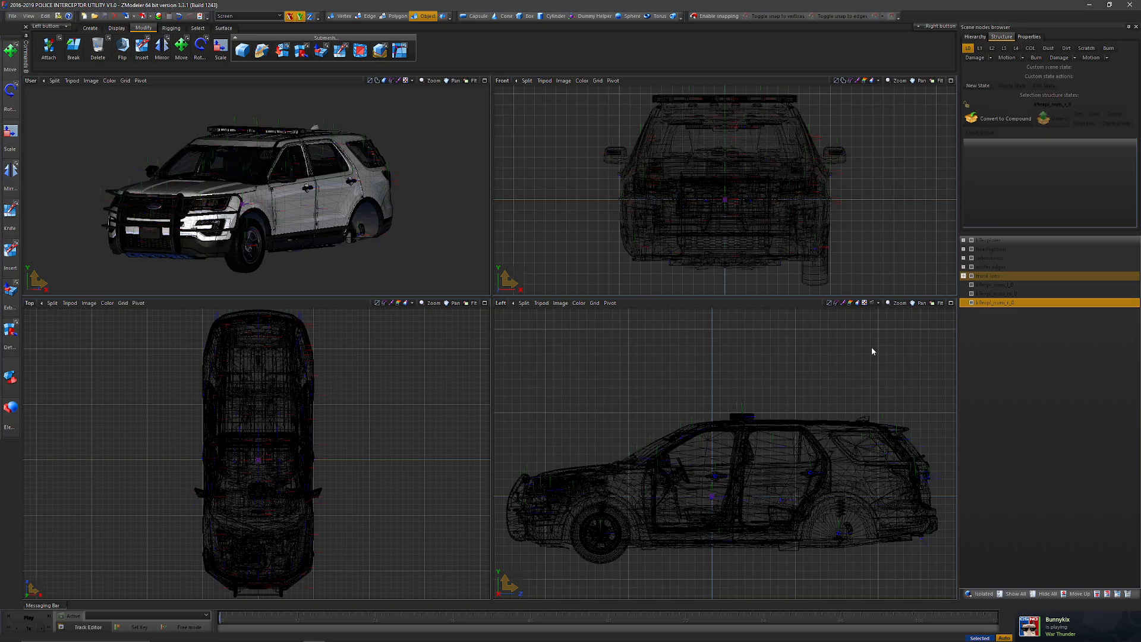
View fpiu_sign_1.png from the 2018 Explorer folder and examine its roof shape and digit layout
middle_drag(404, 191, 316, 112)
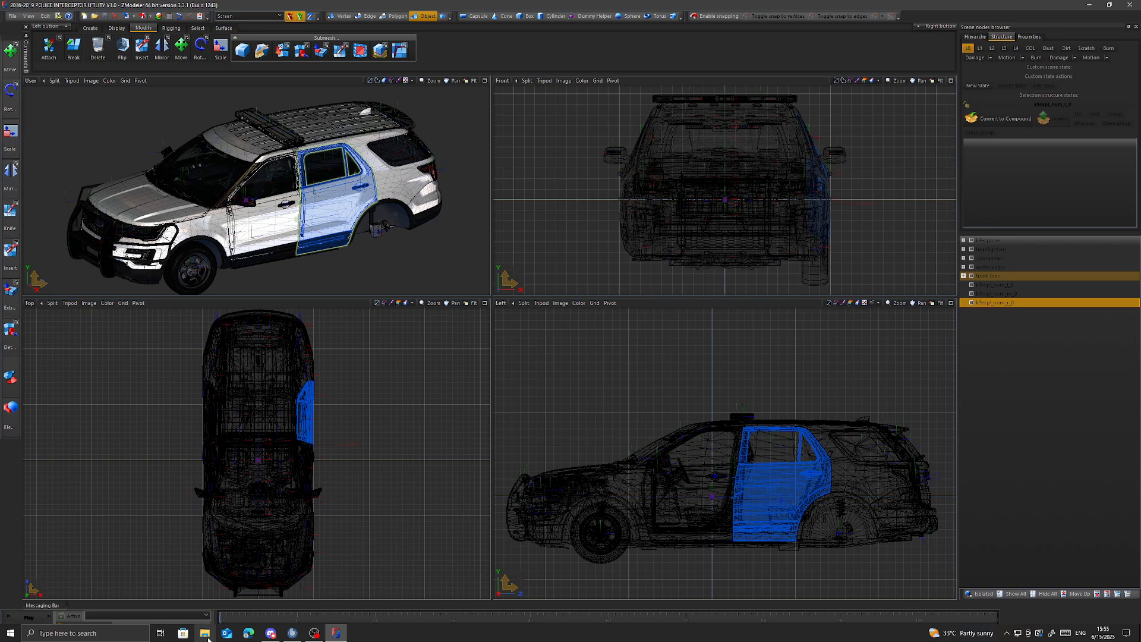
click(208, 633)
click(615, 322)
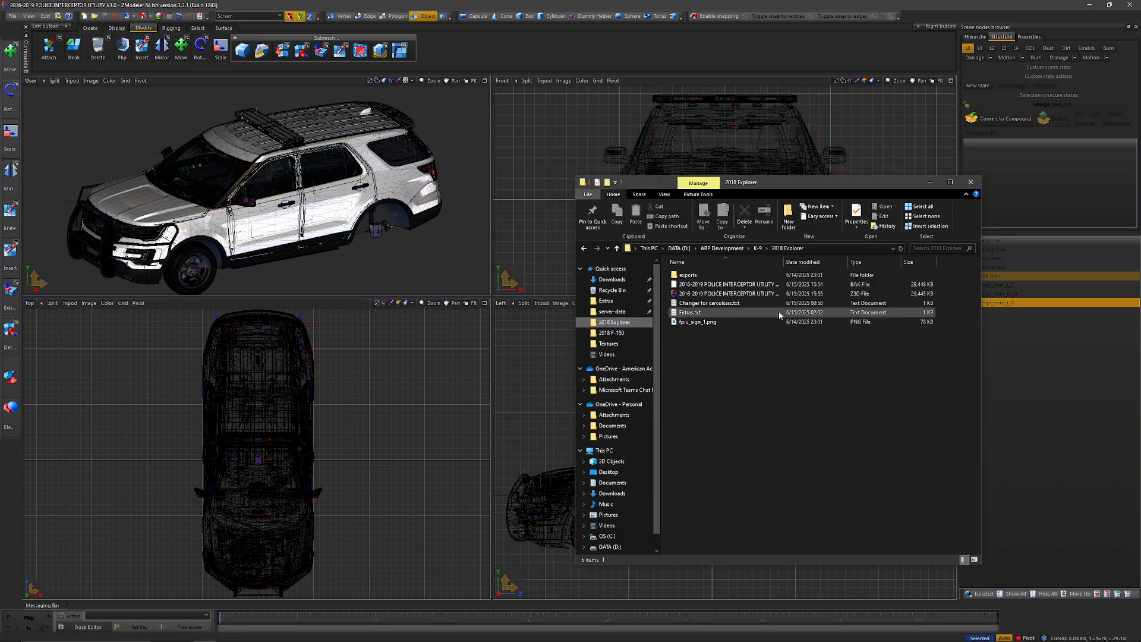
double_click(698, 324)
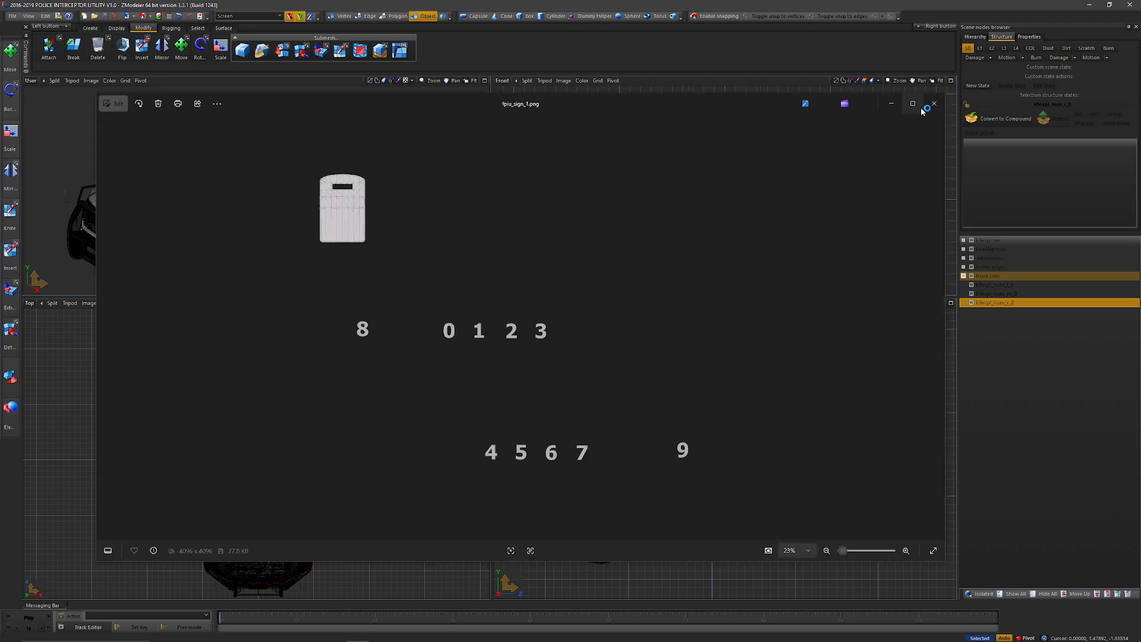
click(914, 104)
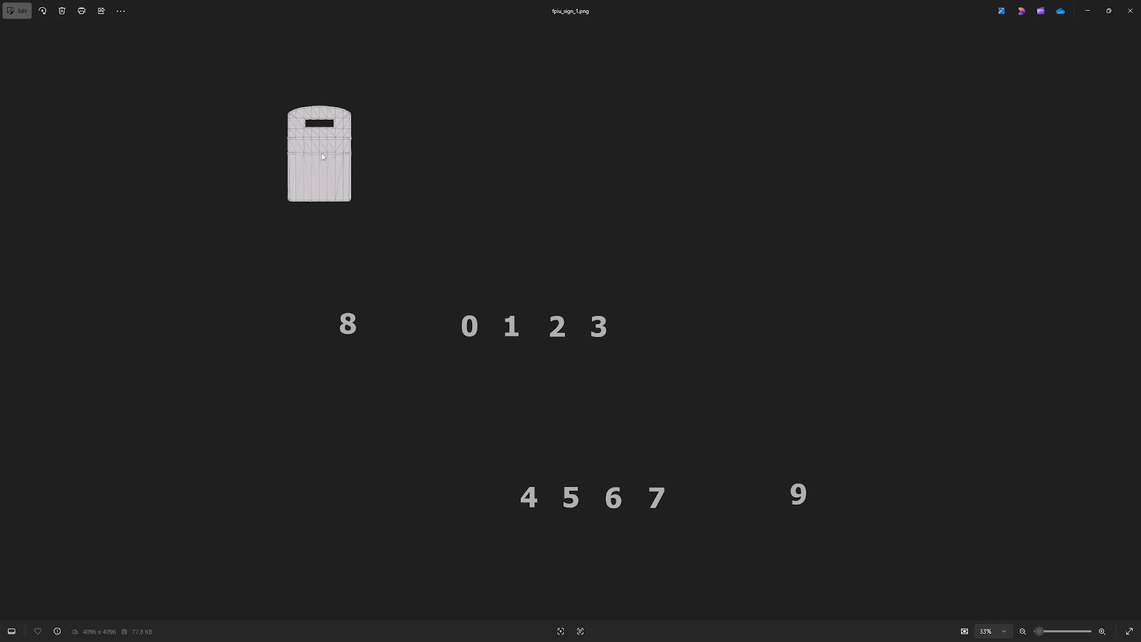
click(1130, 11)
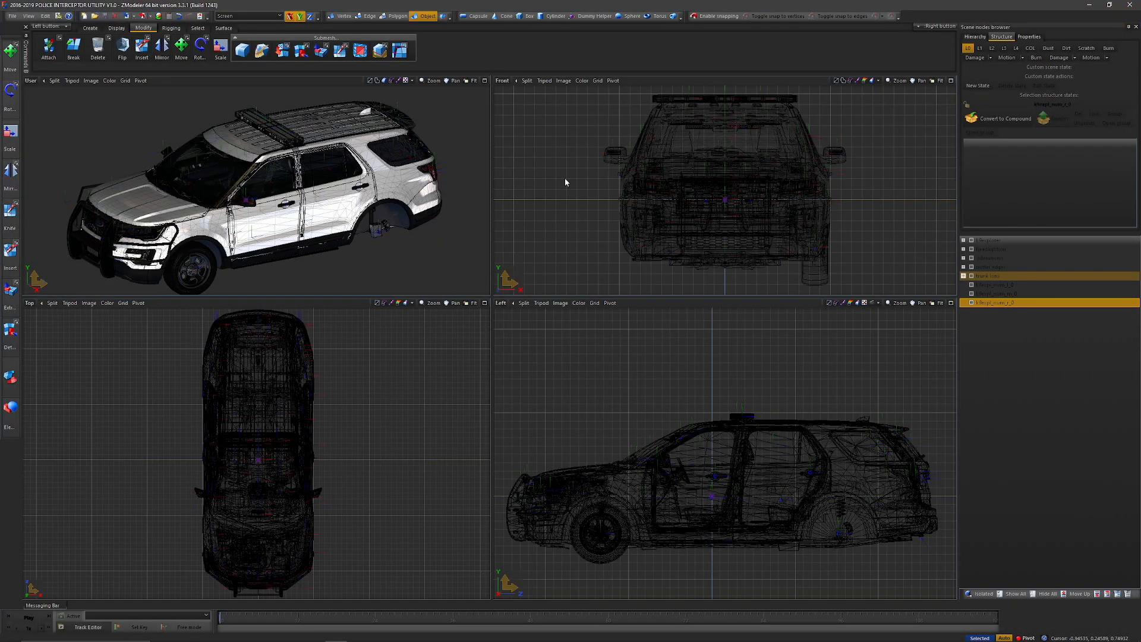
Find the fpiu_sign_1.png texture among all loaded textures and look over the scene's material list
click(170, 18)
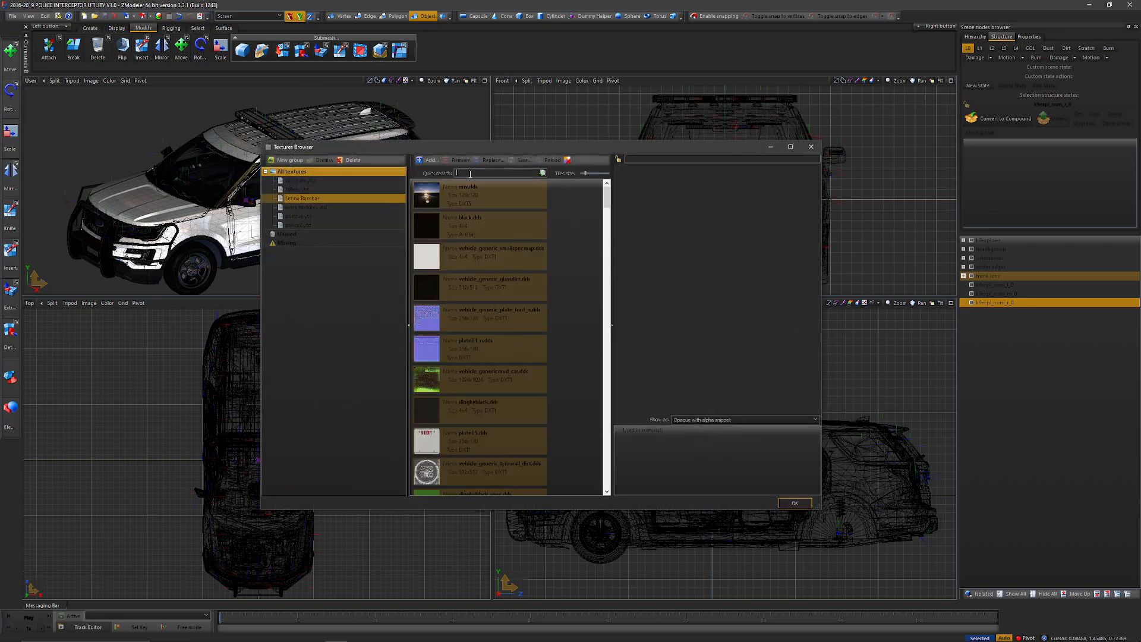
text(sign)
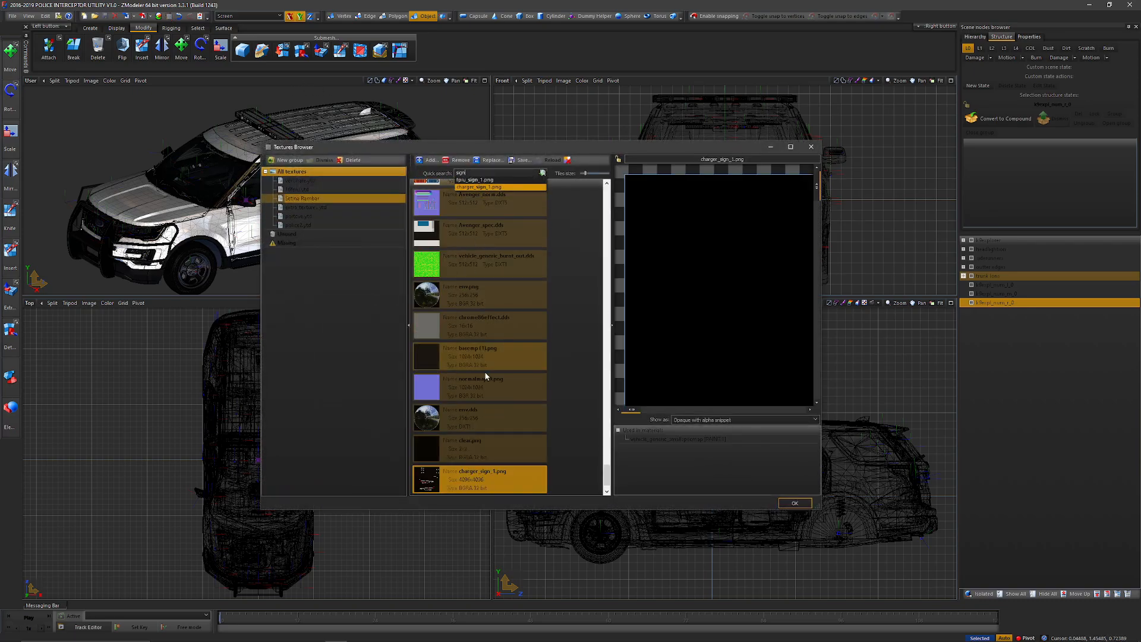
click(286, 234)
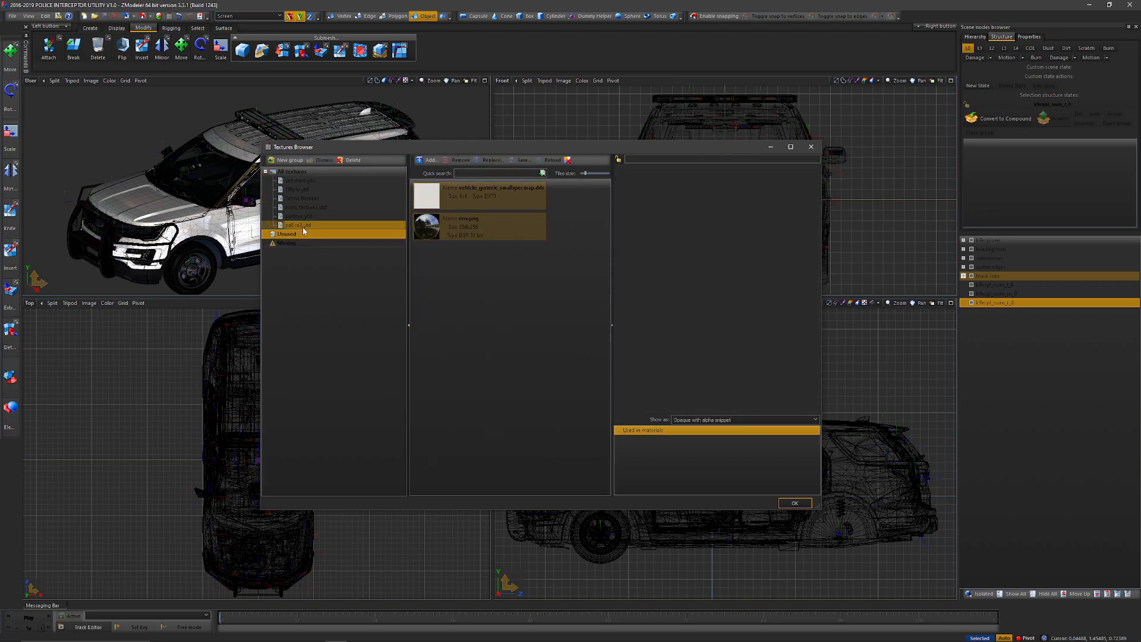
click(303, 226)
click(310, 172)
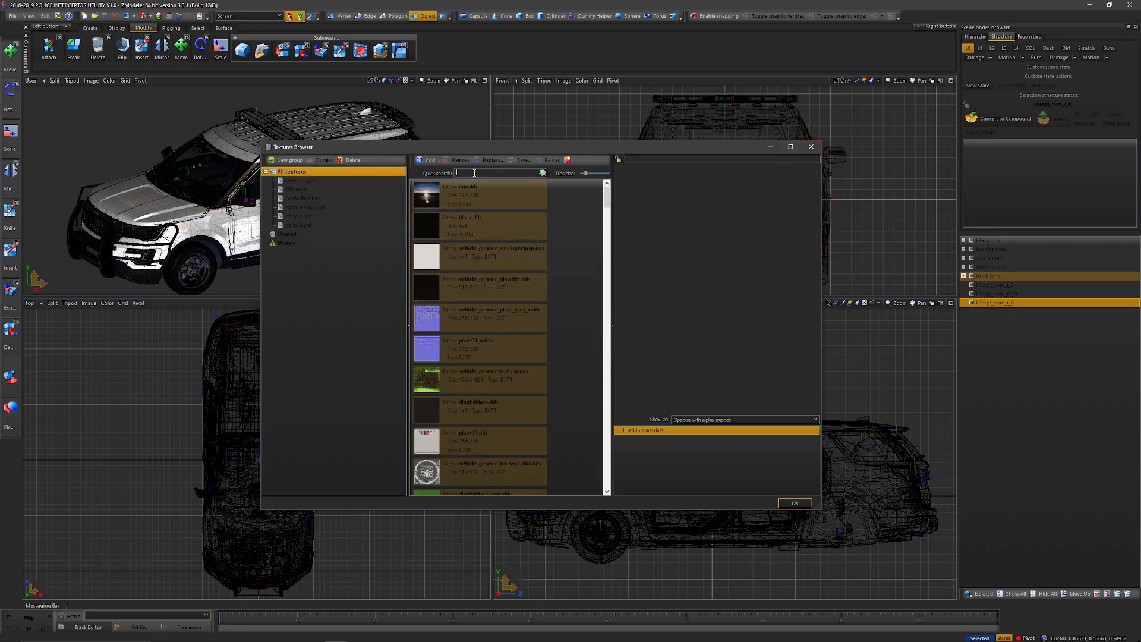
text(fpiu_sign_1.png)
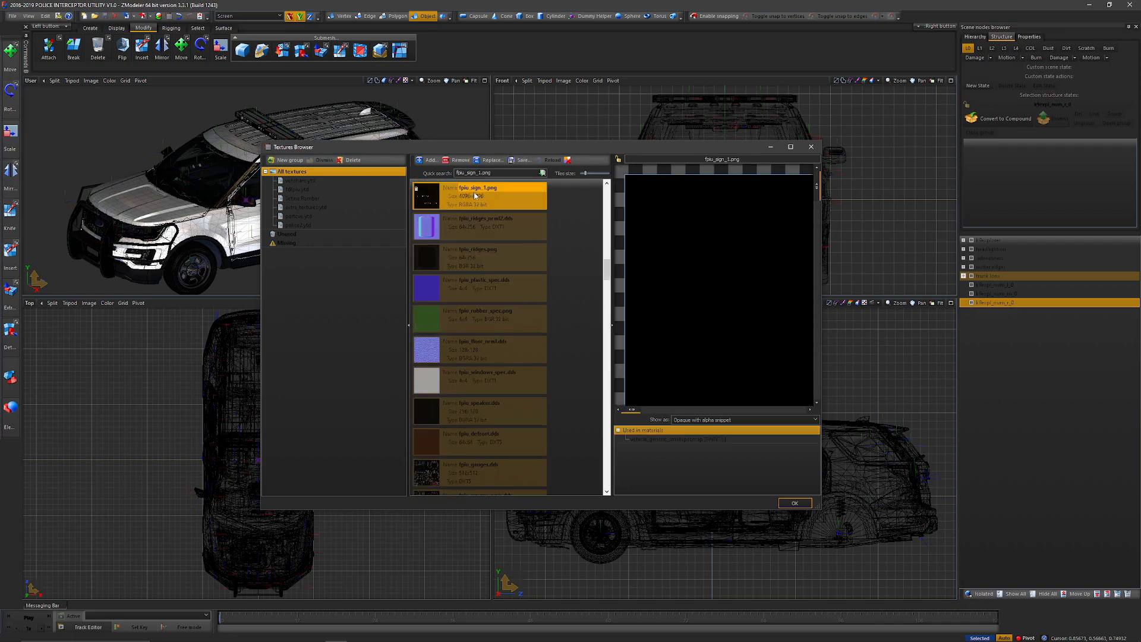
click(811, 146)
click(142, 16)
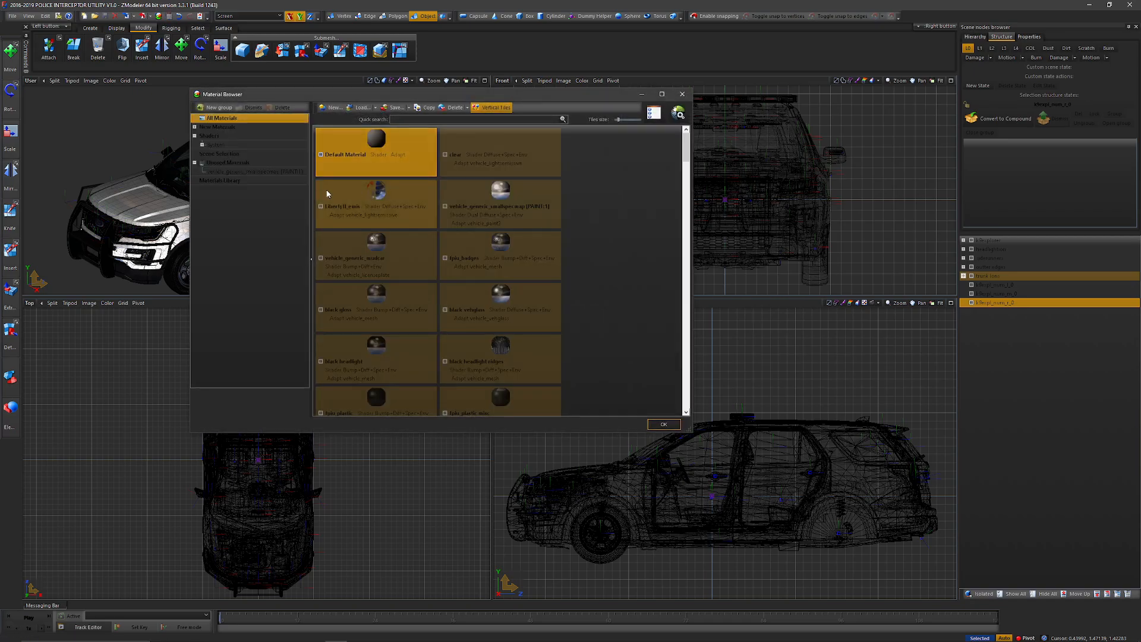
click(663, 424)
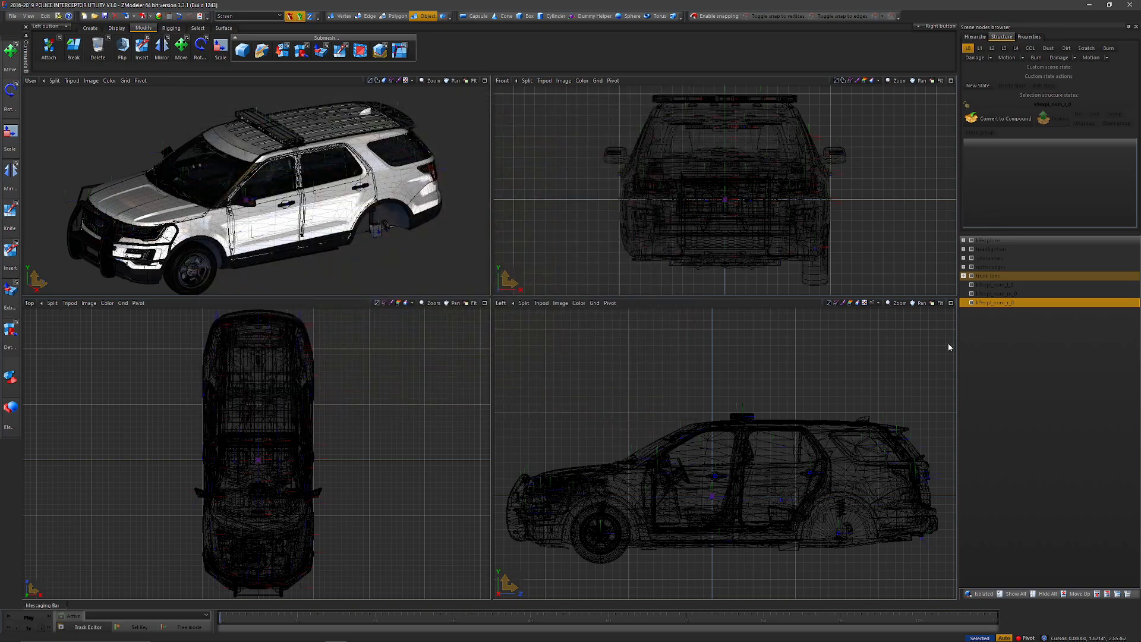
Isolate the first of the three number dummies by hiding the other scene nodes, and examine its display properties
shift+click(964, 290)
click(971, 241)
click(971, 249)
click(971, 259)
click(971, 268)
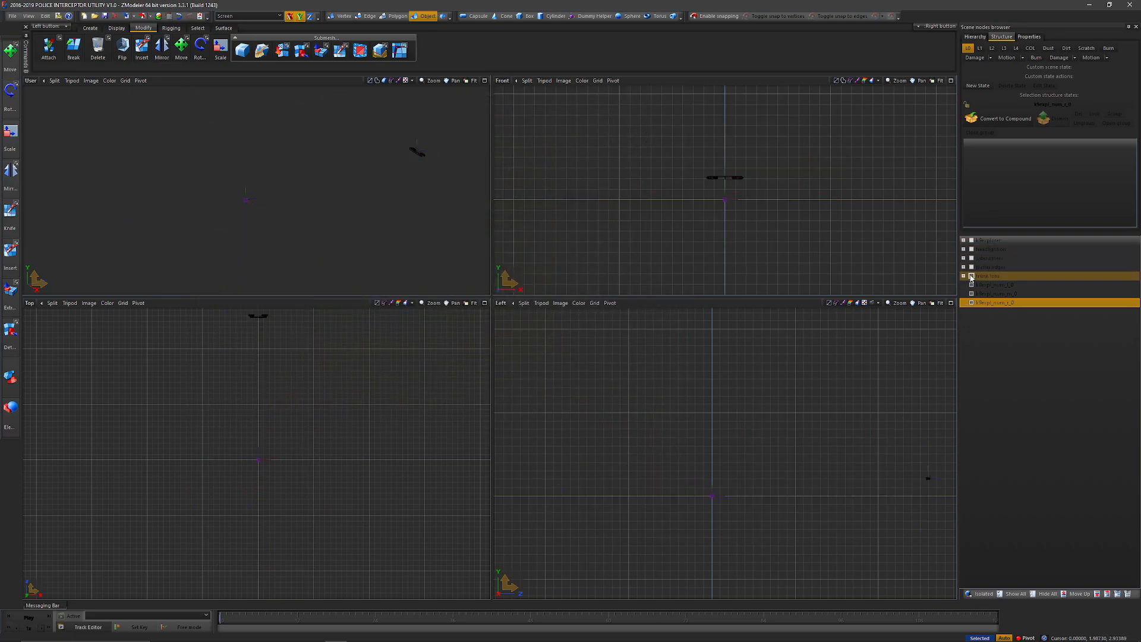
click(971, 277)
click(972, 294)
click(972, 303)
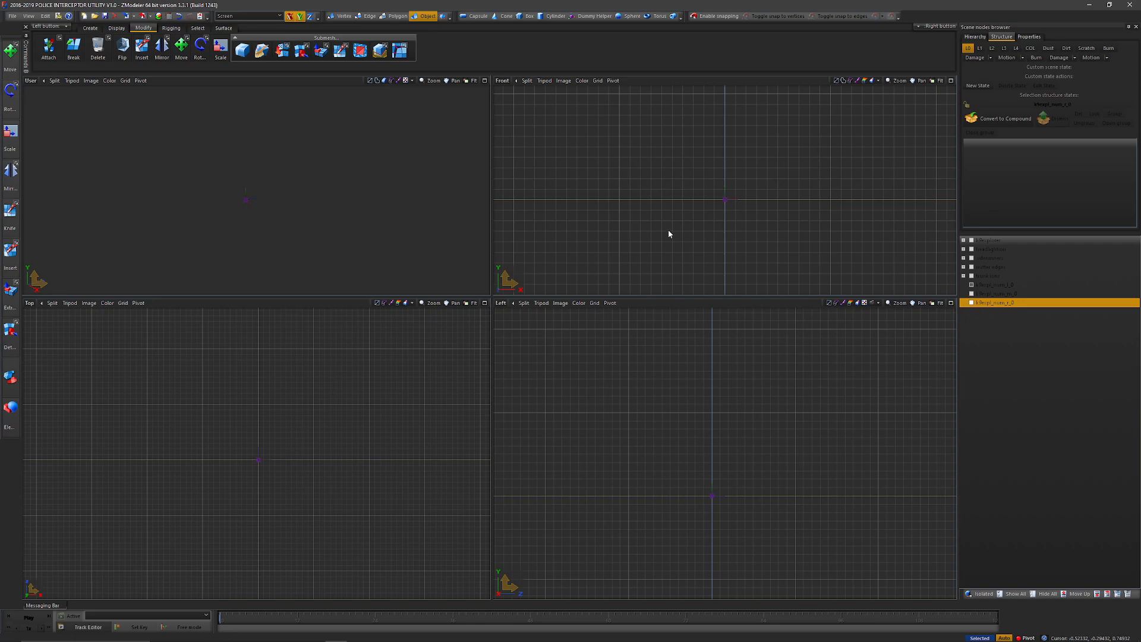
middle_drag(260, 207, 246, 195)
drag(177, 120, 321, 226)
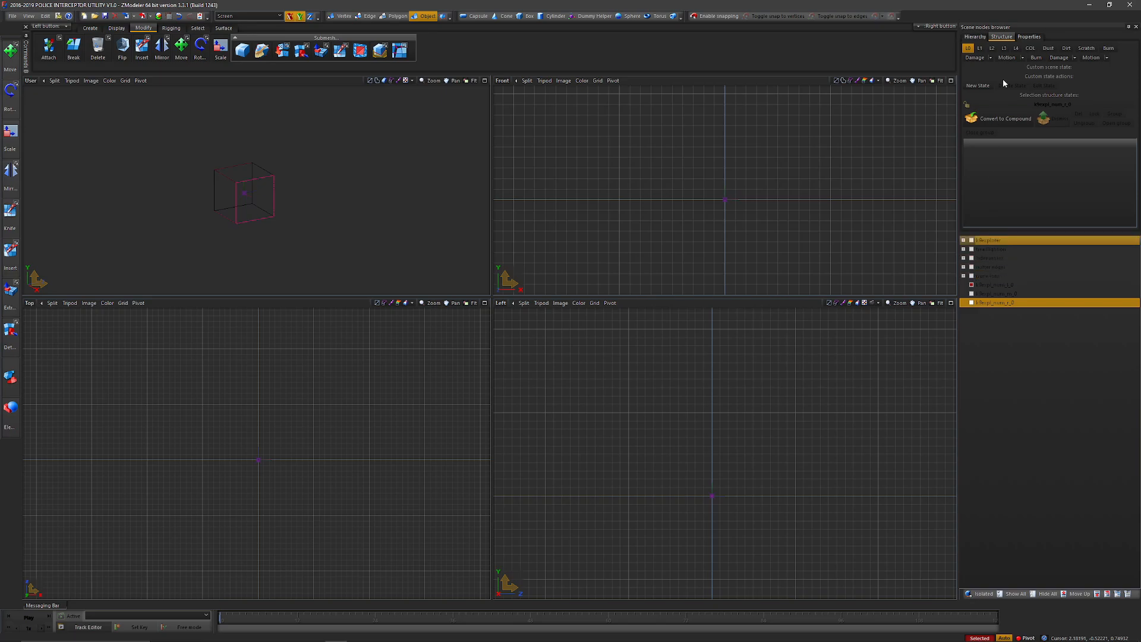
click(1028, 36)
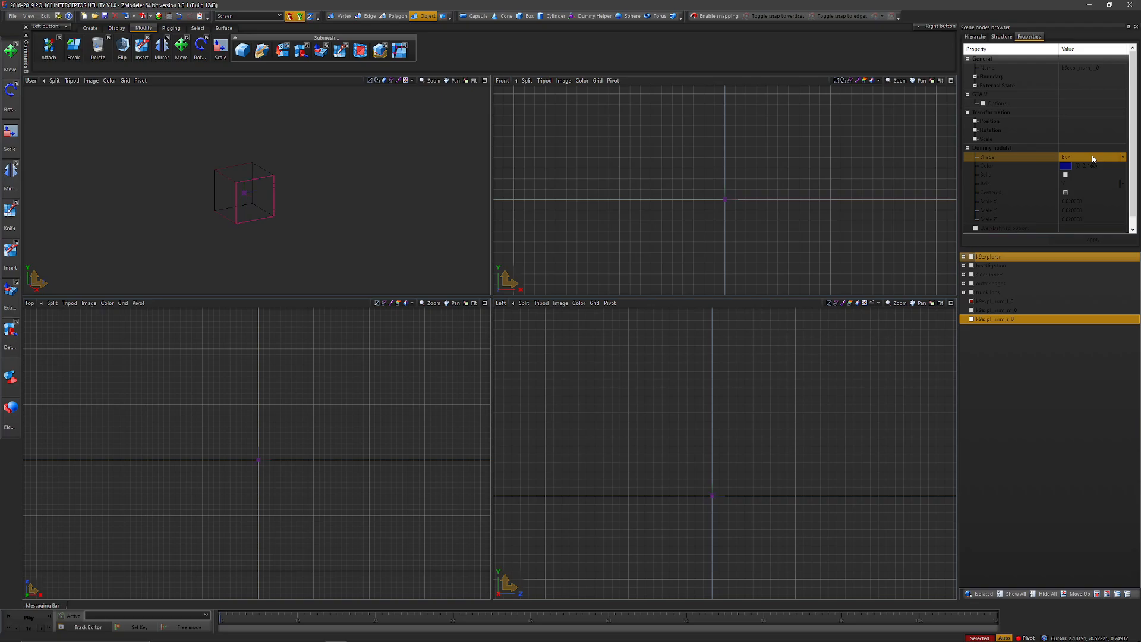
click(925, 289)
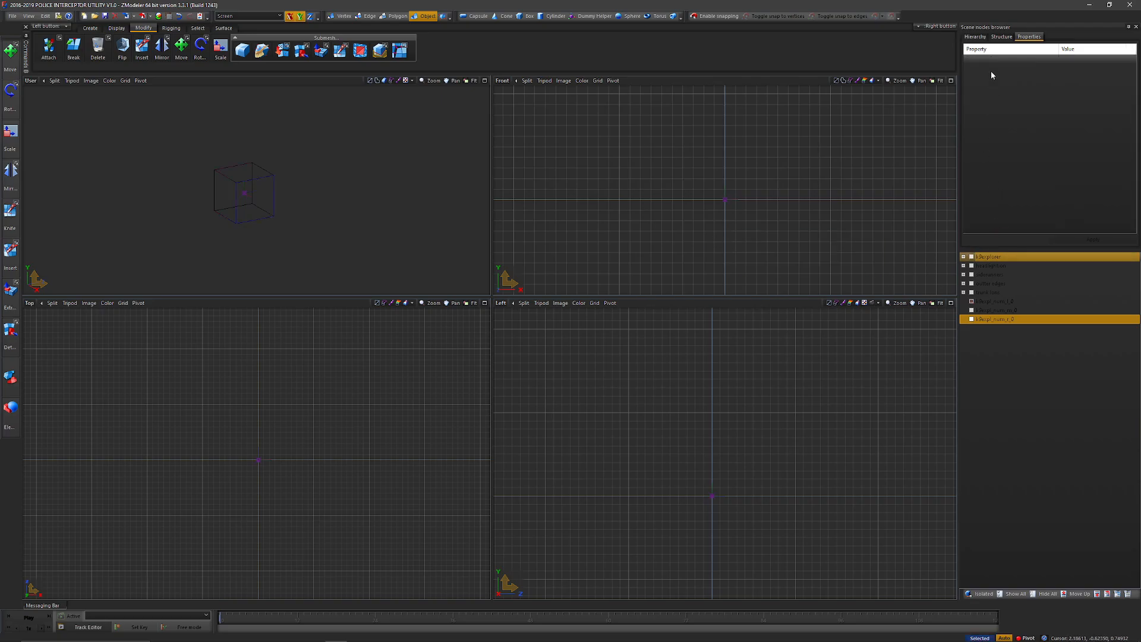
Hide all scene nodes and show only the bodyshell from the chassis hierarchy
click(971, 302)
click(963, 256)
click(979, 265)
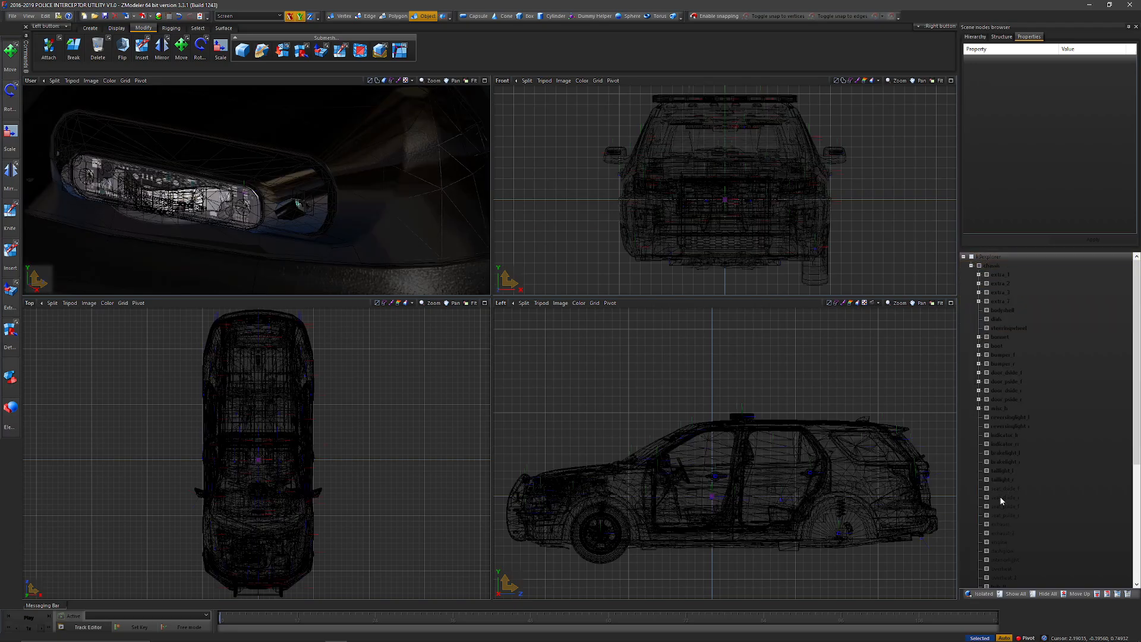
click(1043, 594)
click(979, 266)
click(979, 266)
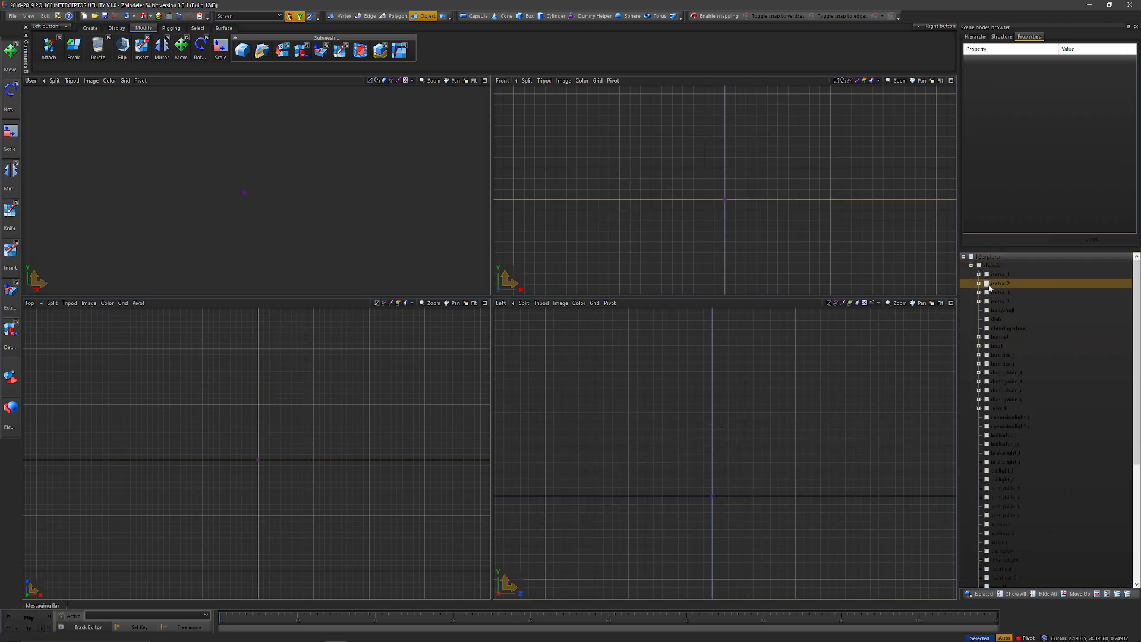
click(992, 310)
click(986, 310)
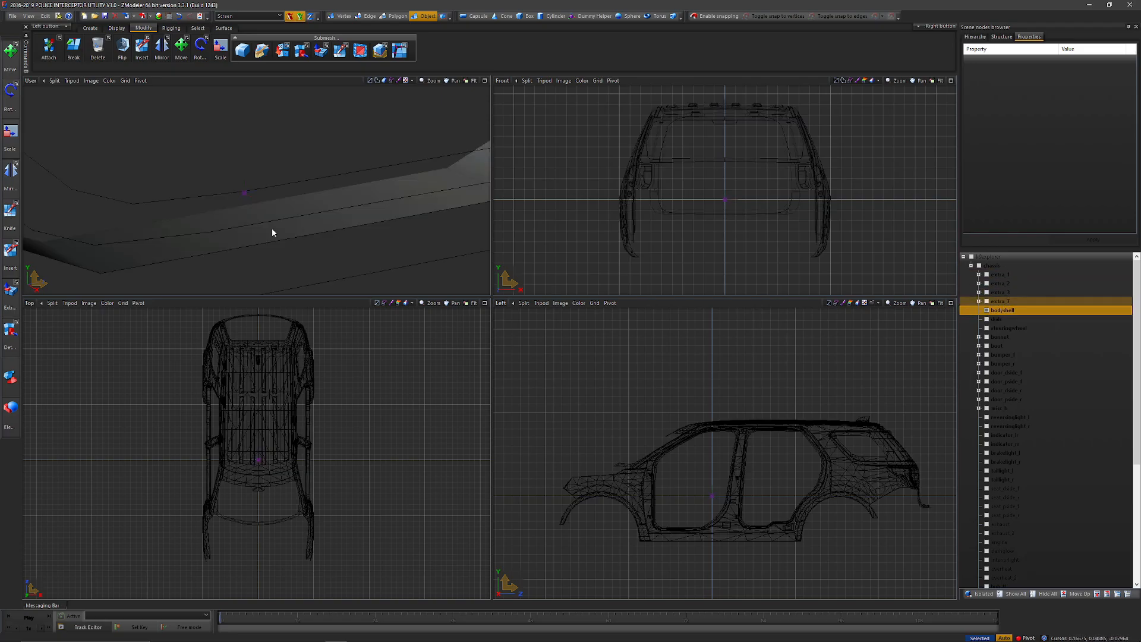
scroll(263, 271, down, 7)
scroll(264, 274, down, 5)
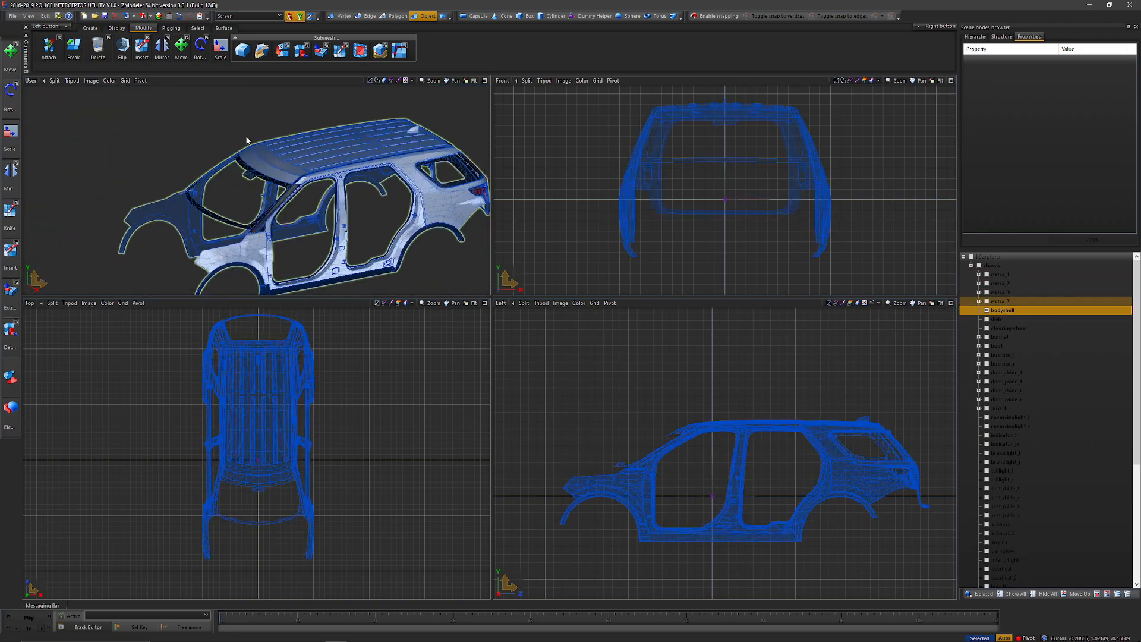
Copy the bodyshell and unlink the copy from the chassis so it sits at the scene's top level
click(90, 28)
click(38, 57)
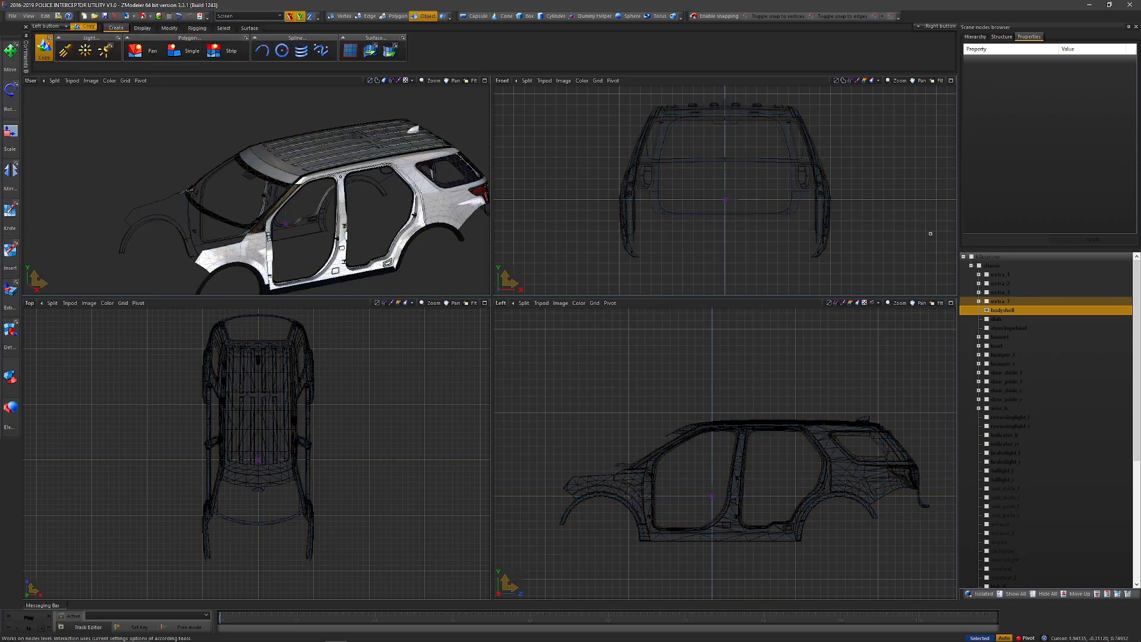
scroll(1025, 473, down, 7)
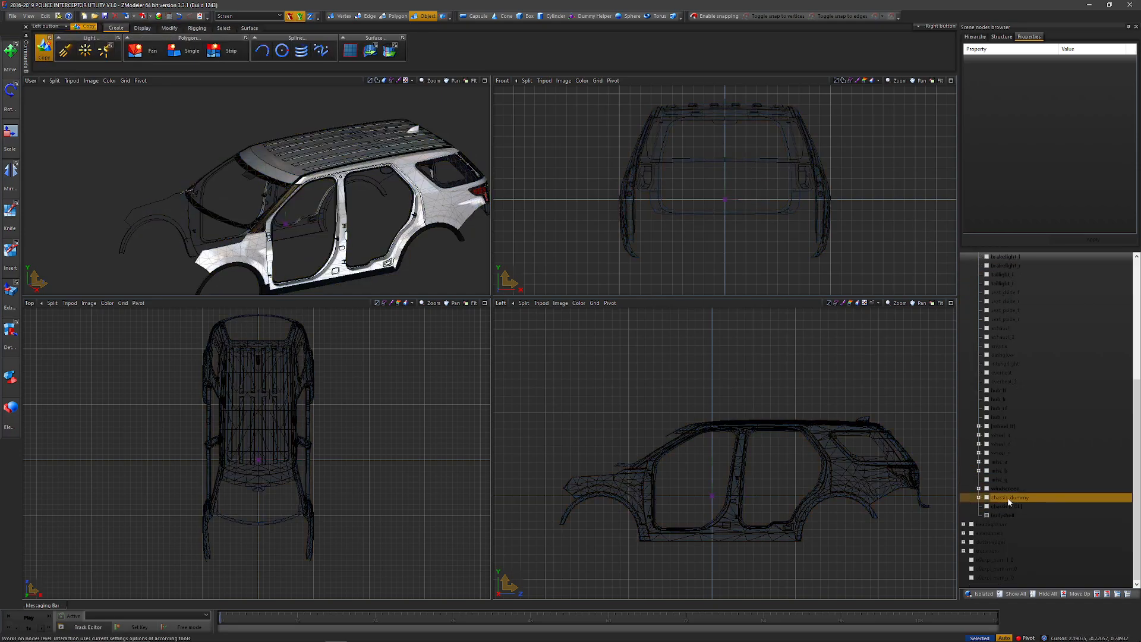
right_click(1018, 515)
mouse_move(1045, 573)
click(1083, 572)
scroll(1018, 416, up, 8)
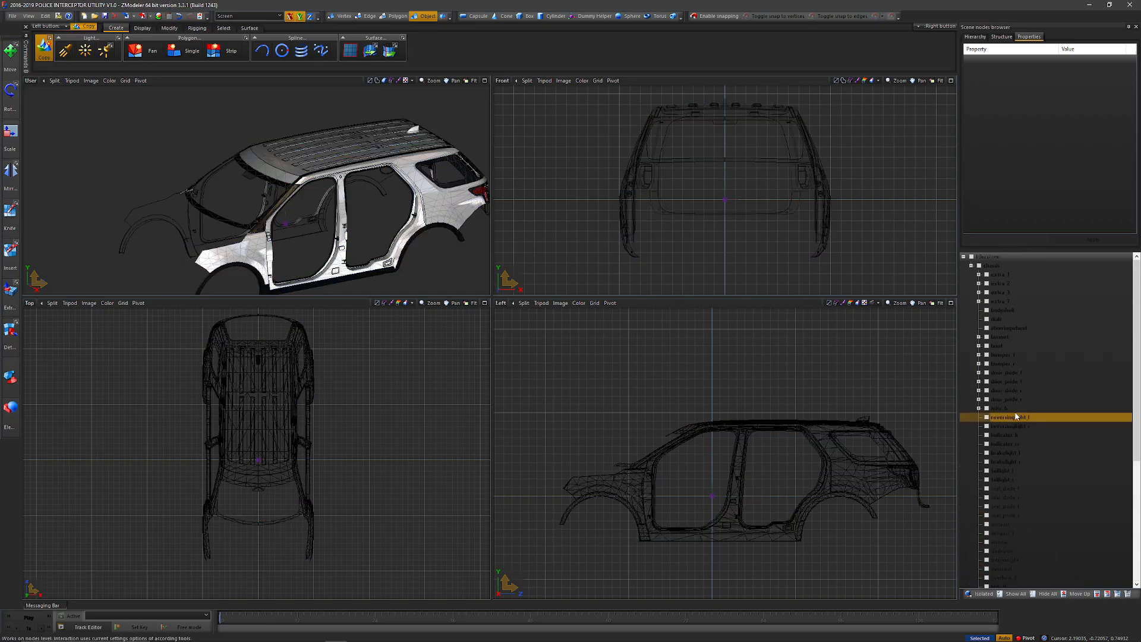
click(971, 266)
click(964, 258)
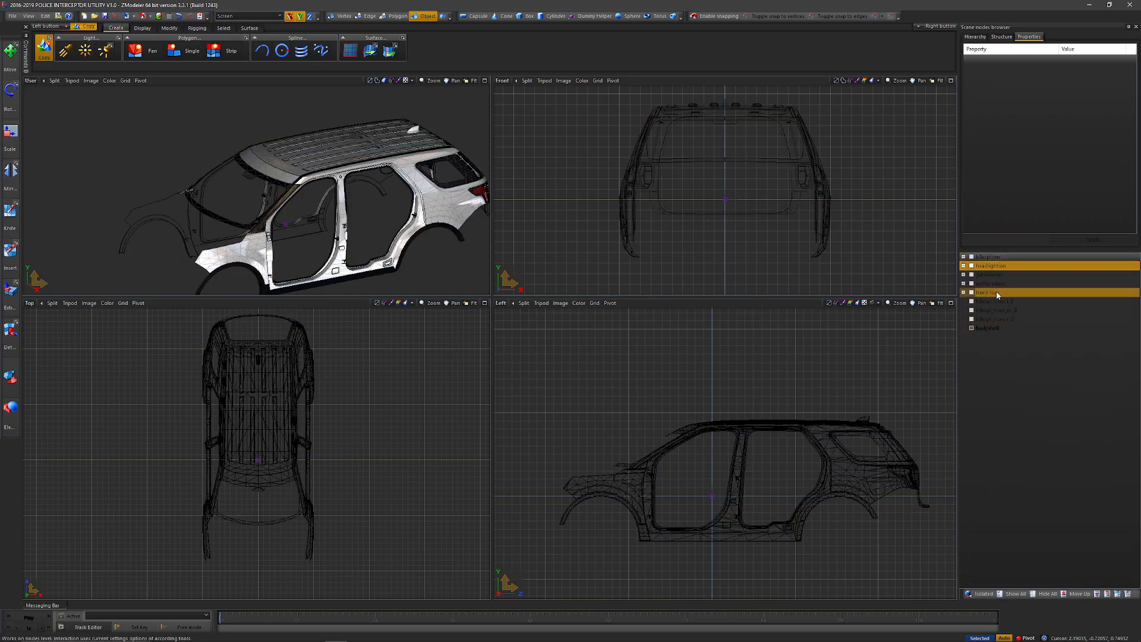
Pull the bodyshell_L0 mesh out of the copied bodyshell compound and delete the leftover compound node
click(986, 330)
click(1001, 36)
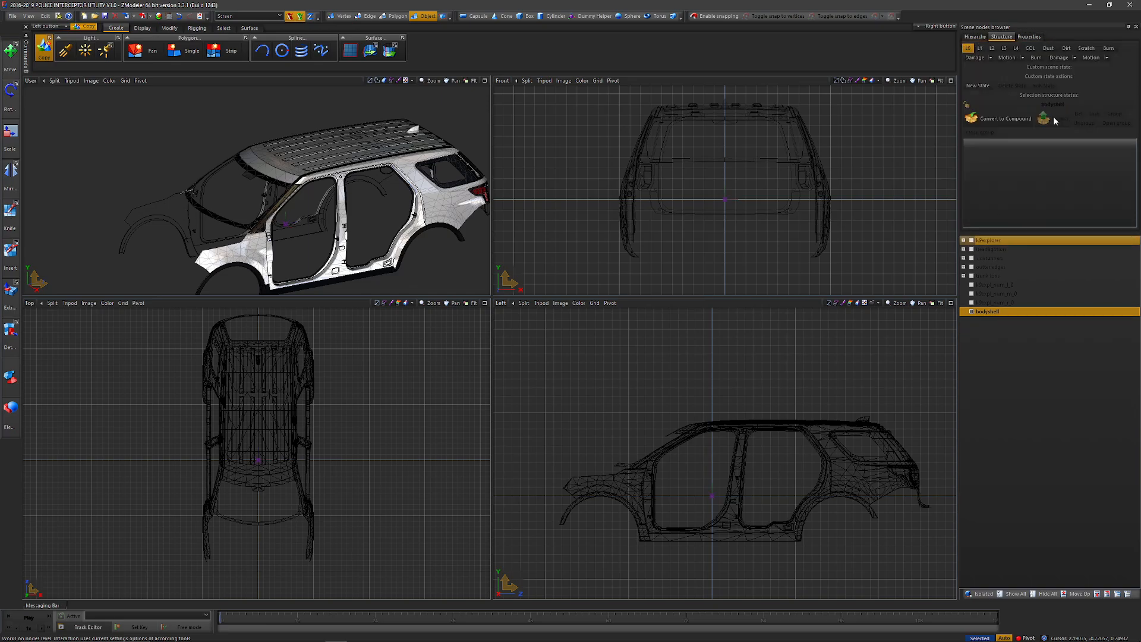
click(1004, 118)
drag(992, 323, 1006, 440)
right_click(1012, 310)
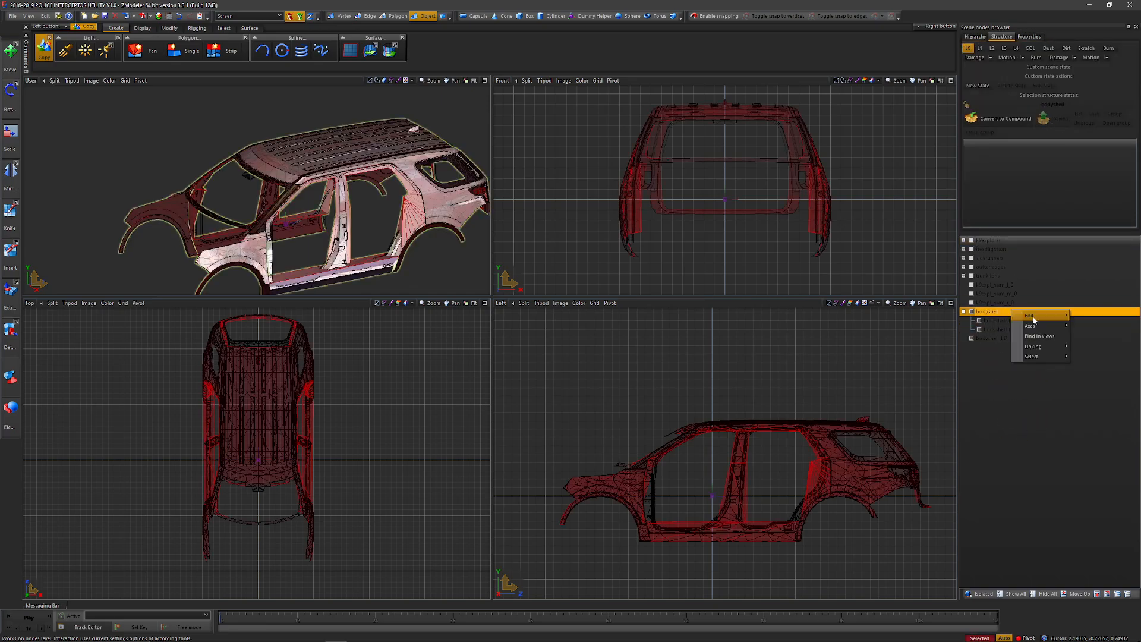
mouse_move(1032, 320)
click(1092, 326)
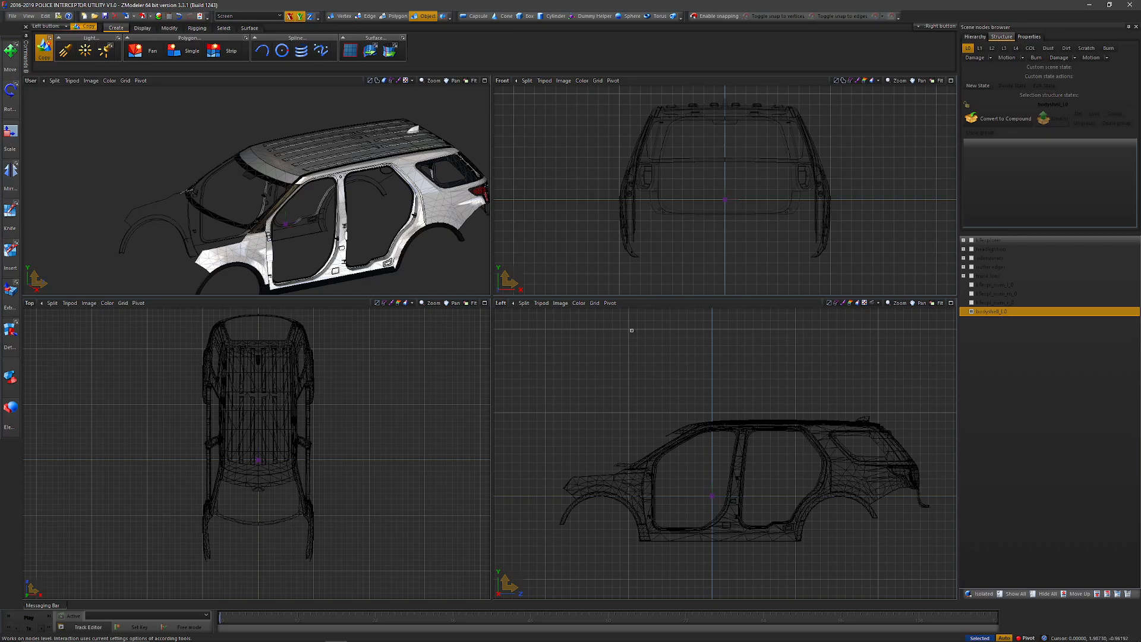
Delete the front-half polygons of bodyshell_L0, from the front fenders back to the middle of the roof
click(389, 16)
click(864, 484)
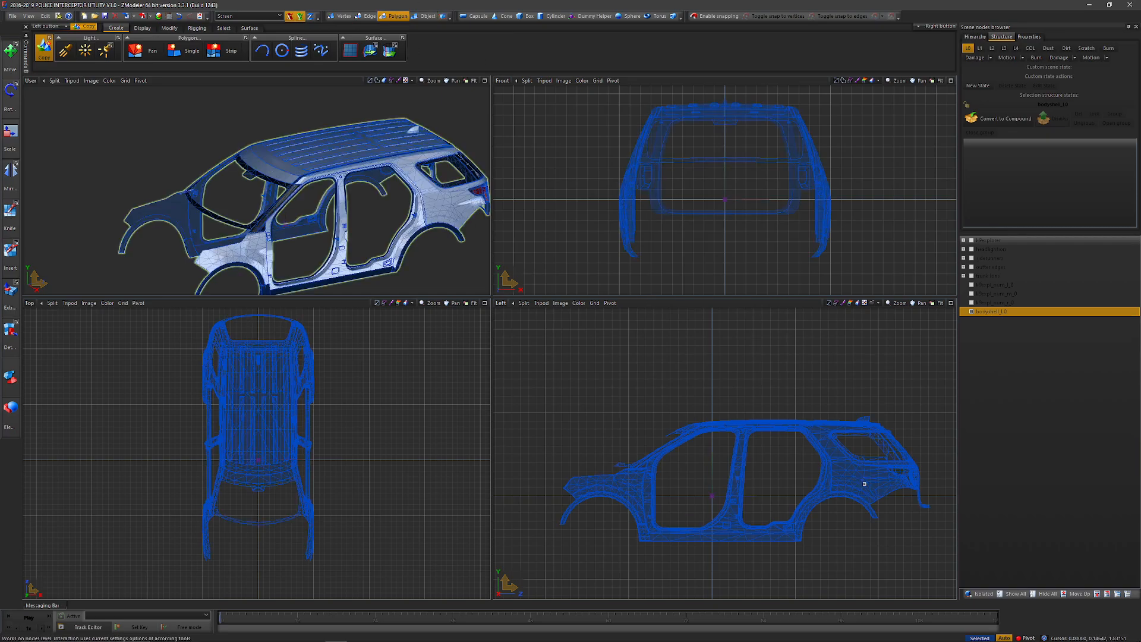
click(864, 484)
click(44, 50)
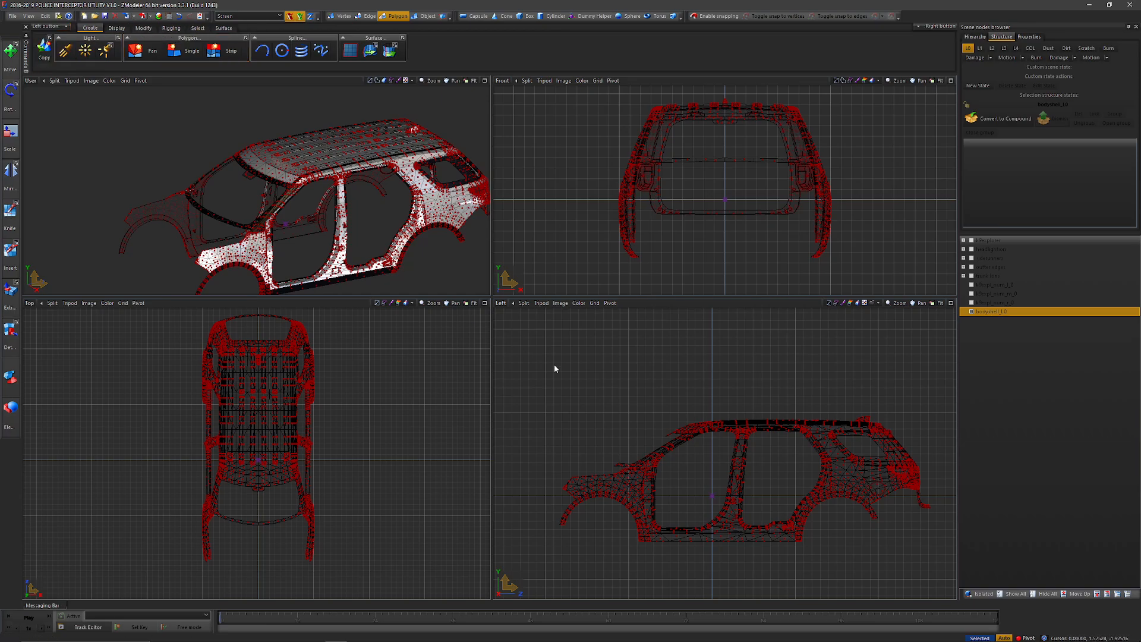
drag(550, 373, 779, 590)
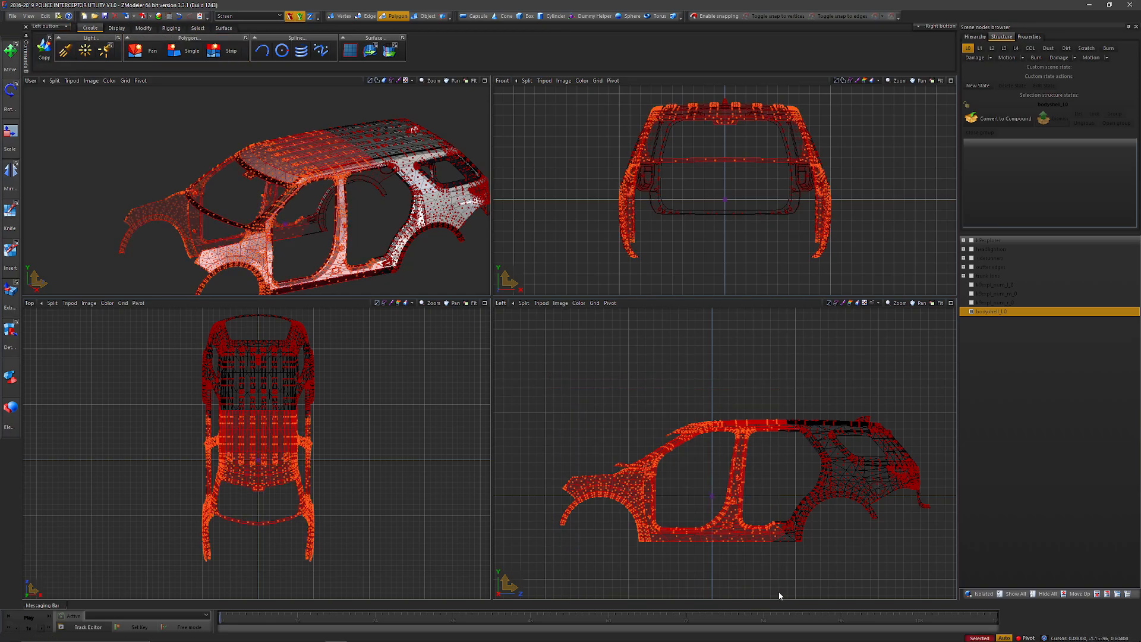
alt+middle_drag(374, 223, 365, 239)
scroll(372, 193, up, 5)
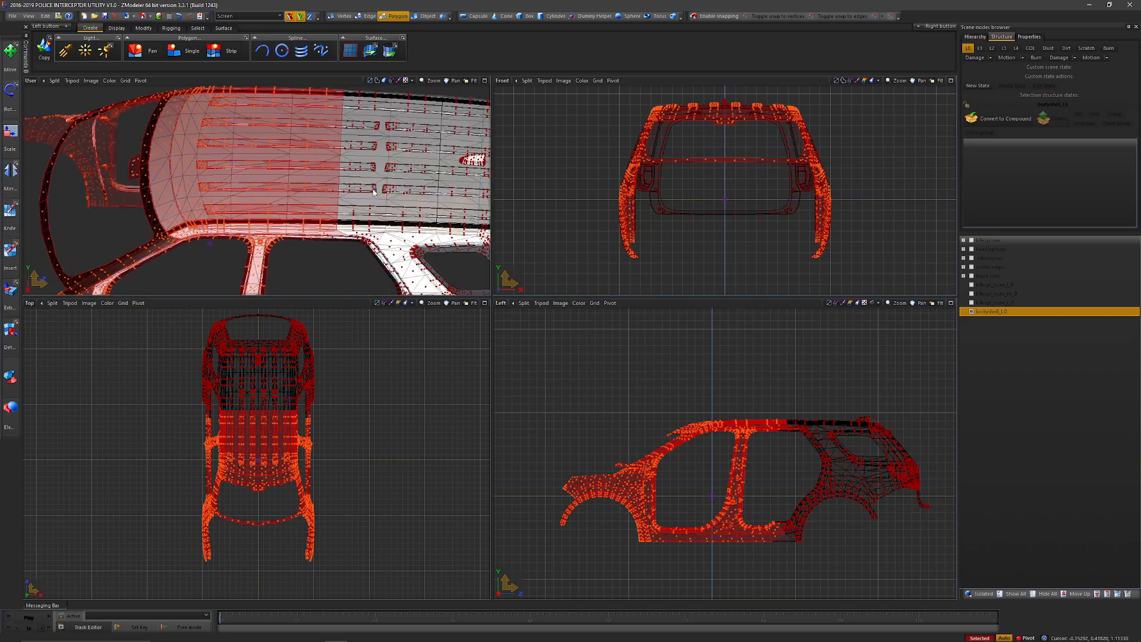
scroll(297, 190, down, 5)
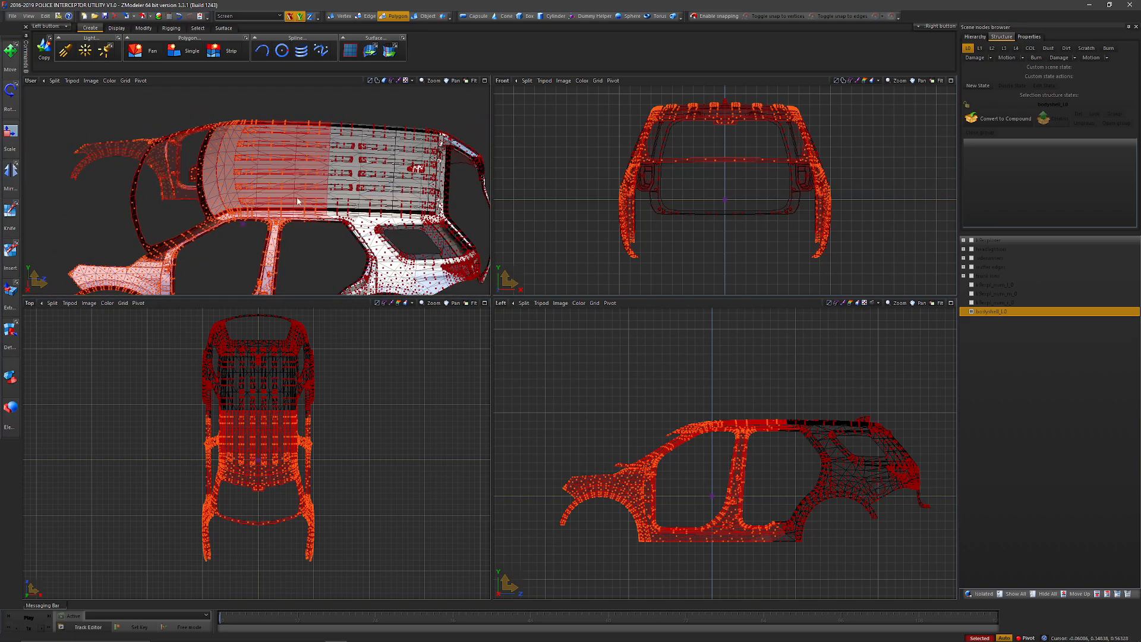
key(Delete)
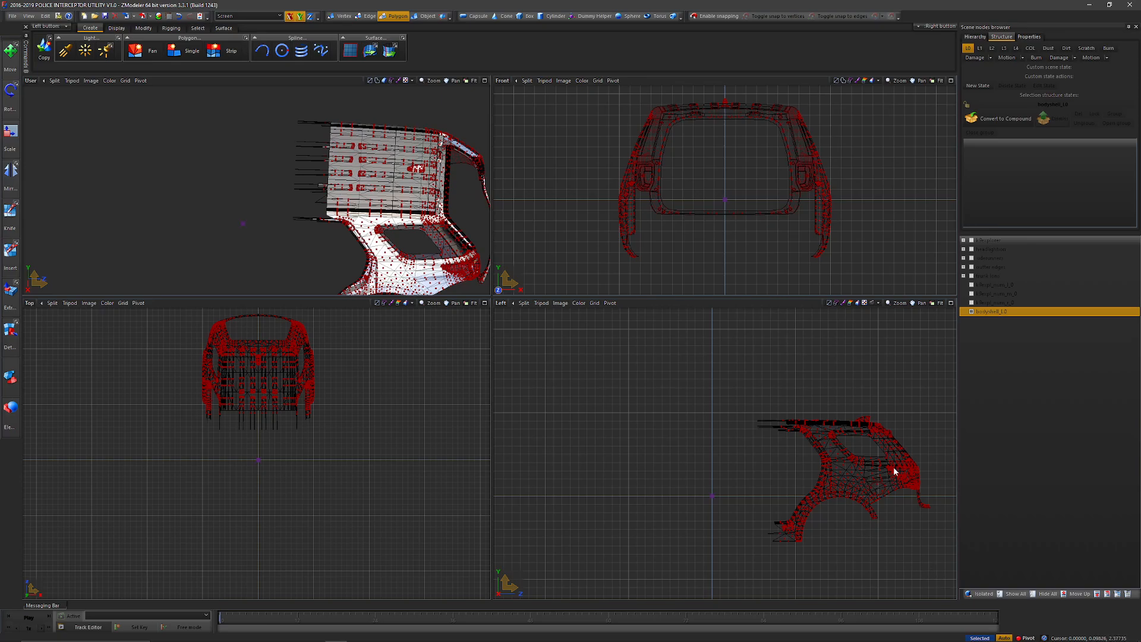
Select all bodyshell_L0 polygons that use the smallspecmap paint material
click(198, 28)
click(88, 47)
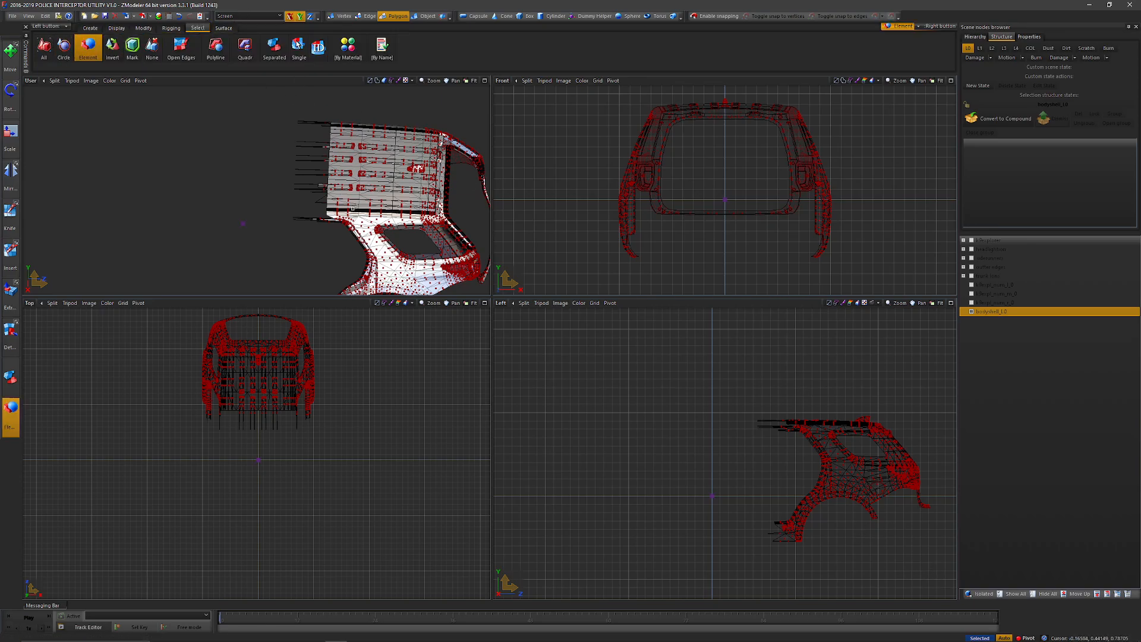
click(403, 259)
click(238, 212)
click(347, 48)
click(182, 156)
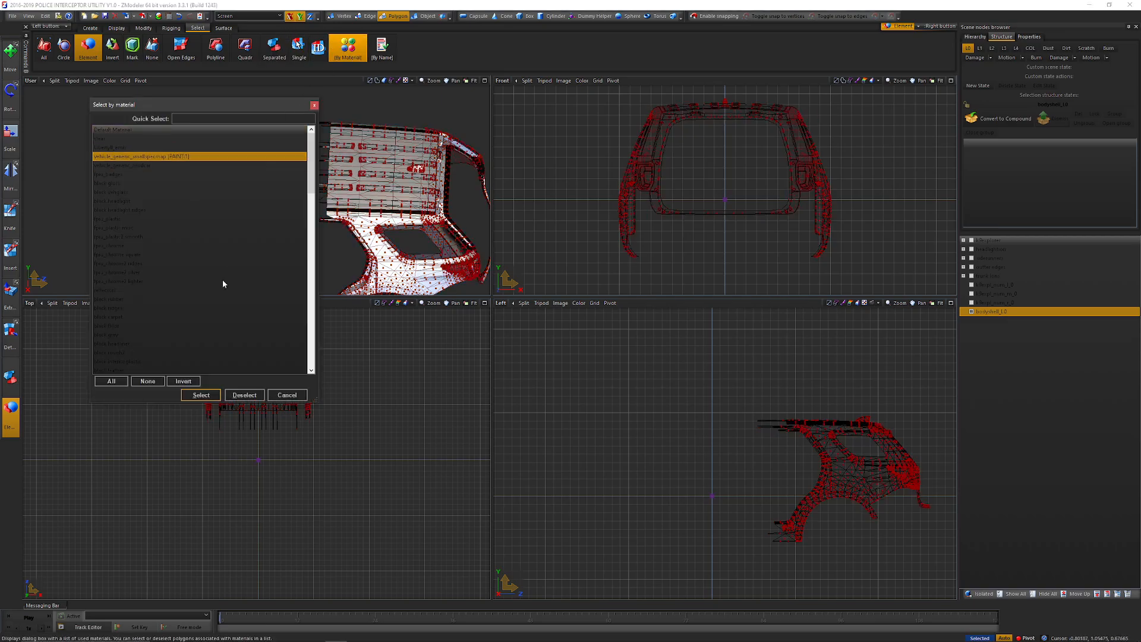
click(201, 394)
Detach the selected paint polygons into a separate object and delete the original mesh with the leftover polygons
click(174, 28)
click(301, 51)
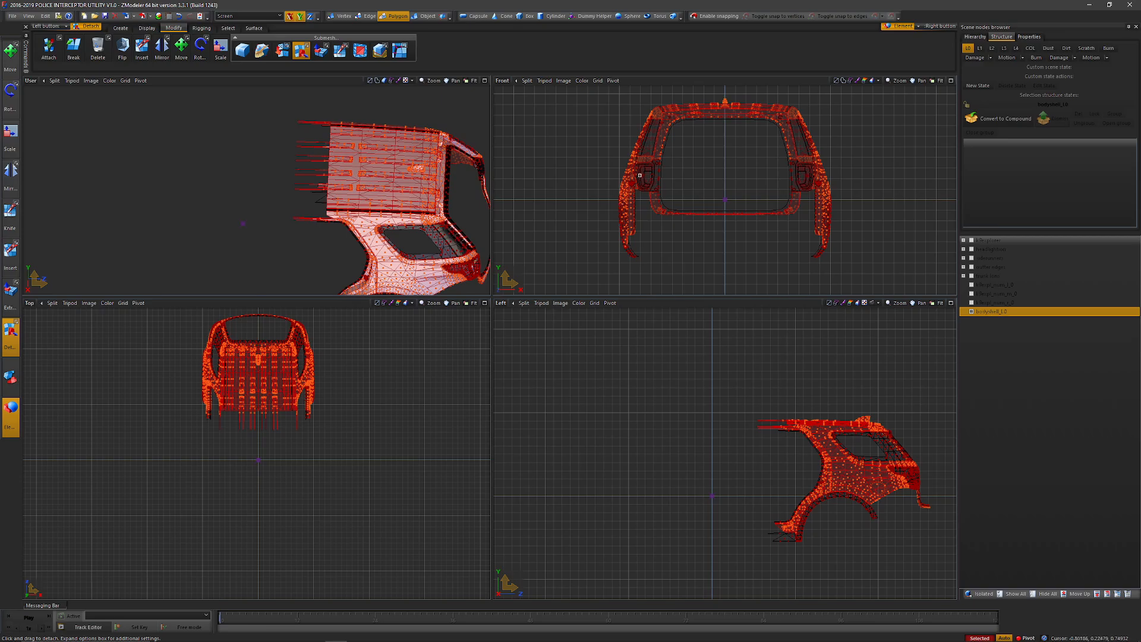
click(402, 202)
click(996, 324)
right_click(995, 321)
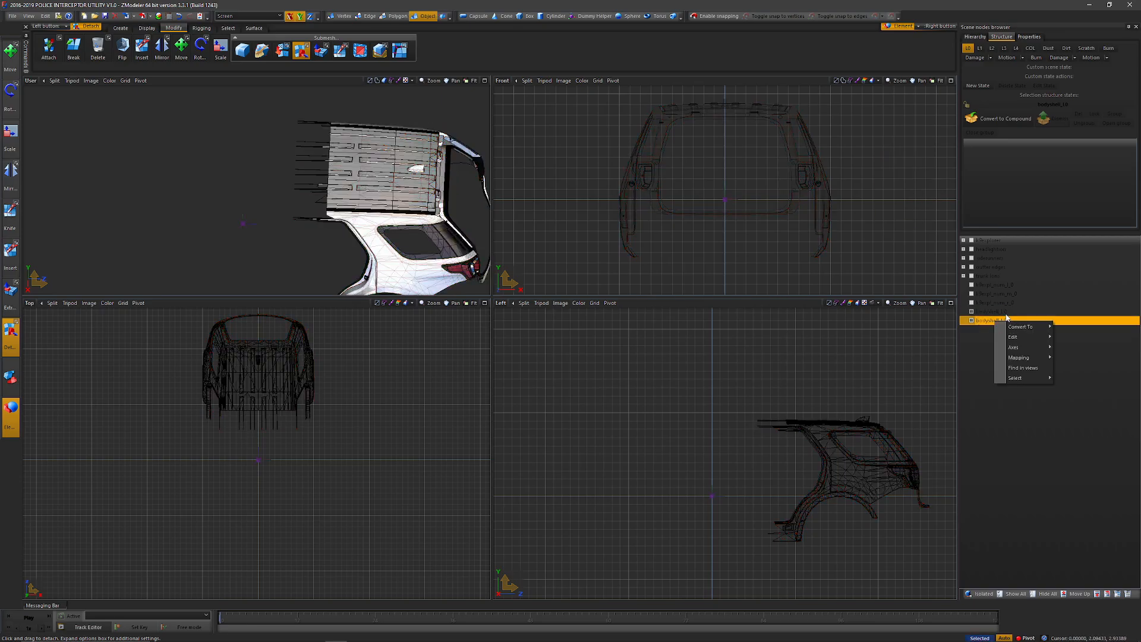
click(994, 312)
right_click(994, 312)
mouse_move(1014, 329)
click(1067, 338)
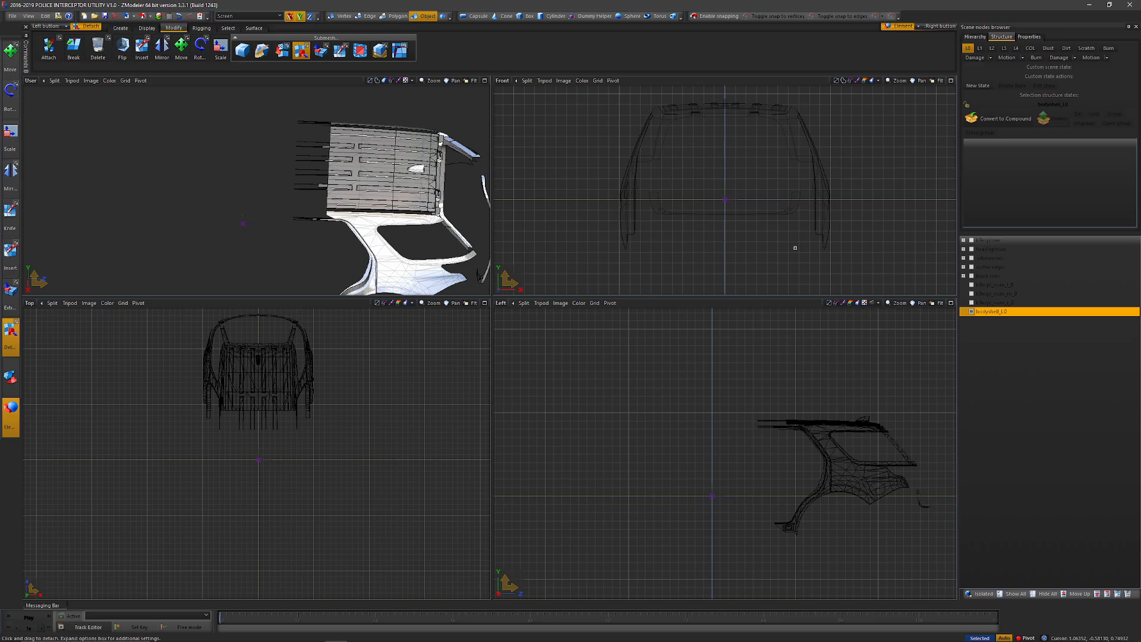
Delete the tailgate-opening and side body polygons of the detached shell, keeping only the roof section
click(395, 16)
click(629, 186)
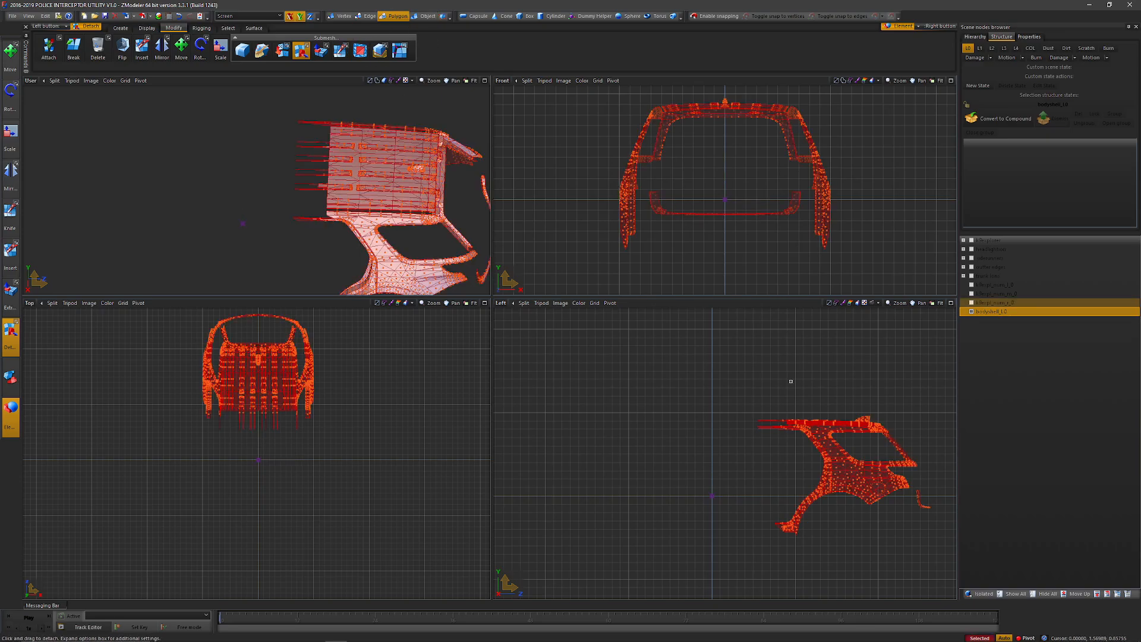
right_drag(942, 527, 910, 481)
key(Delete)
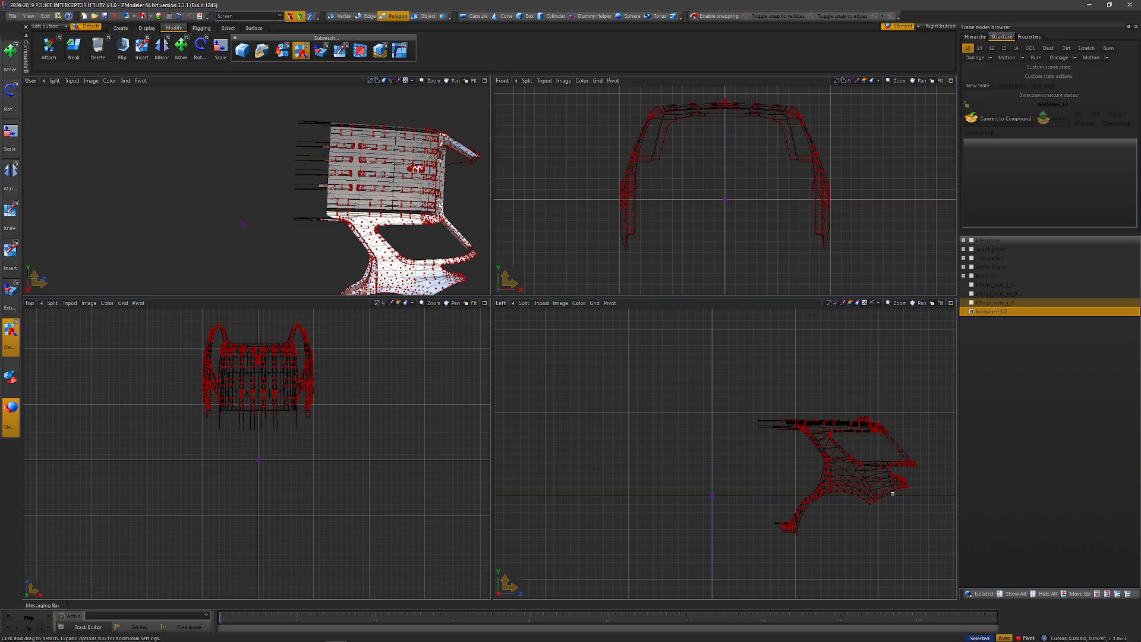
right_drag(931, 547, 661, 434)
key(Delete)
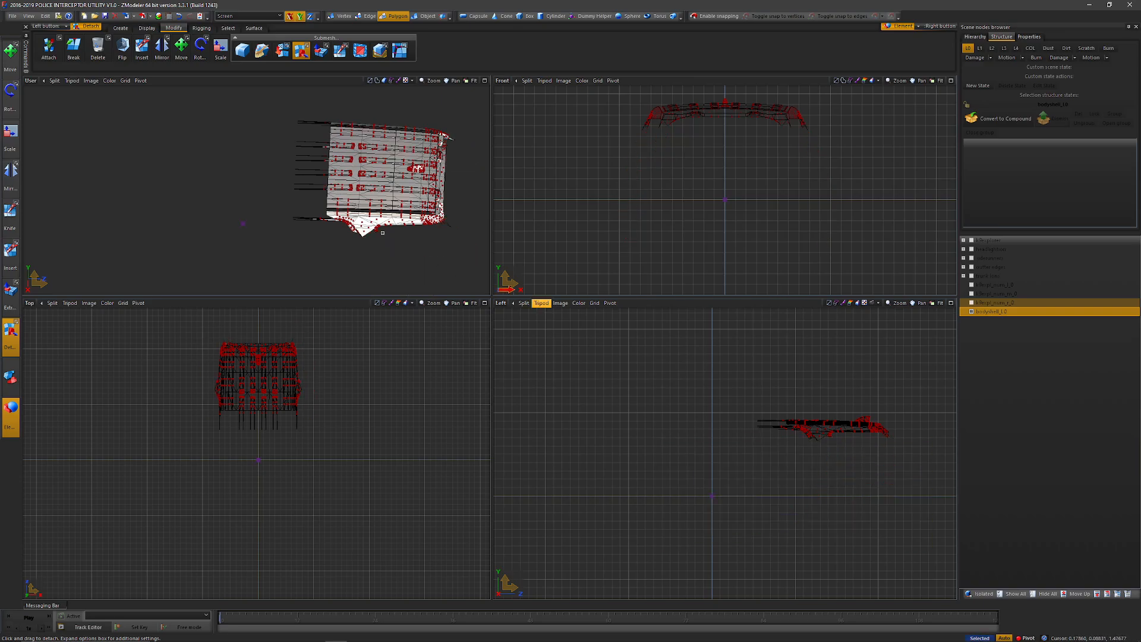
With Separated selection, delete the outer rail and thin edge strips along one side of the roof
scroll(368, 223, up, 3)
scroll(367, 224, up, 2)
right_click(364, 217)
right_click(410, 262)
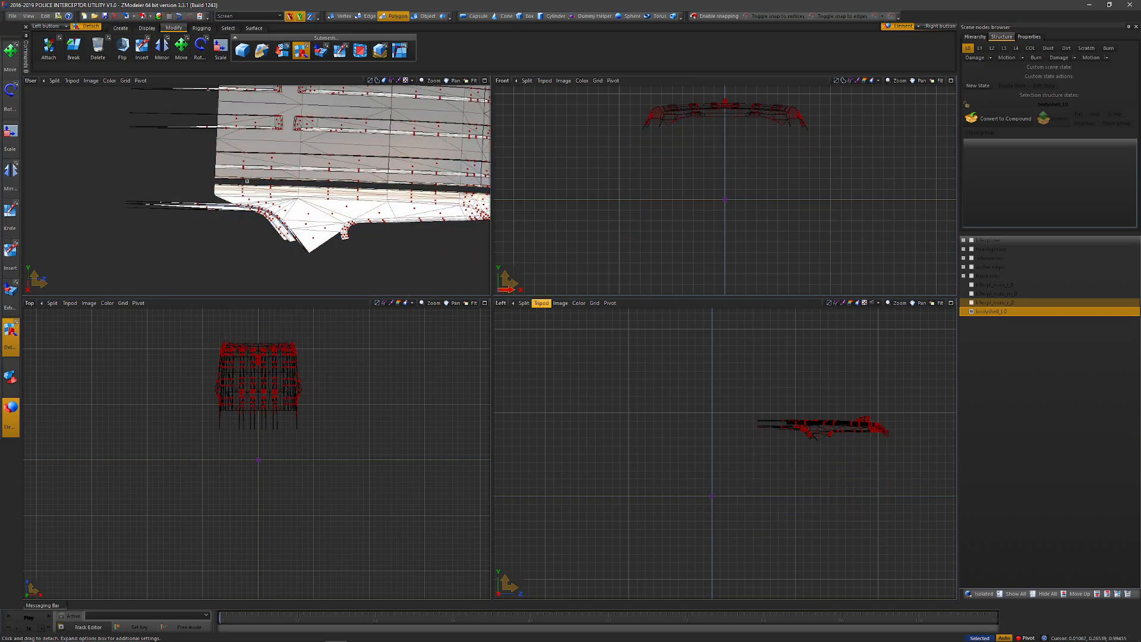
click(228, 28)
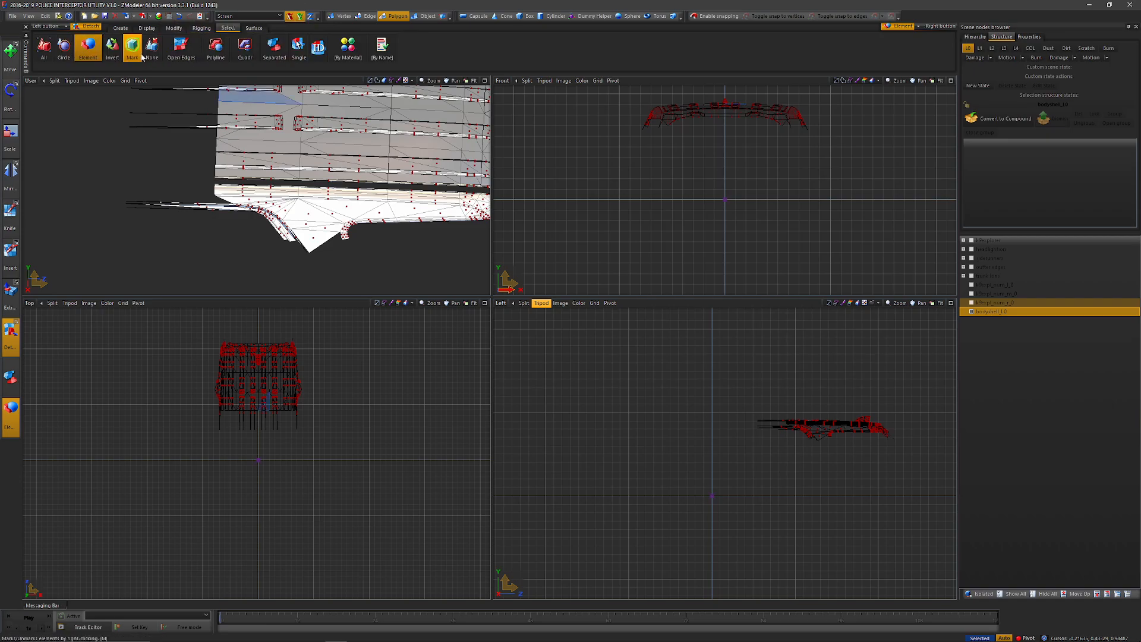
click(274, 48)
click(273, 222)
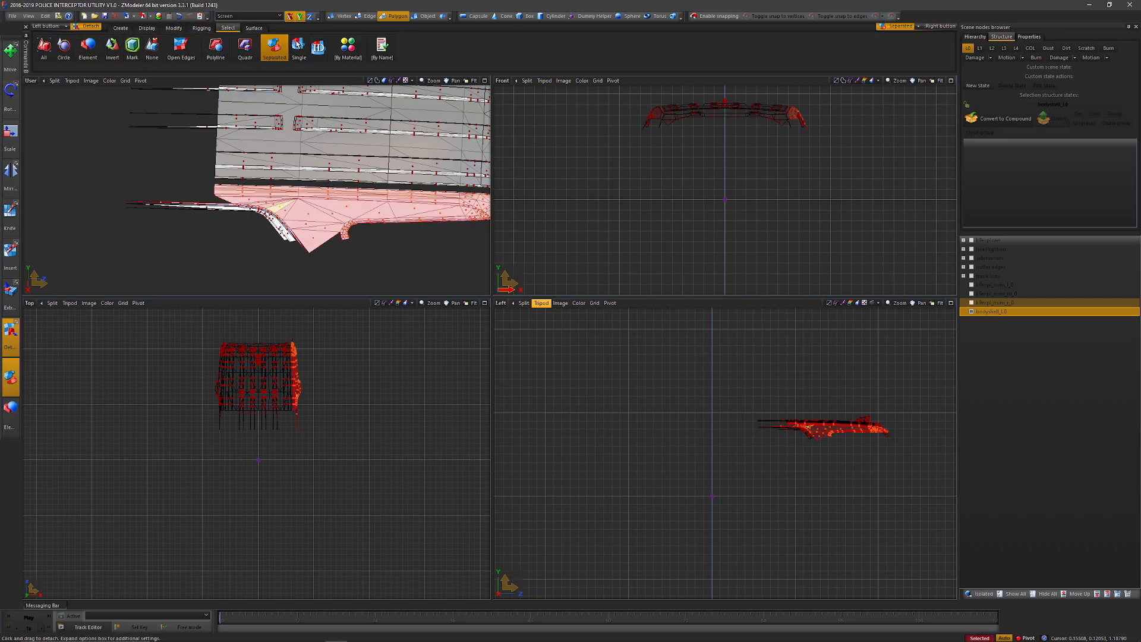
key(Delete)
right_click(275, 216)
key(Delete)
right_click(264, 186)
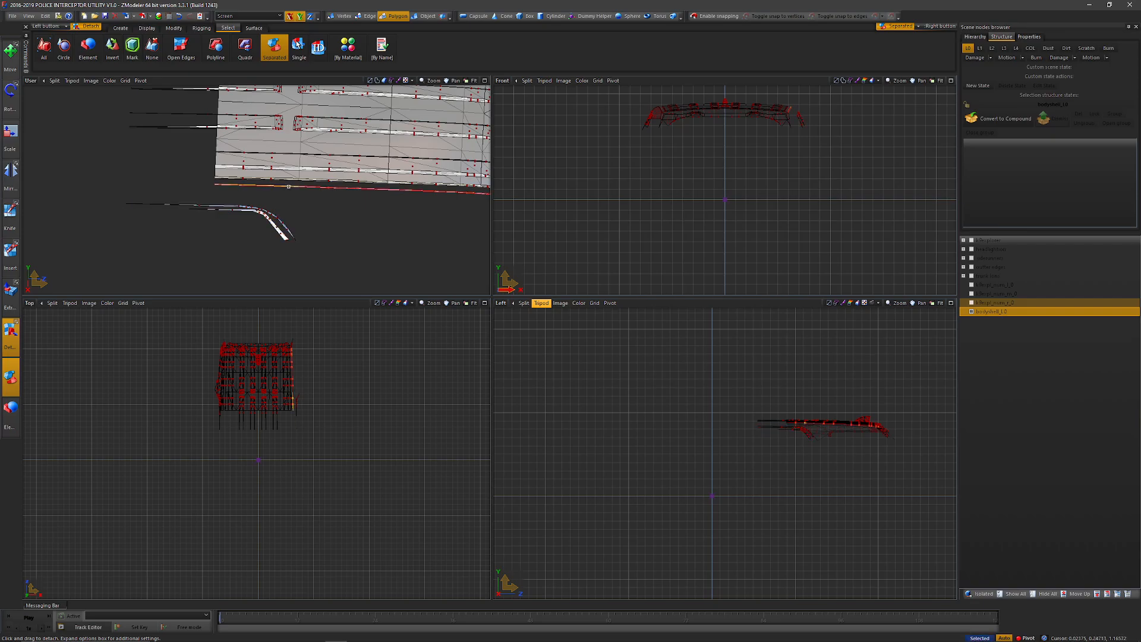
key(Delete)
Delete the separate pieces at the roof's rear corner on the same side
scroll(186, 234, down, 3)
scroll(345, 212, up, 1)
right_click(370, 204)
key(Delete)
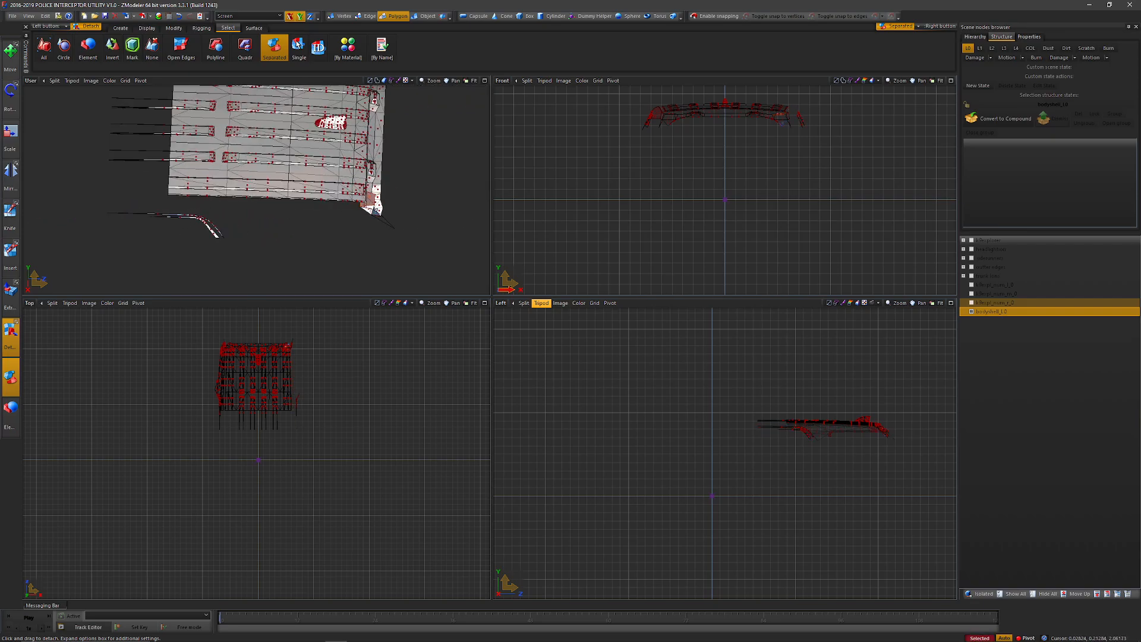
right_click(381, 214)
key(Delete)
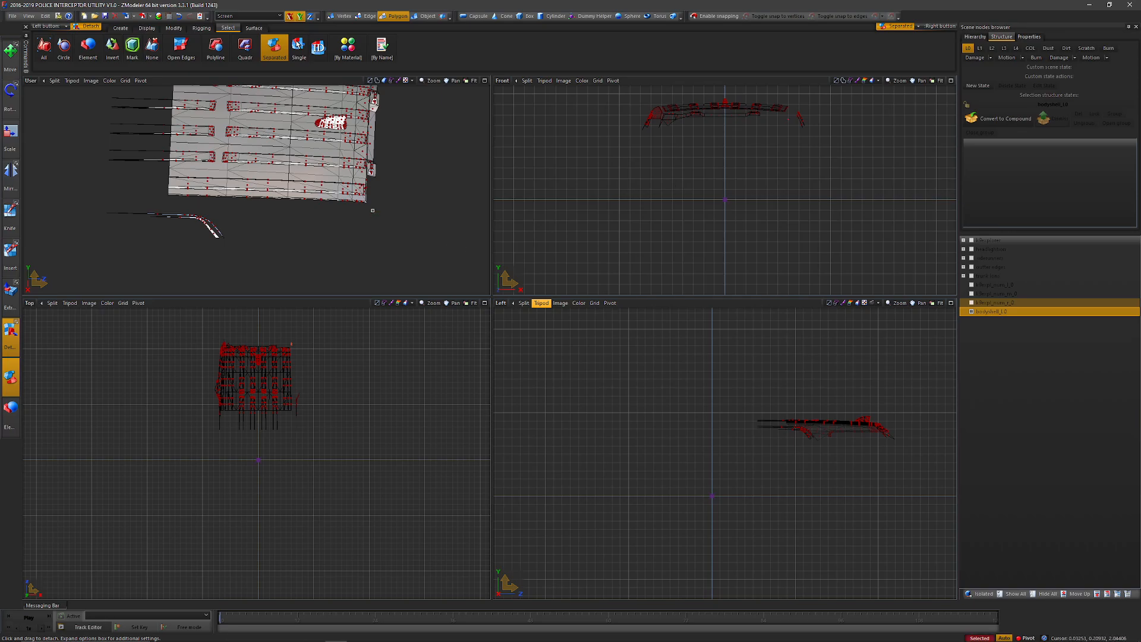
Delete the leftover curved strip beside the already trimmed side of the roof
scroll(321, 228, down, 2)
scroll(238, 179, up, 7)
scroll(330, 252, down, 3)
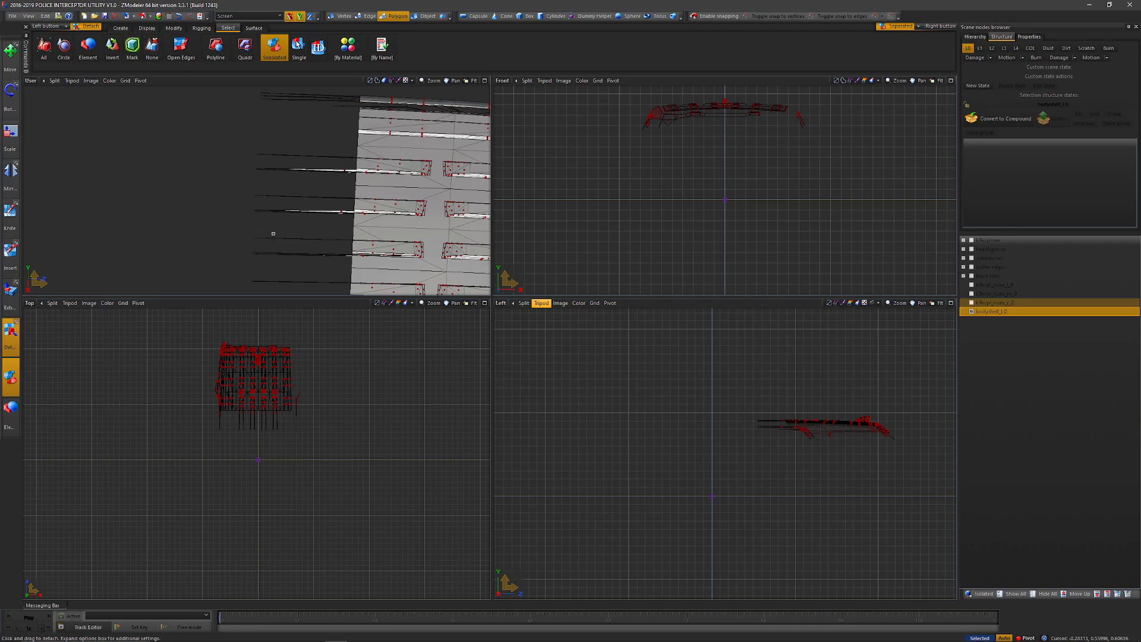
scroll(321, 208, down, 1)
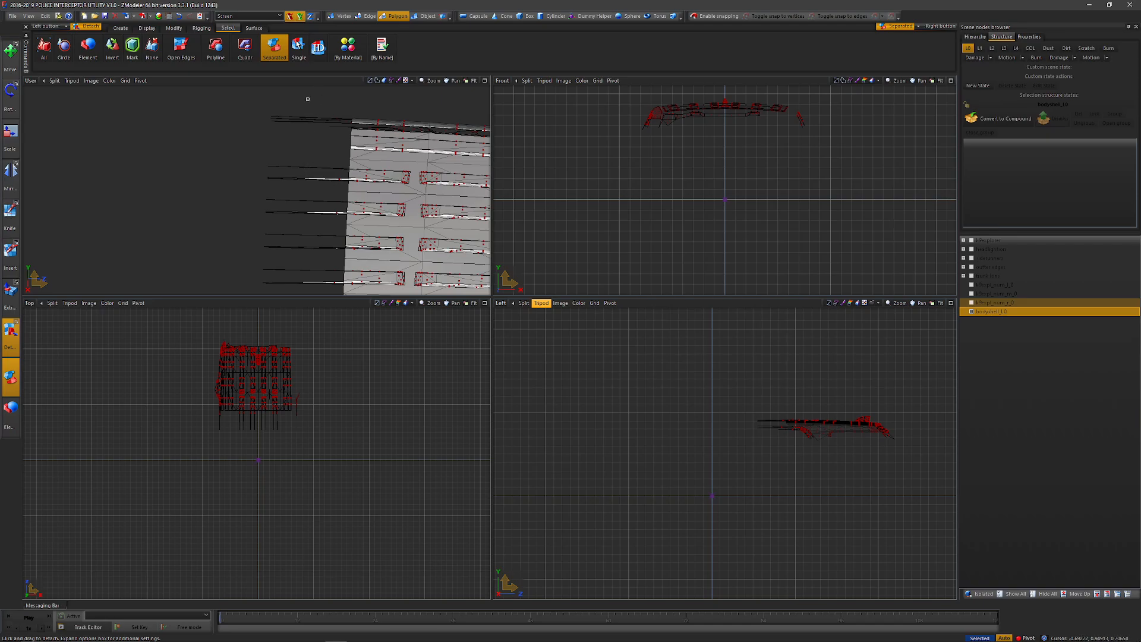
right_drag(307, 99, 344, 135)
scroll(799, 128, up, 5)
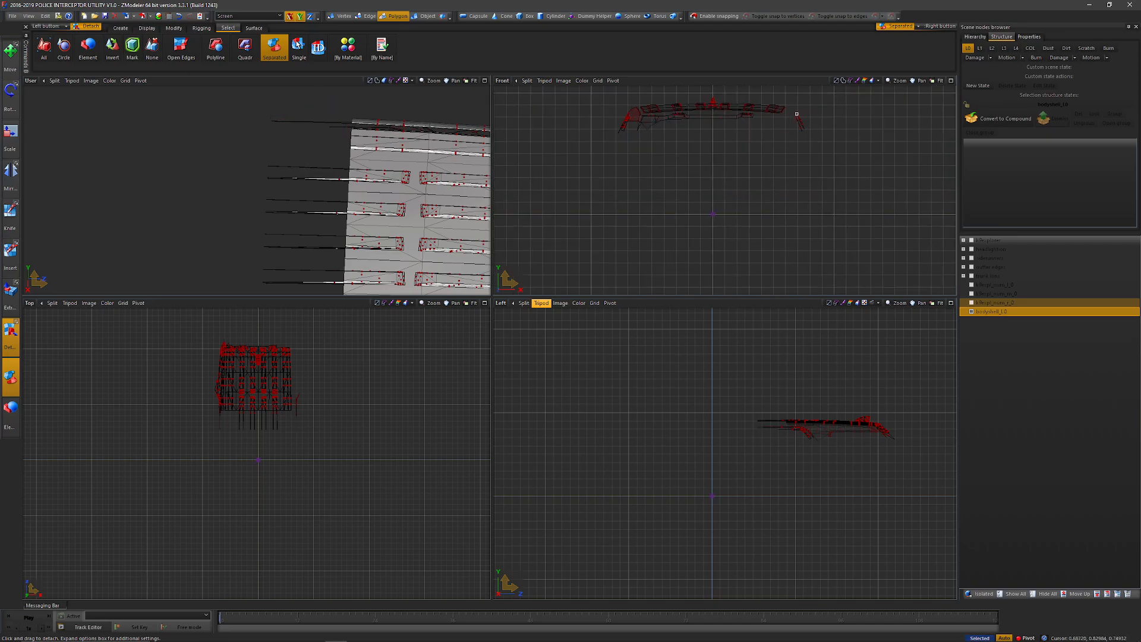
scroll(832, 213, down, 1)
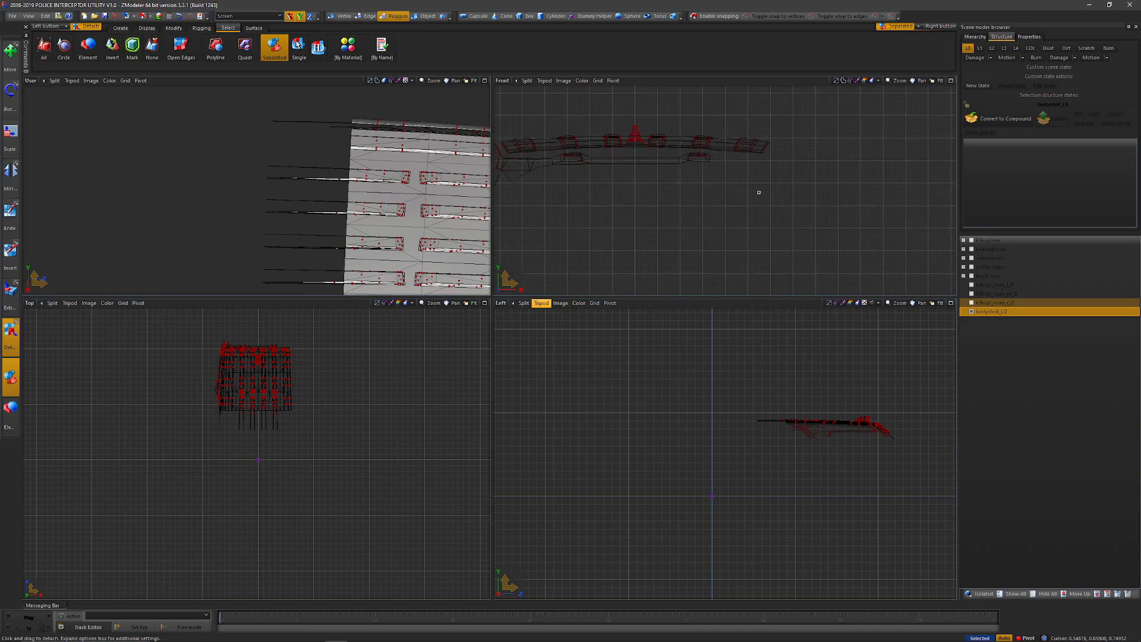
Delete the outer rail pieces along the opposite side of the roof
right_drag(759, 192, 526, 153)
scroll(775, 233, down, 1)
scroll(537, 162, up, 2)
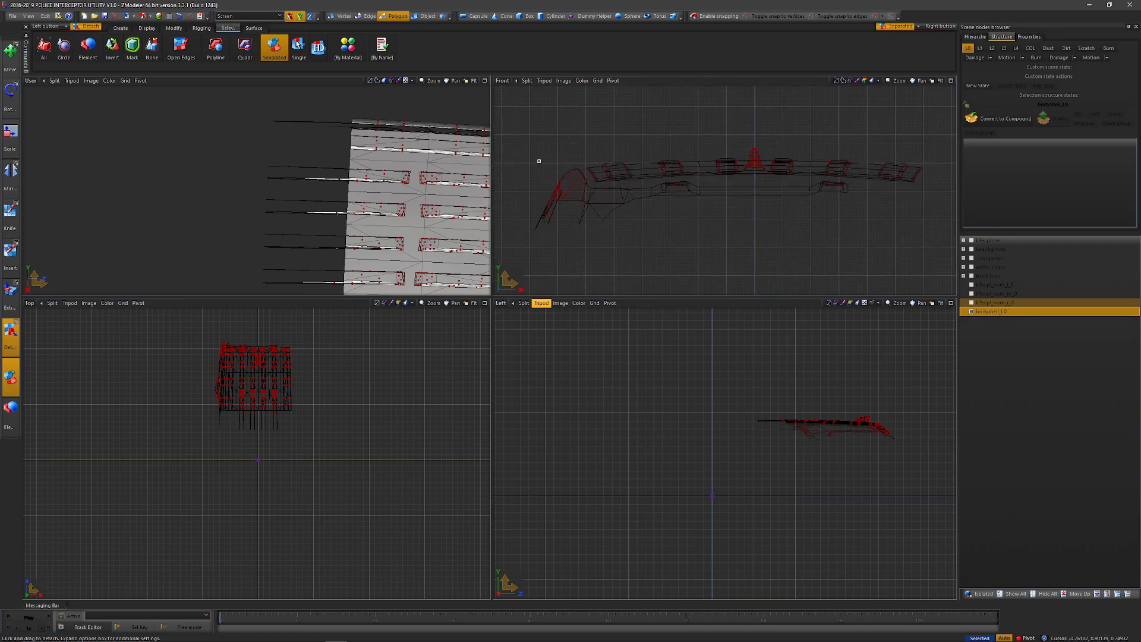
drag(526, 149, 596, 254)
scroll(579, 196, up, 4)
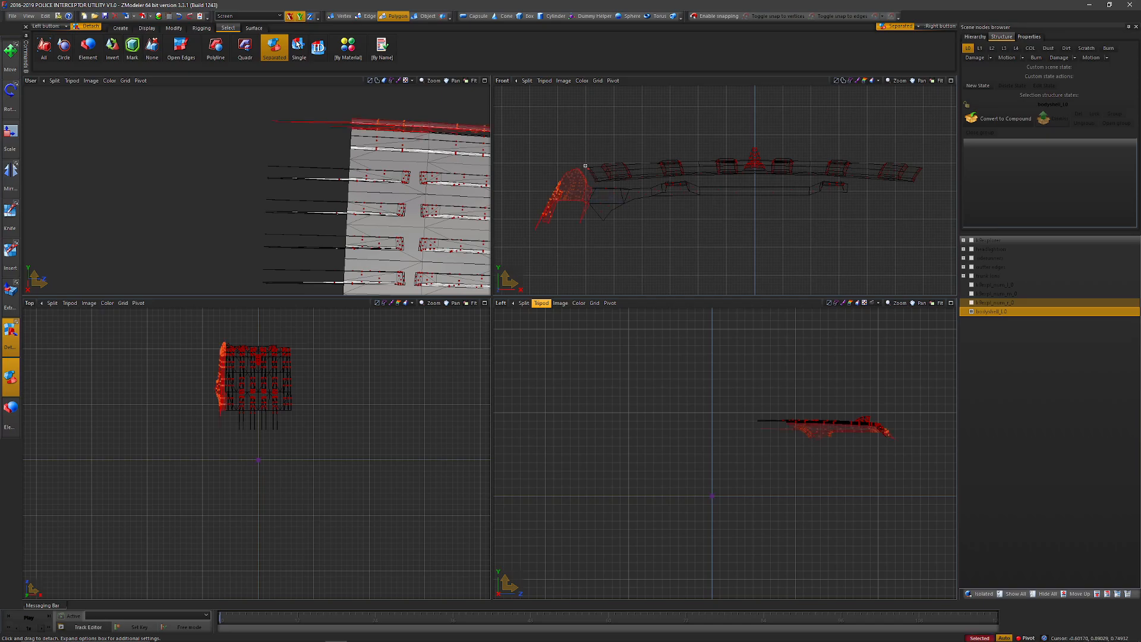
key(Delete)
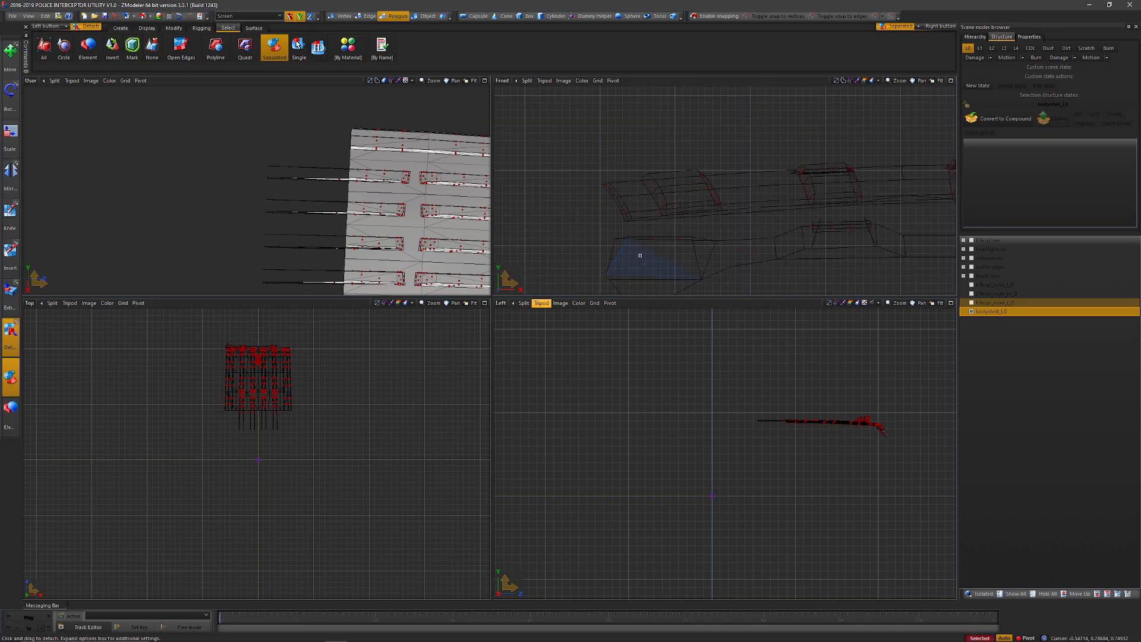
Delete the pieces below the rear roof edge and the shark-fin antenna, leaving only the ribbed roof panel
key(space)
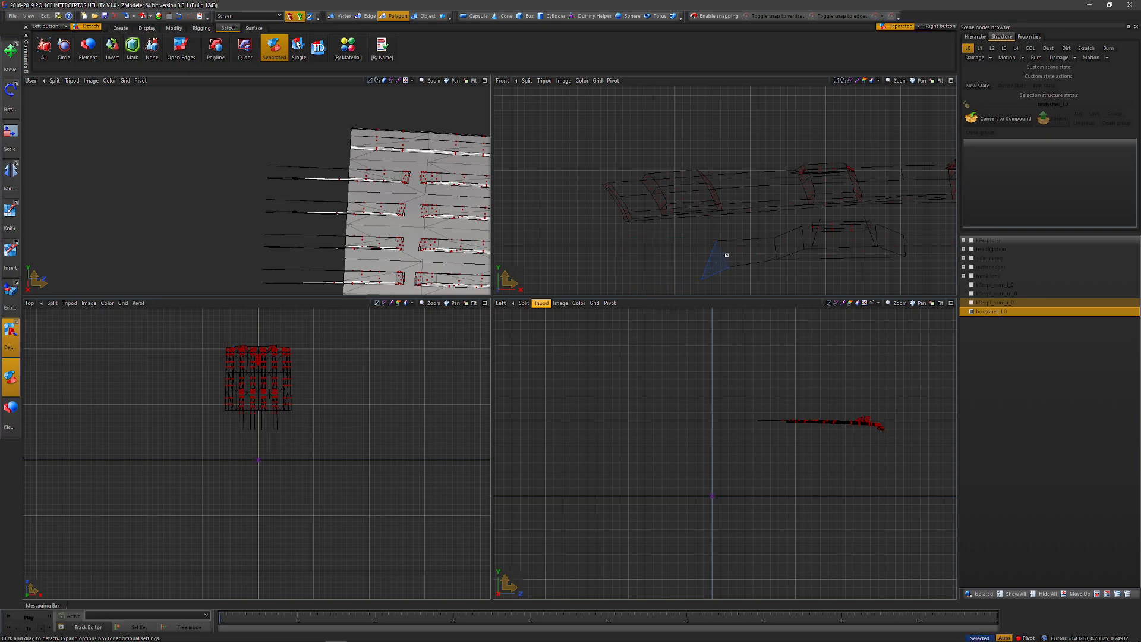
drag(789, 221, 902, 271)
scroll(711, 254, up, 2)
key(space)
scroll(622, 231, down, 4)
scroll(576, 220, down, 2)
scroll(862, 241, up, 2)
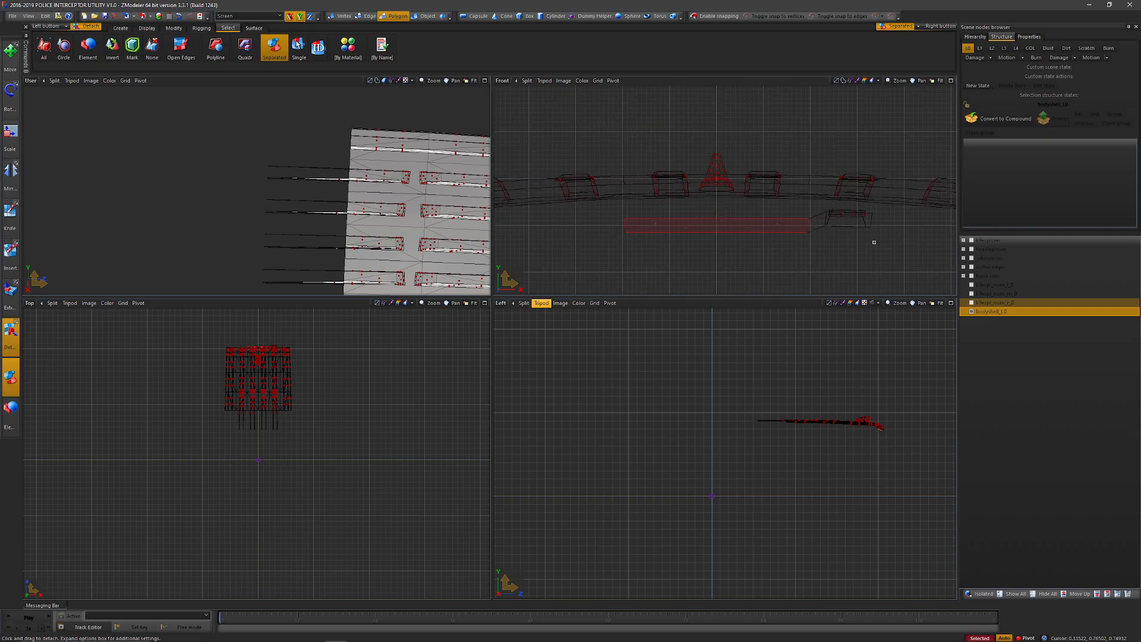
drag(896, 257, 759, 206)
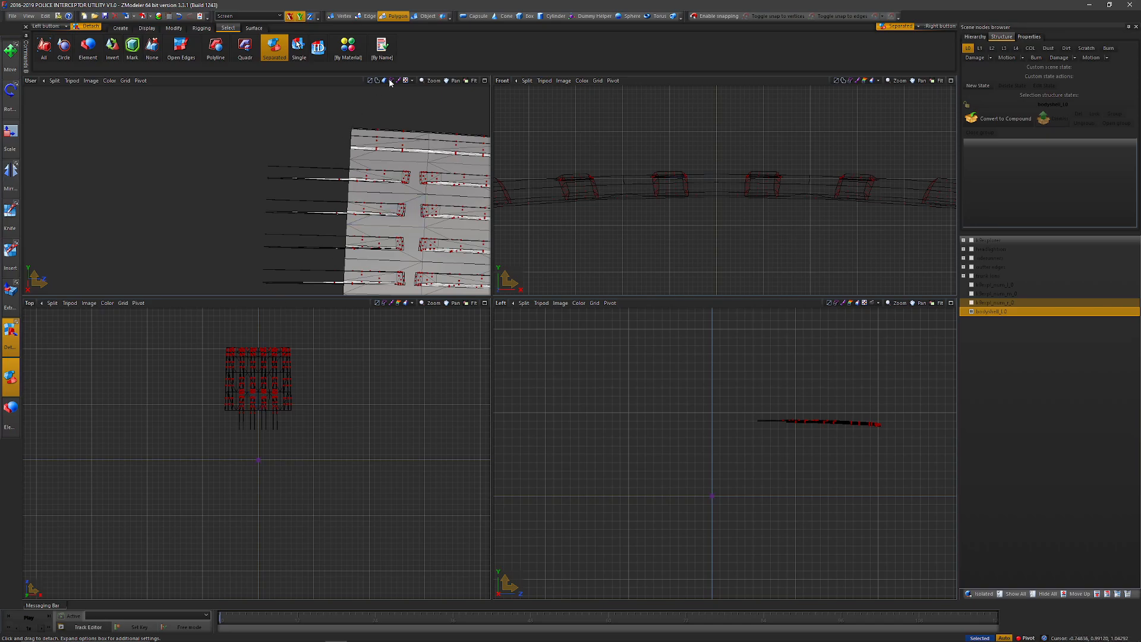
Scale the whole roof mesh by a factor of 100 on all axes
scroll(245, 420, up, 6)
drag(414, 452, 110, 376)
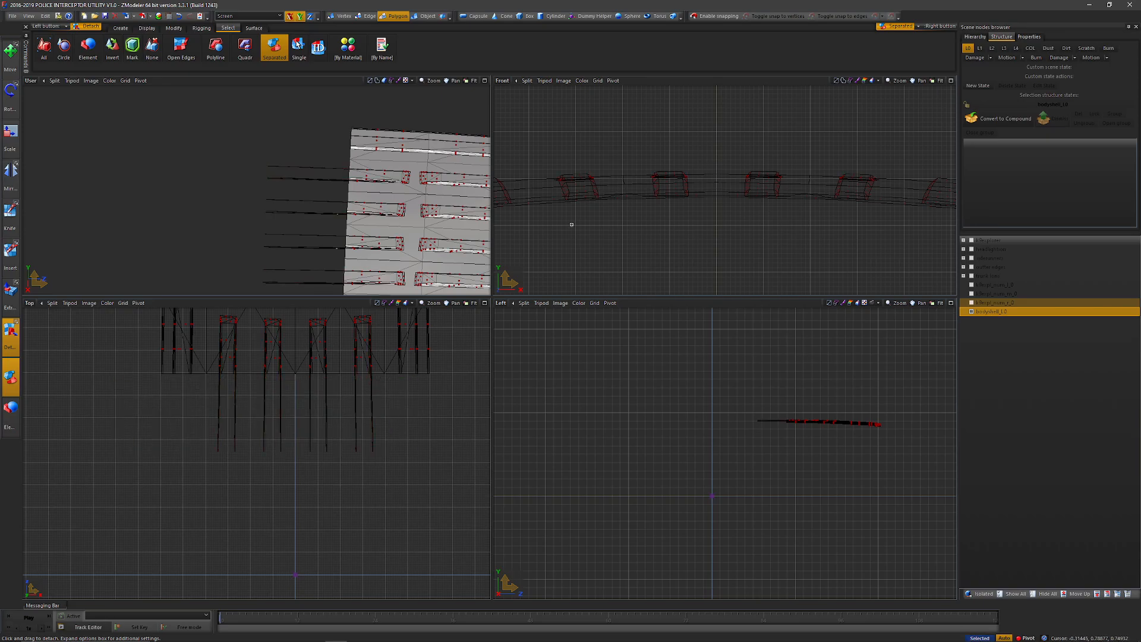
scroll(288, 459, down, 5)
click(428, 16)
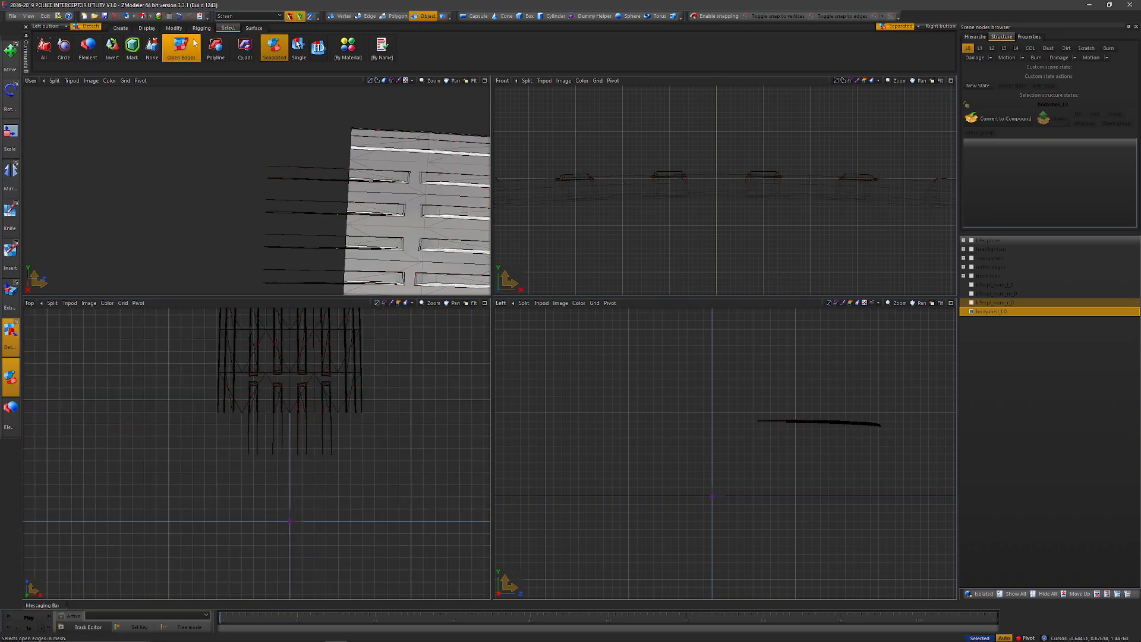
click(174, 28)
click(221, 50)
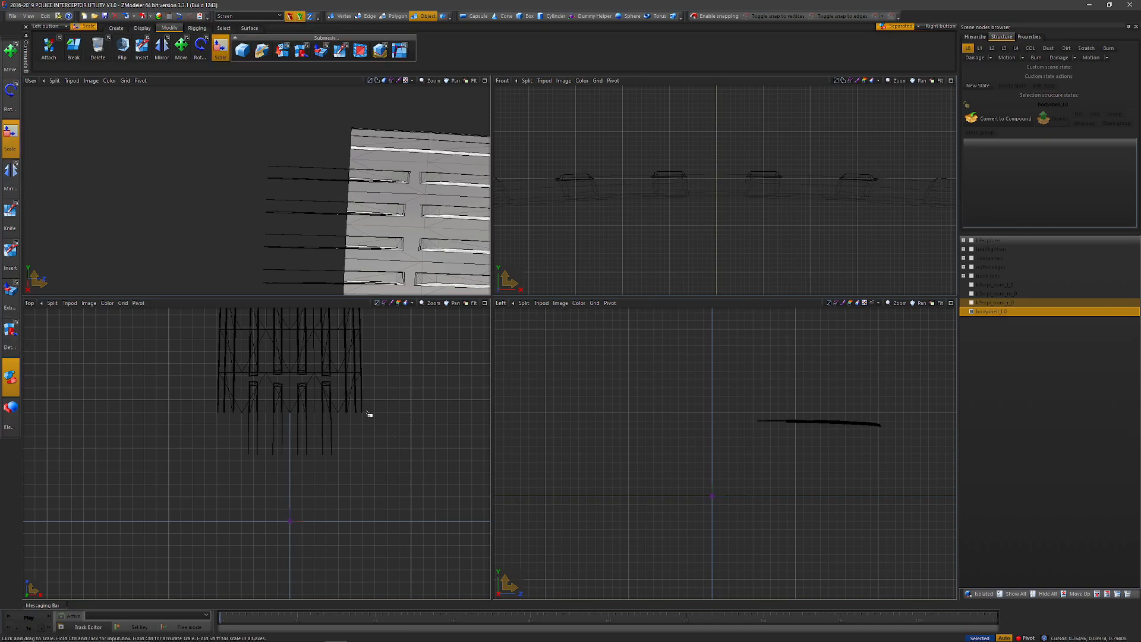
click(326, 374)
ctrl+click(326, 375)
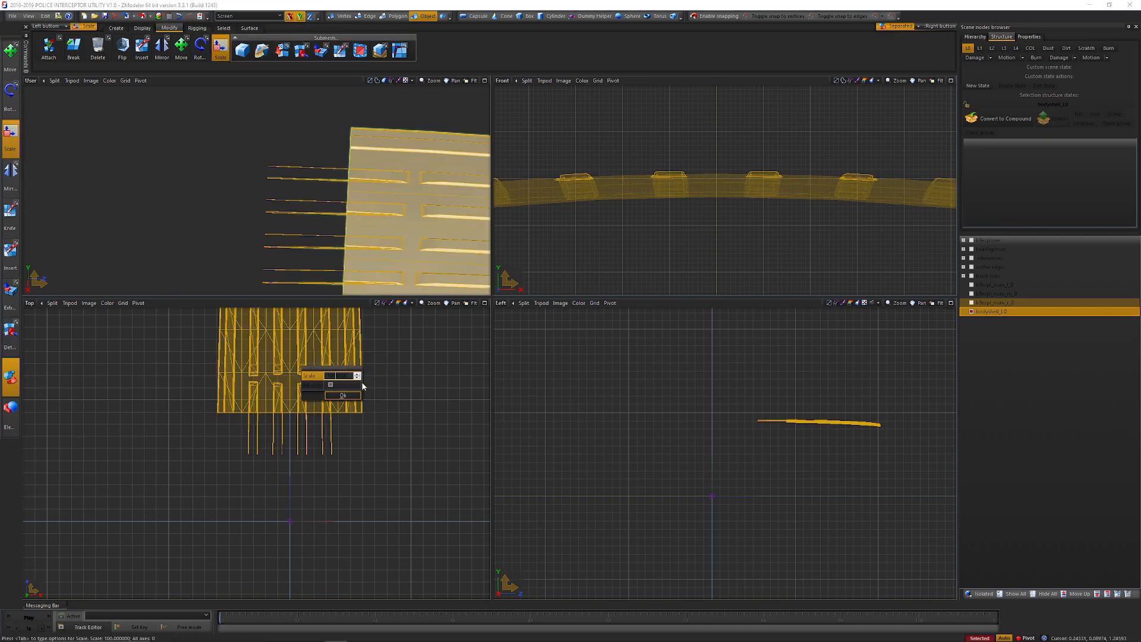
key(Return)
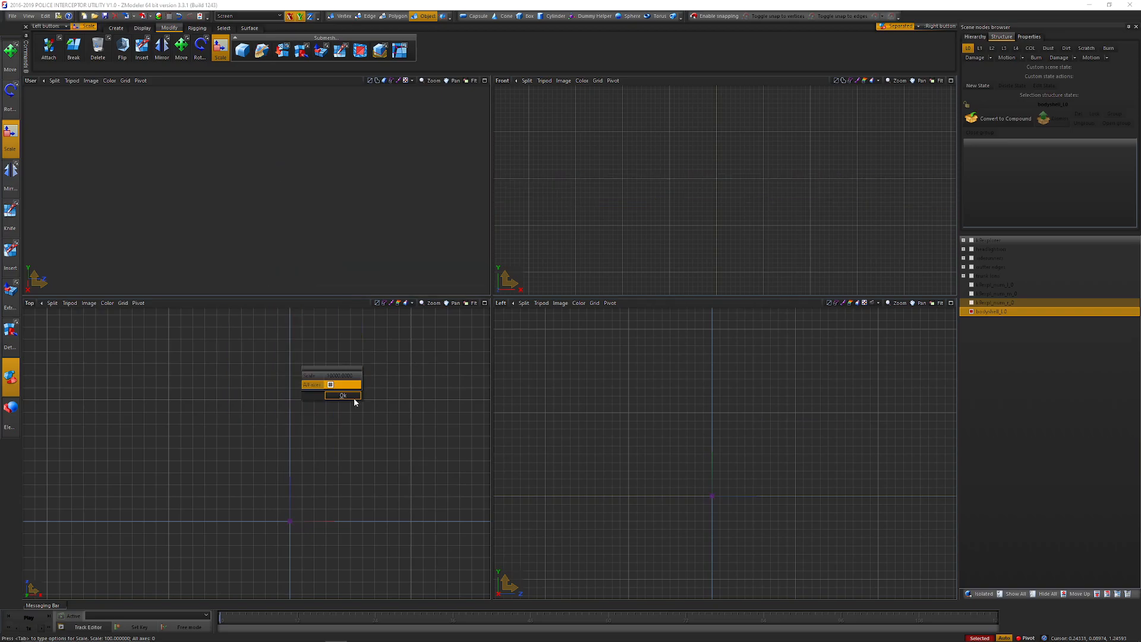
click(353, 397)
scroll(356, 416, down, 10)
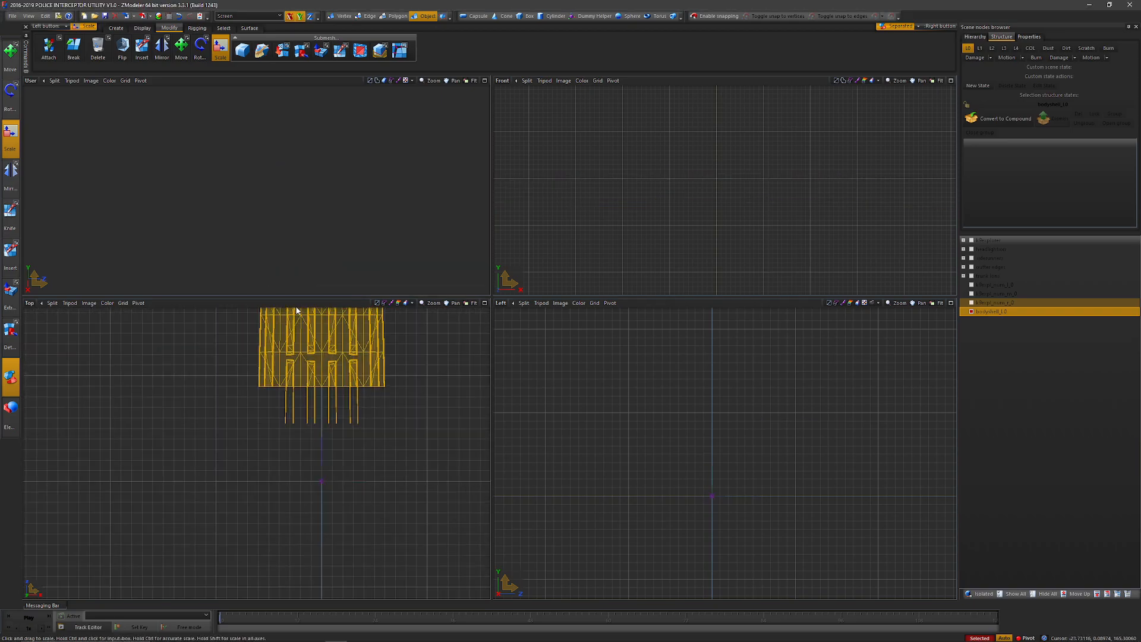
Slice the polygons in the front part of the roof along its straight front edge, where the thin strips protrude
click(395, 16)
click(311, 352)
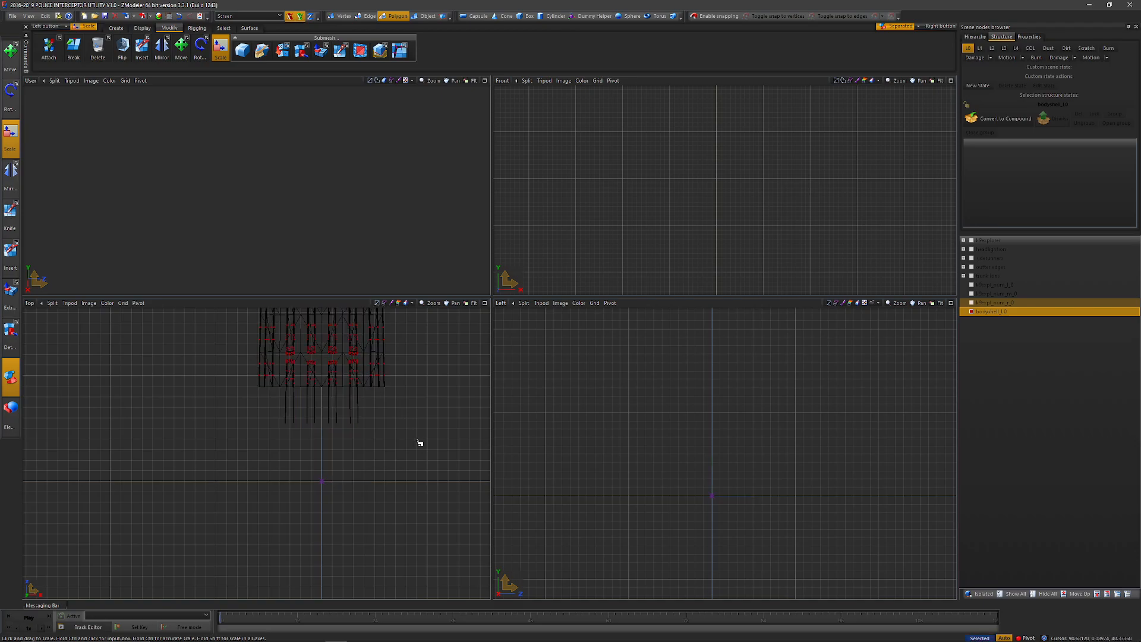
scroll(419, 443, down, 3)
drag(408, 456, 198, 391)
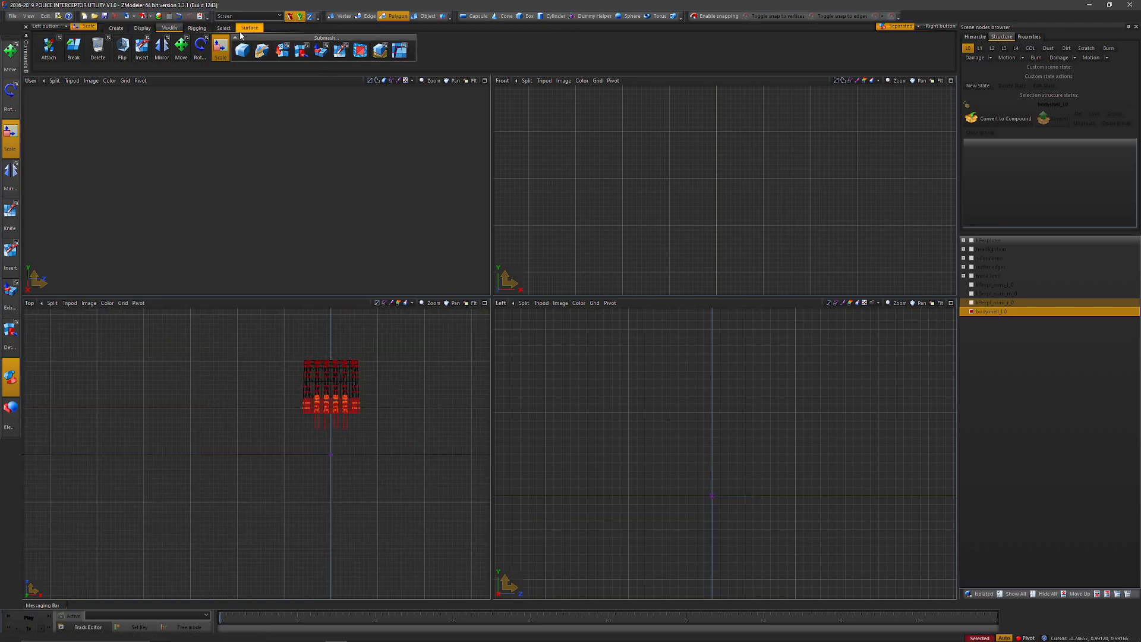
click(379, 52)
scroll(357, 422, up, 6)
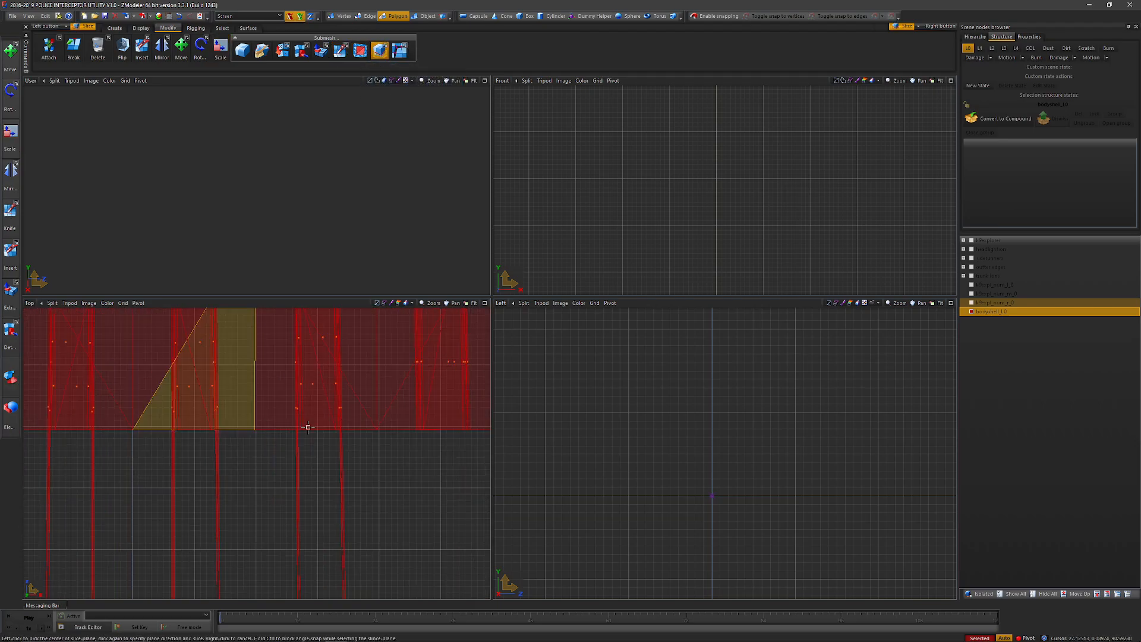
scroll(332, 433, up, 3)
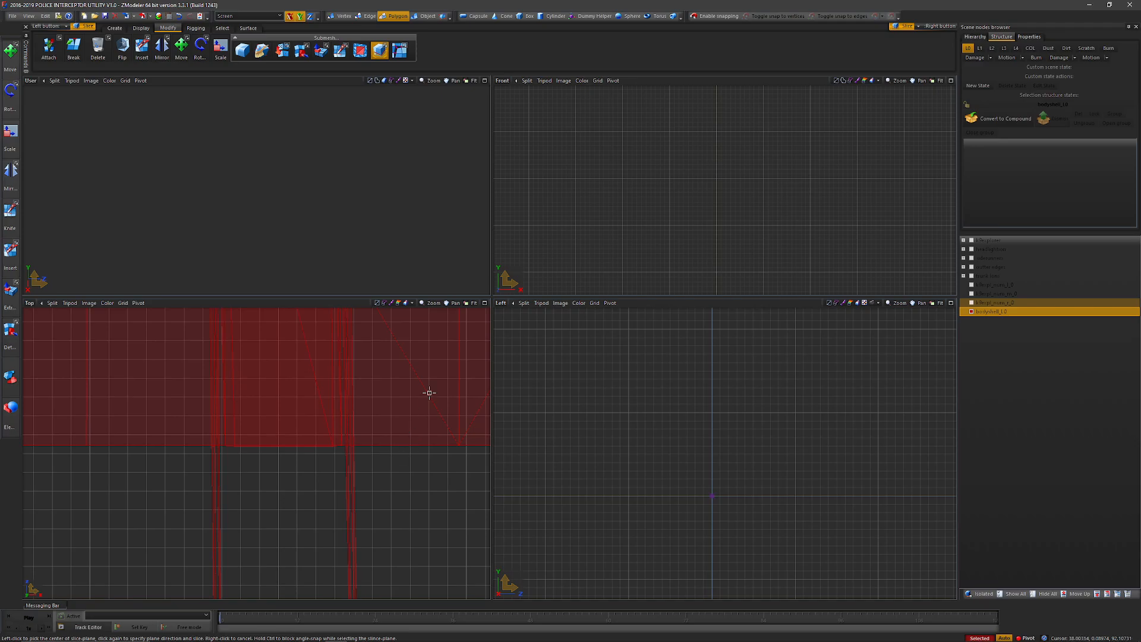
click(360, 51)
click(360, 51)
scroll(314, 431, down, 5)
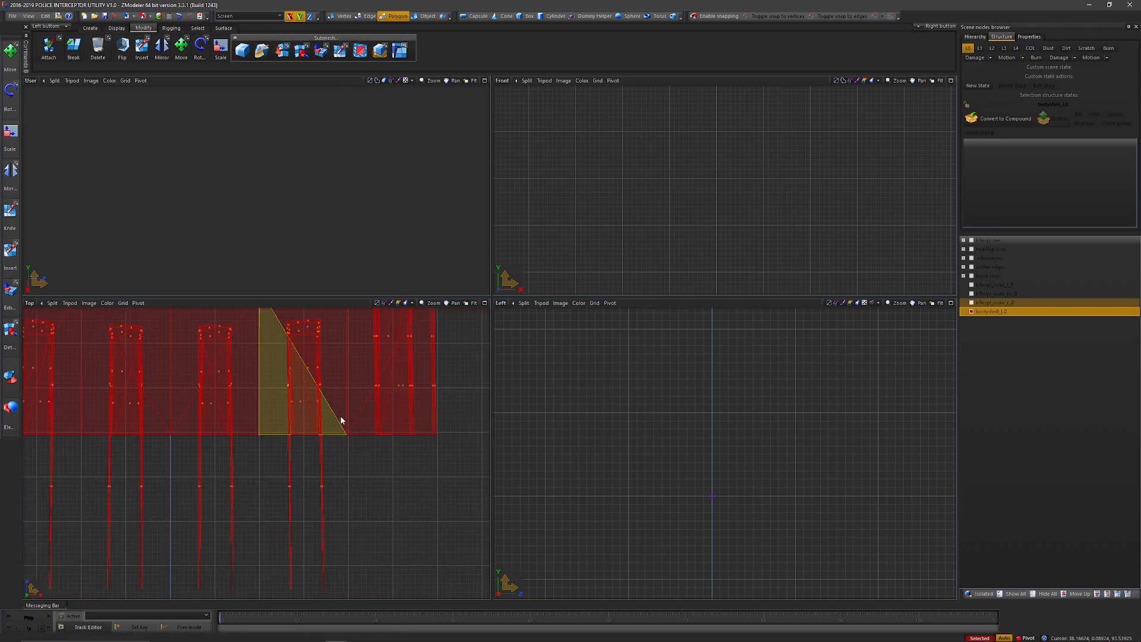
Delete the thin strips protruding beyond the straight front edge of the roof mesh
scroll(342, 421, down, 4)
drag(375, 510, 133, 482)
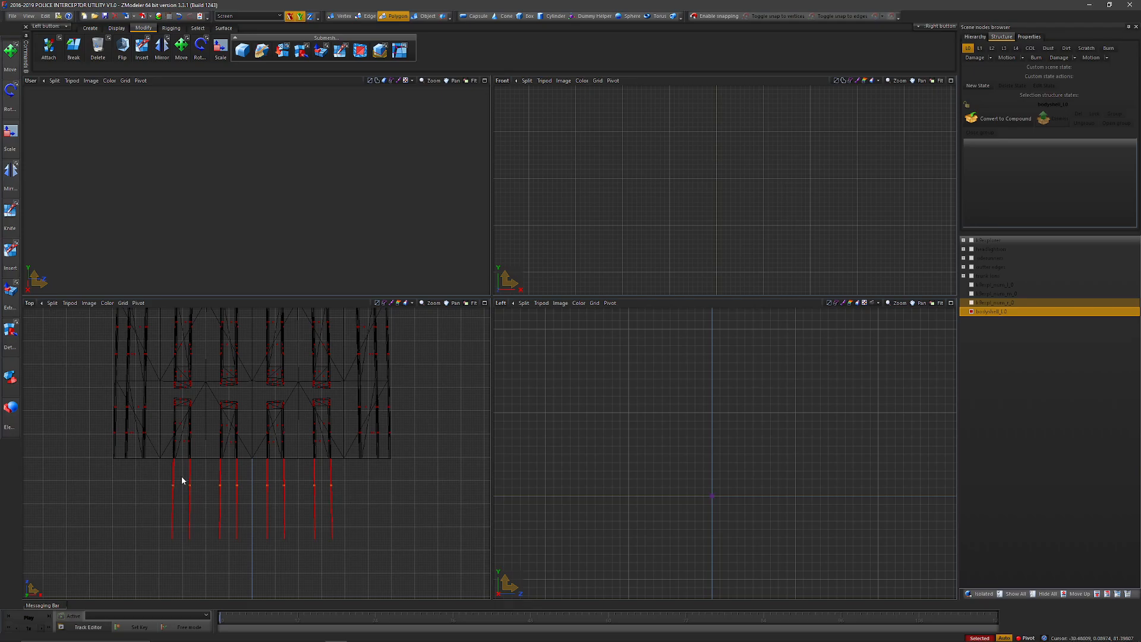
key(4)
Scale the whole roof mesh back down with a scale value of 1 on all axes and fit it in the top view
click(224, 54)
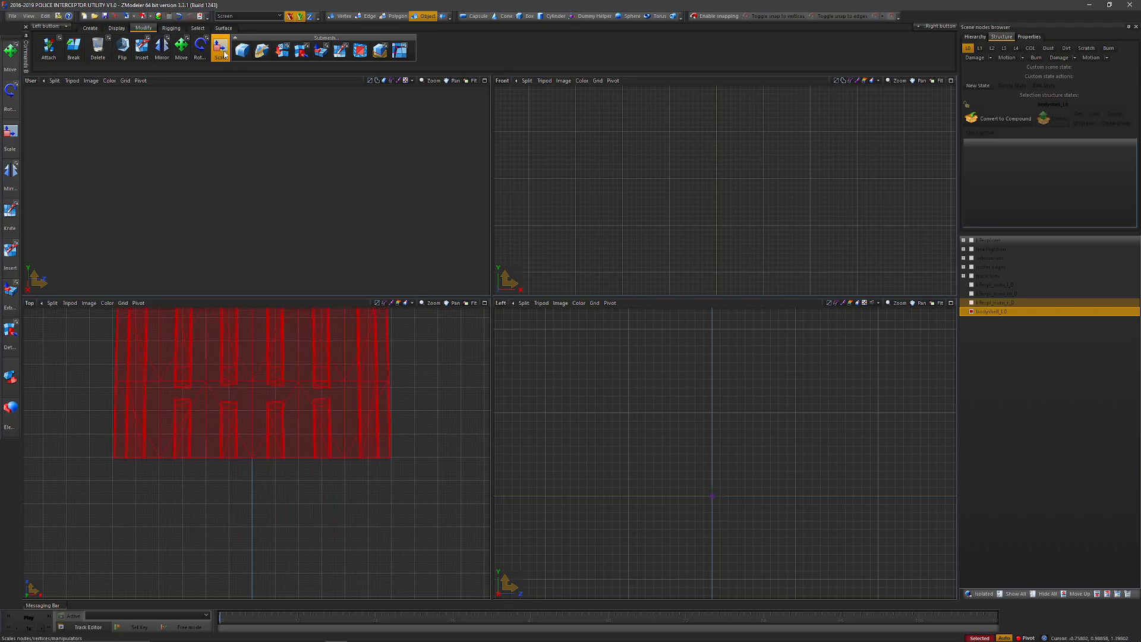
key(Tab)
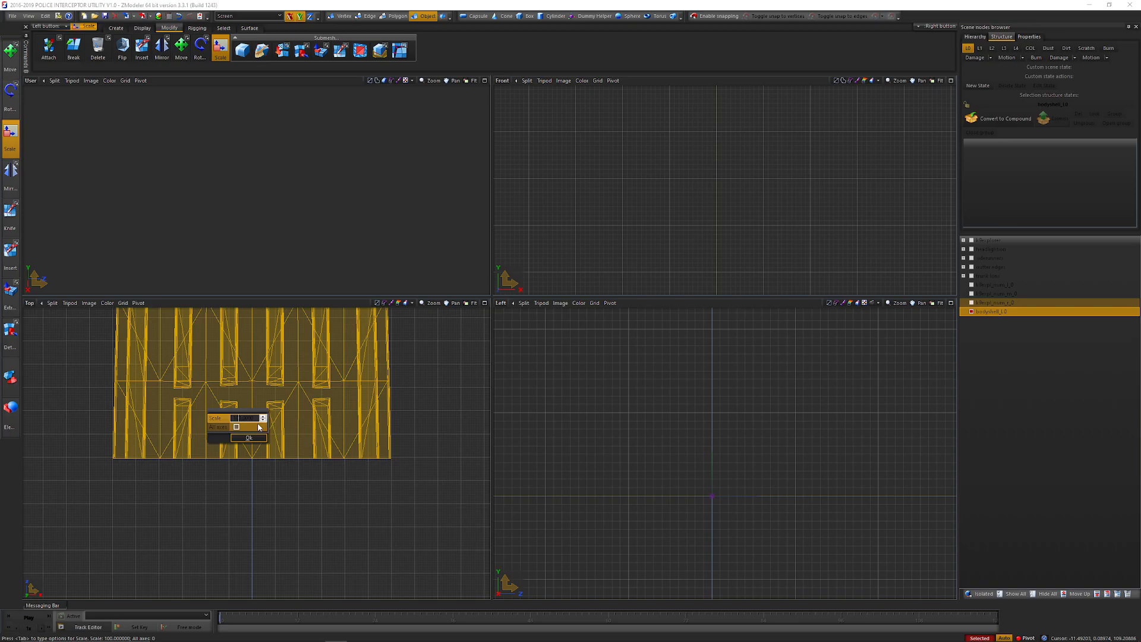
text(1)
key(Return)
key(Return)
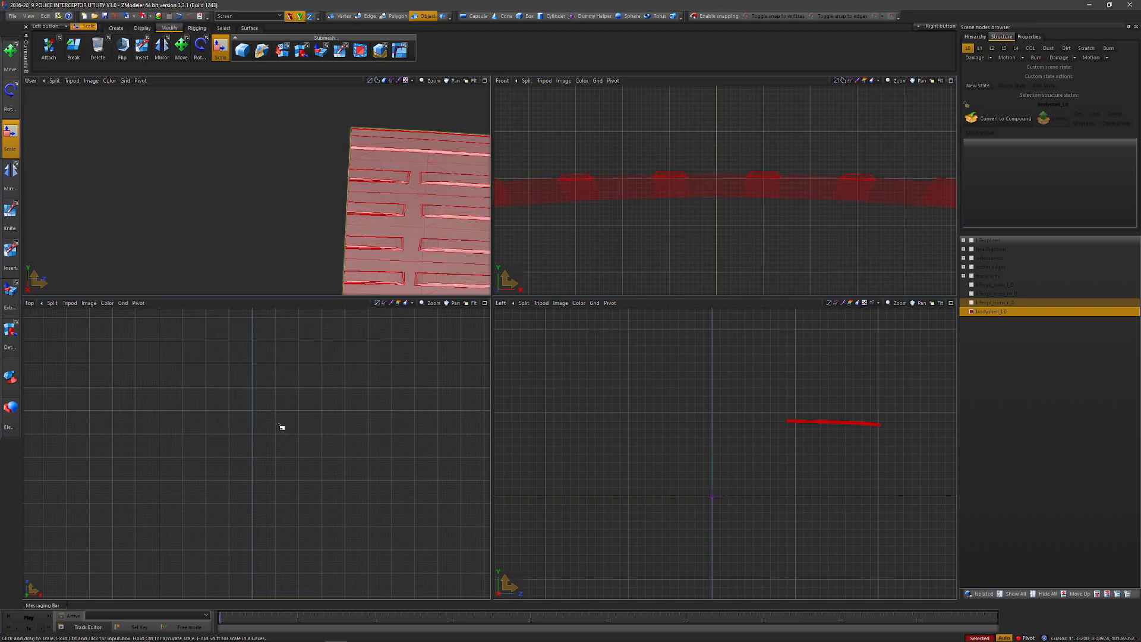
scroll(297, 183, down, 3)
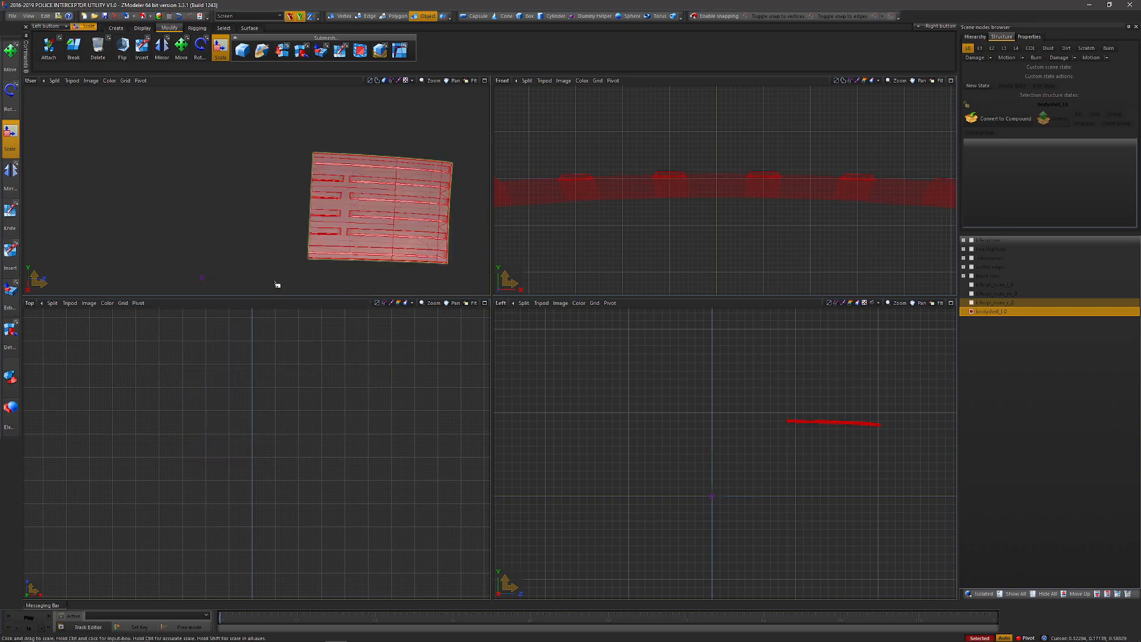
scroll(300, 461, up, 5)
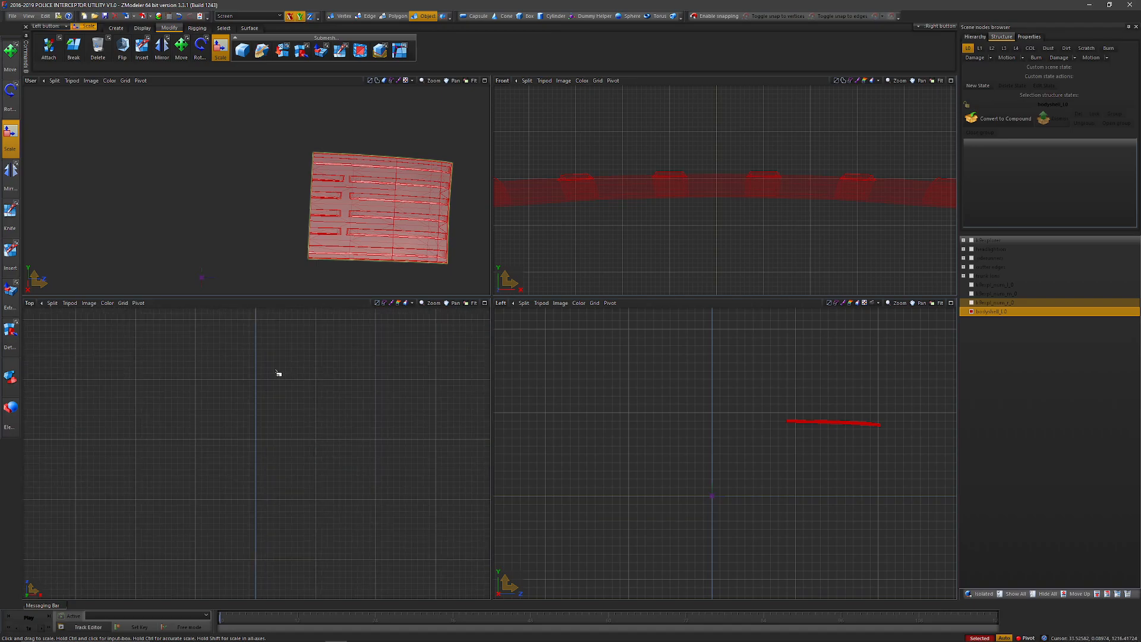
scroll(279, 373, up, 4)
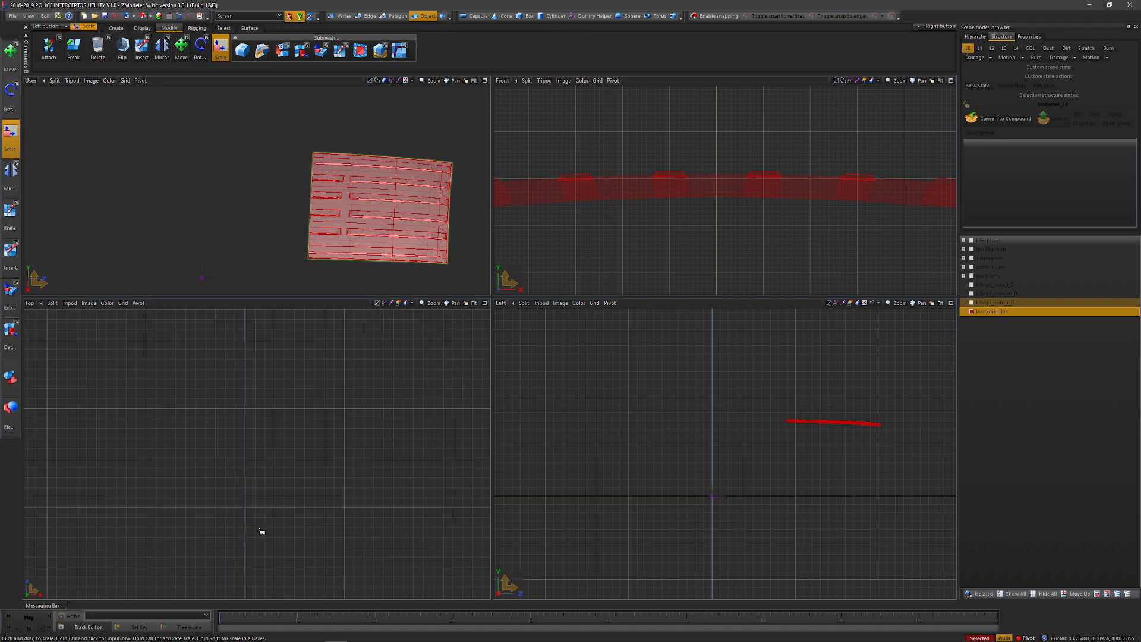
click(469, 304)
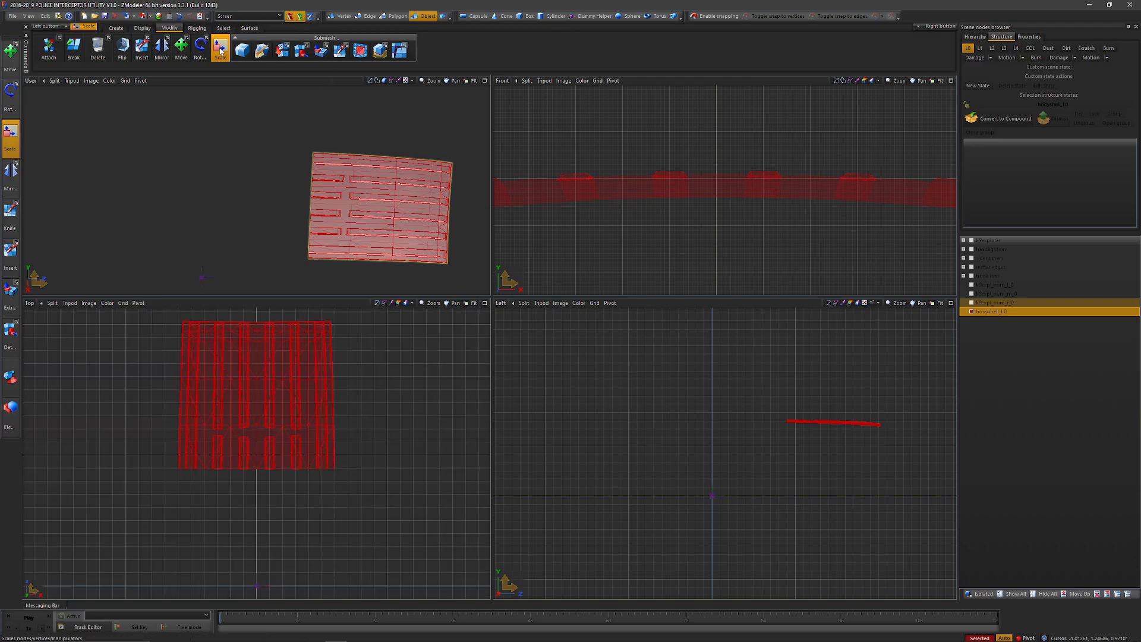
Restrict movement to the Y axis and show the vehicle body around the roof panel as a reference
key(m)
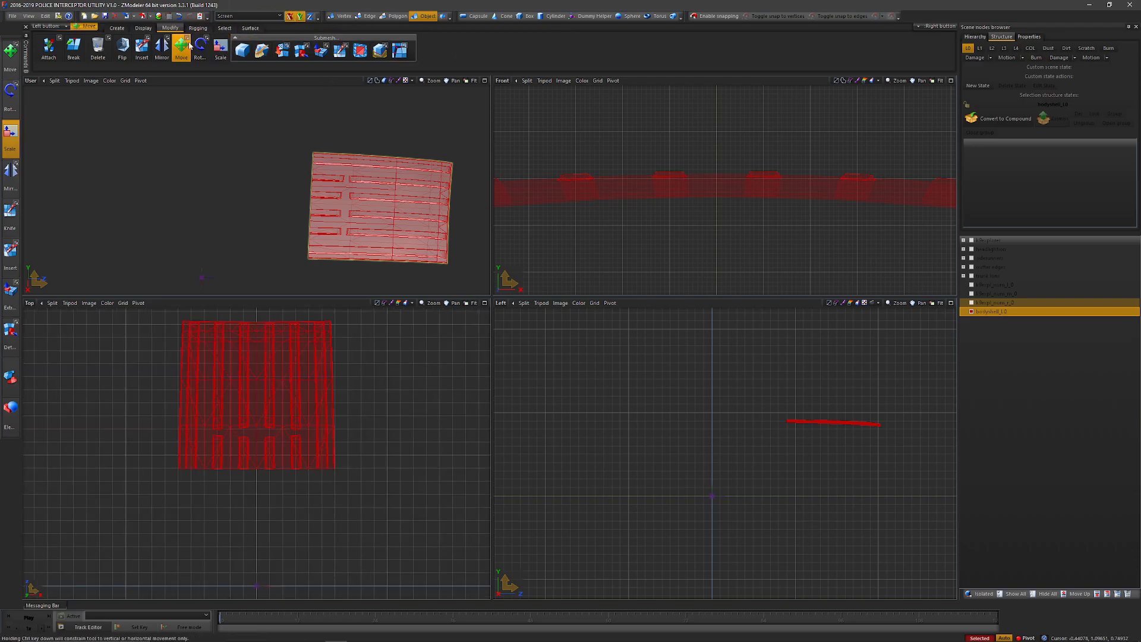
click(971, 240)
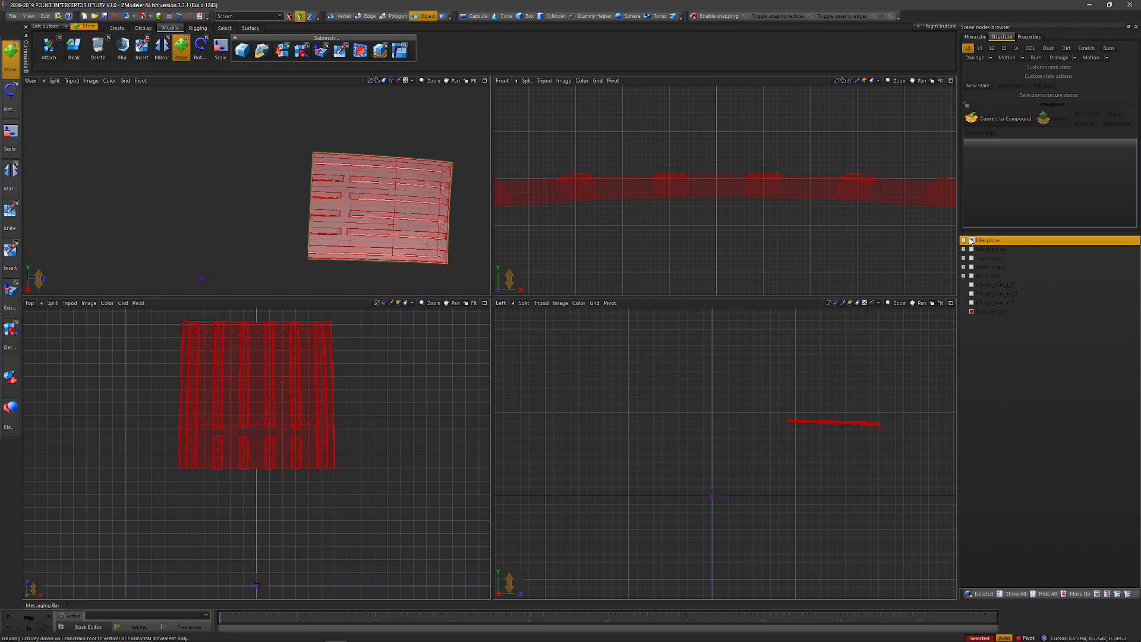
click(972, 249)
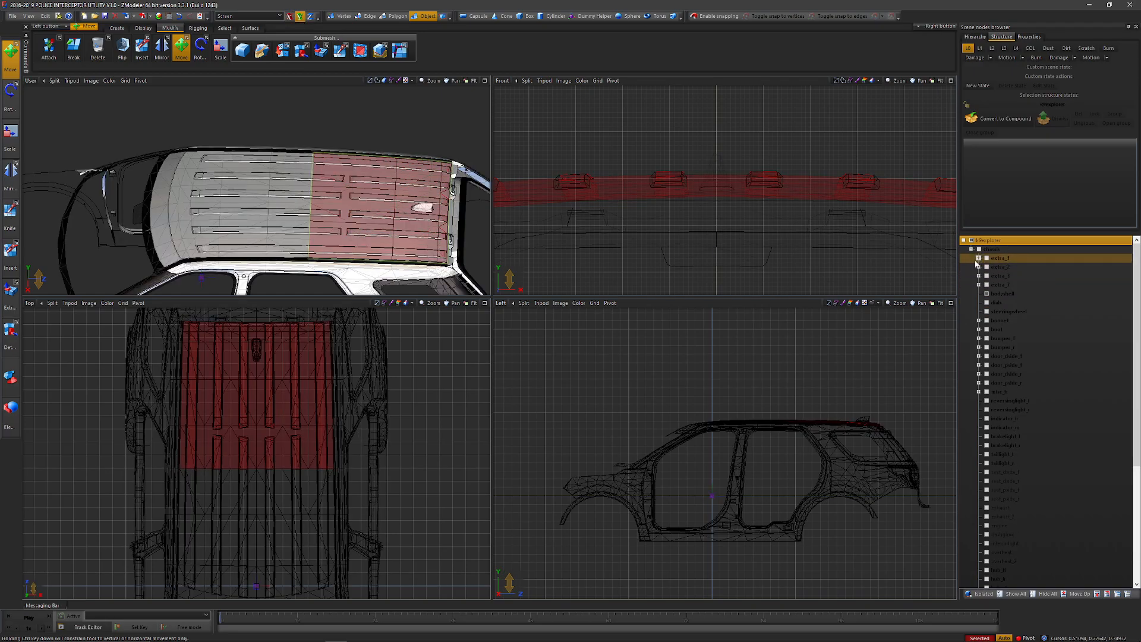
click(971, 249)
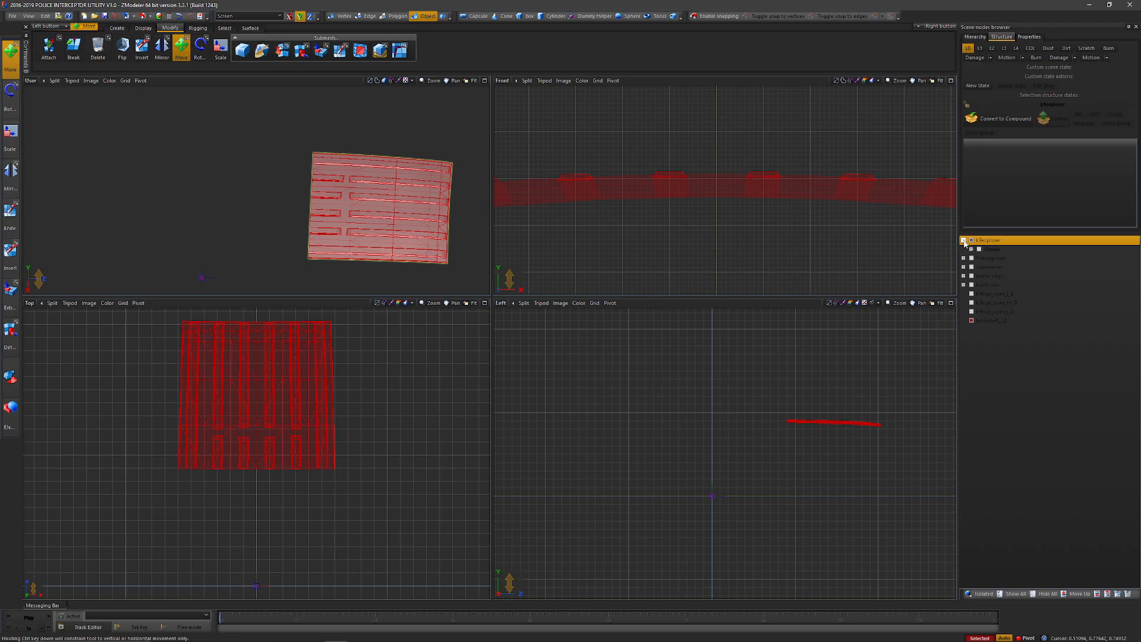
click(979, 249)
click(963, 241)
Raise the roof panel slightly so that it sits just above the vehicle's own roof
scroll(818, 419, up, 4)
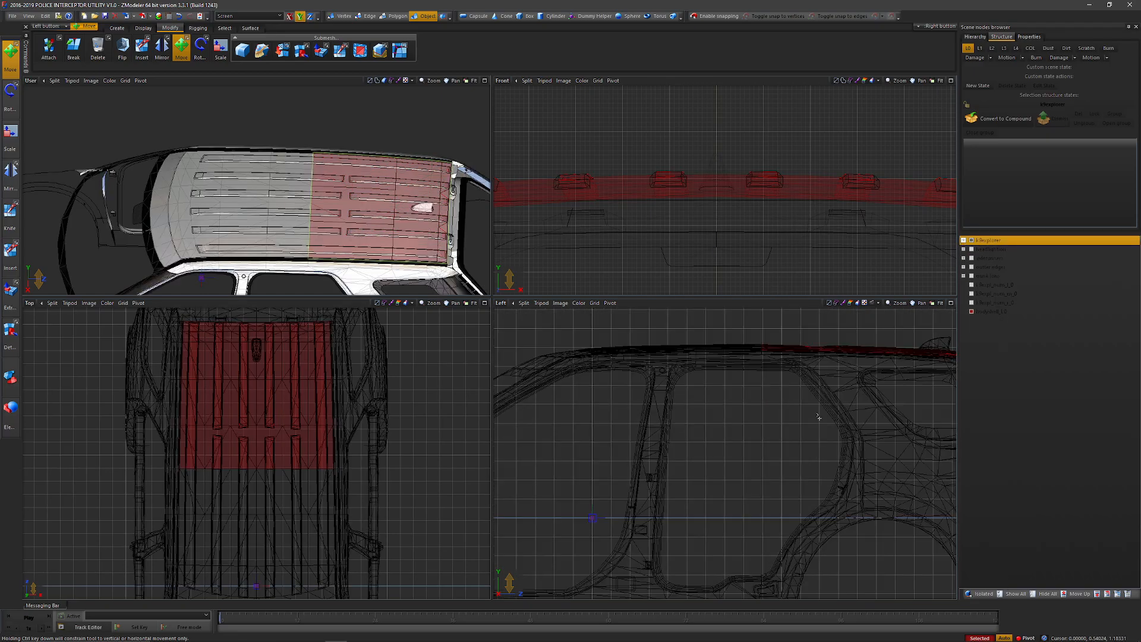
scroll(817, 418, down, 3)
scroll(826, 440, up, 8)
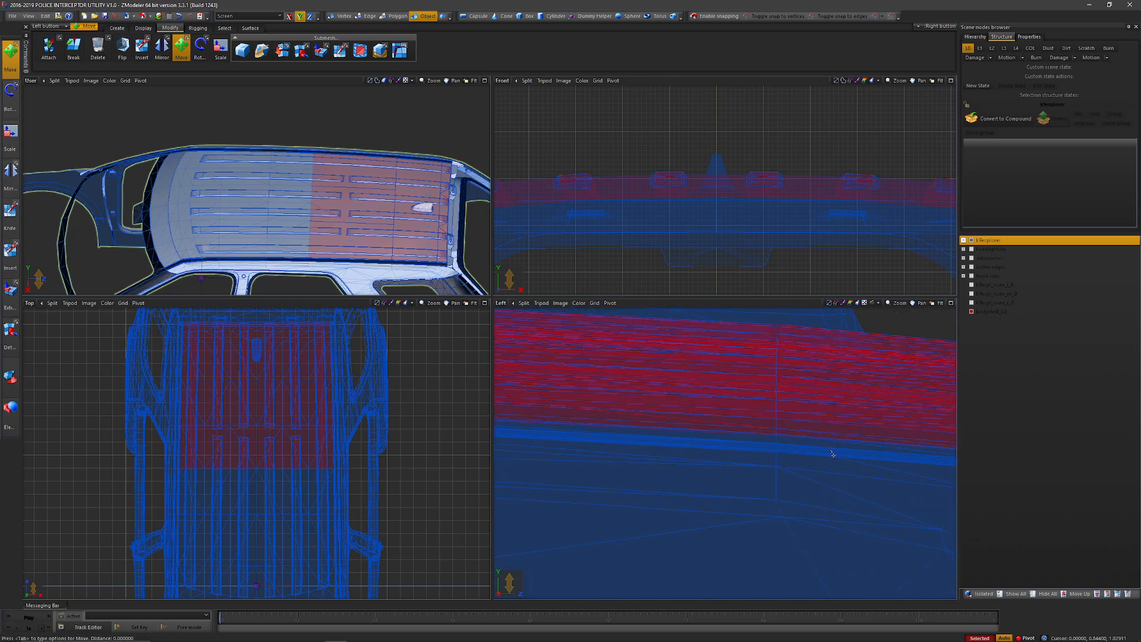
drag(833, 454, 833, 455)
scroll(798, 421, down, 4)
scroll(856, 418, up, 3)
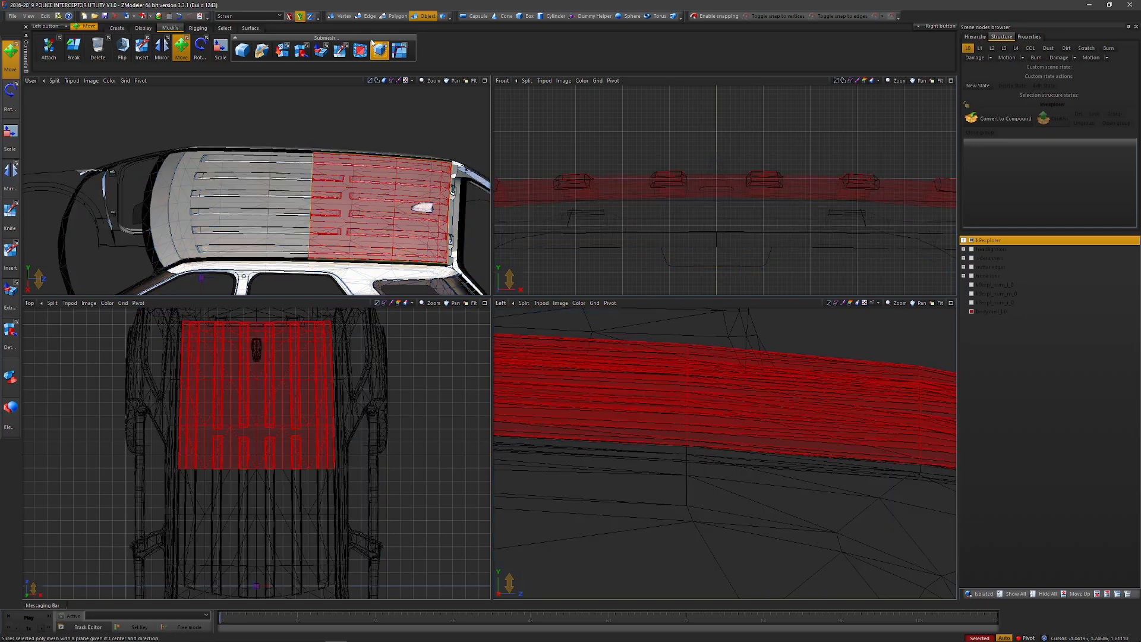
Try deleting the panel's rear polygons around the shark-fin antenna, and undo the deletion
click(395, 16)
key(space)
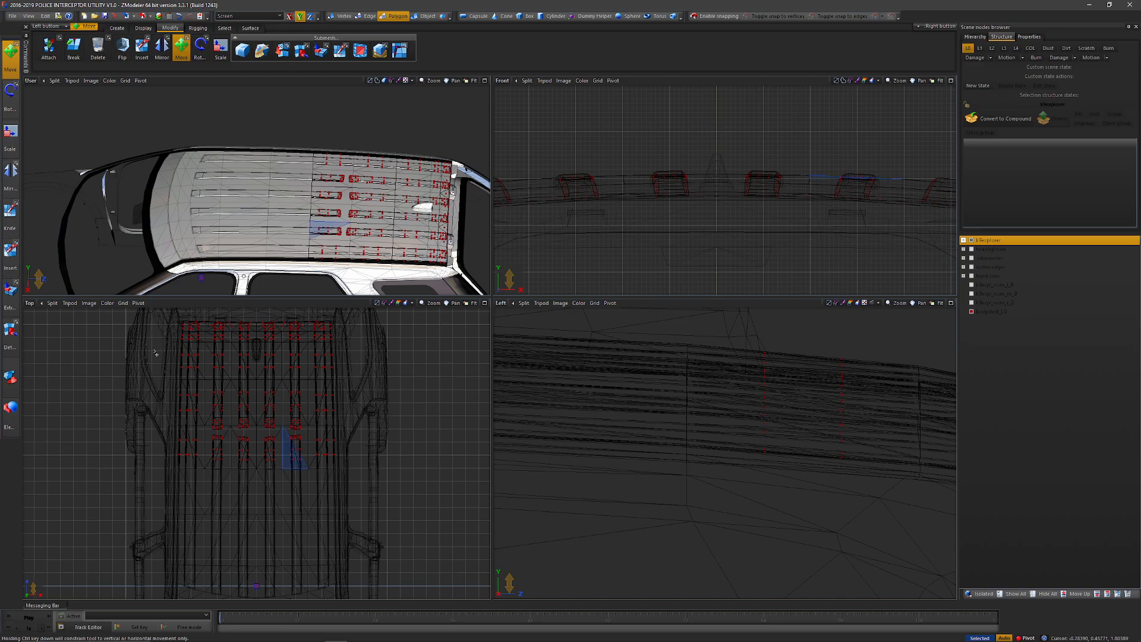
drag(138, 319, 362, 378)
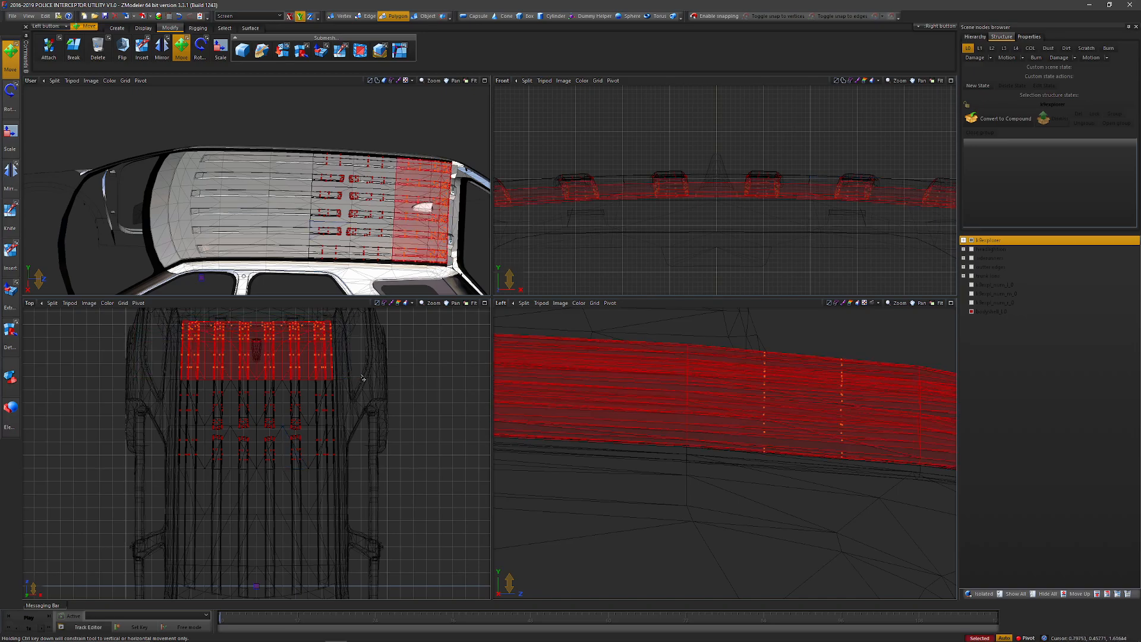
key(space)
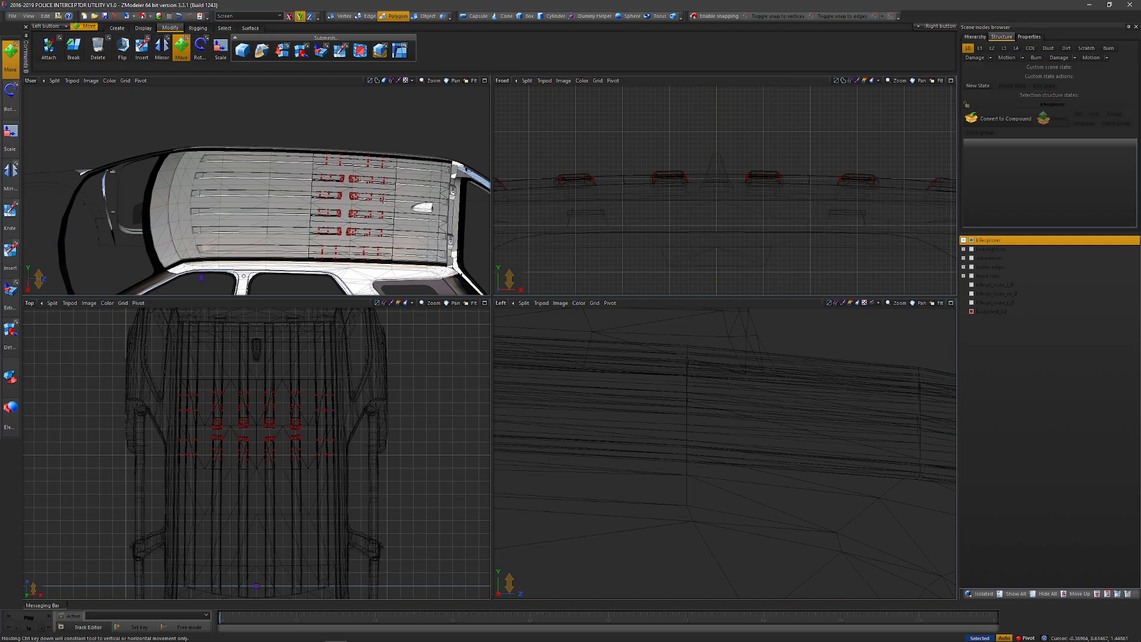
key(space)
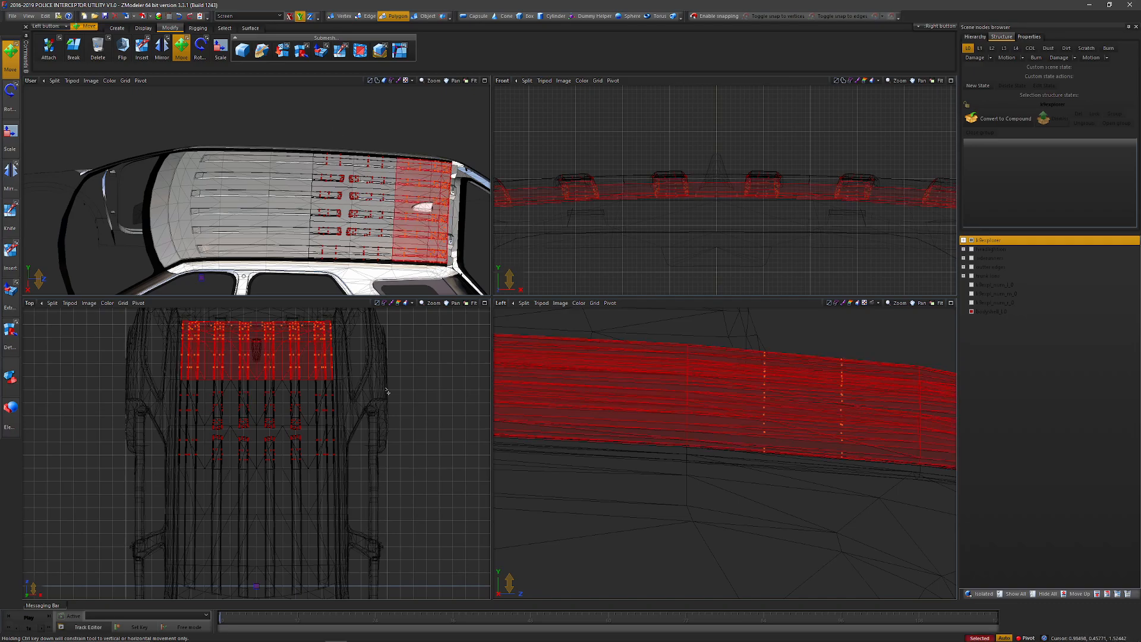
drag(258, 462, 416, 533)
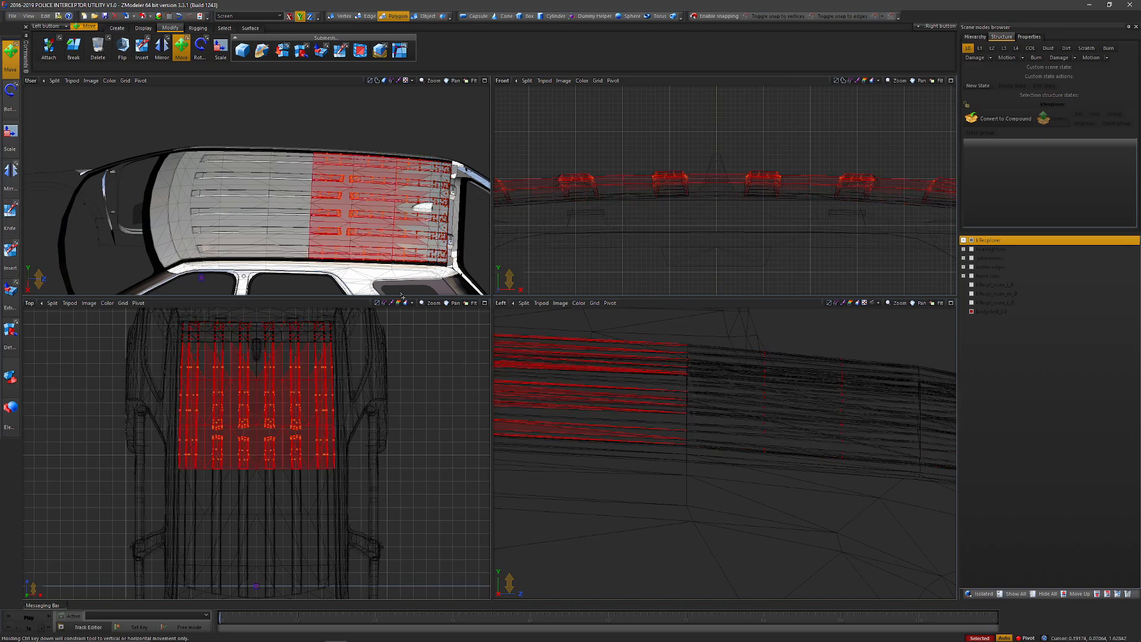
click(426, 16)
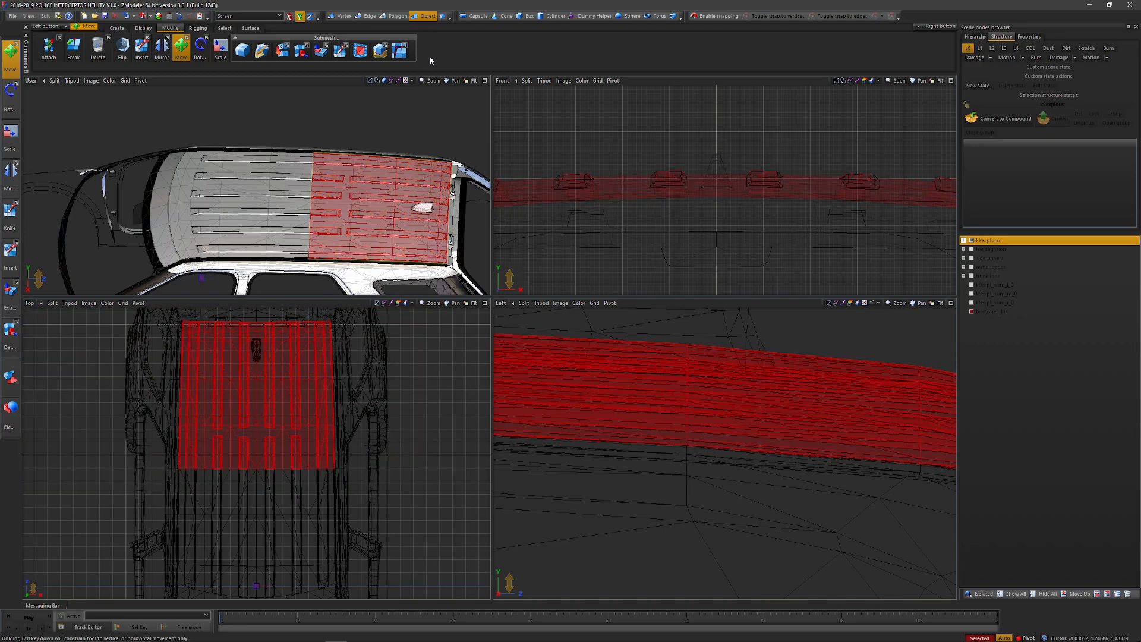
Select all polygons of the roof panel and slice them straight across just ahead of the shark-fin antenna
click(395, 16)
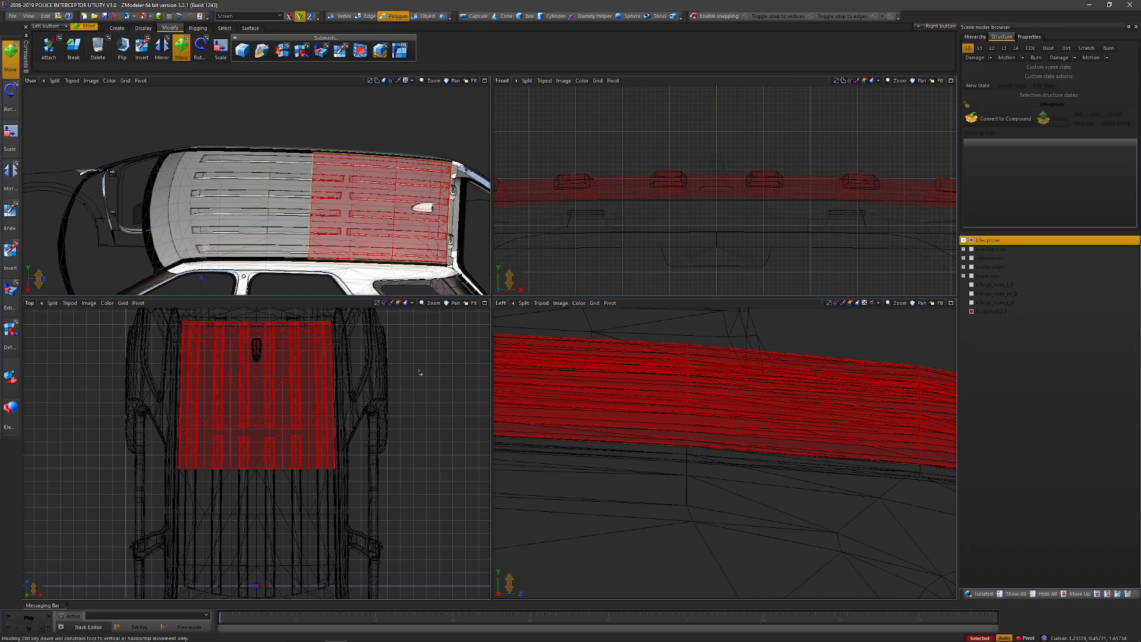
click(225, 28)
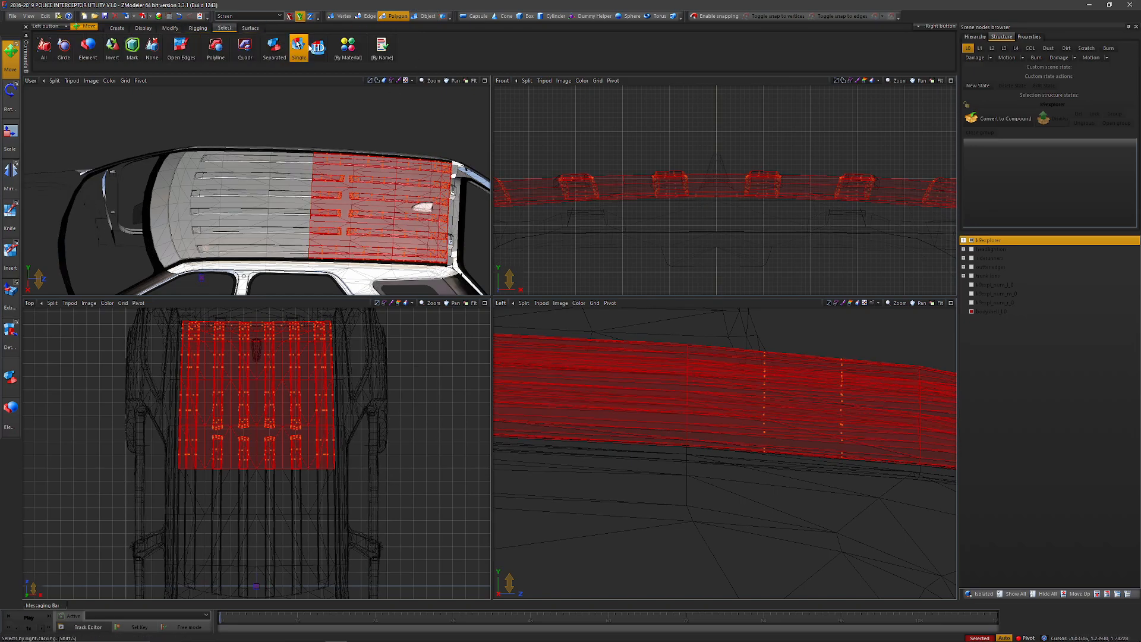
click(178, 28)
click(380, 50)
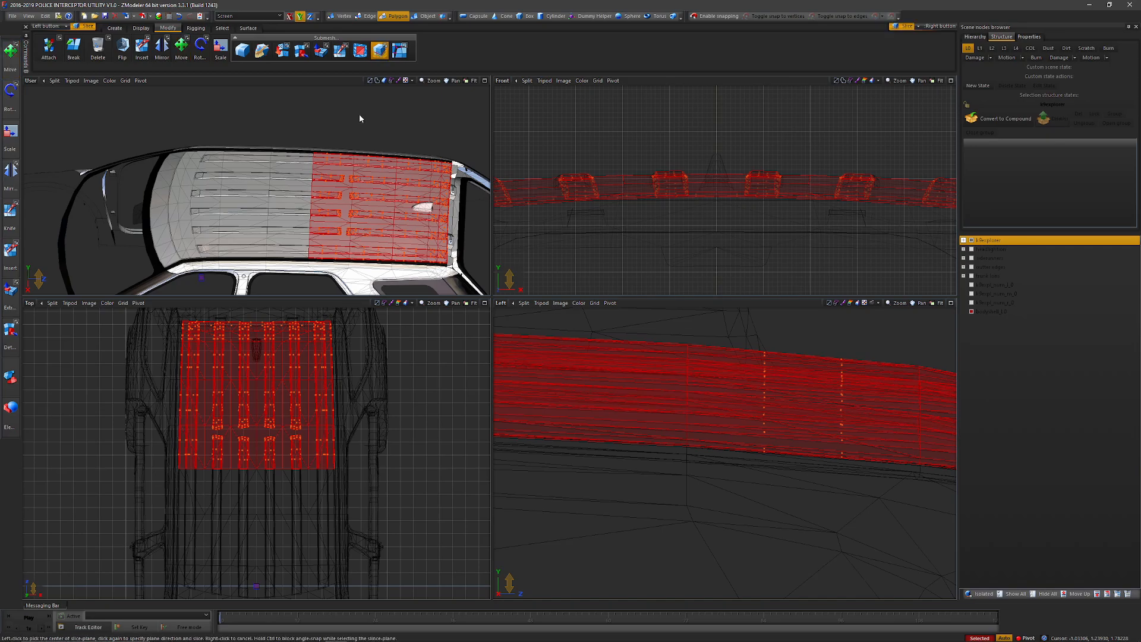
scroll(267, 387, up, 5)
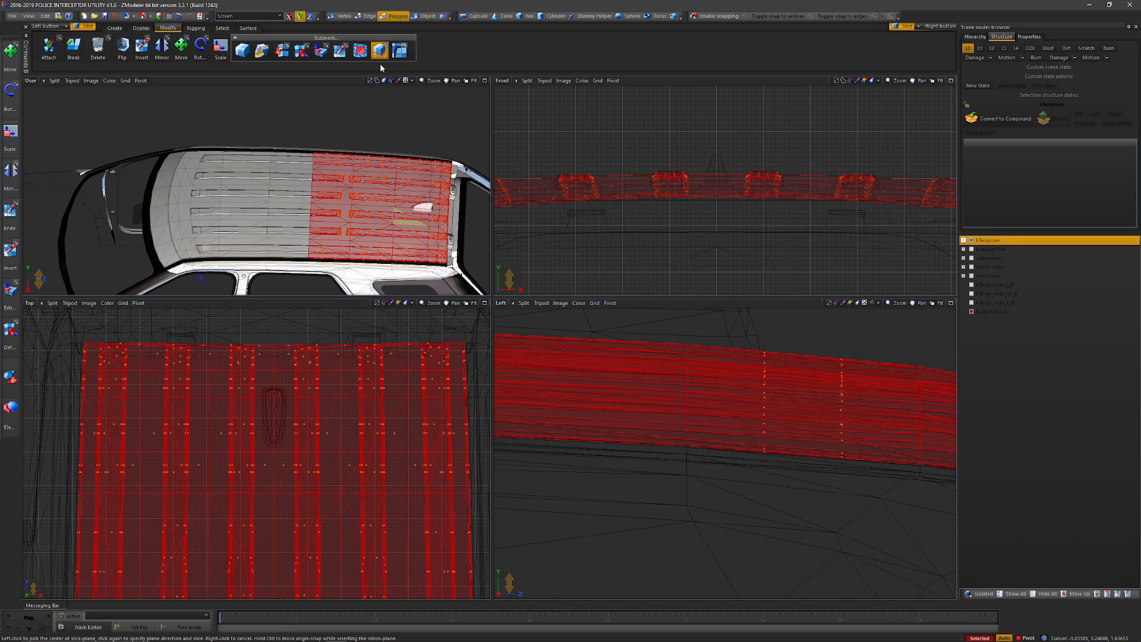
click(179, 17)
click(190, 17)
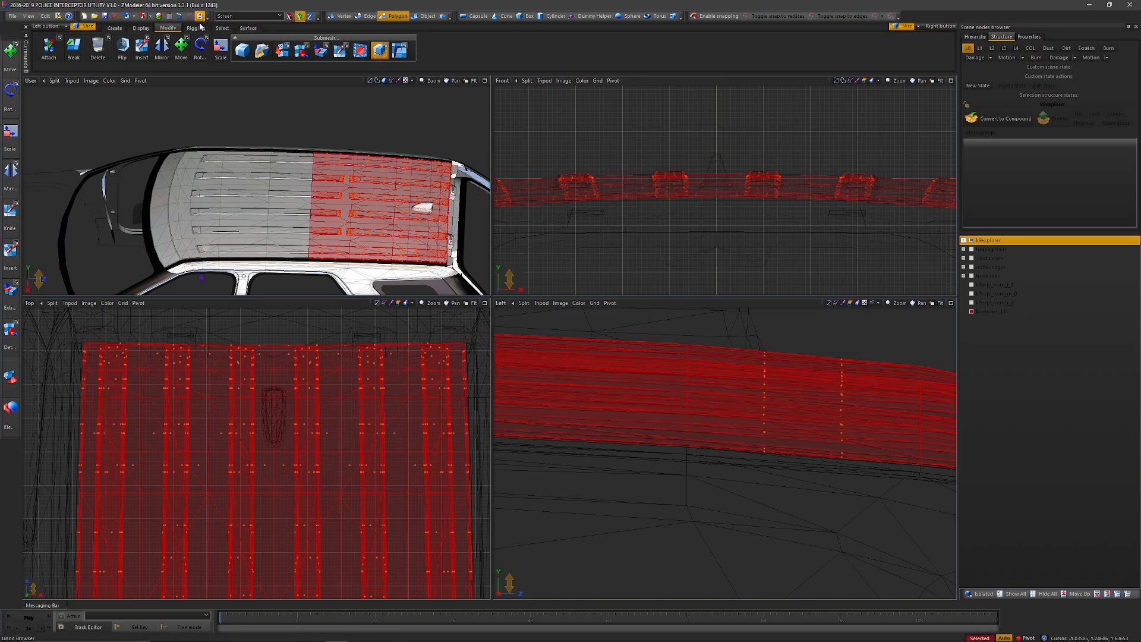
click(380, 51)
Delete the panel section behind the cross cut and hide the vehicle body
scroll(151, 438, down, 2)
drag(77, 360, 454, 439)
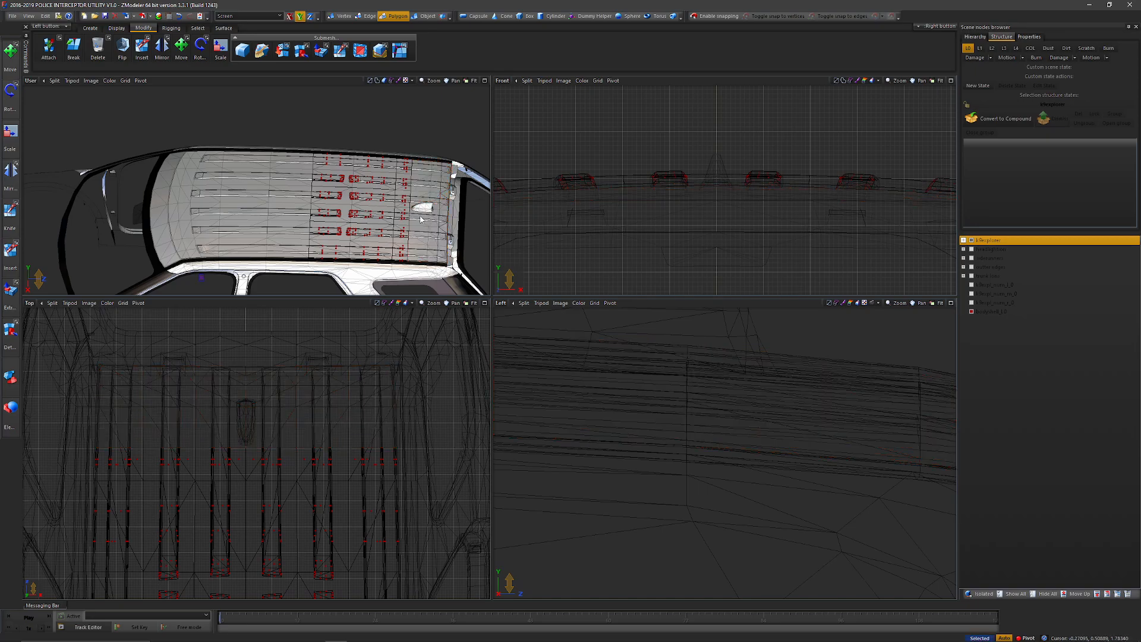
click(424, 18)
click(971, 241)
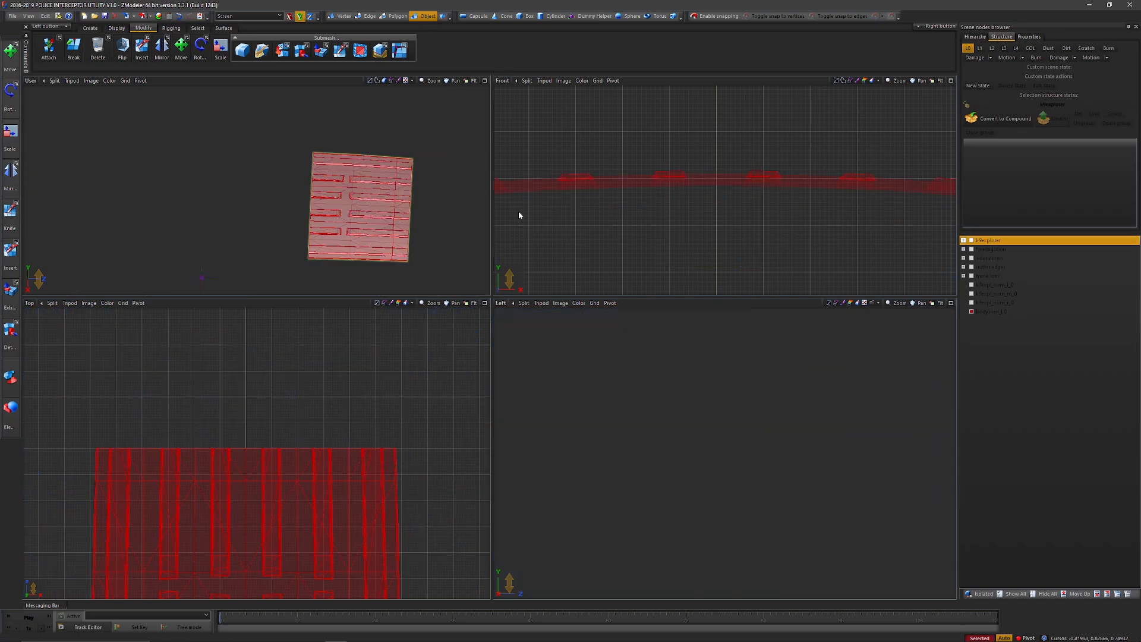
Slice the roof panel lengthwise on both sides of the two central ribs, dividing it into thirds
scroll(302, 523, down, 2)
click(303, 522)
scroll(319, 434, down, 3)
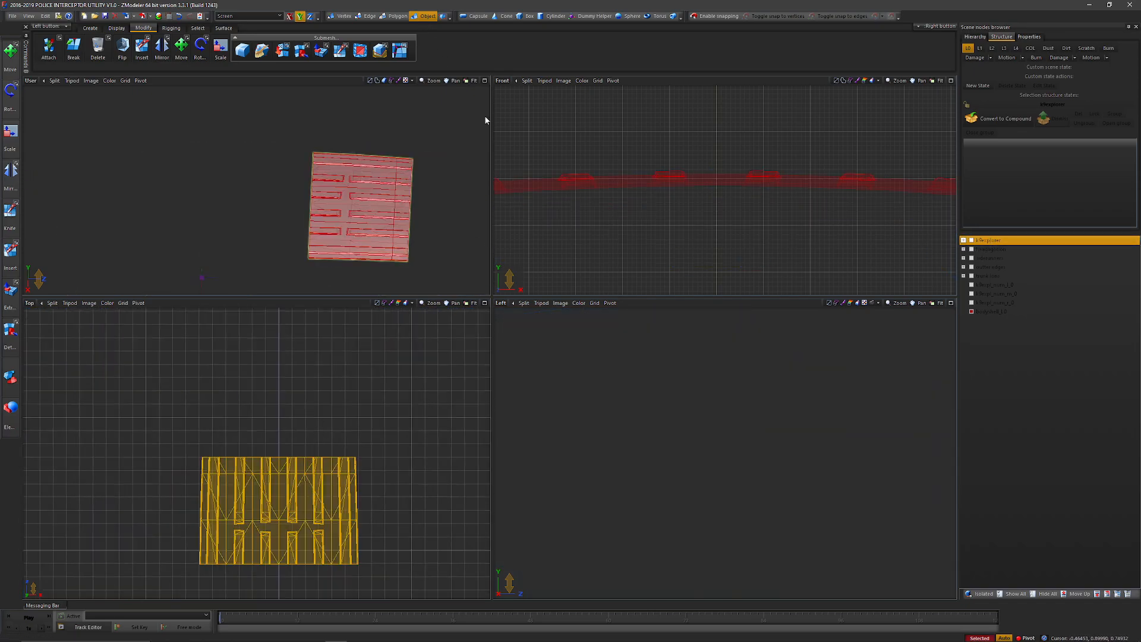
Detach both outer thirds of the roof panel as separate objects and select all three sections
drag(306, 438, 388, 585)
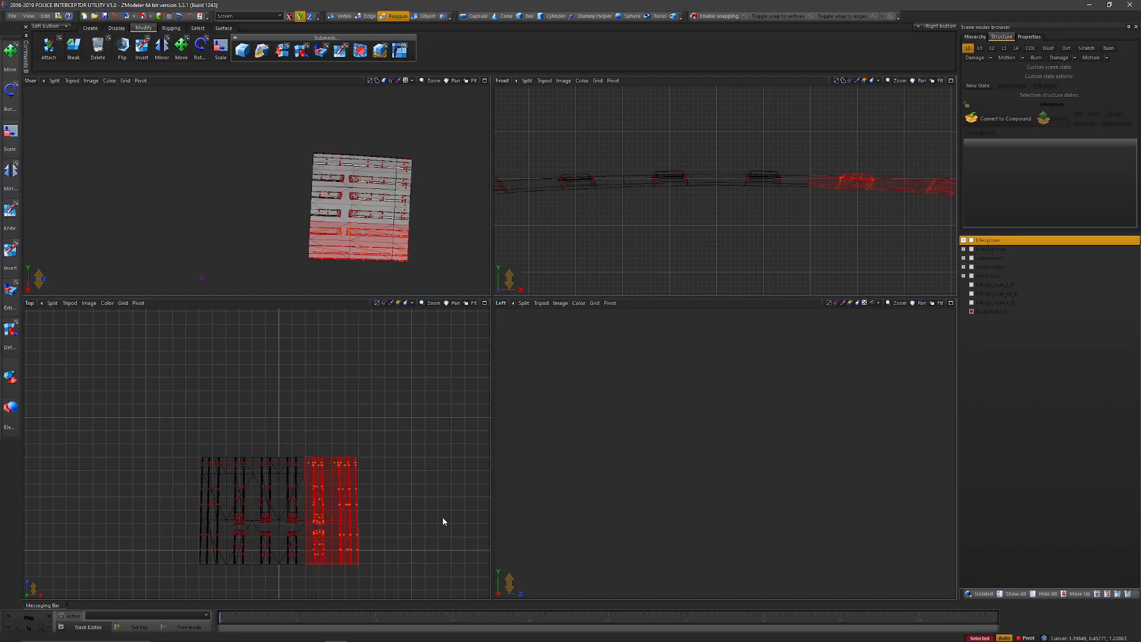
click(301, 50)
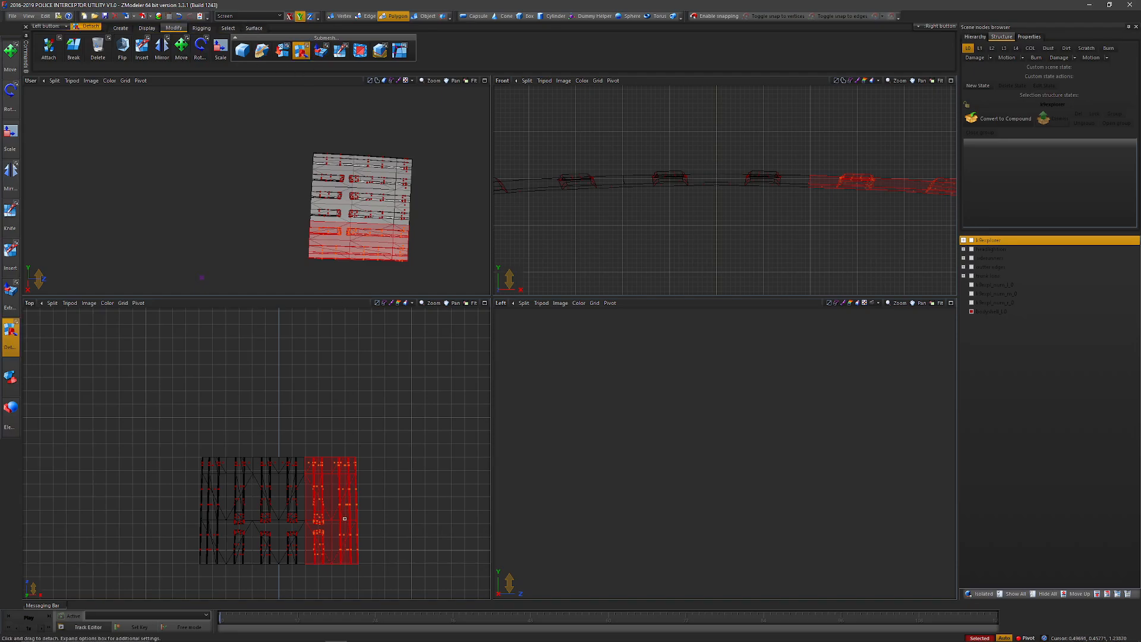
click(346, 517)
click(394, 16)
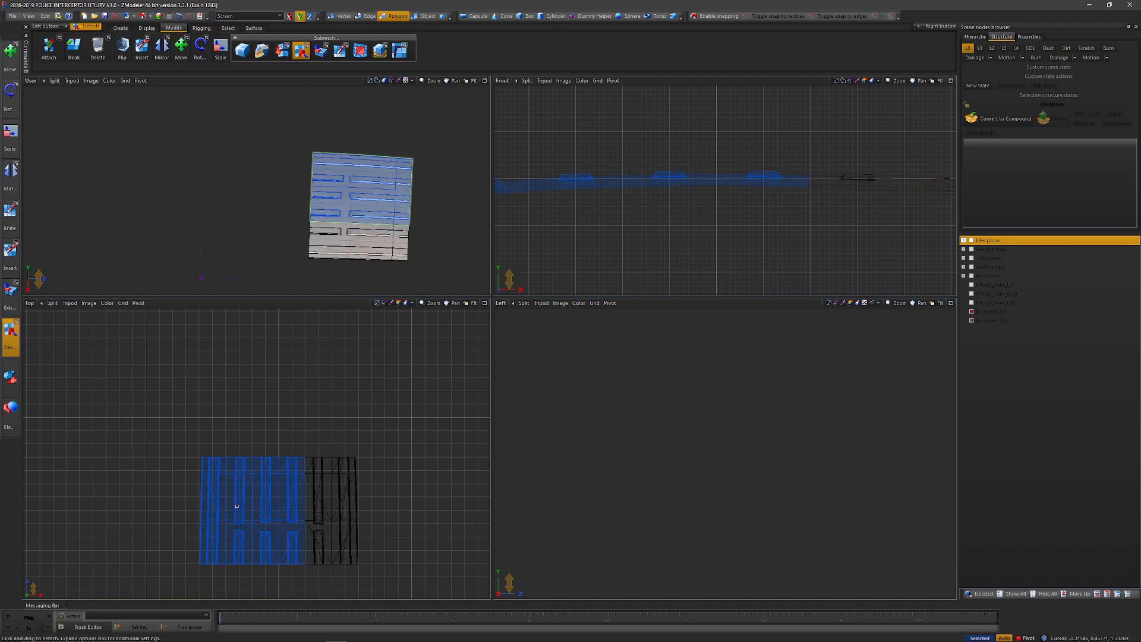
drag(148, 402, 257, 637)
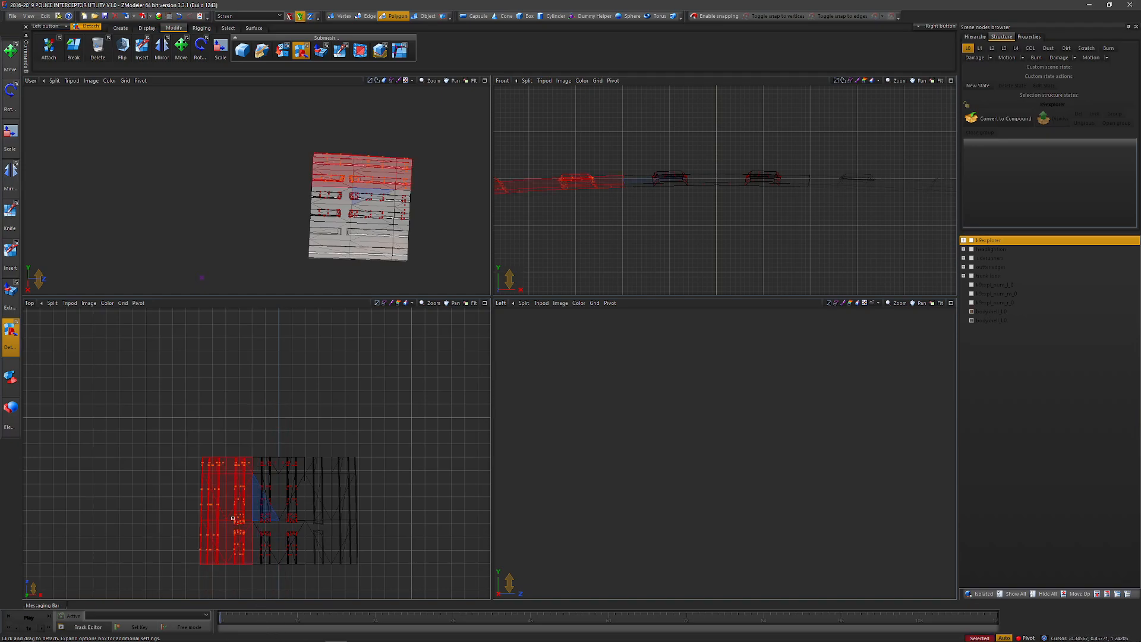
click(226, 495)
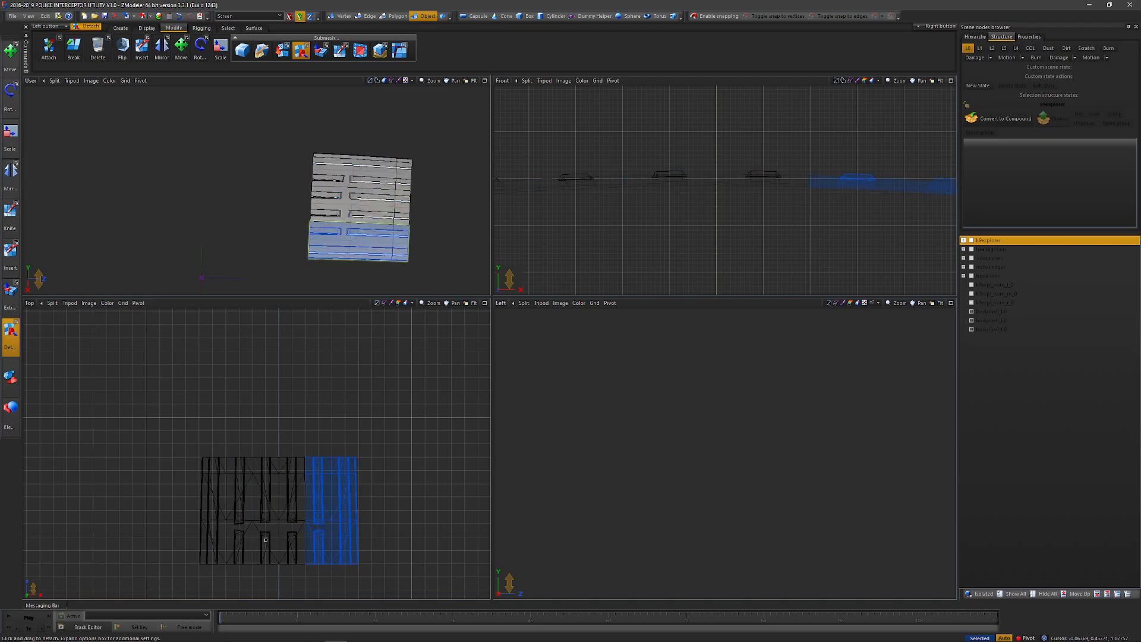
drag(450, 570, 85, 403)
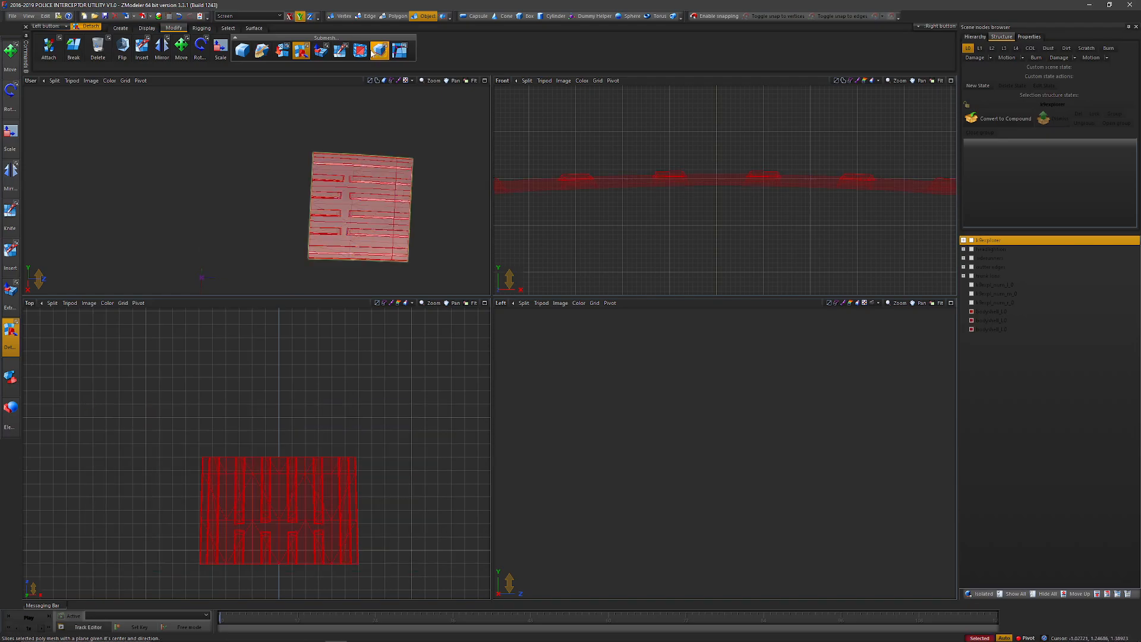
Slice all polygons of the three roof sections straight across near their front end and delete the strip ahead of the cut
click(399, 18)
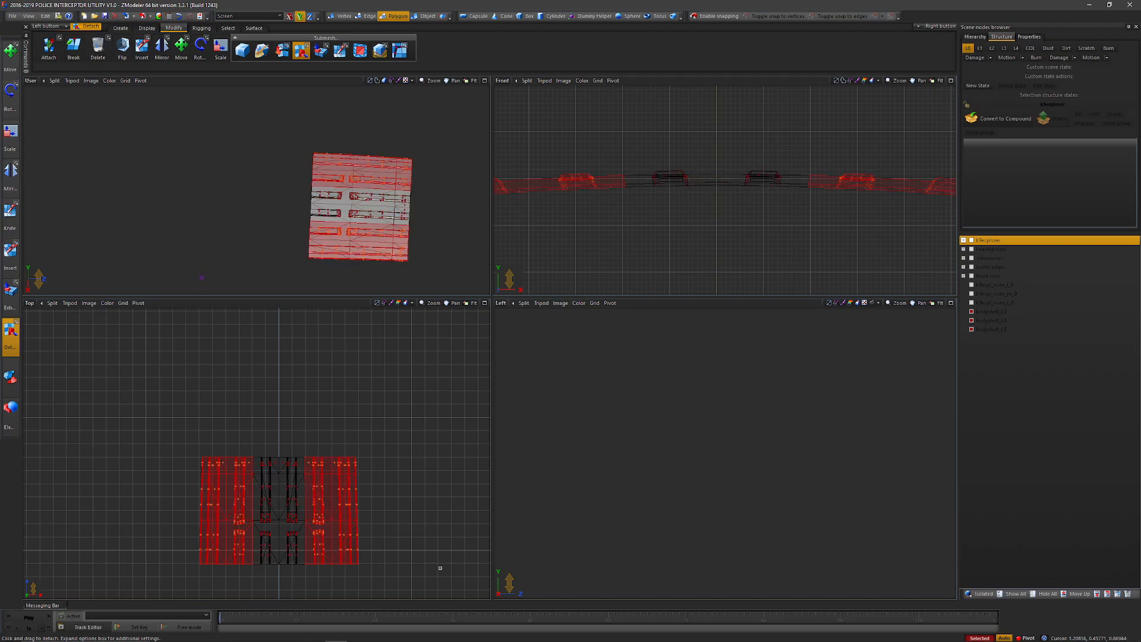
drag(438, 566, 83, 484)
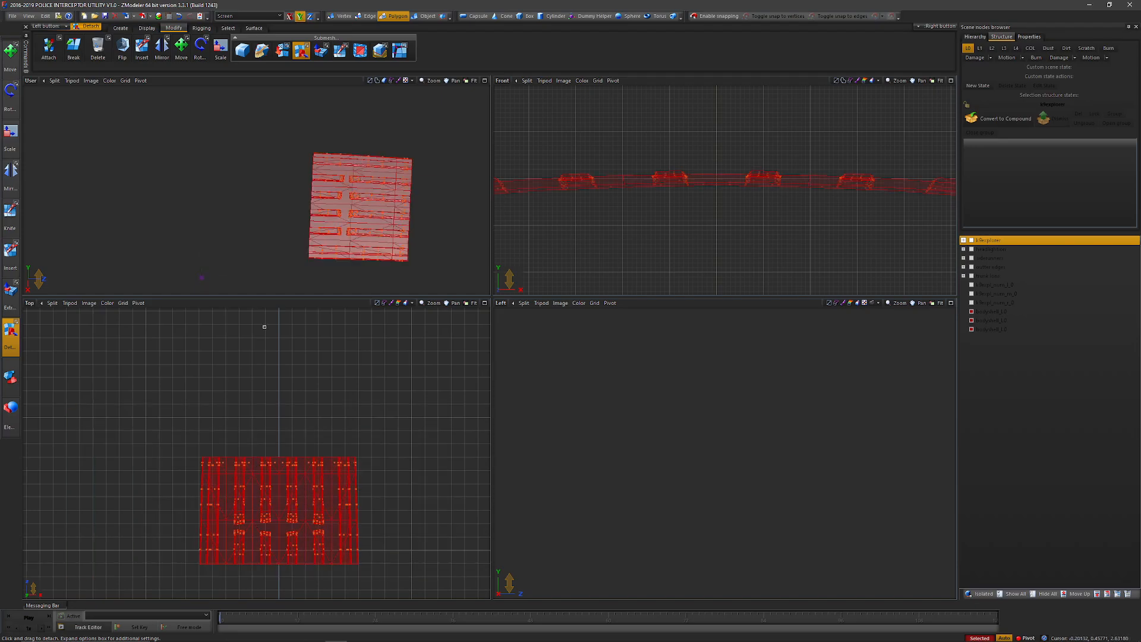
click(379, 51)
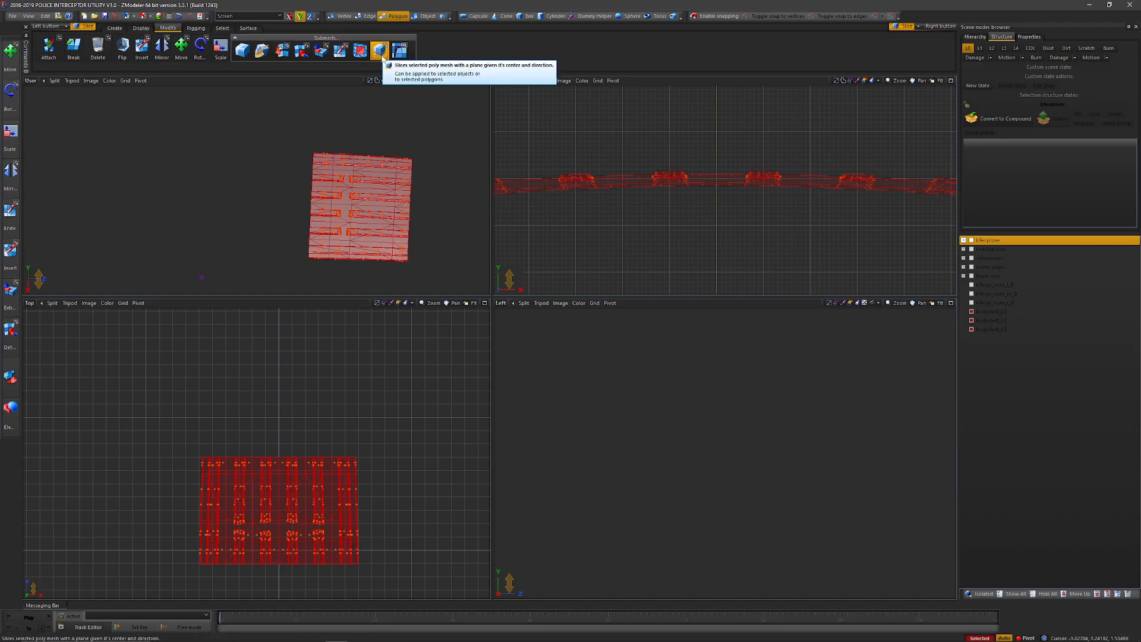
click(157, 542)
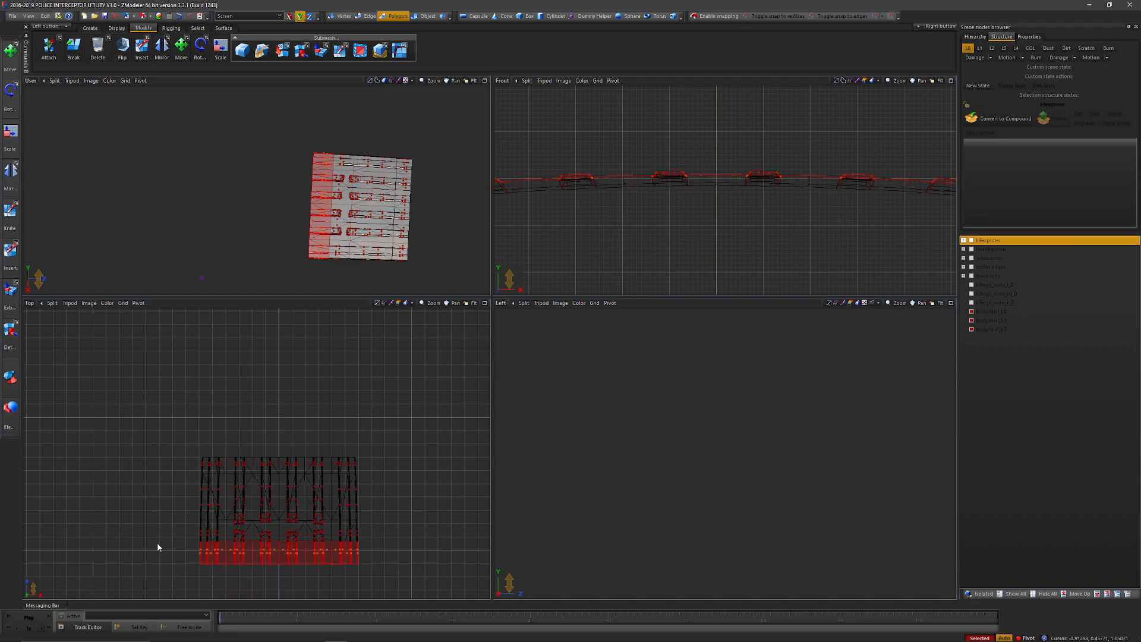
key(Delete)
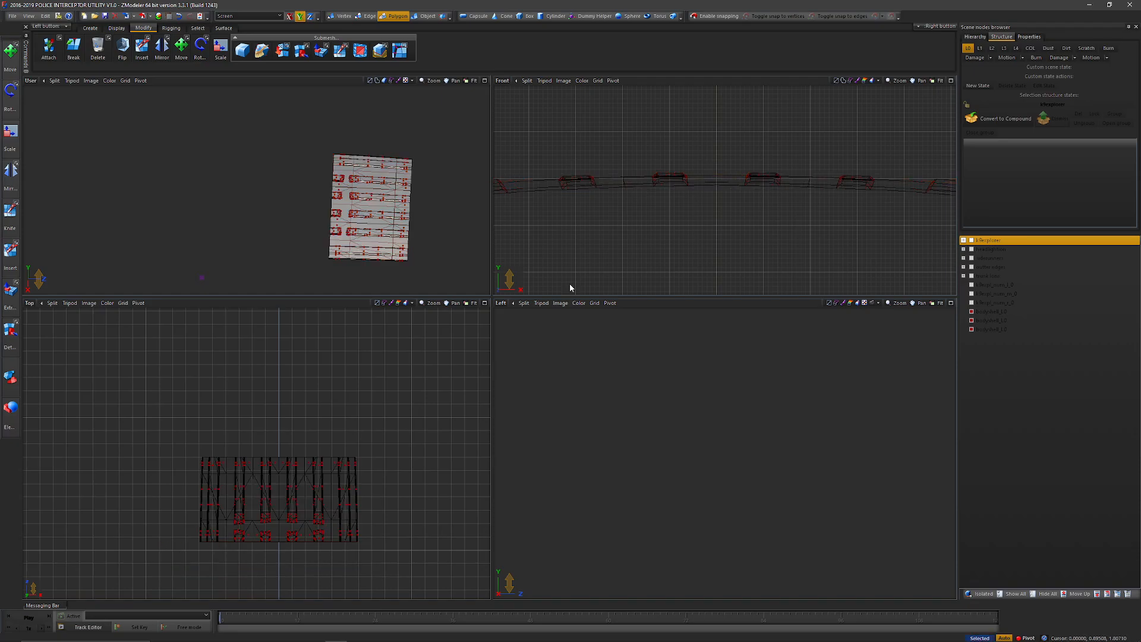
Reset the local axes of all three roof sections to world and save the scene
click(424, 16)
click(394, 514)
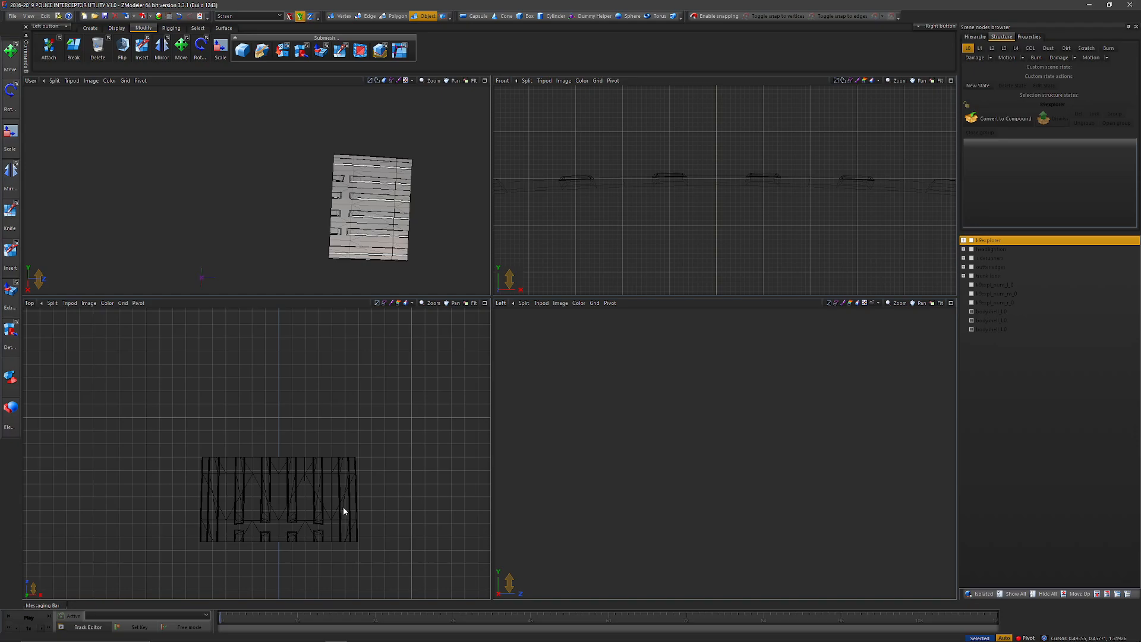
drag(407, 555, 148, 408)
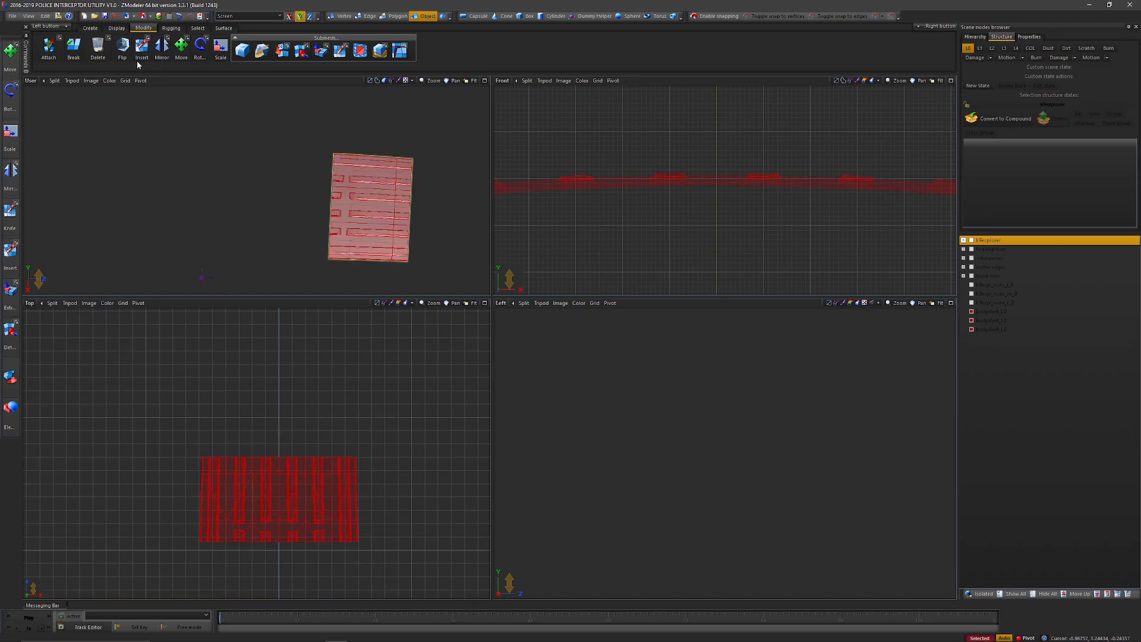
click(116, 28)
click(240, 51)
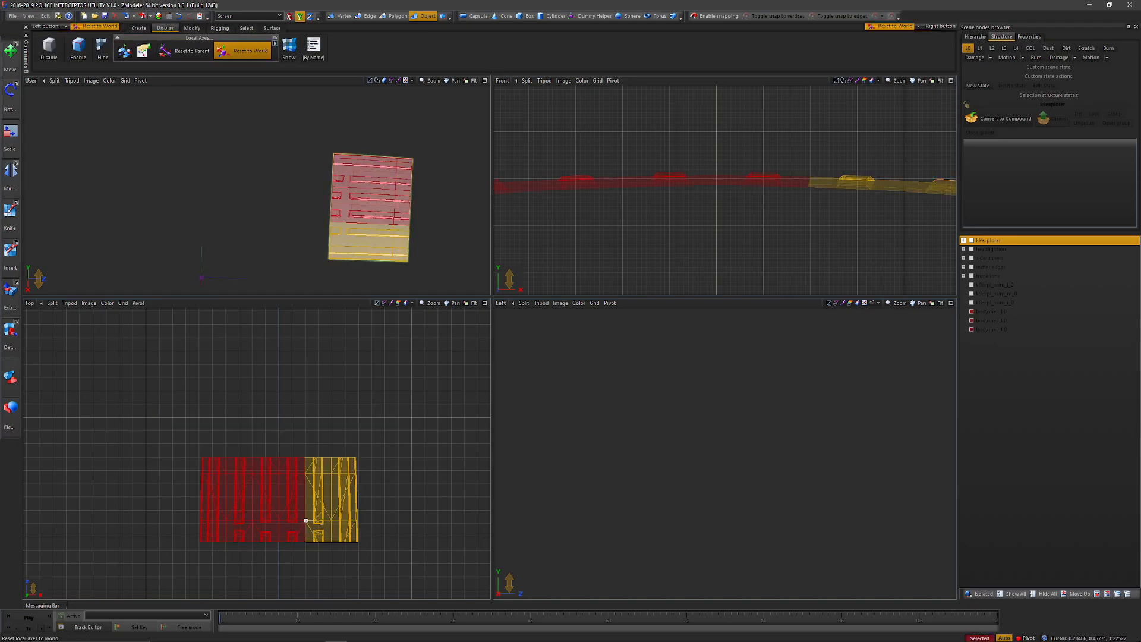
click(330, 495)
key(space)
key(ctrl+s)
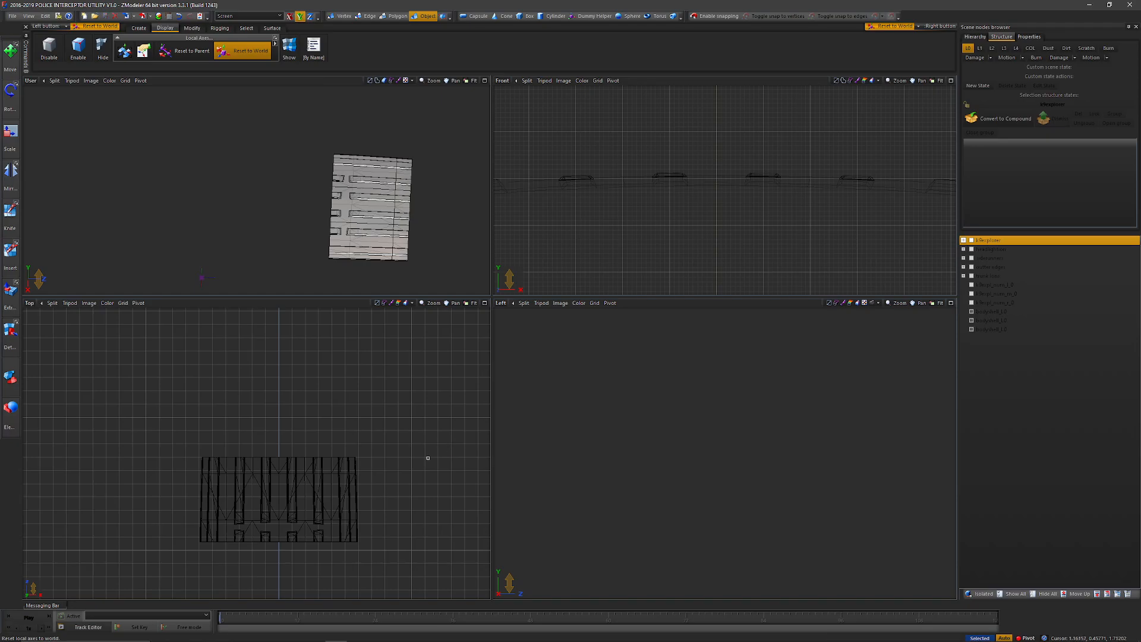
Select all three roof sections, change the Left viewport to UV Mapper and display the number texture of their material
drag(435, 518, 131, 384)
right_click(343, 384)
mouse_move(369, 424)
click(425, 422)
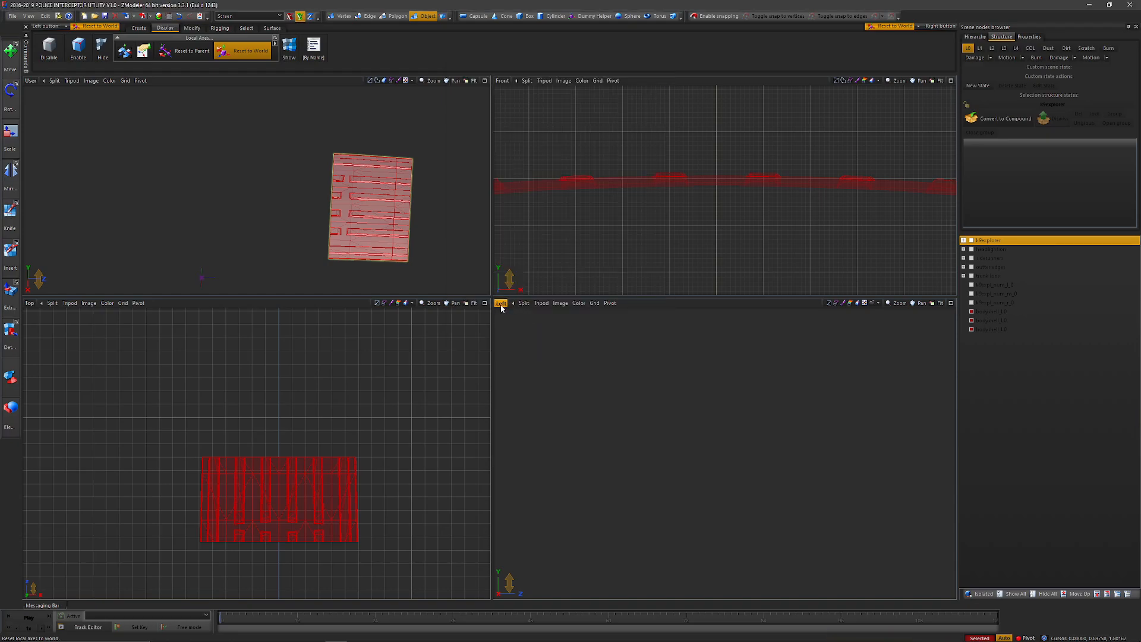
click(501, 305)
click(520, 406)
click(516, 595)
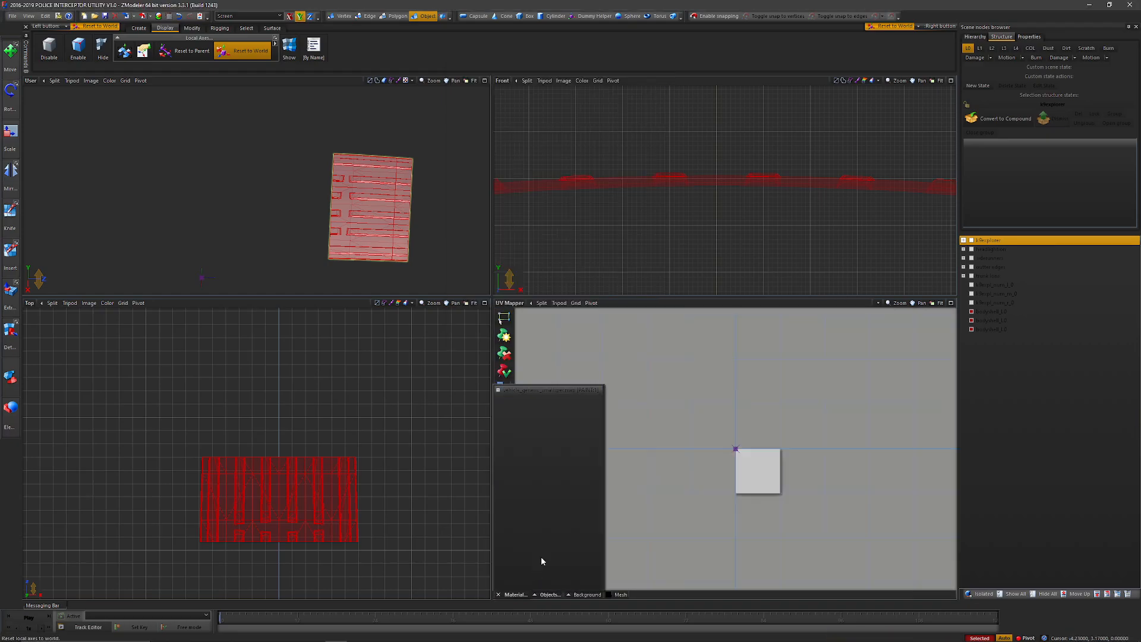
click(541, 390)
Rotate the UVs of the three roof sections by 90 degrees in the UV Mapper
click(192, 28)
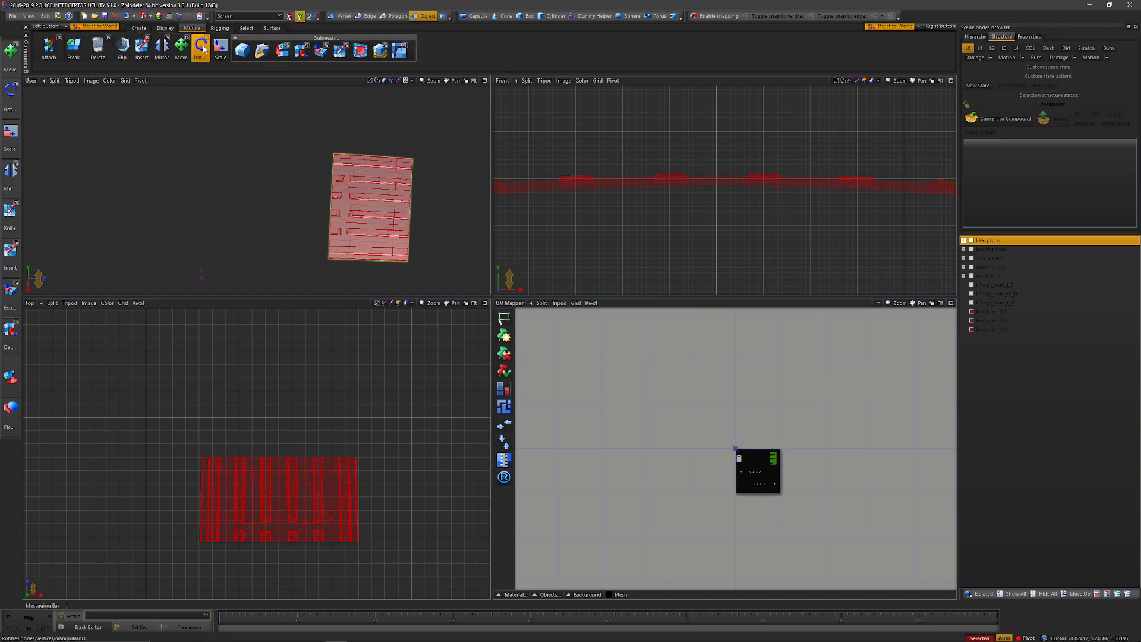
click(201, 48)
scroll(758, 469, up, 5)
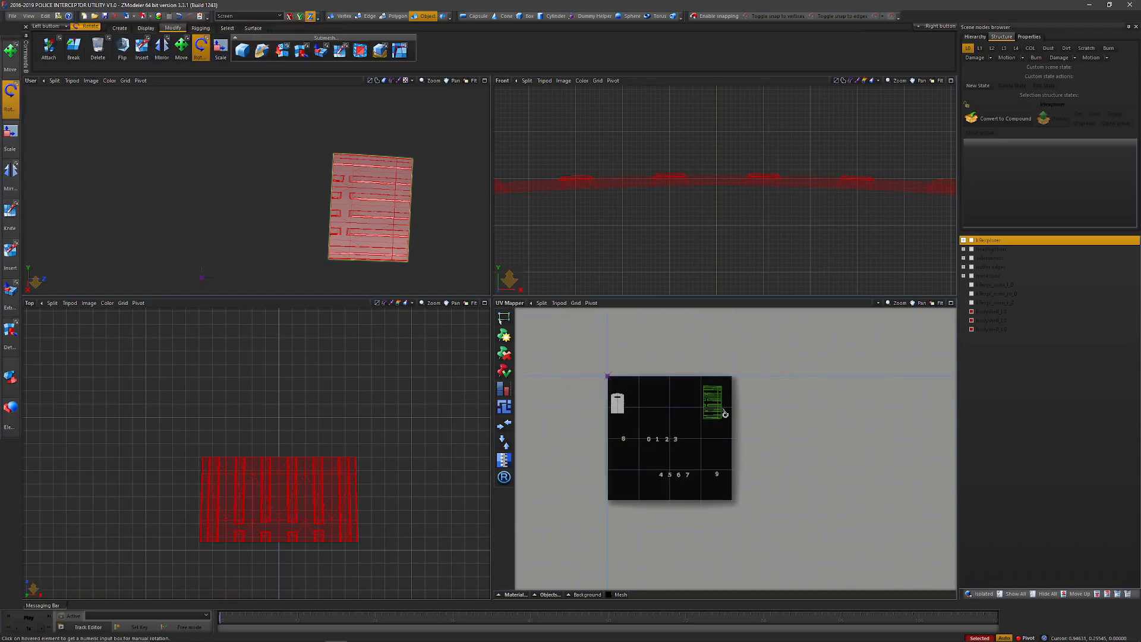
click(736, 386)
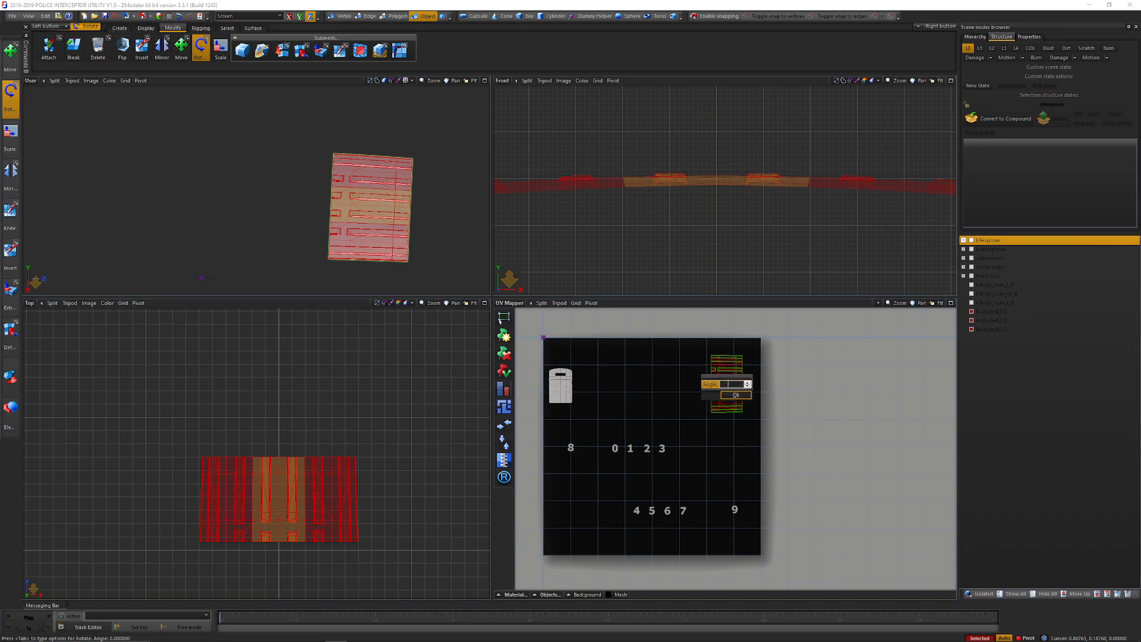
text(90)
key(Return)
Move the rotated roof panel UVs back onto the texture and place them over the digits 1, 2 and 3
click(181, 48)
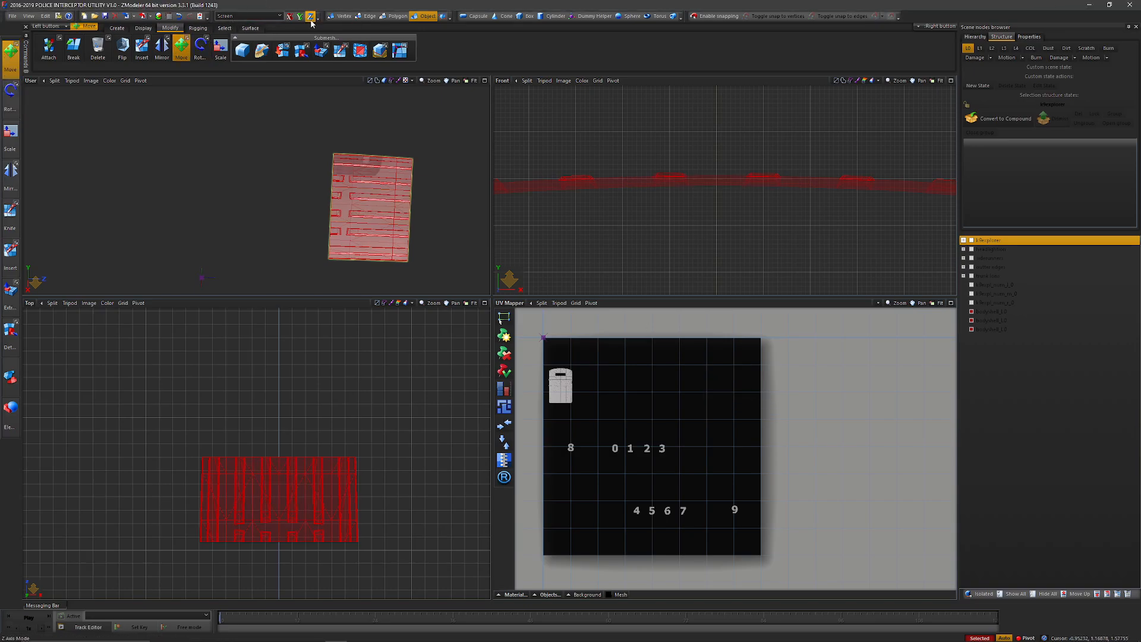
drag(748, 521, 747, 522)
scroll(662, 446, down, 4)
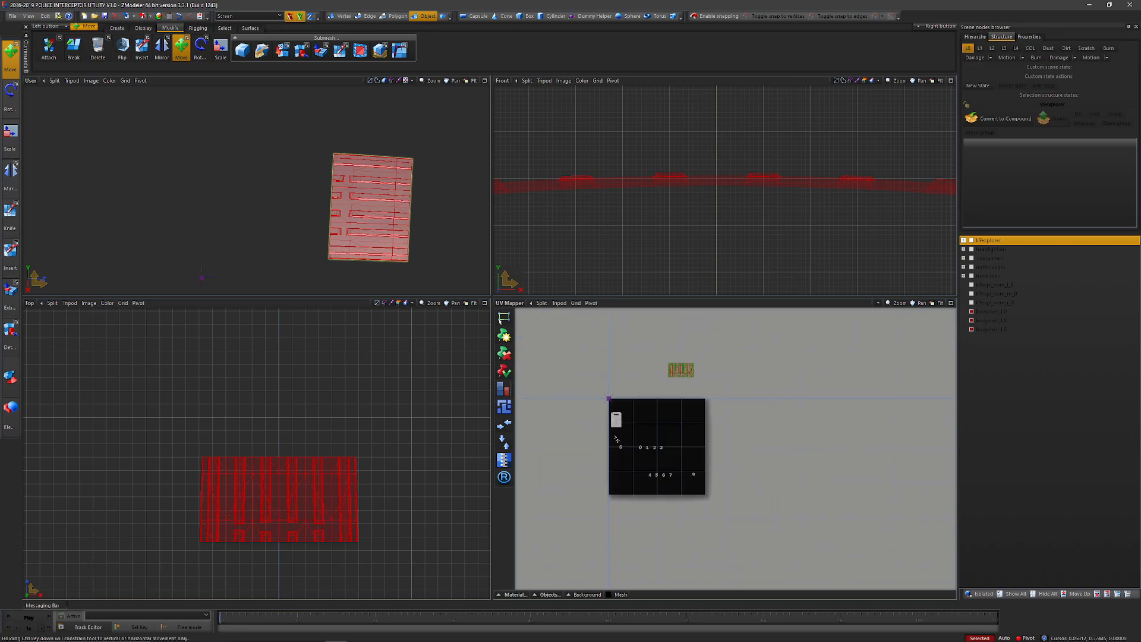
drag(676, 343, 666, 423)
scroll(667, 423, up, 4)
scroll(670, 419, up, 4)
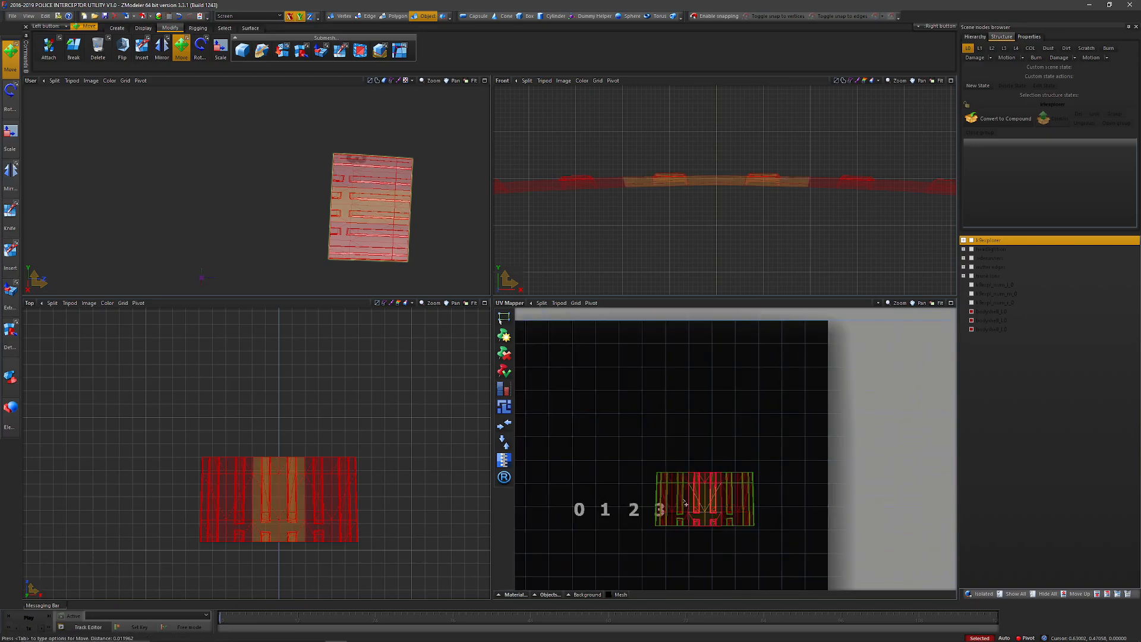
drag(699, 500, 633, 513)
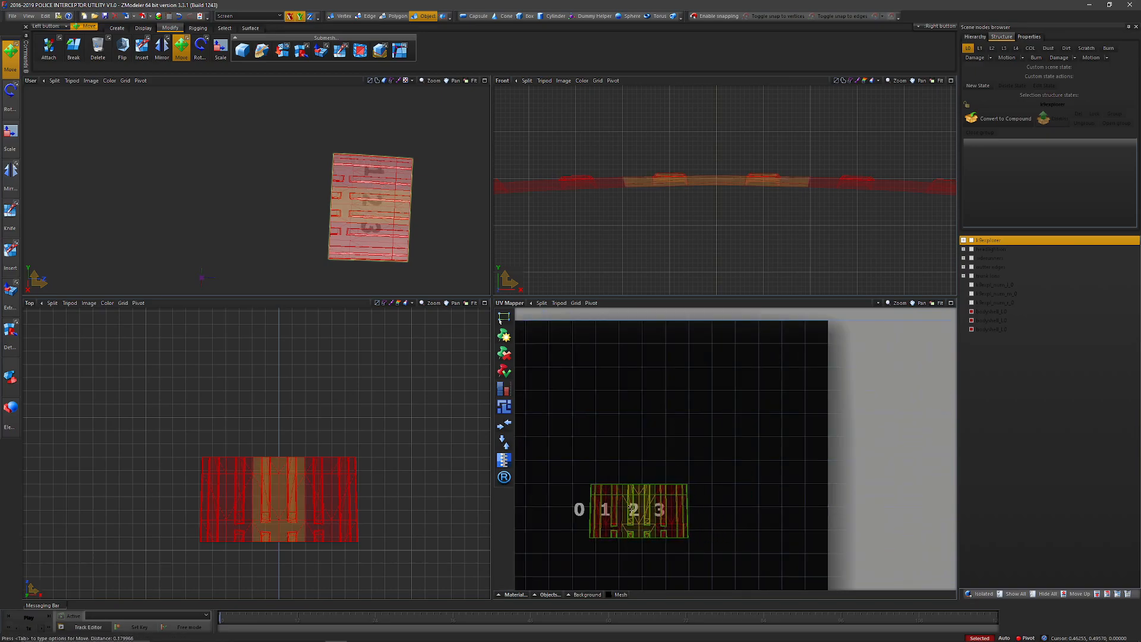
Unhide the vehicle body and rotate the roof panel UVs so the numbers face the opposite way
click(971, 241)
click(202, 47)
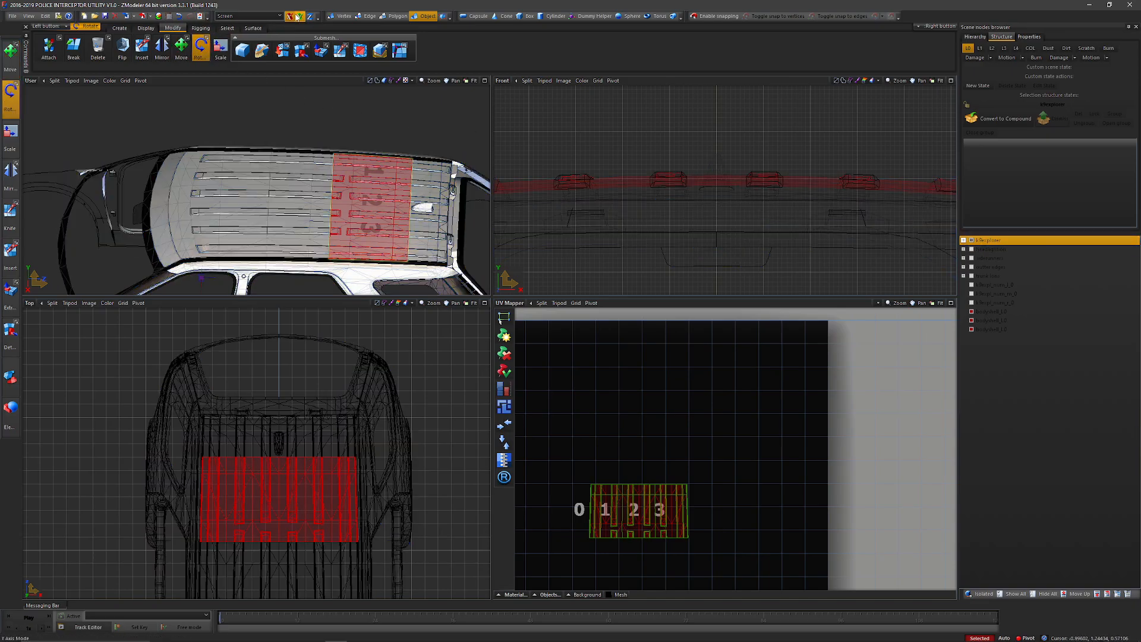
click(310, 17)
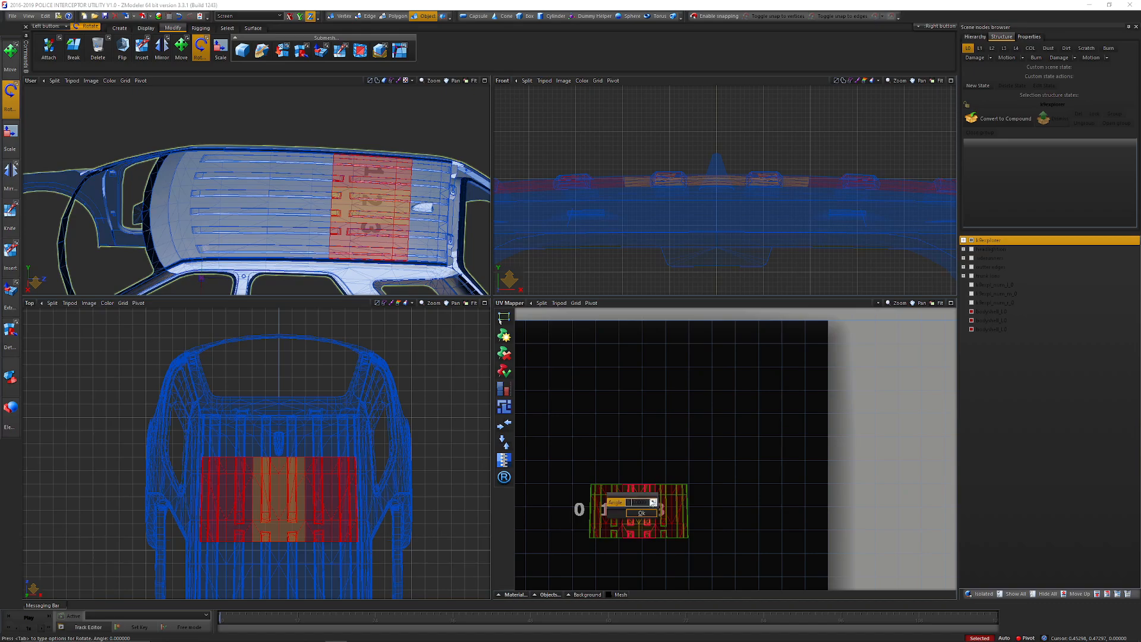
key(Return)
Move the turned roof panel UVs back onto the number texture
click(182, 48)
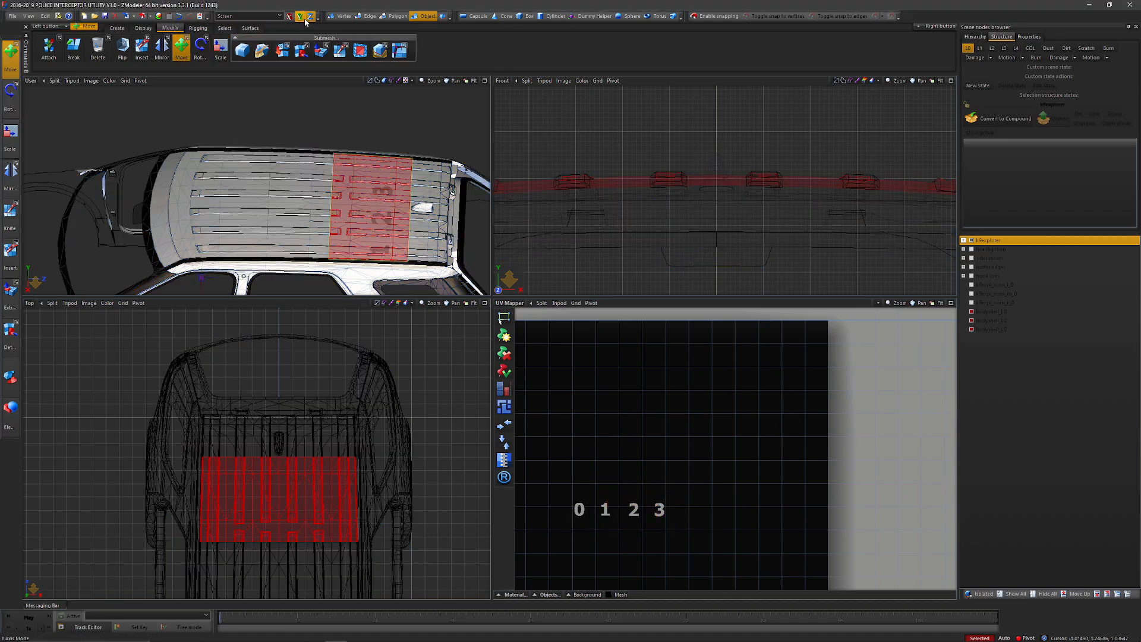
scroll(617, 401, down, 6)
scroll(617, 407, up, 2)
click(289, 16)
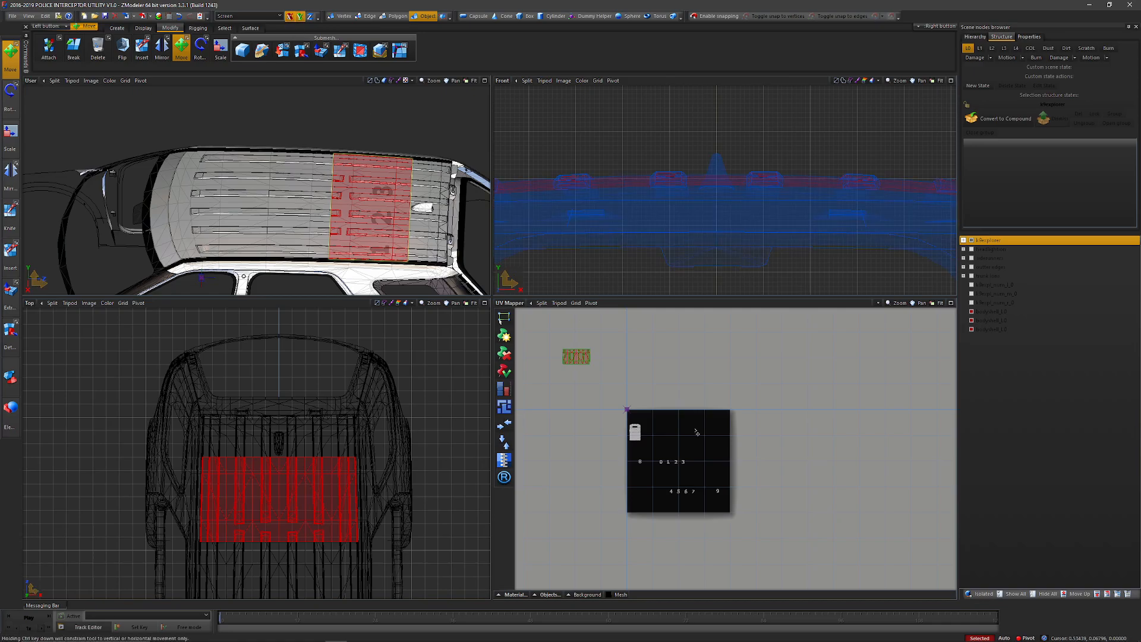
drag(685, 432, 733, 494)
key(space)
drag(636, 395, 743, 507)
scroll(668, 466, up, 7)
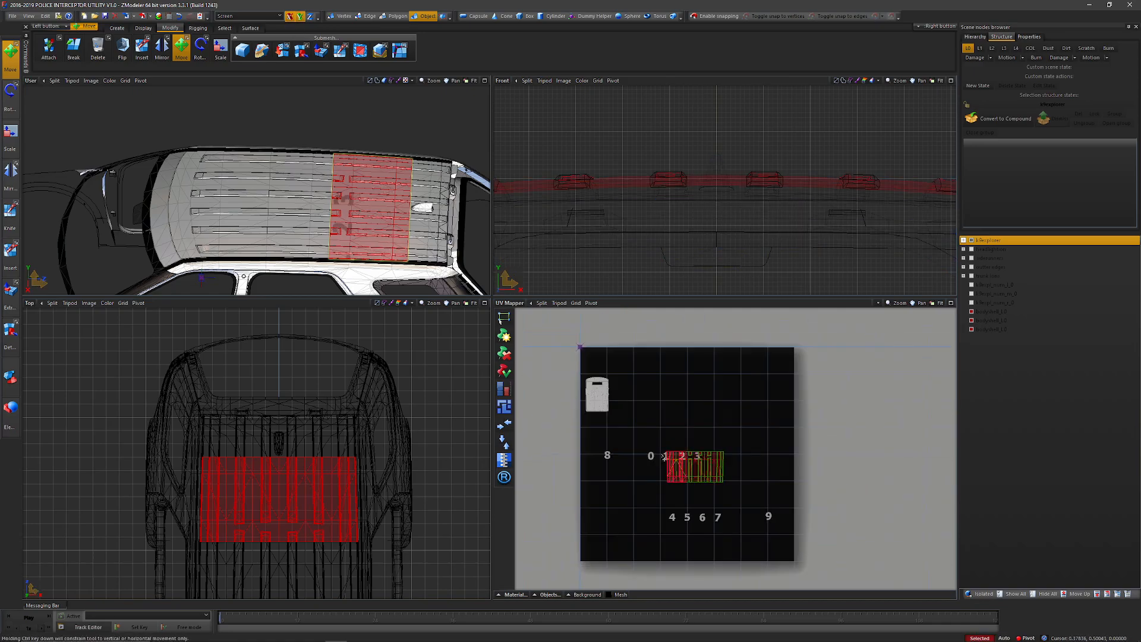
drag(696, 464, 752, 517)
Scale the roof panel UVs down to about one digit per section and align the first section with the digit 0
click(221, 49)
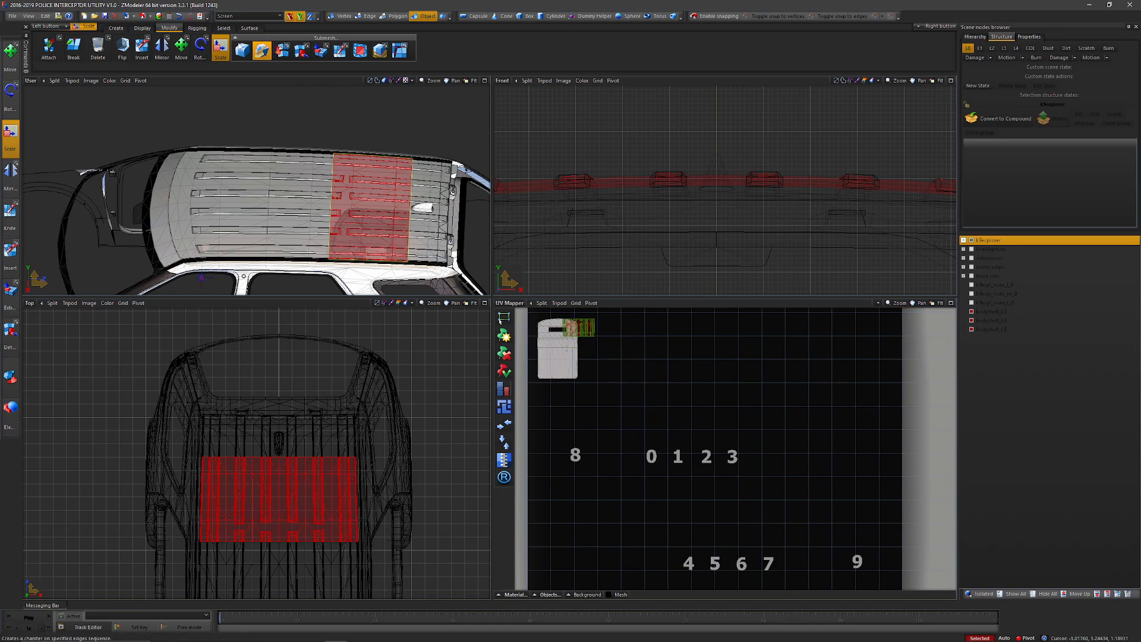
click(198, 49)
click(182, 49)
drag(746, 474, 816, 592)
scroll(680, 475, up, 10)
drag(593, 363, 599, 364)
scroll(707, 458, down, 7)
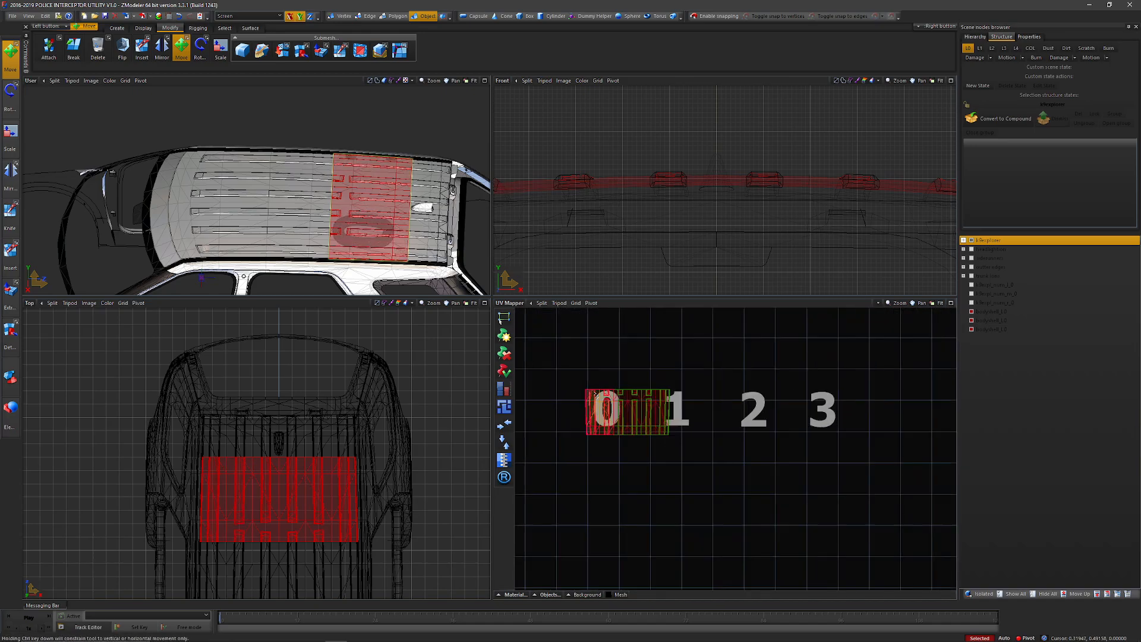
scroll(589, 390, up, 10)
drag(669, 426, 687, 418)
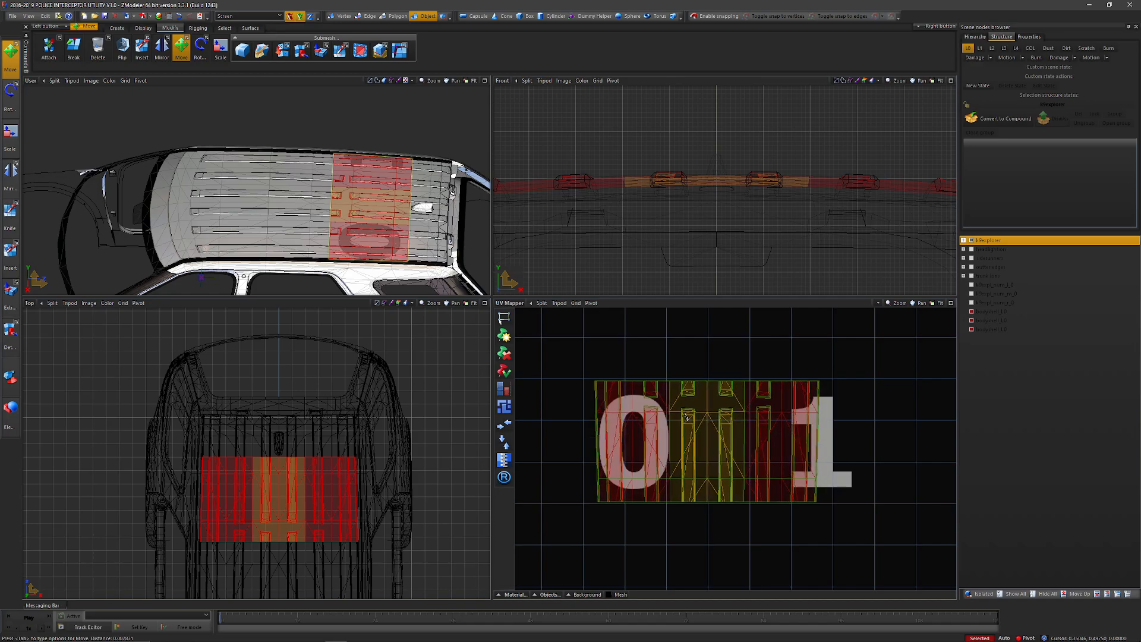
Scale the roof panel UVs up slightly and realign them so the digit 0 sits centred on the first section
click(222, 50)
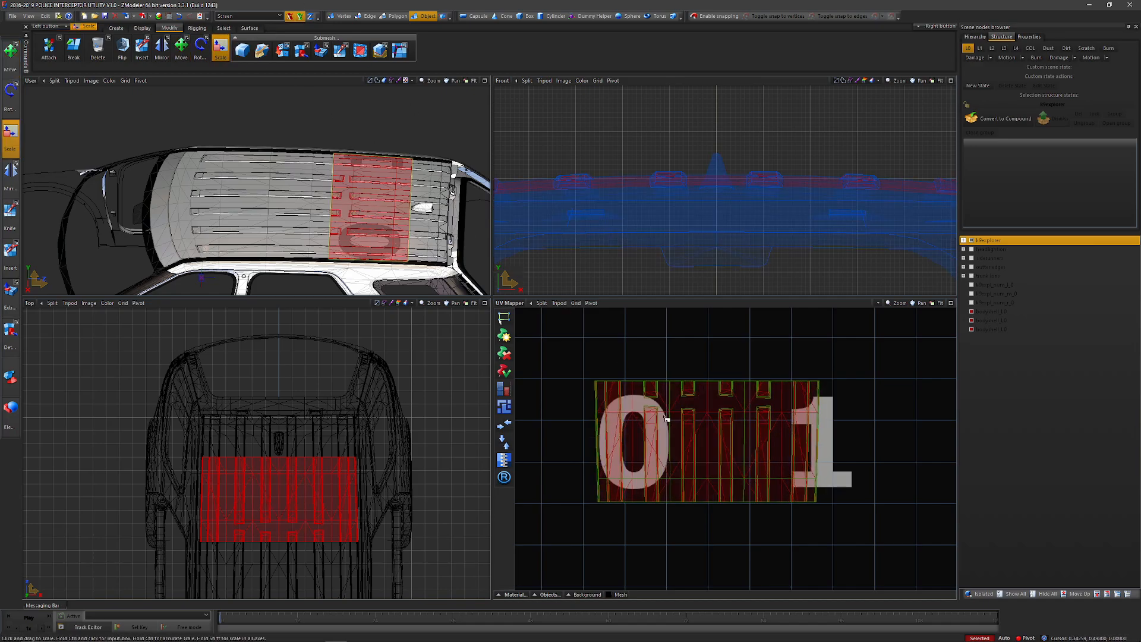
drag(666, 420, 652, 386)
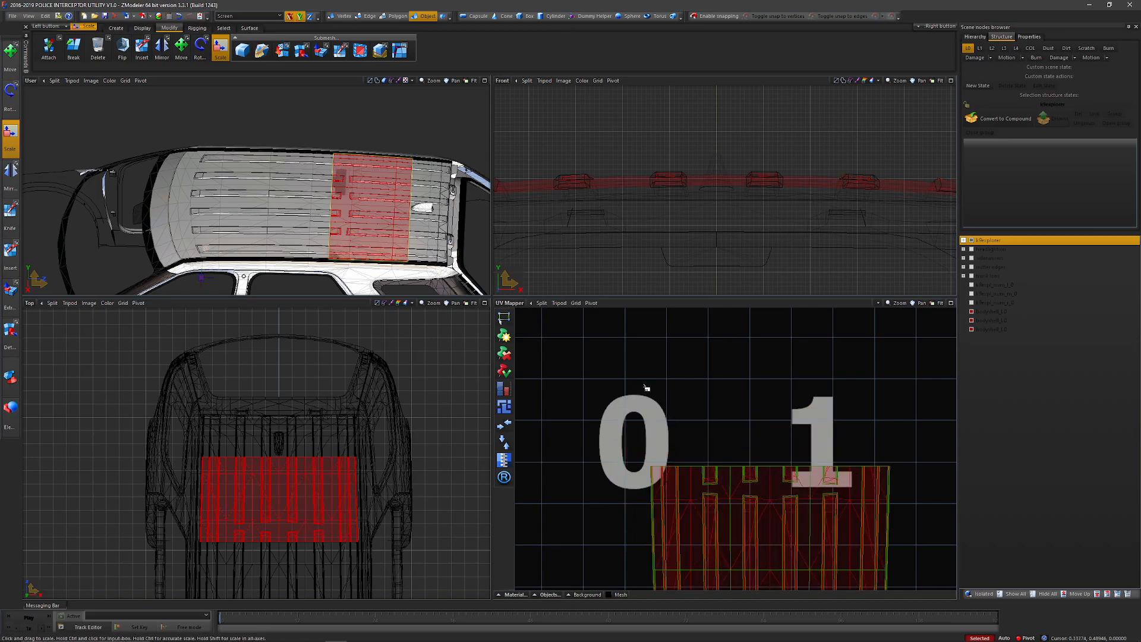
click(182, 50)
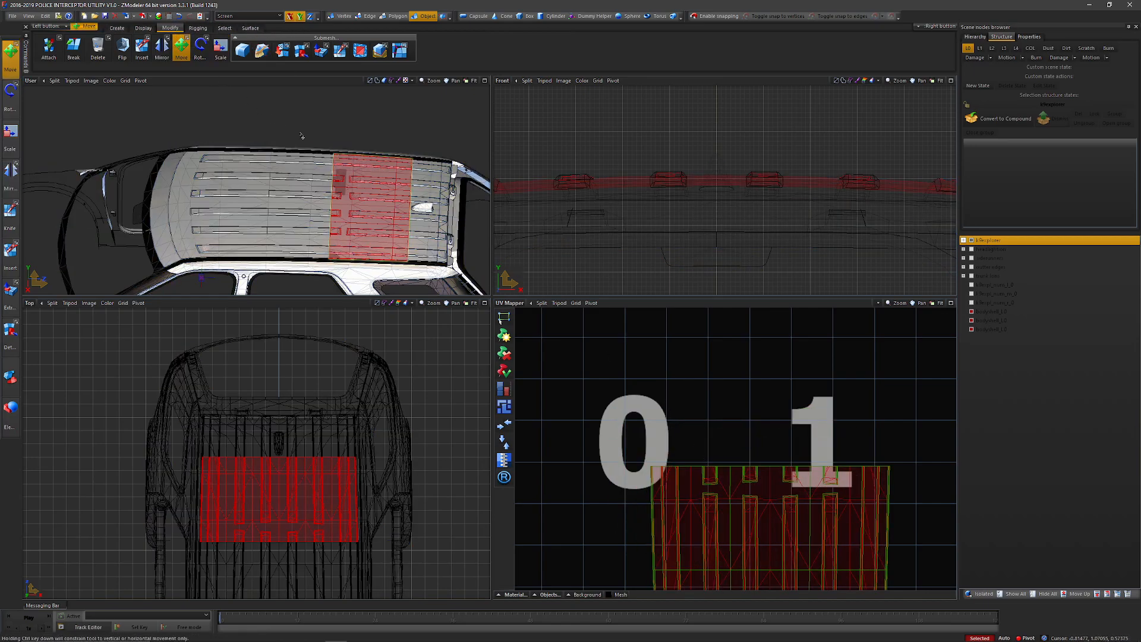
drag(727, 480, 680, 408)
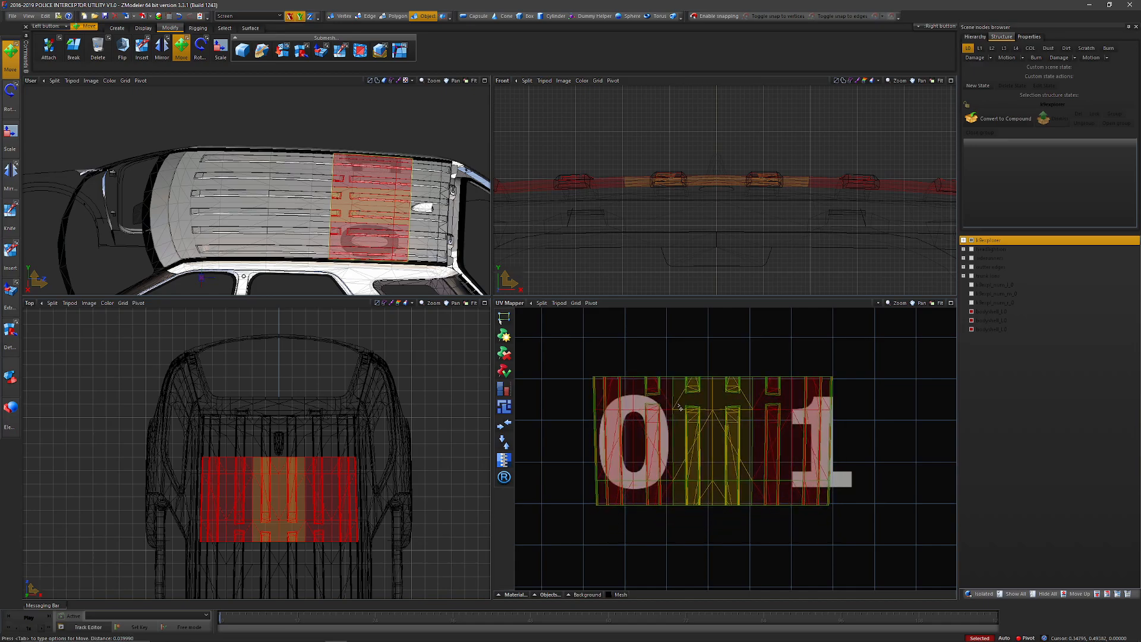
click(685, 341)
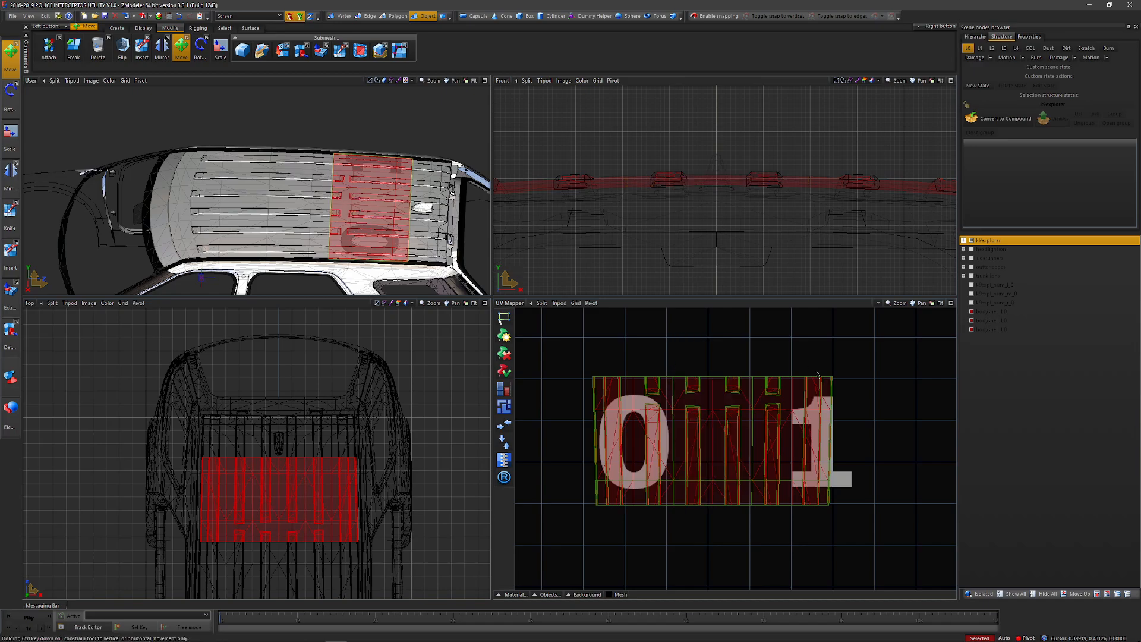
drag(866, 404, 881, 414)
key(ctrl+z)
key(space)
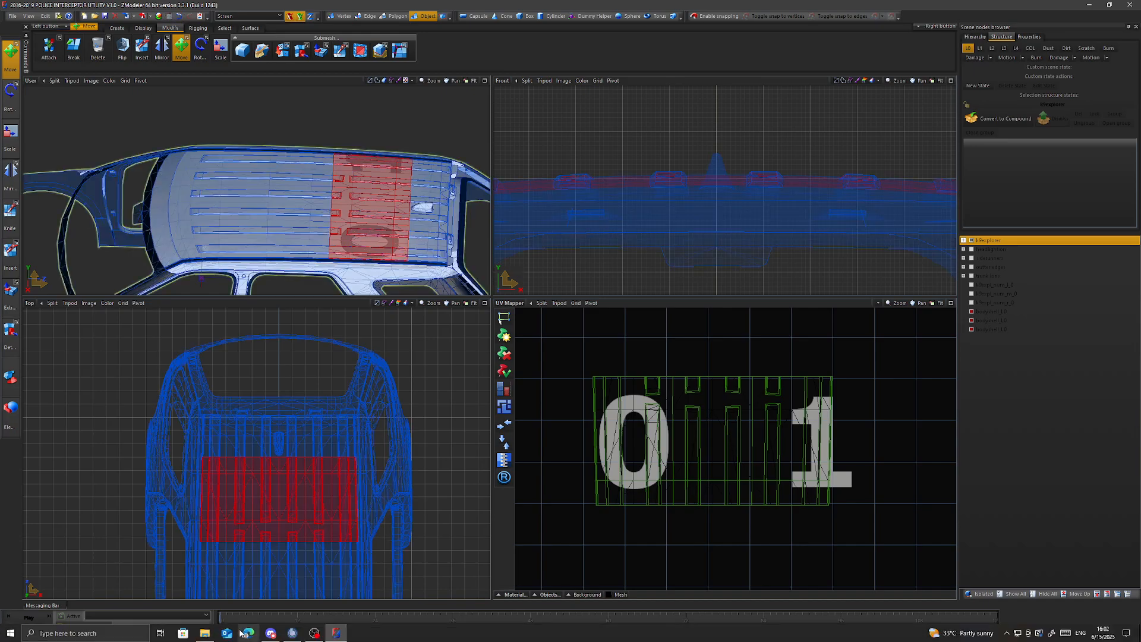
Switch to File Explorer and copy the vehicle's 18-19 FPIU TEMPLATE.png from the 2016-2019 POLICE INTERCEPTOR UTILITY V1.0 folder into the 2018 Explorer folder
click(205, 632)
click(614, 303)
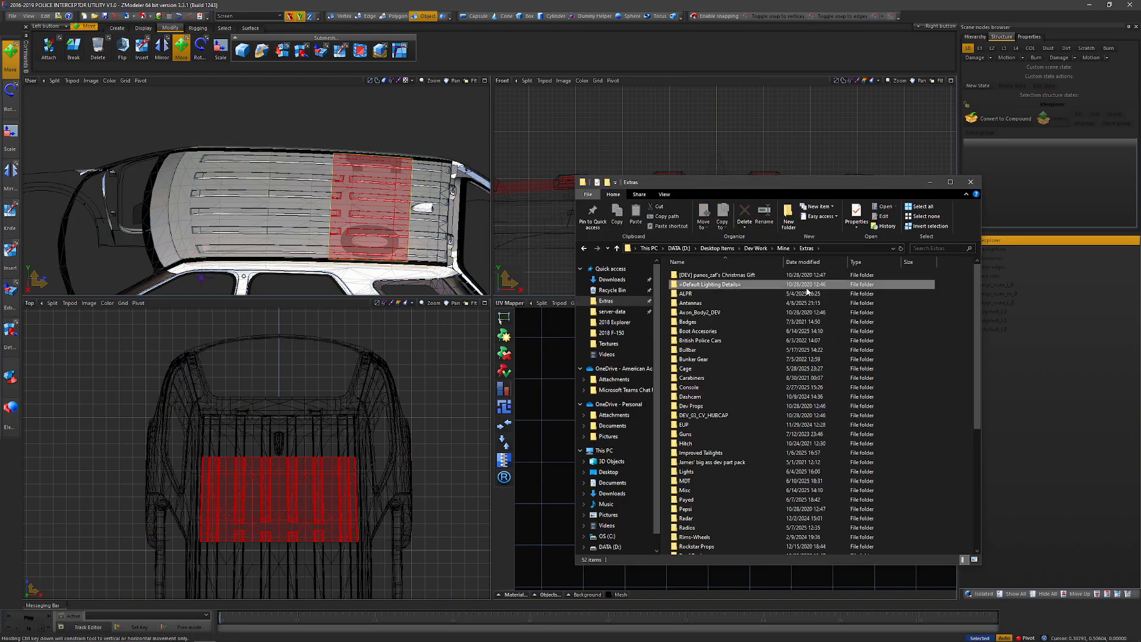
key(p)
key(Return)
key(h)
double_click(695, 322)
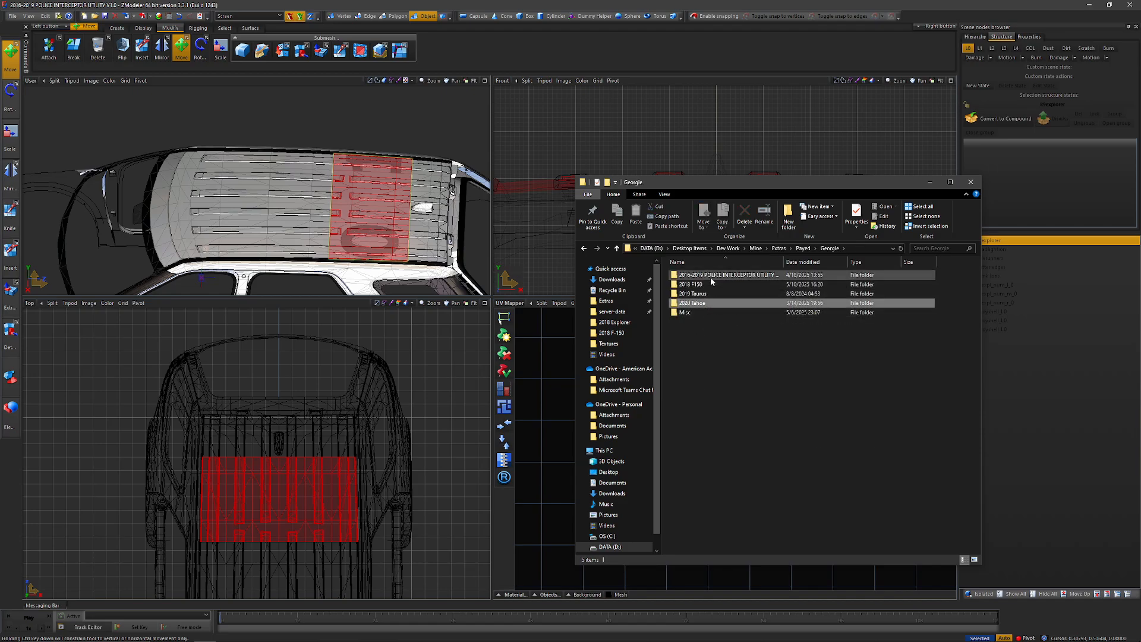
double_click(725, 275)
click(898, 288)
key(alt+Left)
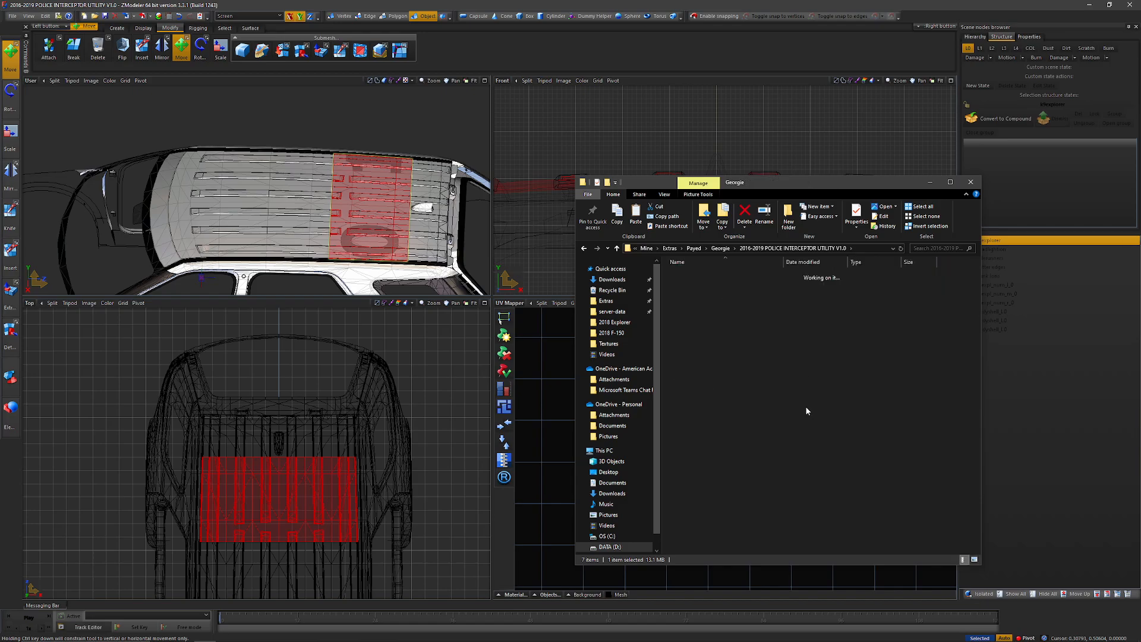
click(616, 322)
click(743, 352)
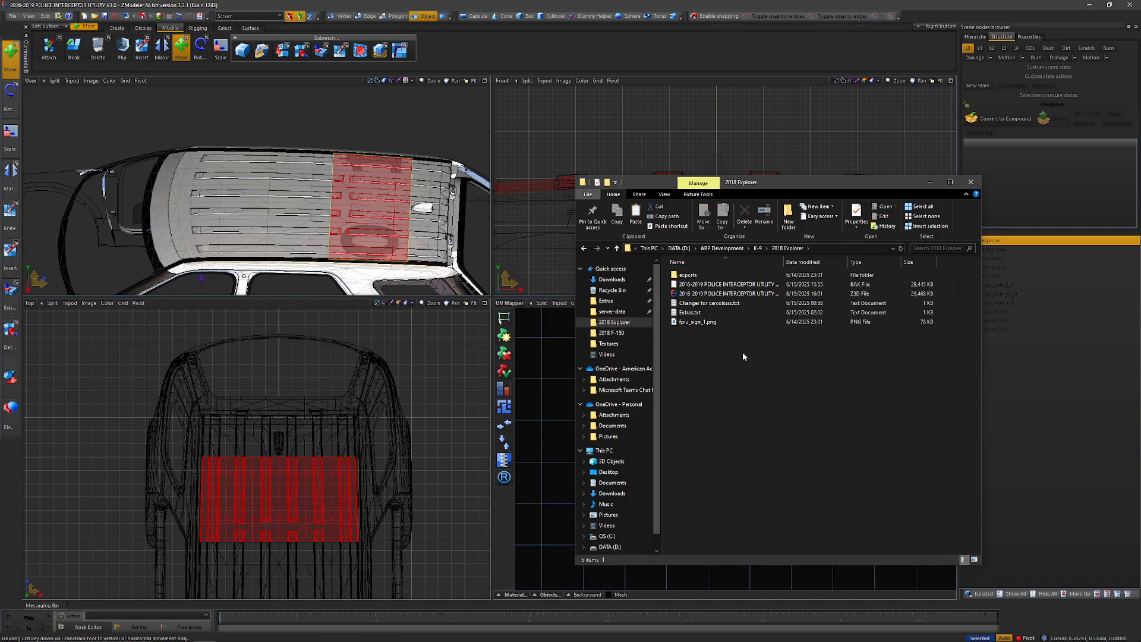
key(ctrl+v)
Replace the fpiu_sign_1.png texture with 18-19 FPIU TEMPLATE.png and compare the roof panel UVs with the template layout
click(169, 17)
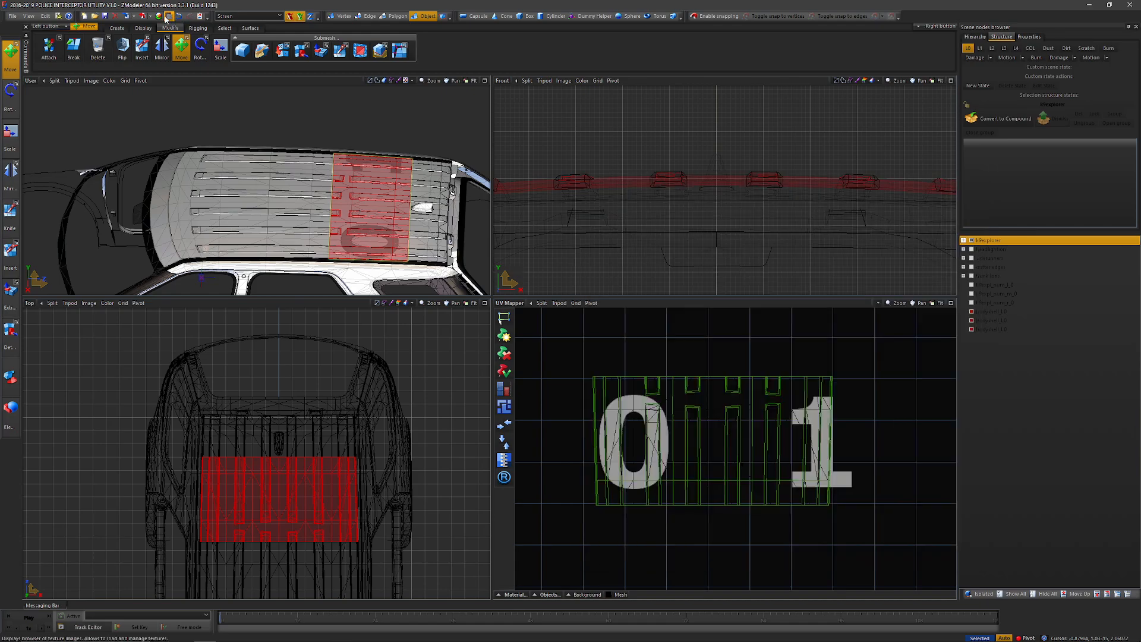
click(491, 160)
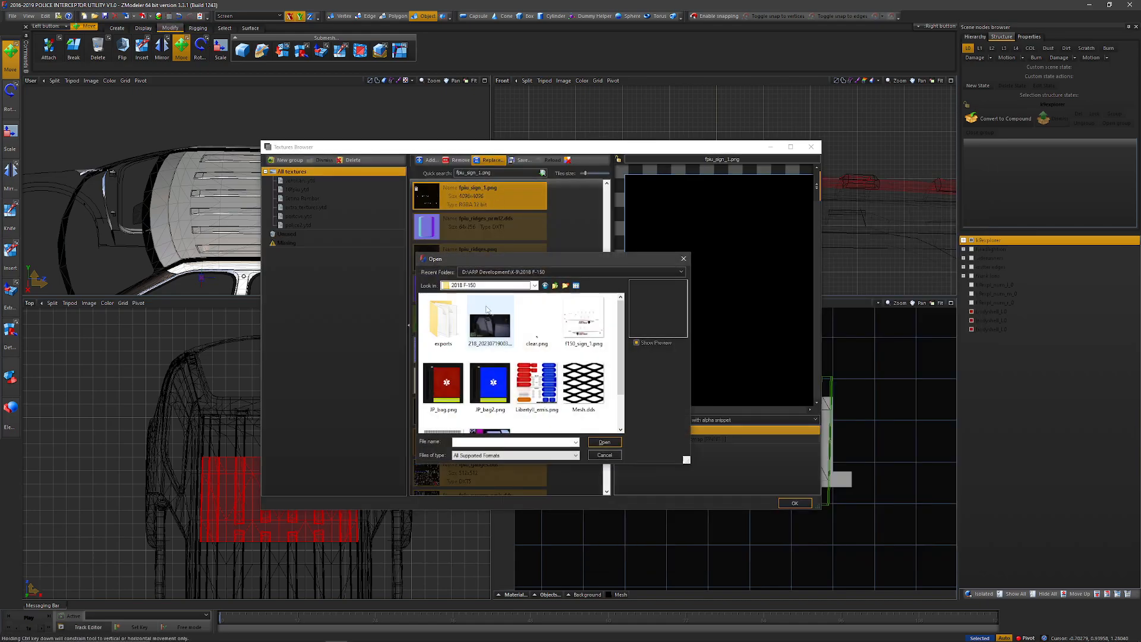
click(484, 288)
click(472, 423)
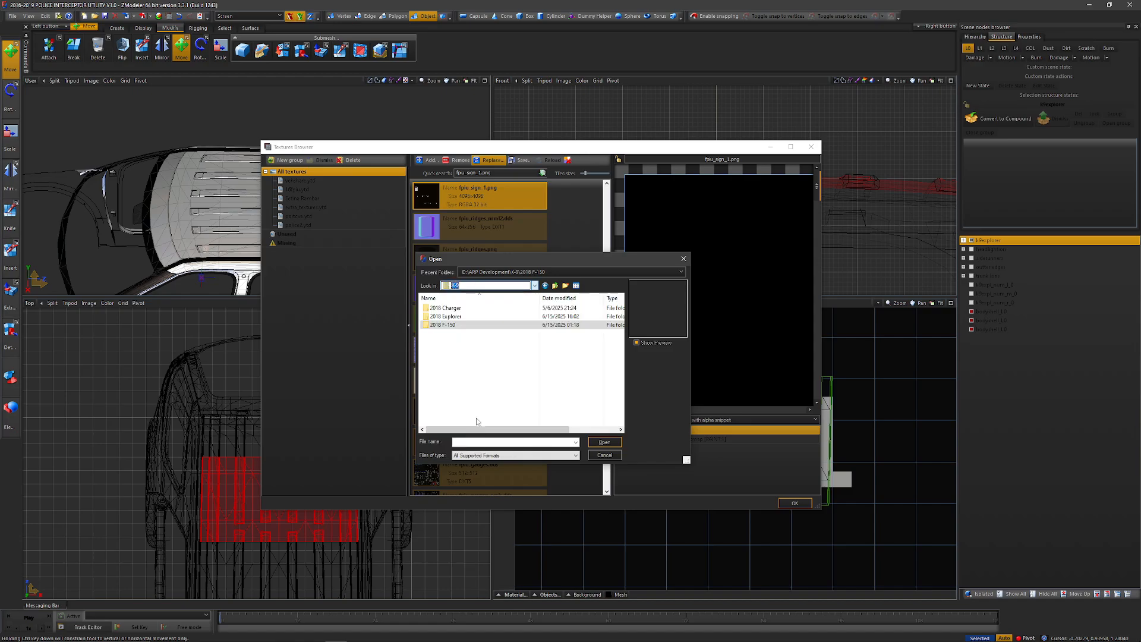
double_click(450, 317)
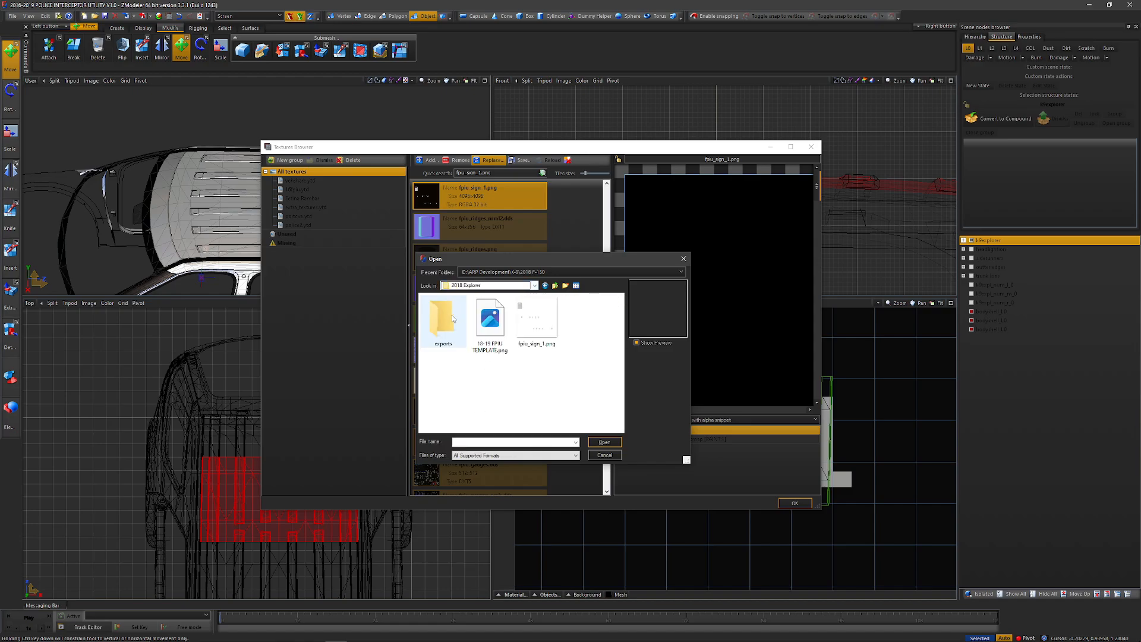
double_click(491, 324)
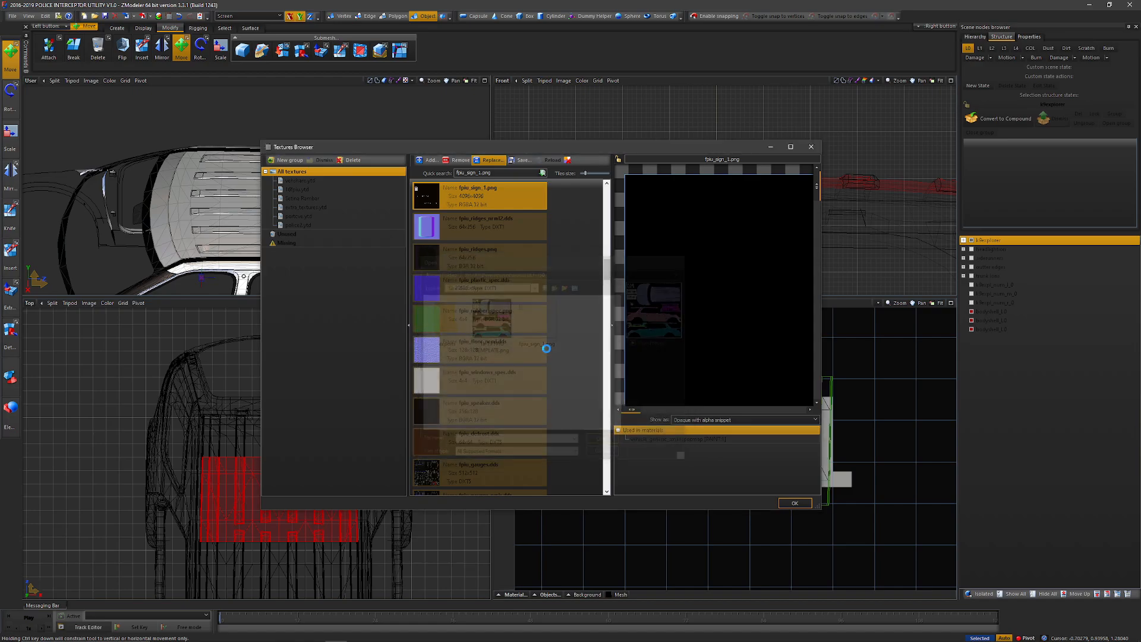
click(794, 504)
scroll(659, 404, down, 4)
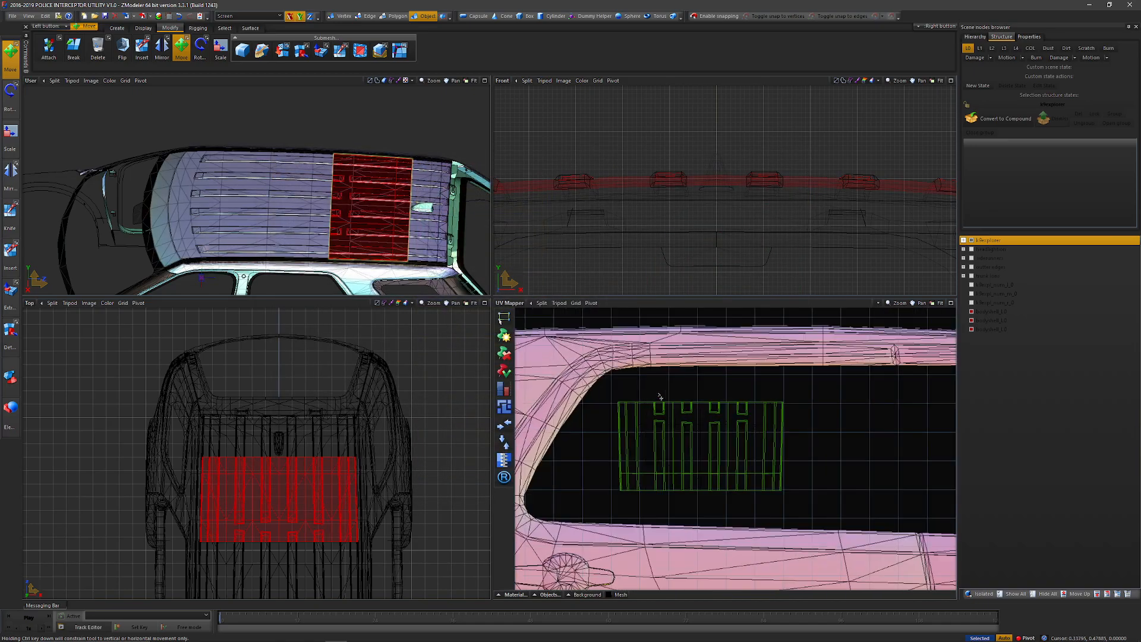
scroll(660, 399, up, 2)
scroll(644, 365, down, 2)
scroll(660, 360, down, 3)
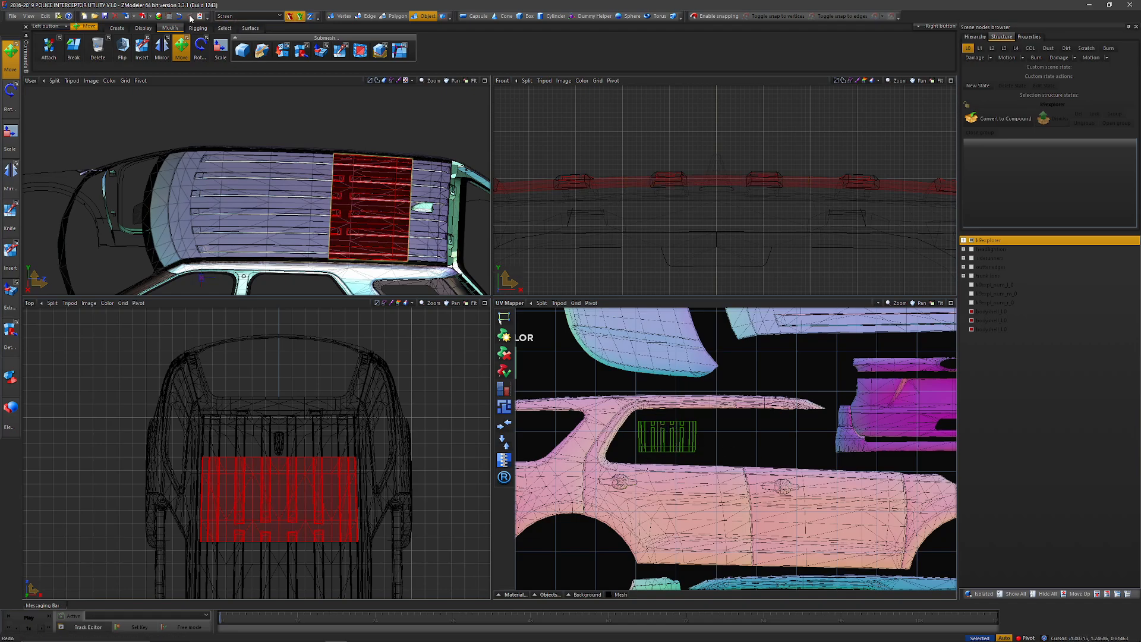
Replace the template texture with fpiu_sign_1.png from the 2018 Explorer folder
click(168, 16)
click(488, 159)
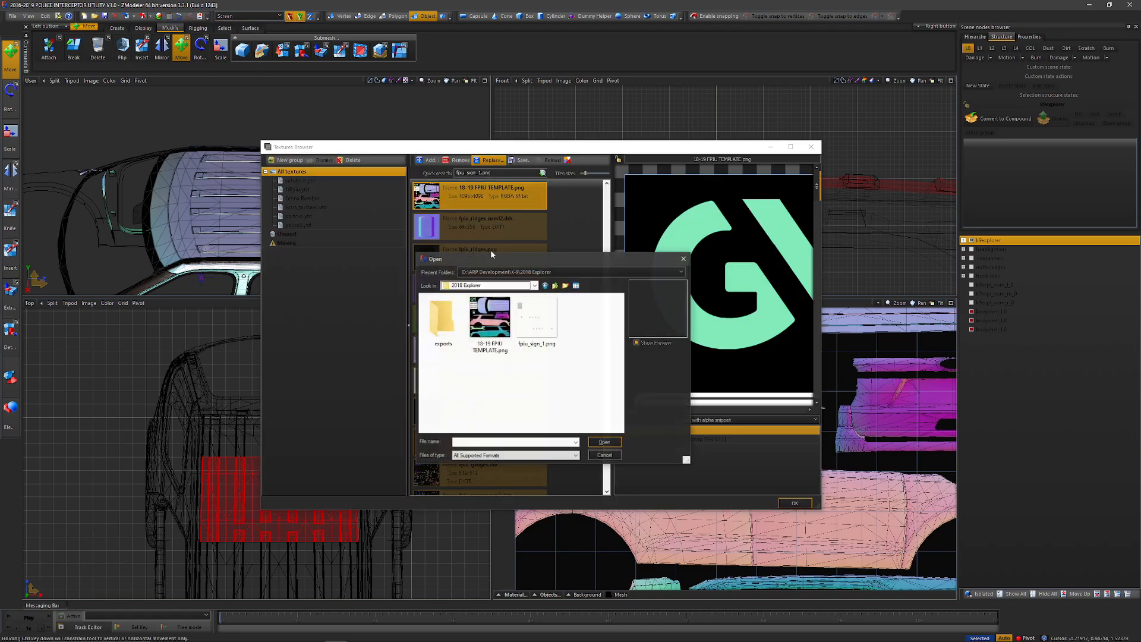
double_click(536, 321)
click(794, 503)
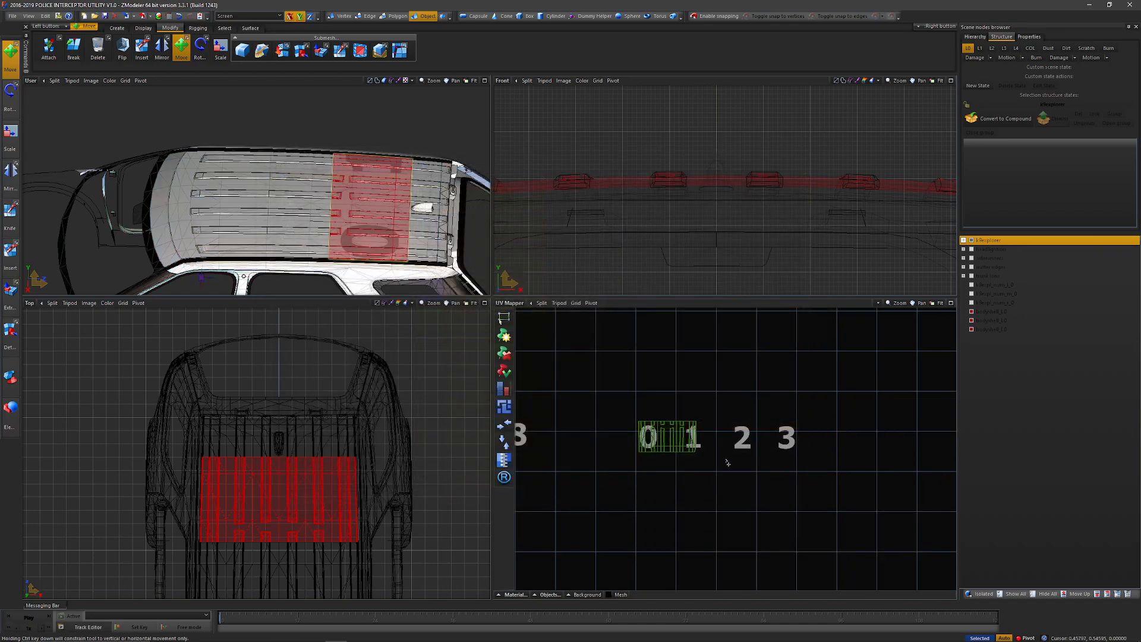
Move the middle roof section's UVs horizontally onto the digit 0, with movement restricted to the horizontal axis
scroll(668, 443, up, 2)
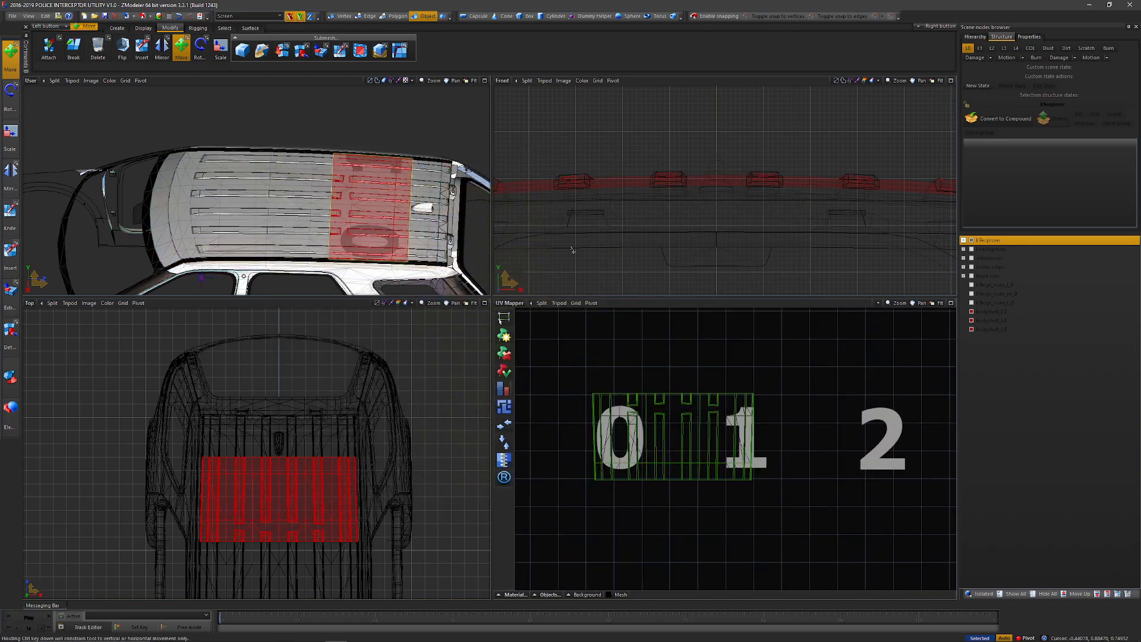
right_drag(829, 487, 667, 358)
key(space)
drag(683, 429, 620, 429)
key(ctrl+z)
click(300, 17)
scroll(701, 432, up, 4)
scroll(620, 429, up, 4)
scroll(684, 438, down, 7)
mouse_move(694, 438)
mouse_down()
mouse_move(652, 437)
mouse_move(686, 433)
mouse_up()
scroll(654, 434, up, 5)
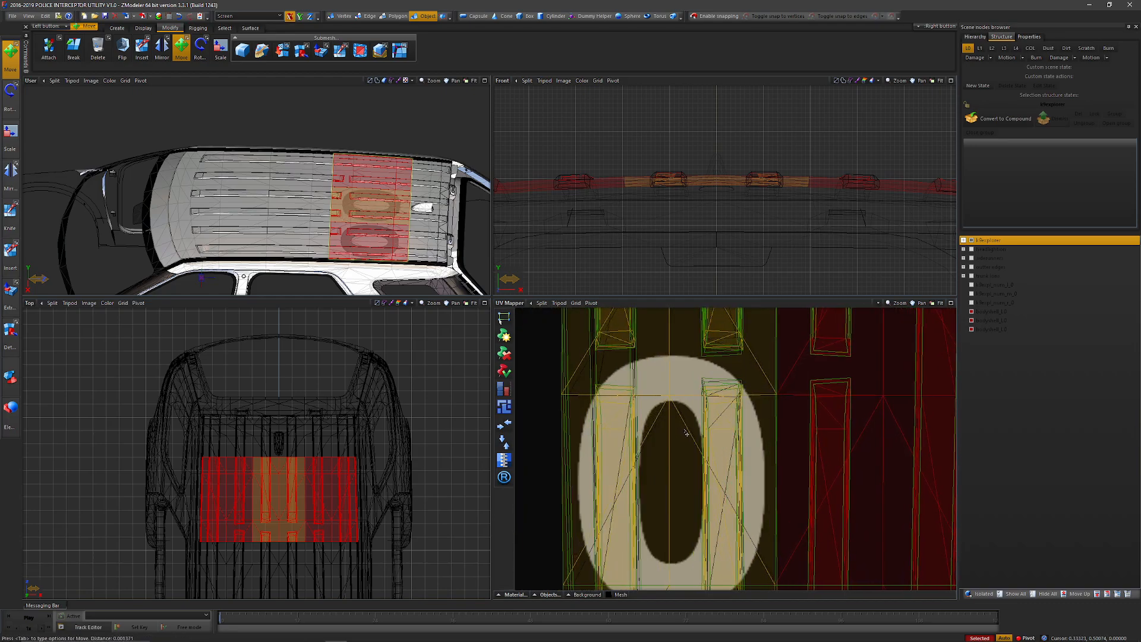
scroll(410, 202, down, 2)
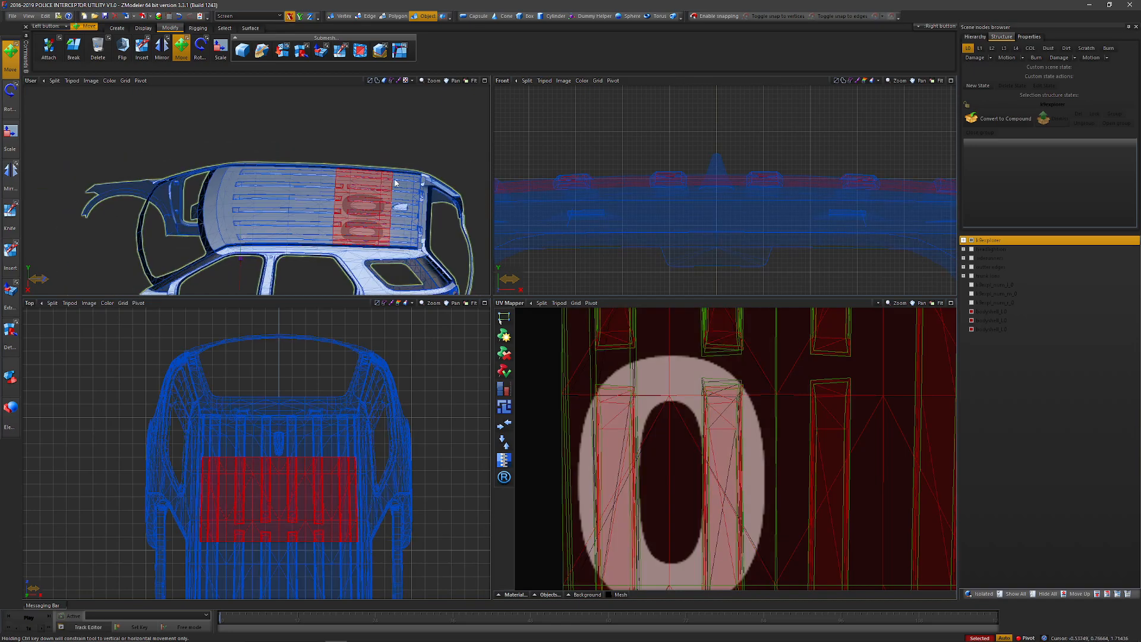
Move the third roof section's UVs horizontally onto the digit 0 so they overlap the other two sections
alt+middle_drag(397, 179, 299, 200)
scroll(310, 193, up, 5)
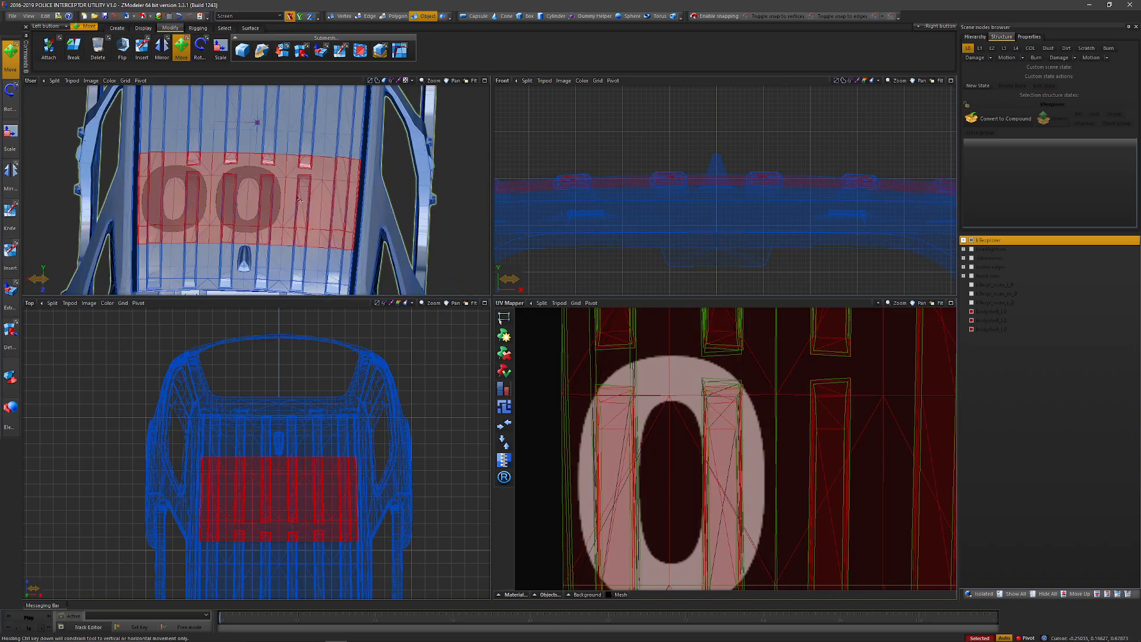
scroll(654, 416, down, 3)
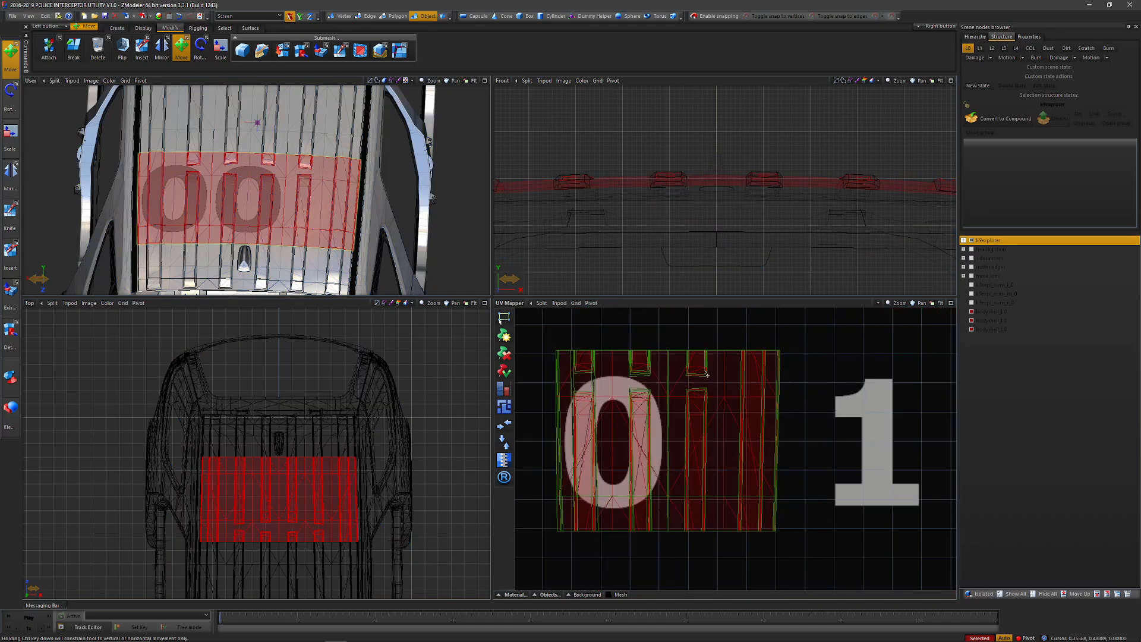
scroll(614, 387, up, 4)
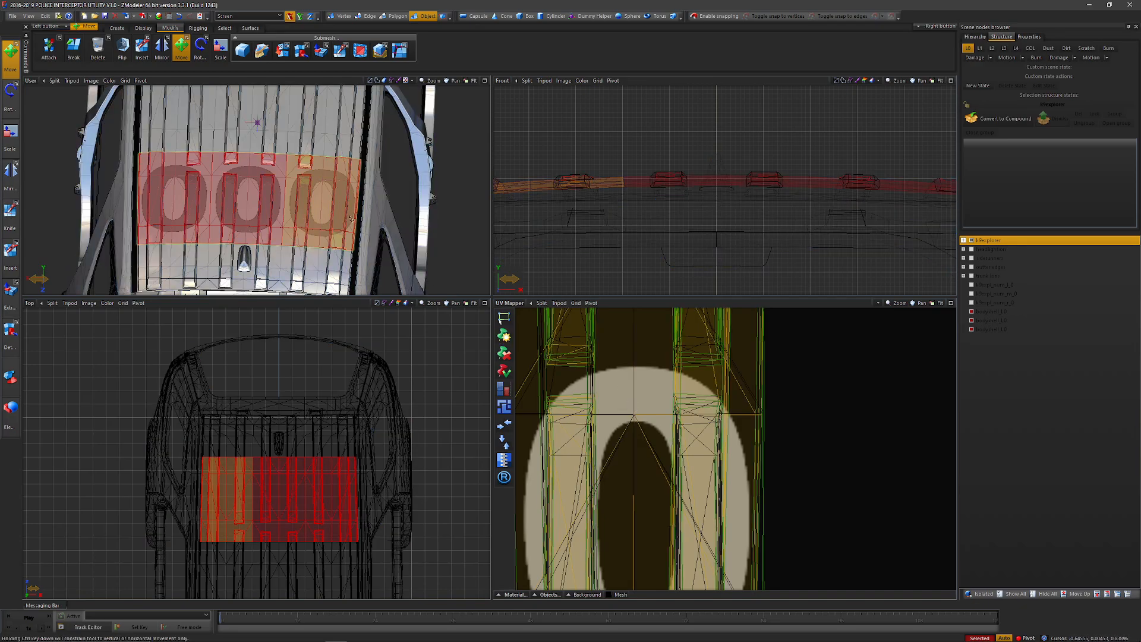
scroll(416, 238, down, 4)
scroll(415, 239, up, 3)
scroll(684, 429, down, 6)
Scale the UVs of all three roof sections up to about 105% and recentre them on the digit 0
drag(604, 371, 747, 548)
click(220, 48)
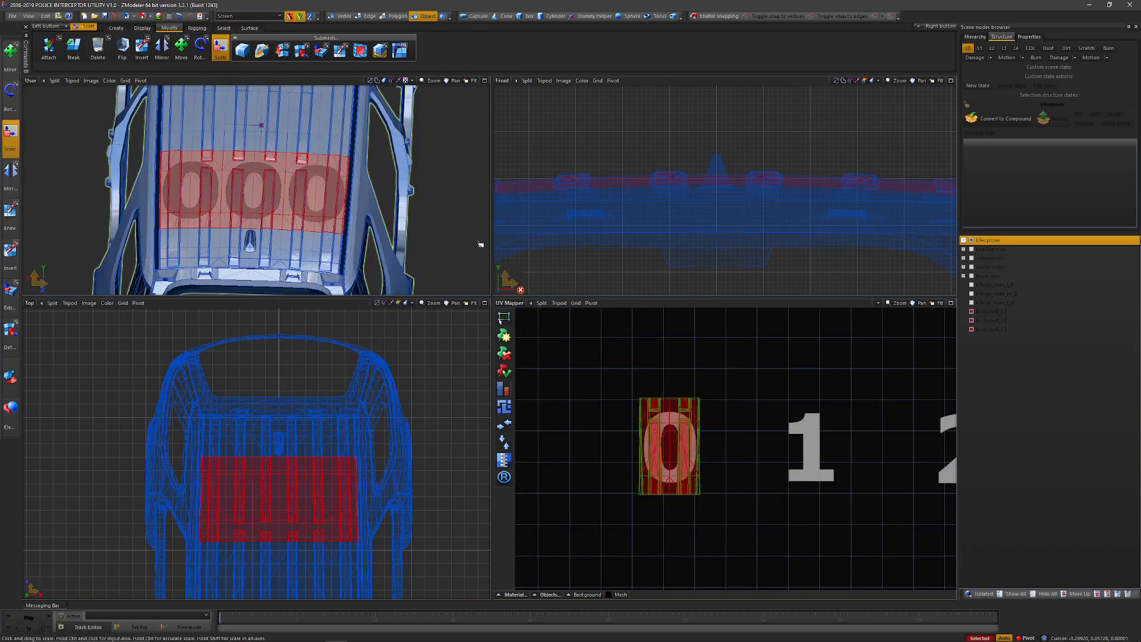
drag(653, 386, 653, 351)
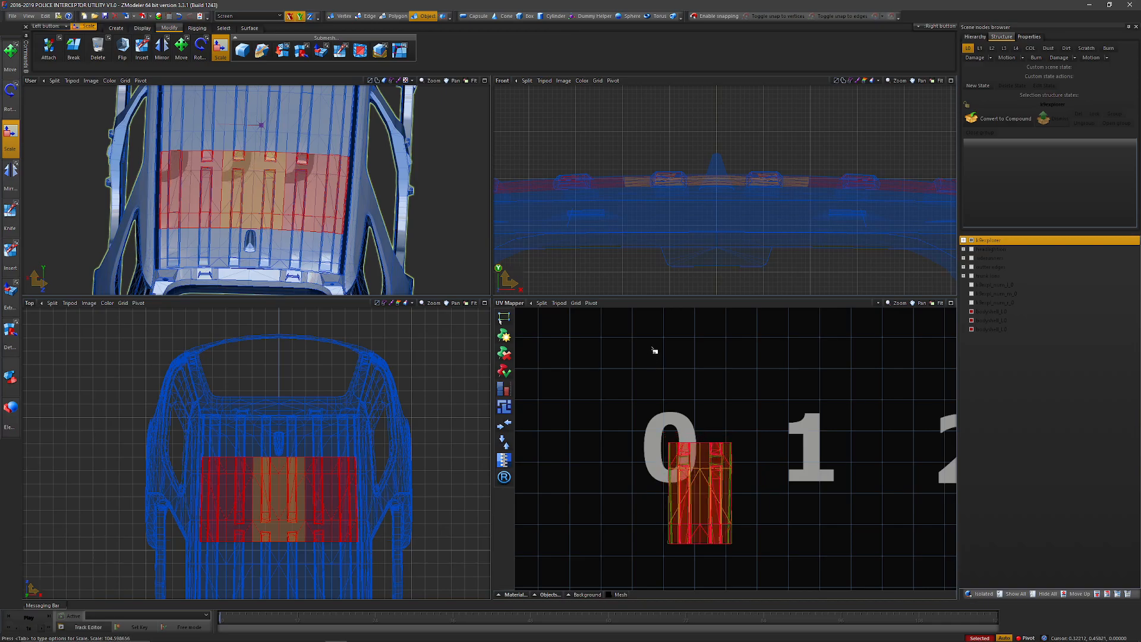
click(182, 48)
drag(678, 474, 686, 444)
scroll(646, 437, up, 3)
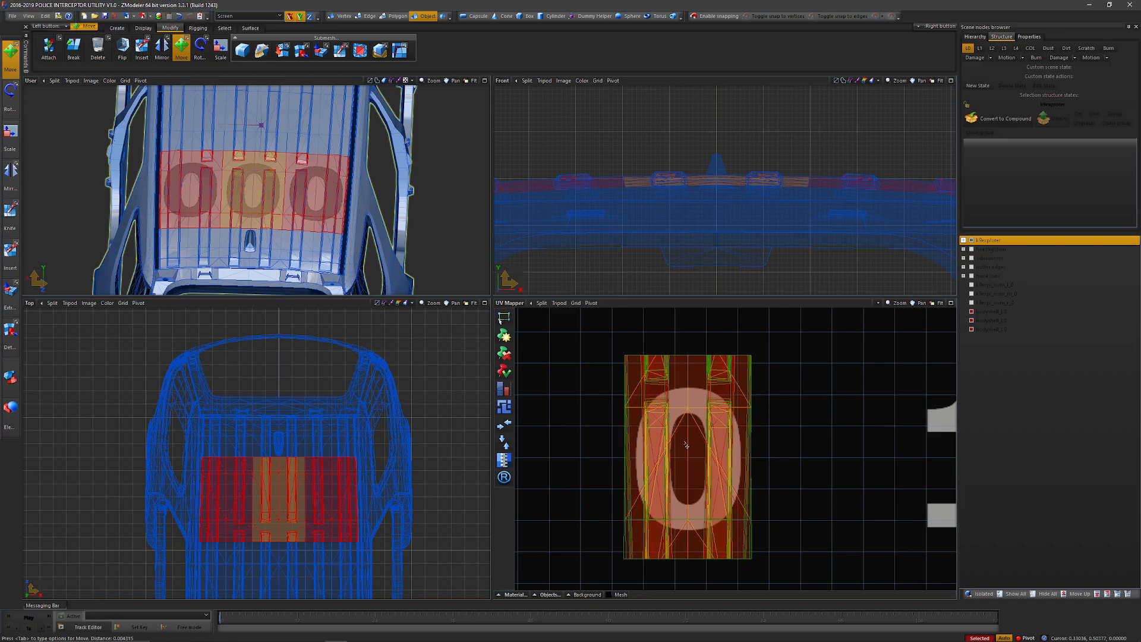
Restrict movement to the vertical axis and shift all three sections' UVs so the digits sit closer to the roof fin
click(281, 18)
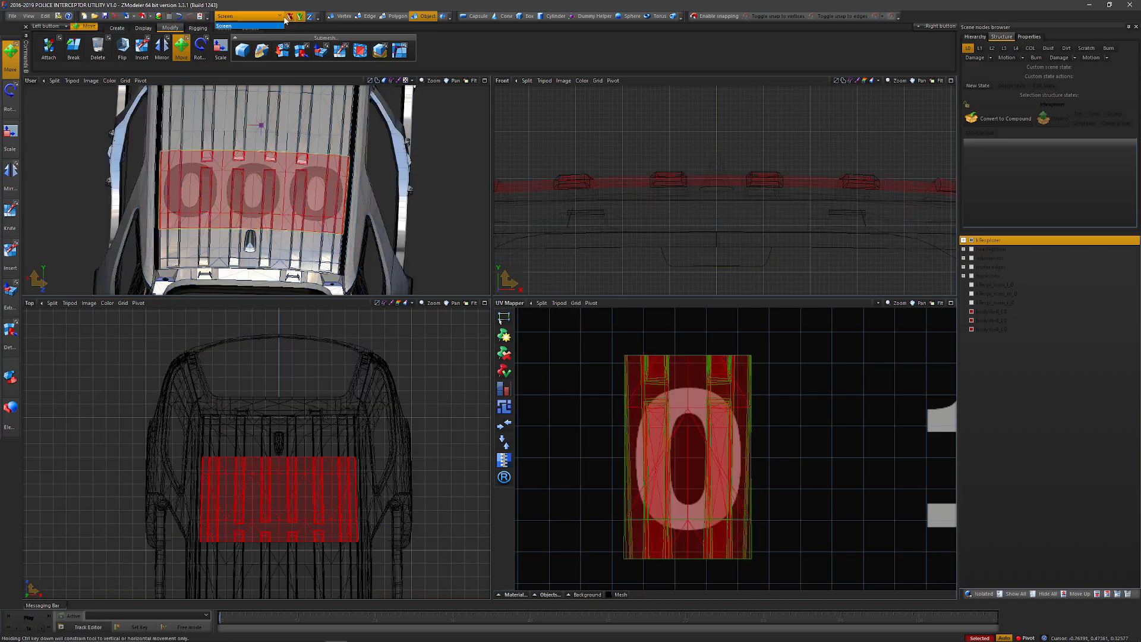
click(291, 19)
scroll(702, 461, up, 3)
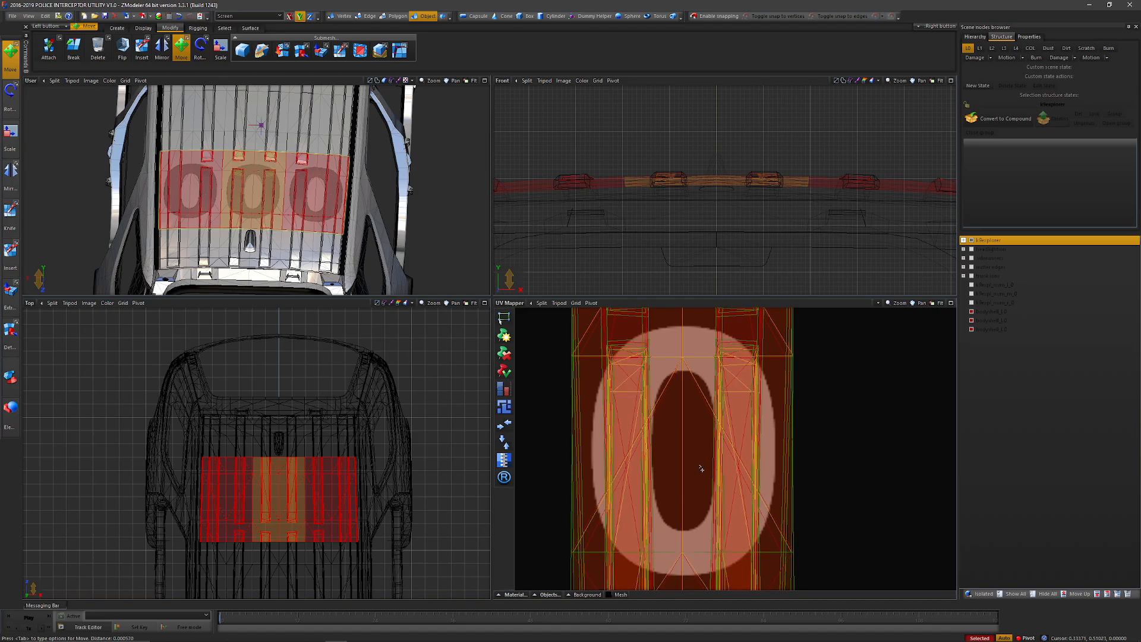
scroll(867, 476, up, 1)
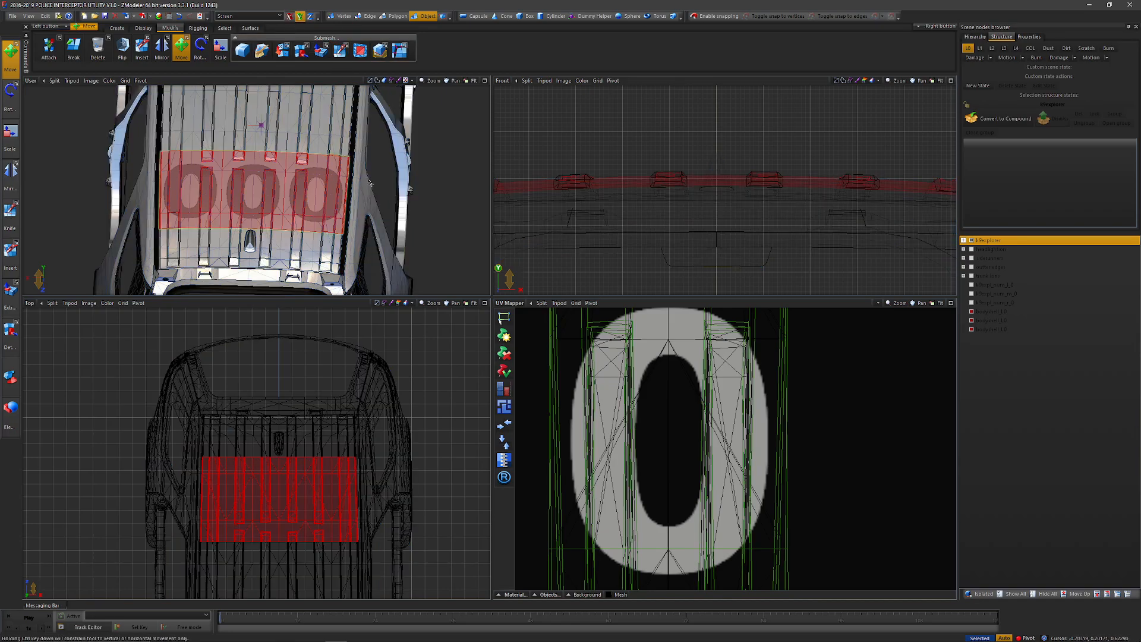
scroll(631, 346, down, 3)
shift+drag(631, 346, 781, 542)
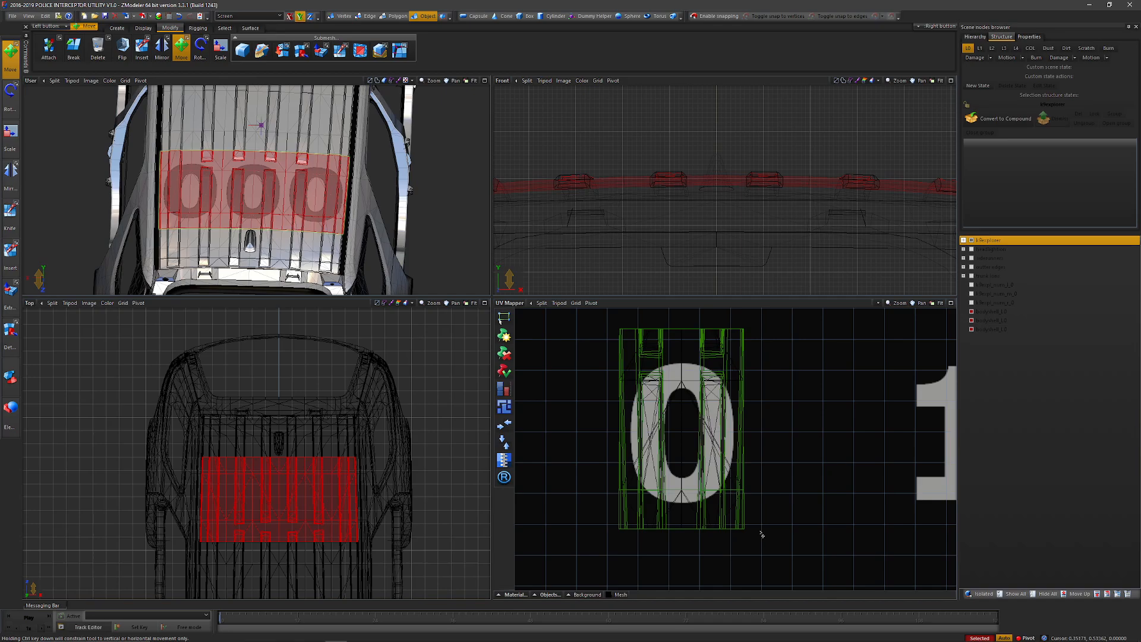
drag(701, 478, 701, 465)
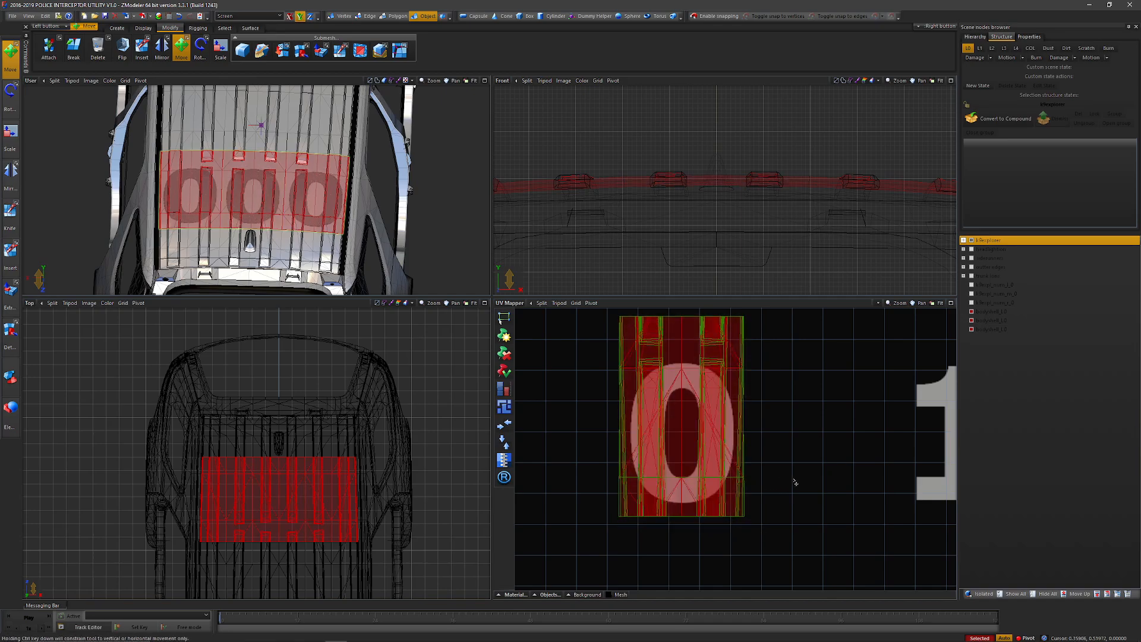
Select the sign panels' front strip of polygons and slice it across the roof just ahead of the digits
click(395, 17)
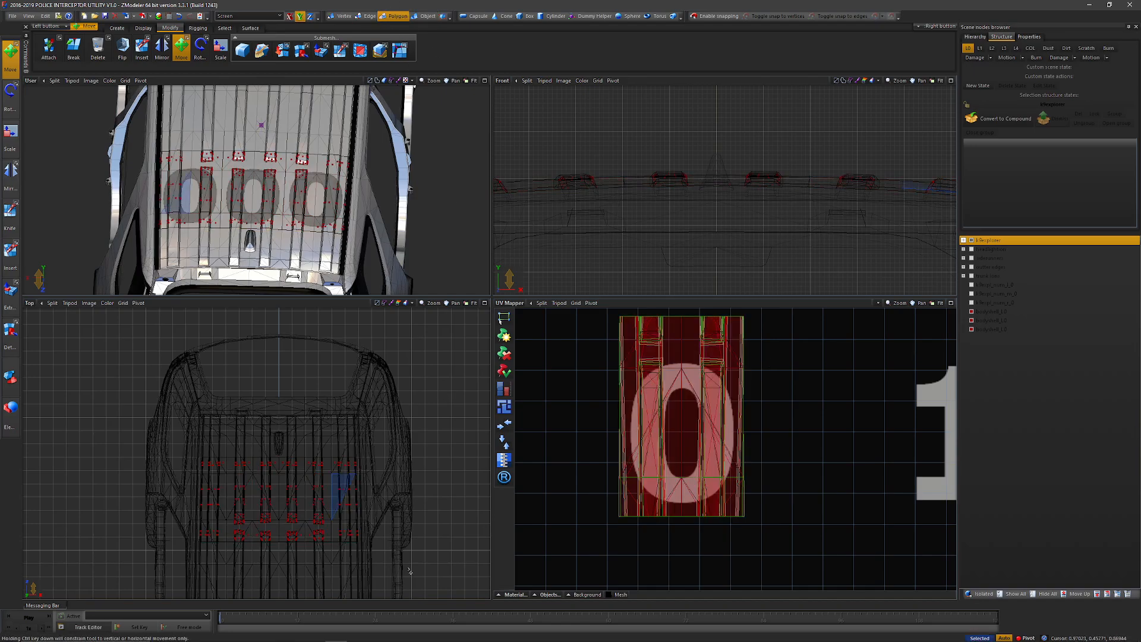
drag(409, 571, 108, 519)
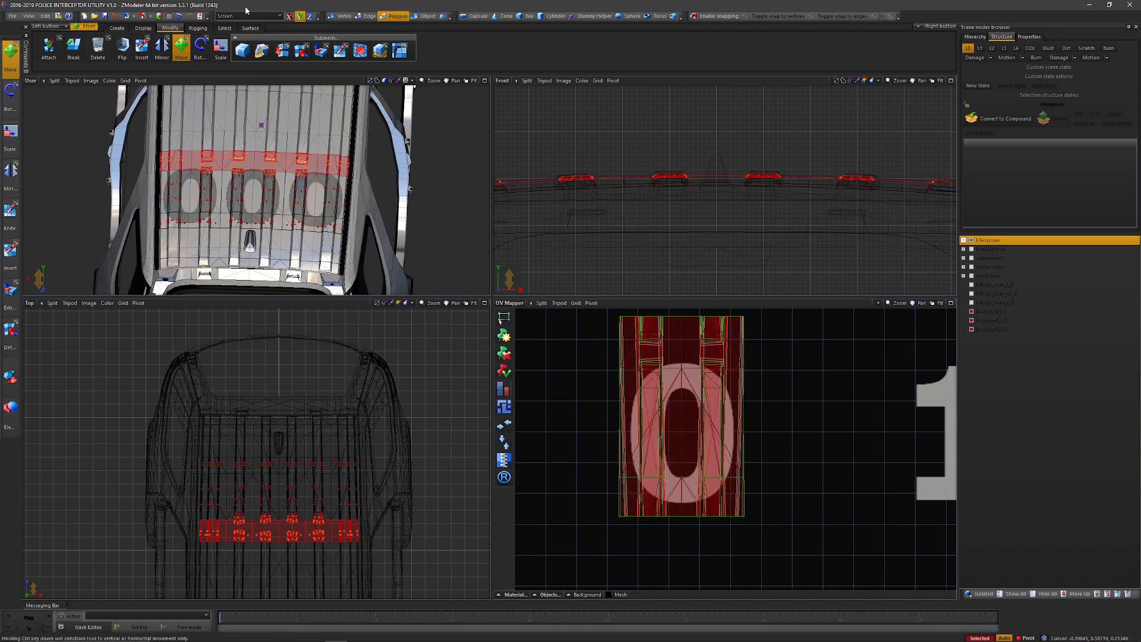
click(225, 27)
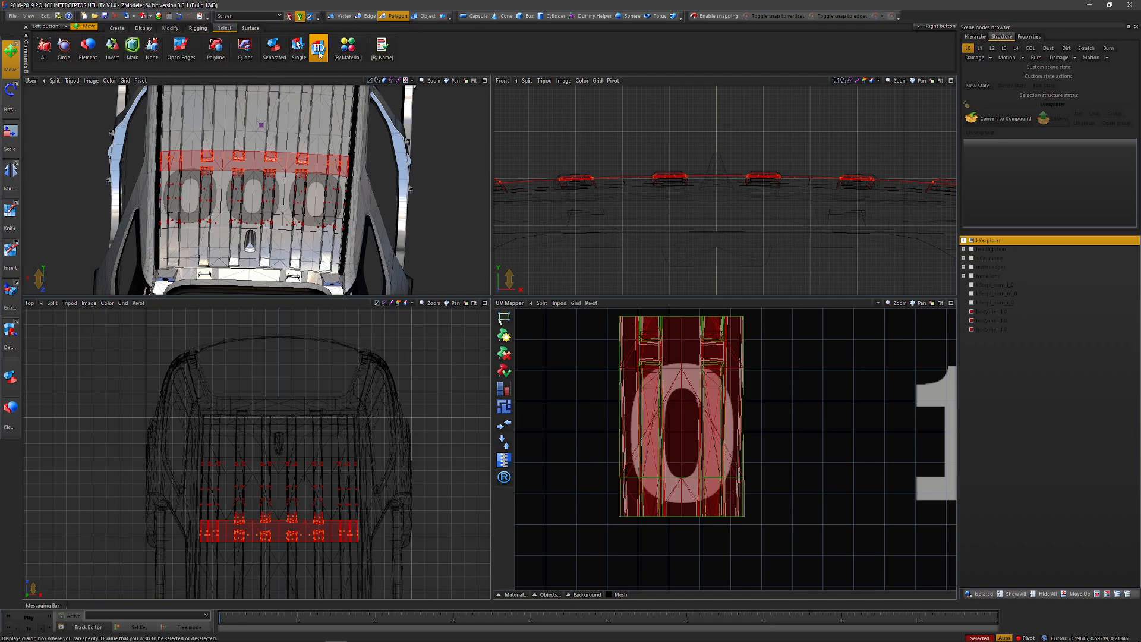
click(174, 29)
click(379, 53)
scroll(298, 529, up, 3)
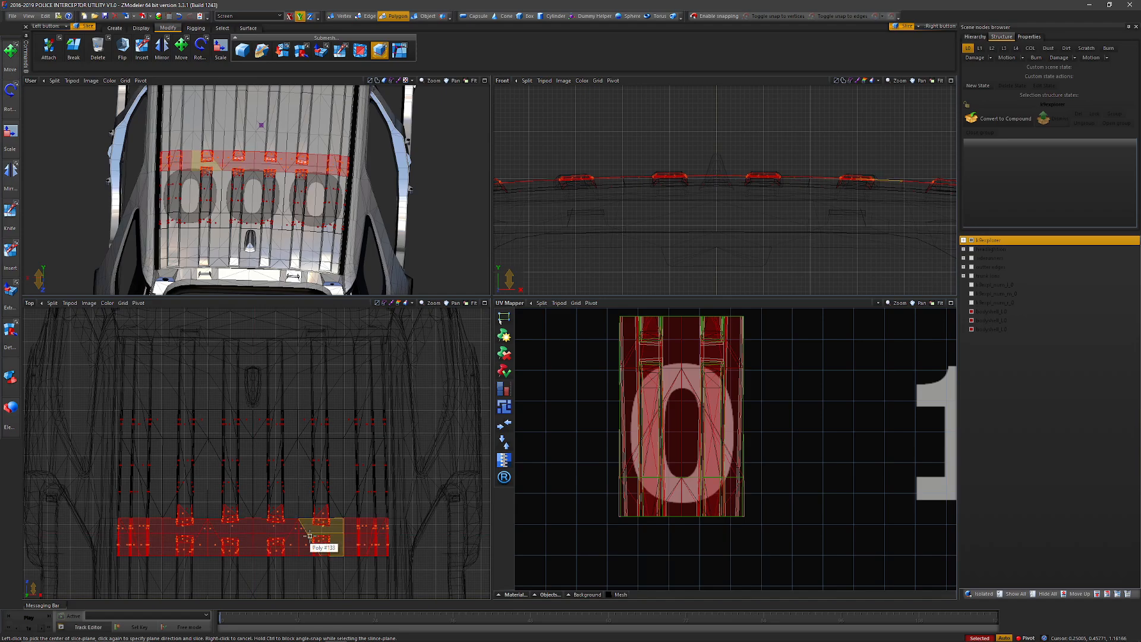
click(380, 52)
Delete the sliced-off front strip and its leftover polygons from the sign panels, and return to object-level editing
drag(434, 572, 66, 544)
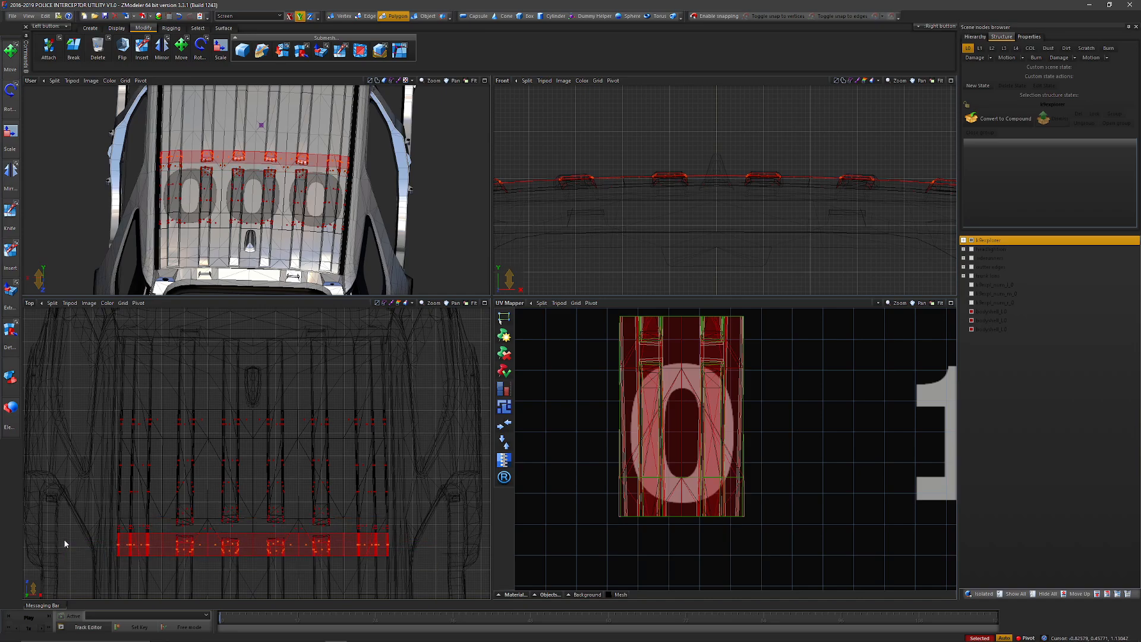
key(Delete)
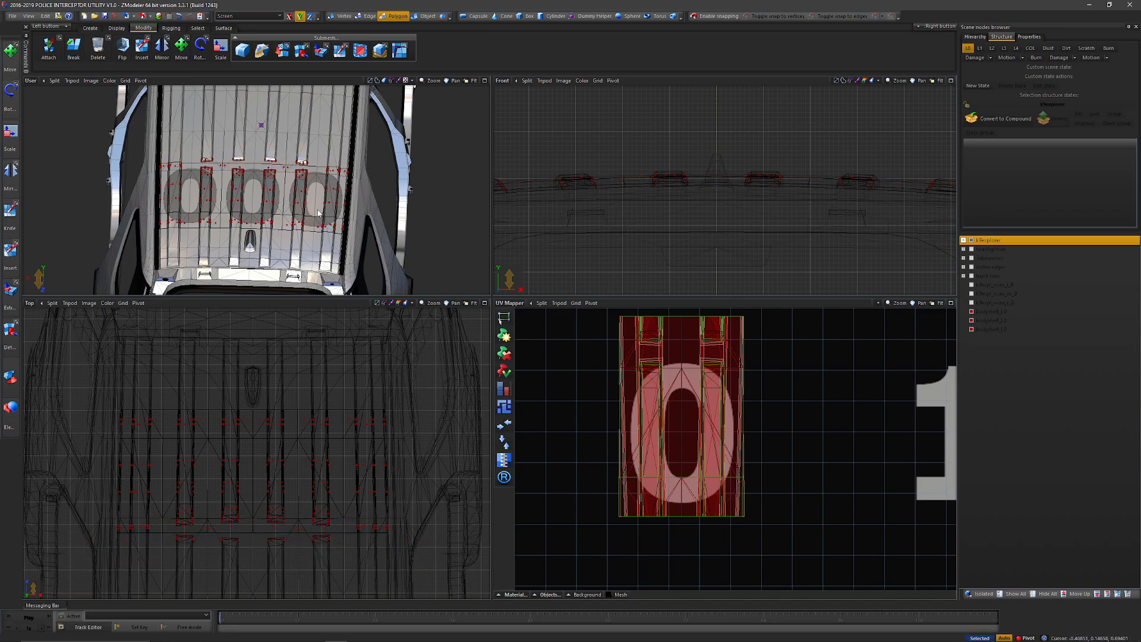
drag(224, 543, 344, 558)
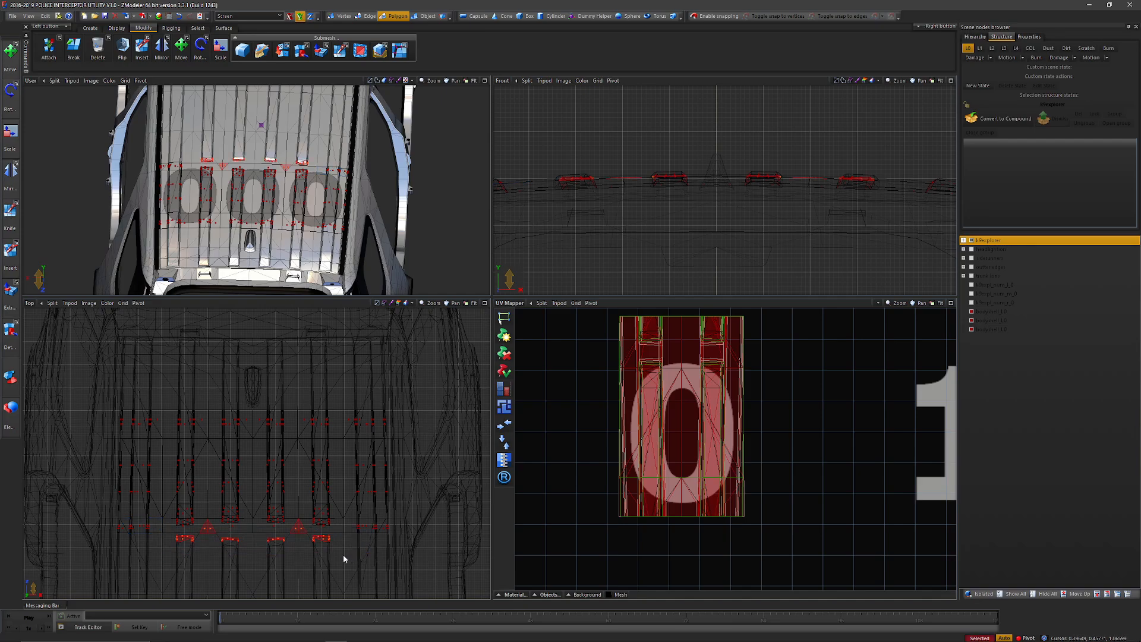
drag(142, 537, 142, 538)
click(425, 16)
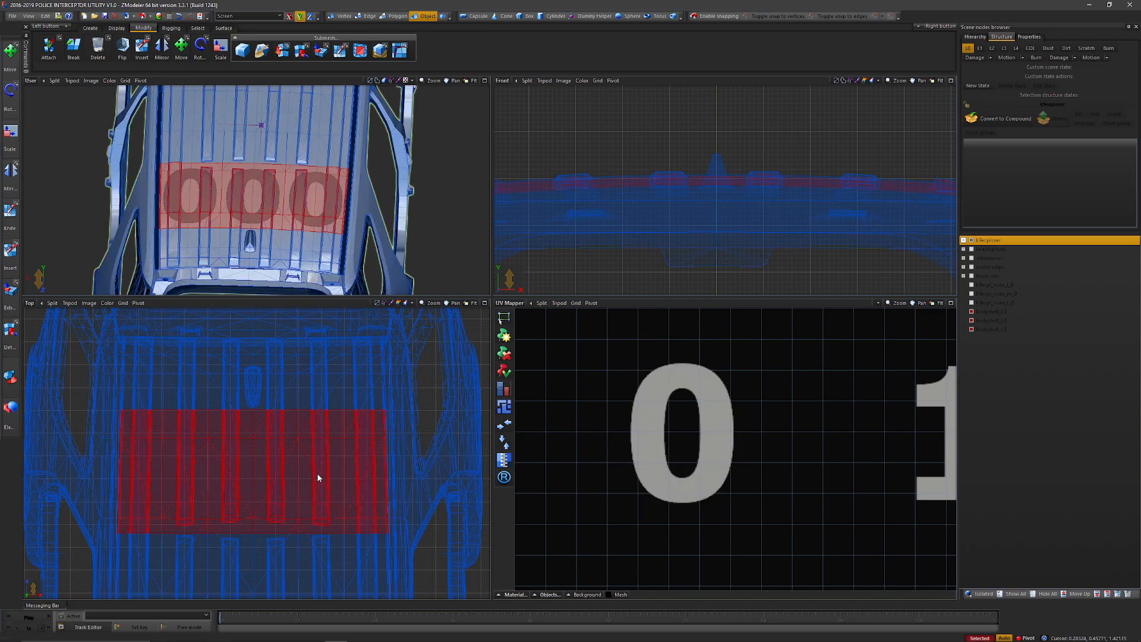
Load the trimmed sign panels' existing channel 2 UVs and check them against the digit 0, then inspect the roof
right_click(315, 474)
click(393, 506)
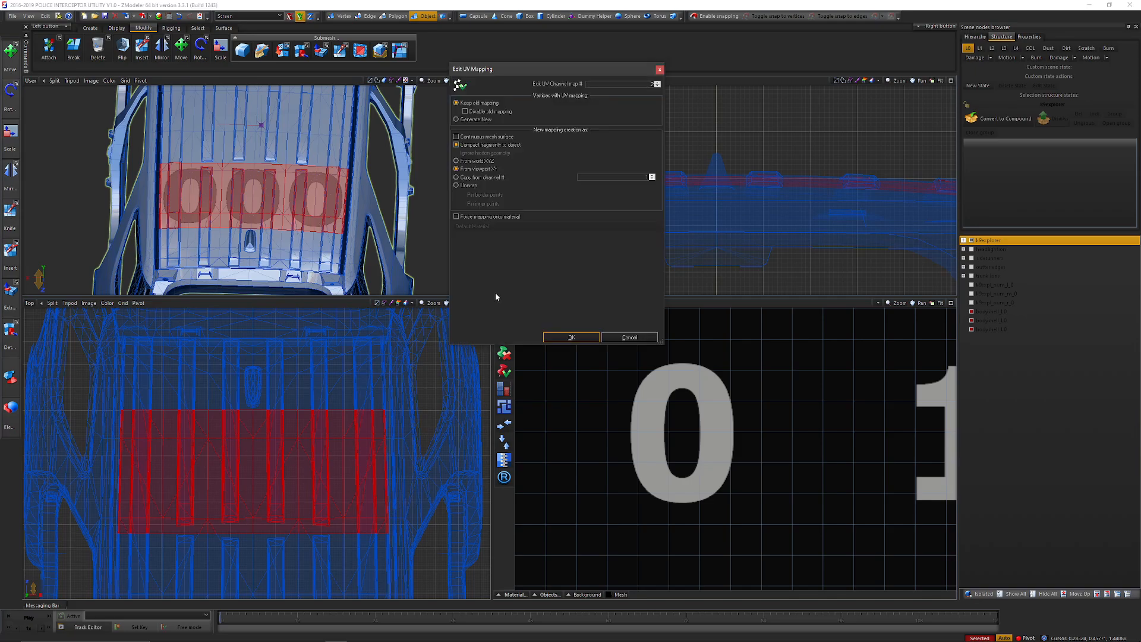
click(571, 338)
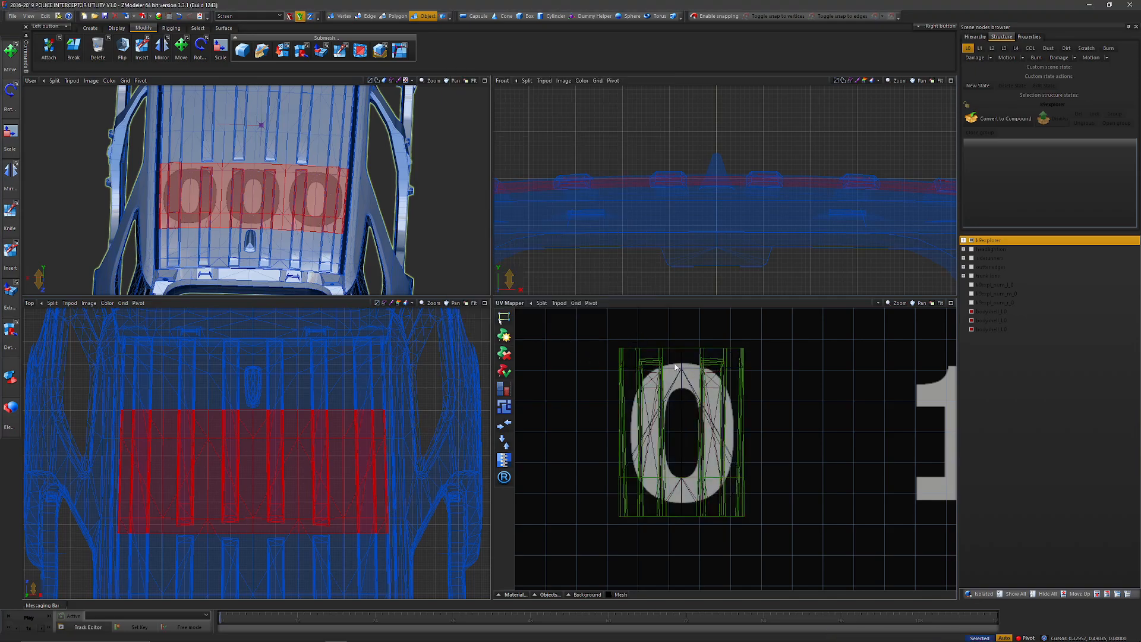
click(611, 151)
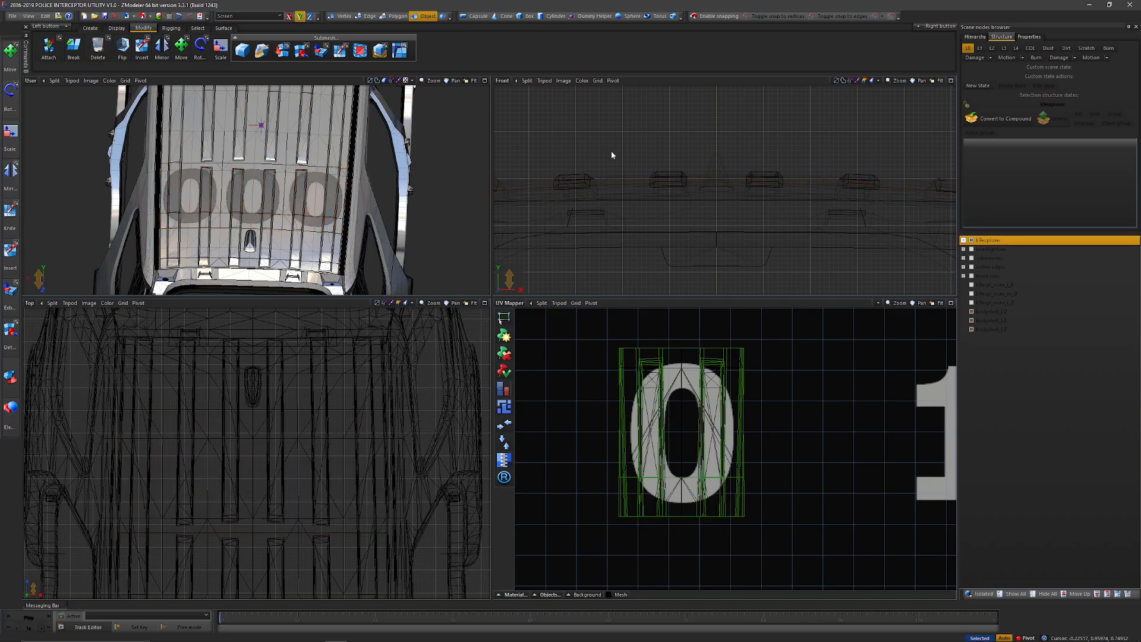
scroll(325, 179, down, 2)
middle_drag(337, 171, 356, 168)
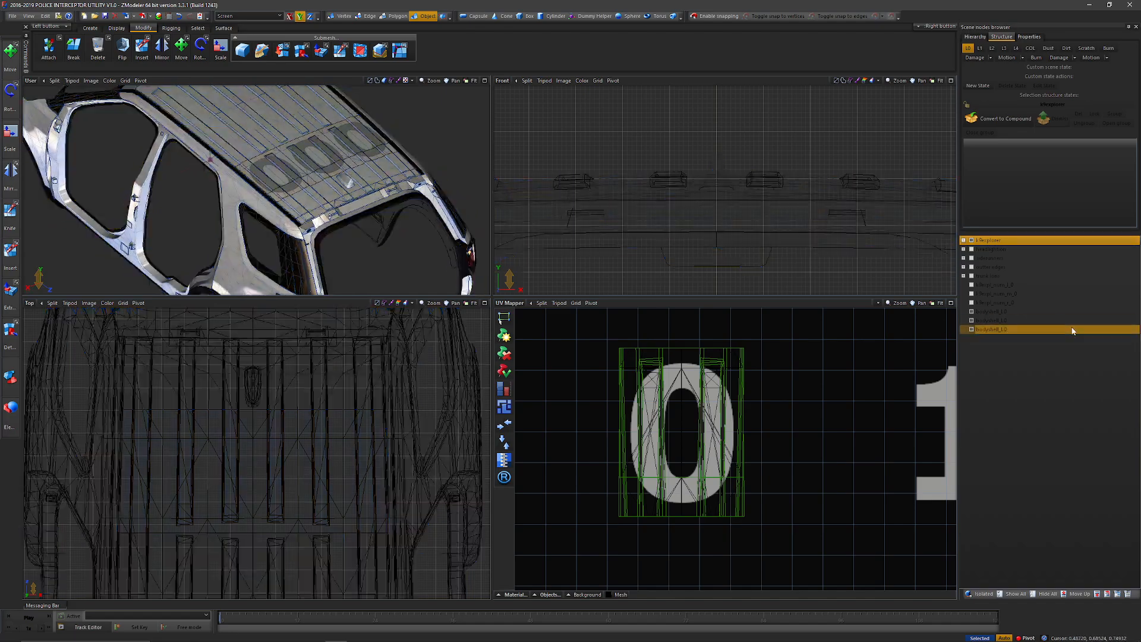
Hide the vehicle body so only the three sign panels remain, and identify which bodyshell_L0 node is which panel
click(991, 312)
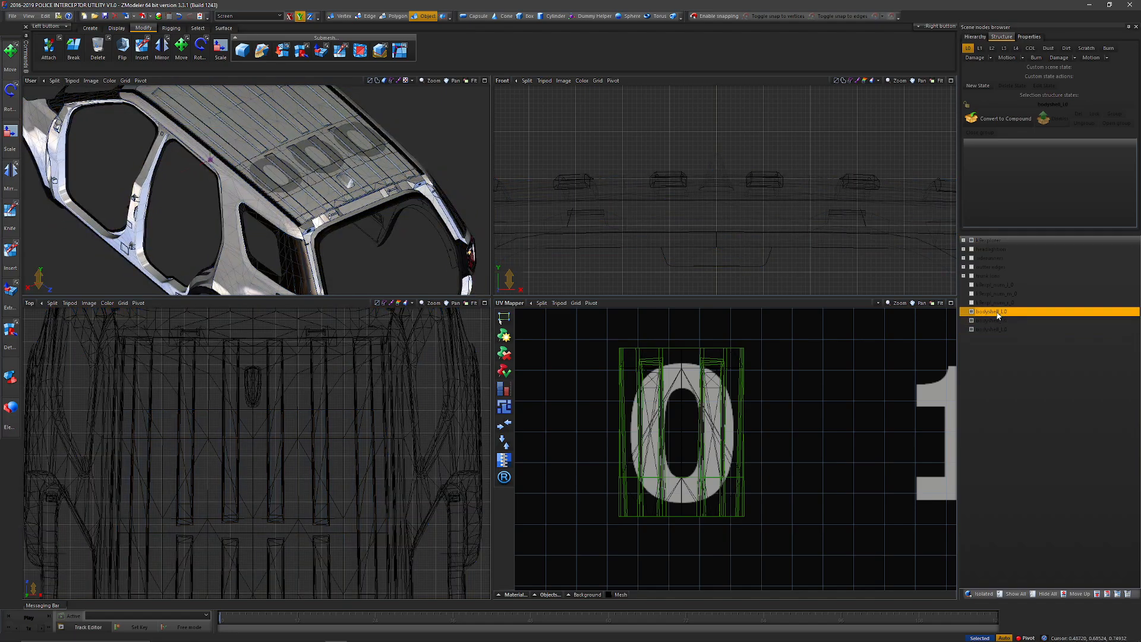
click(971, 241)
click(971, 313)
click(971, 312)
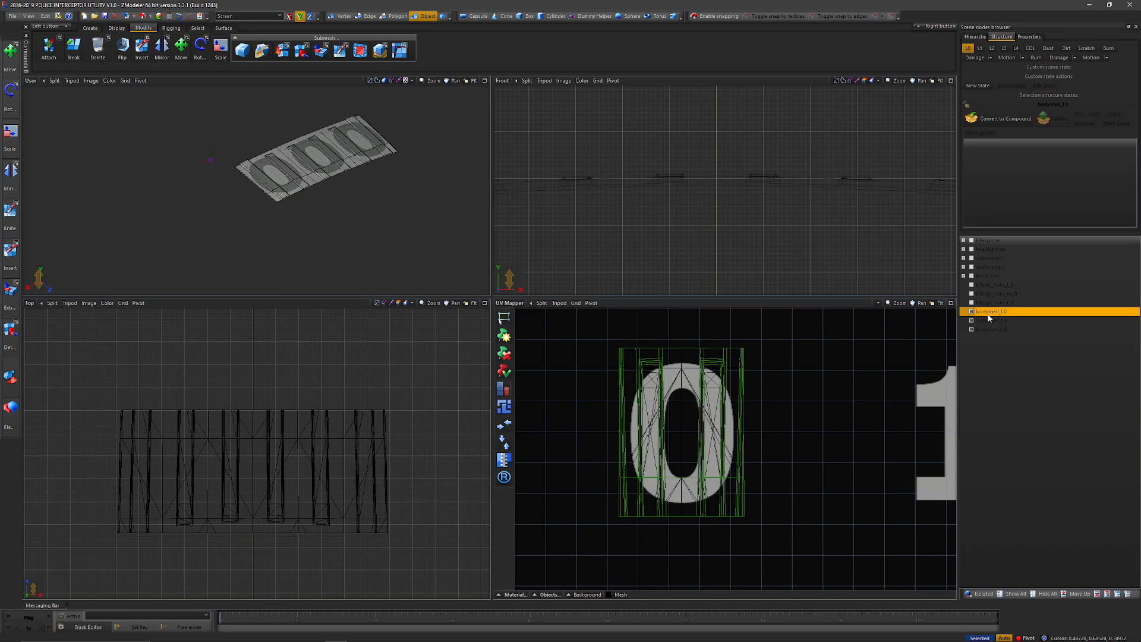
Parent each of the three sign panel meshes to its matching num_l_0, num_m_0 or num_r_0 dummy
drag(991, 312, 1026, 290)
click(972, 321)
click(972, 321)
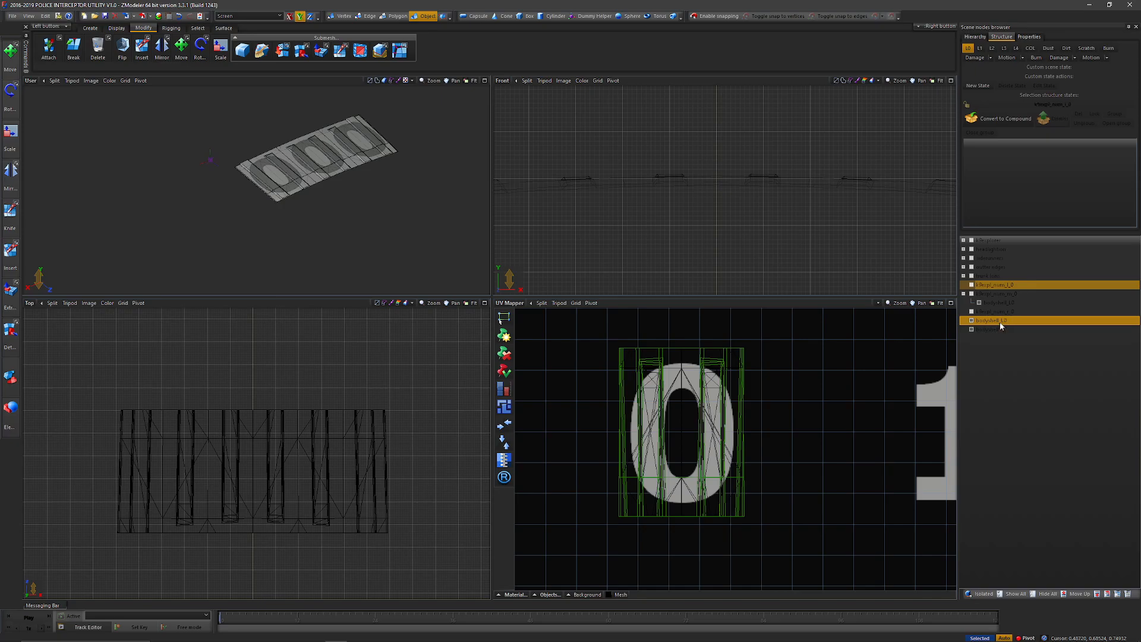
drag(1000, 326, 1020, 321)
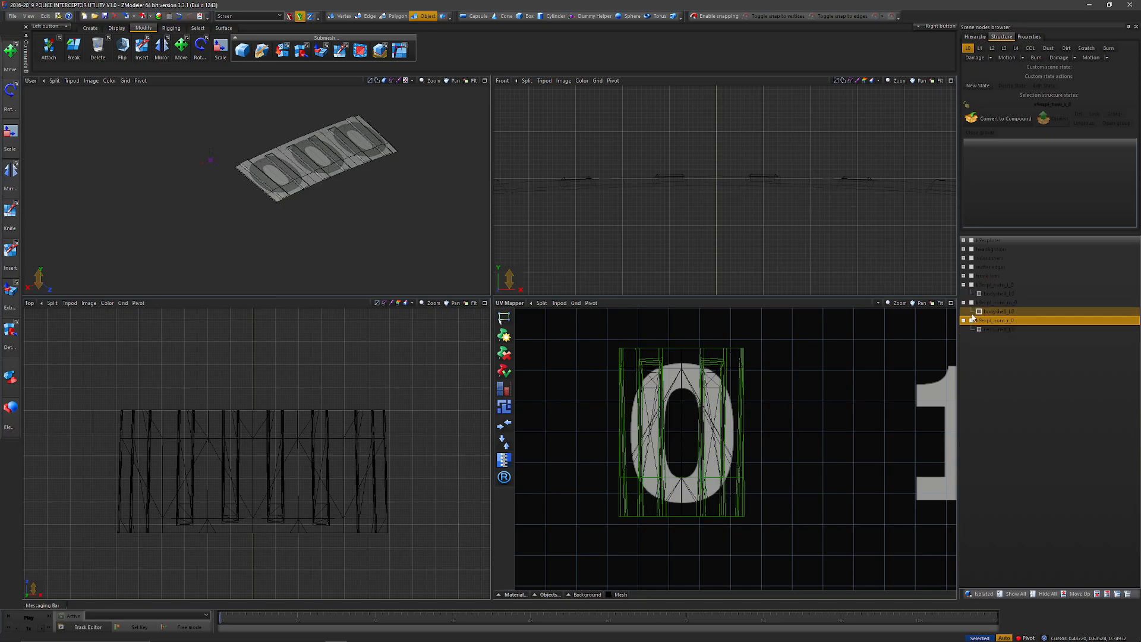
Select all three sign panels and reset their local axes to world
drag(849, 243, 503, 125)
scroll(694, 226, down, 4)
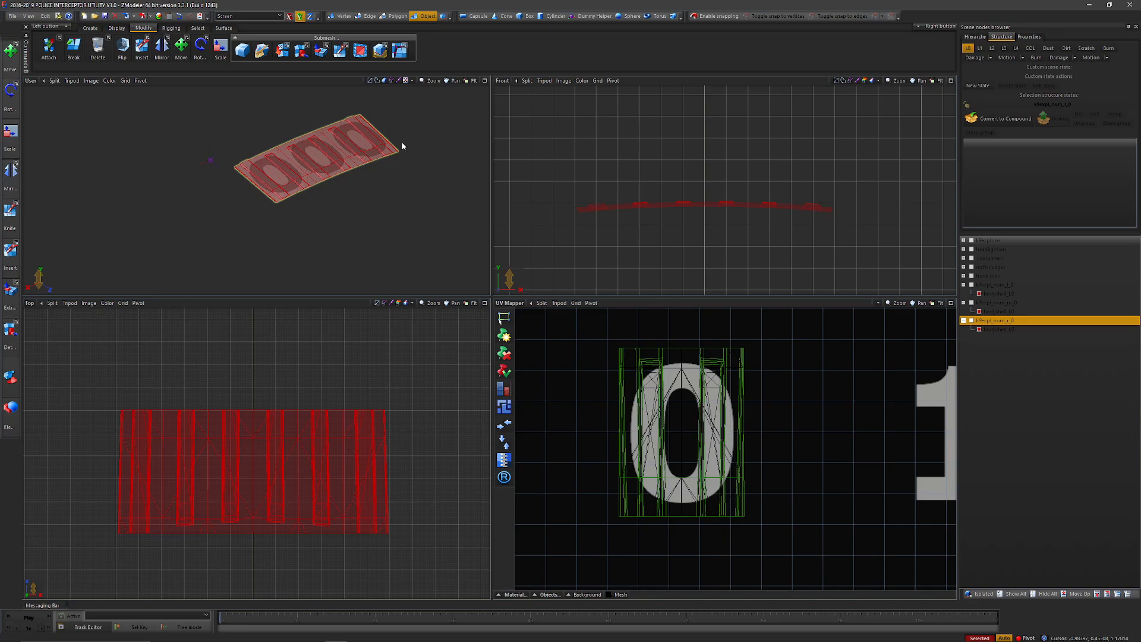
click(116, 28)
click(243, 51)
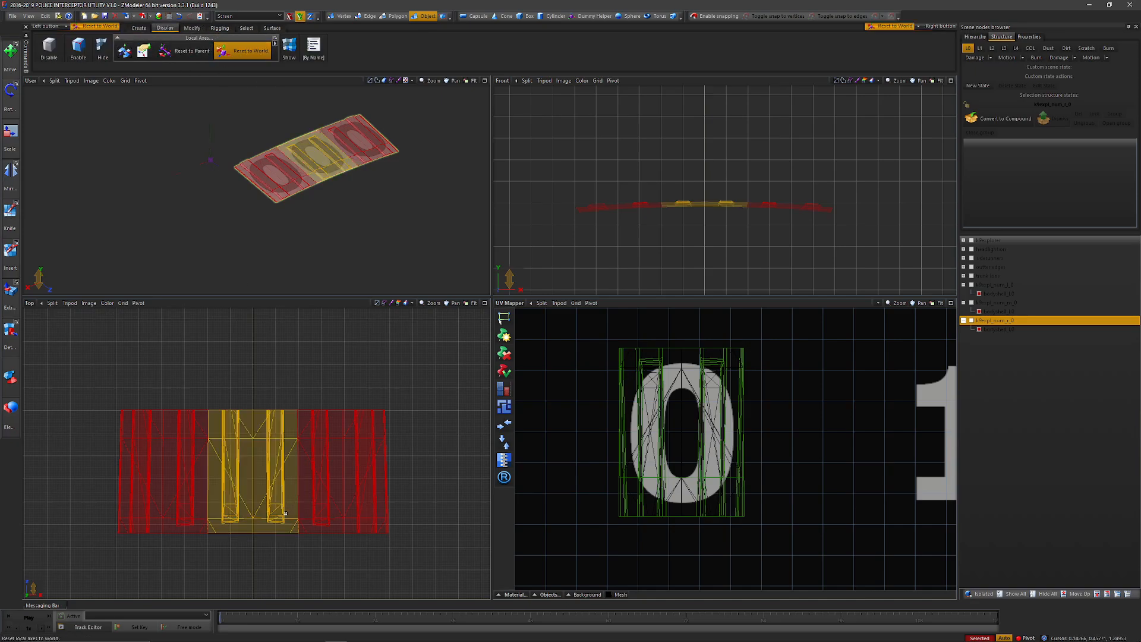
click(657, 279)
Rename the left and middle panel meshes after their num_l_0 and num_m_0 parents, with an _ng suffix
double_click(1038, 286)
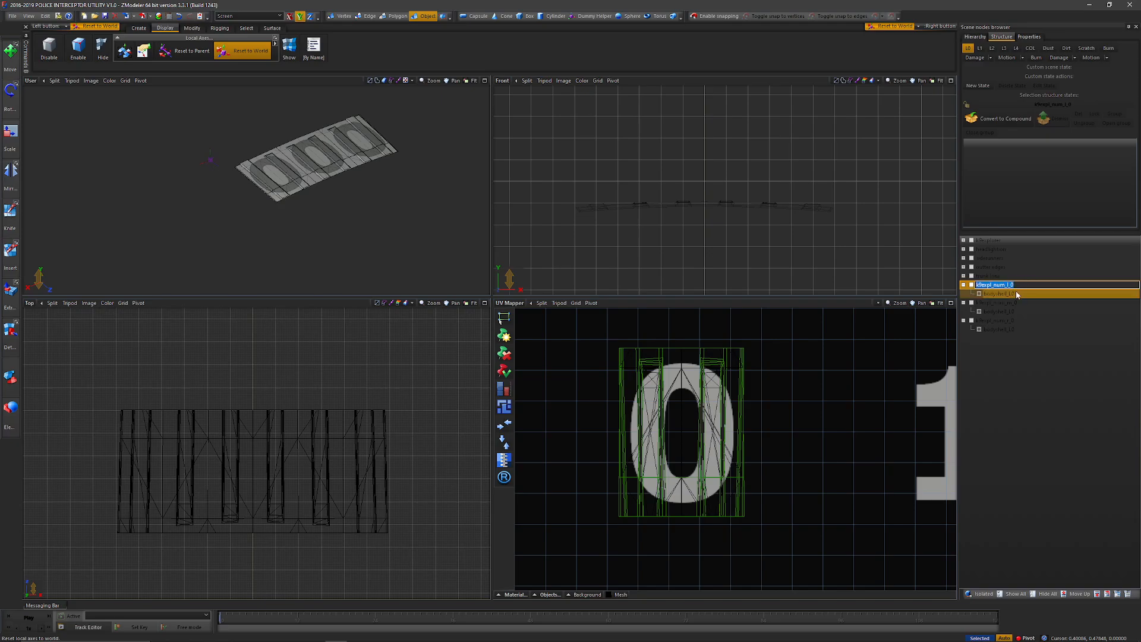
double_click(1037, 294)
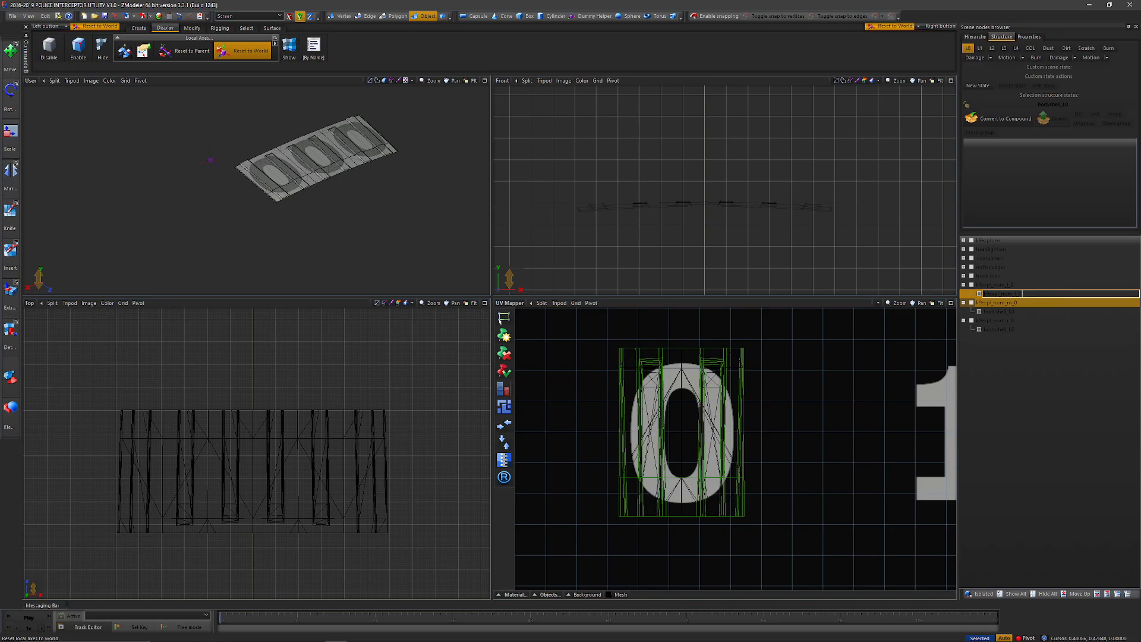
double_click(1033, 303)
double_click(1033, 311)
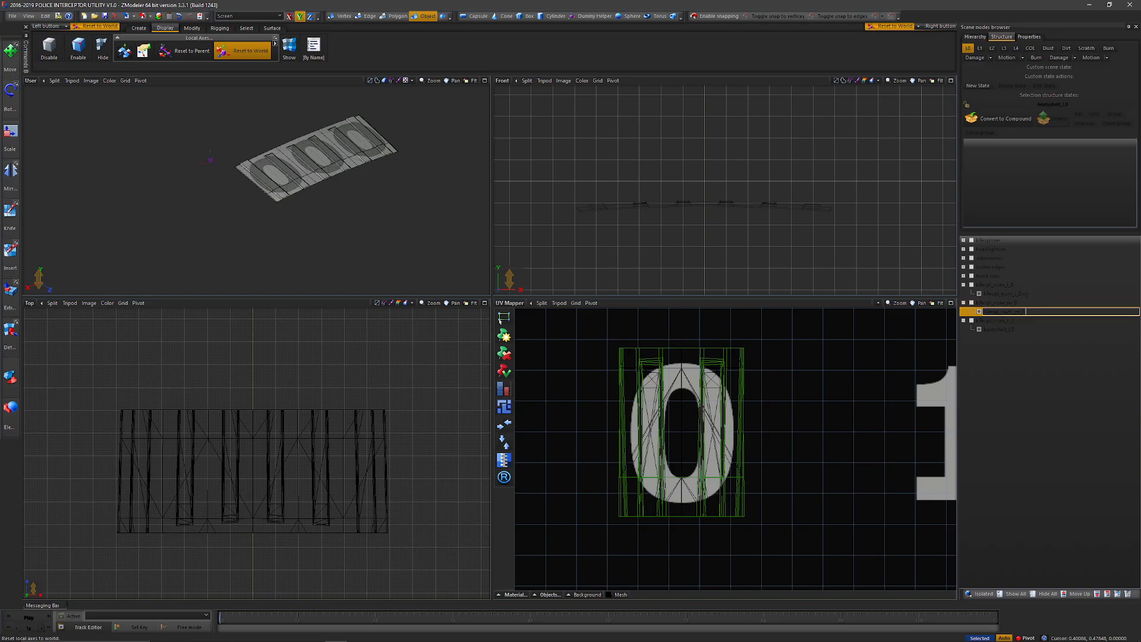
key(Return)
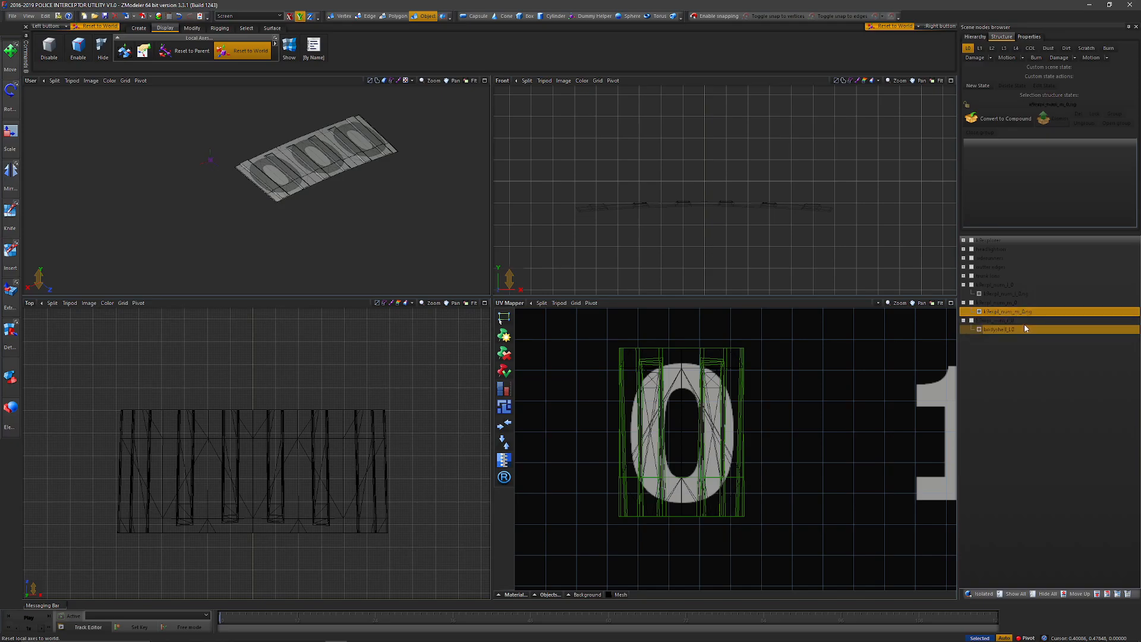
double_click(1028, 312)
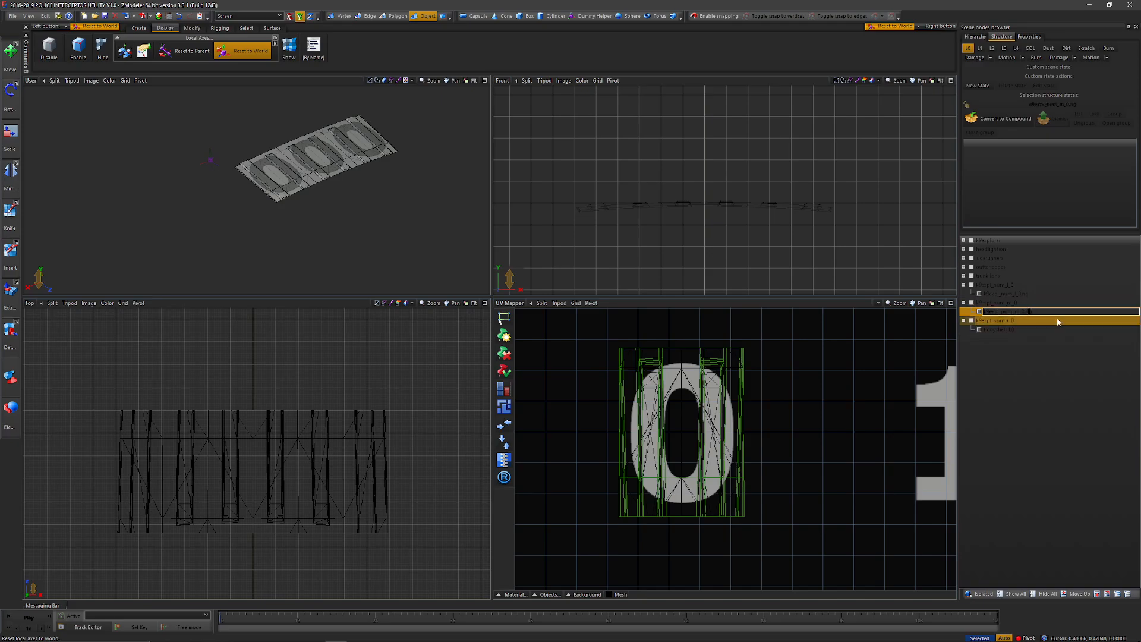
double_click(1031, 294)
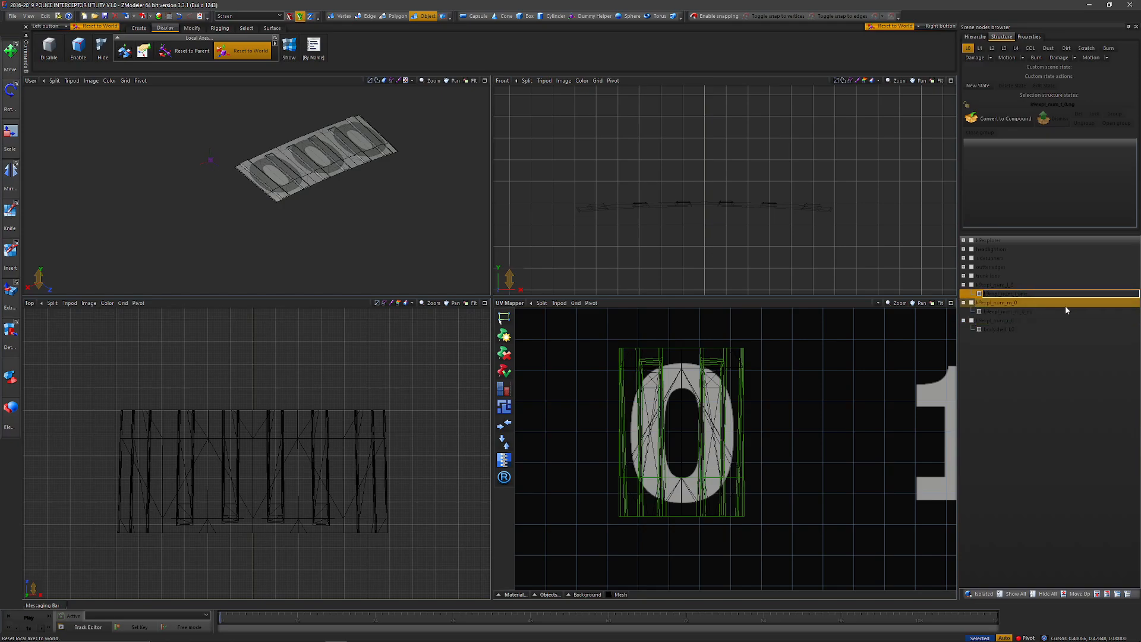
key(Return)
Rename the right panel mesh after its num_r_0 parent, with the same _ng suffix
click(1018, 321)
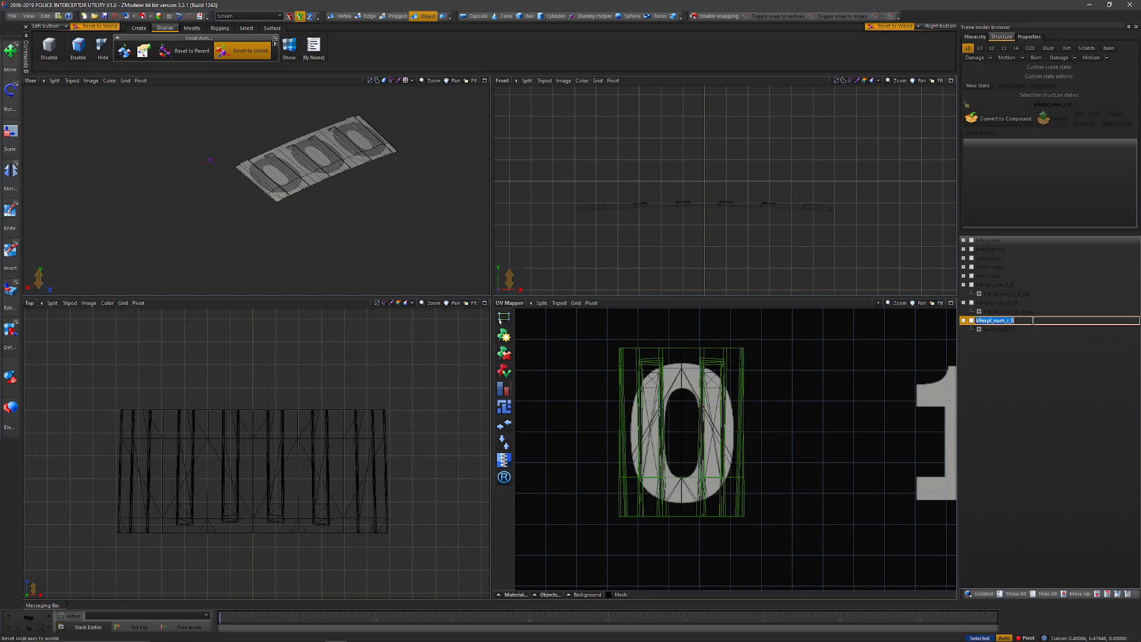
double_click(1032, 329)
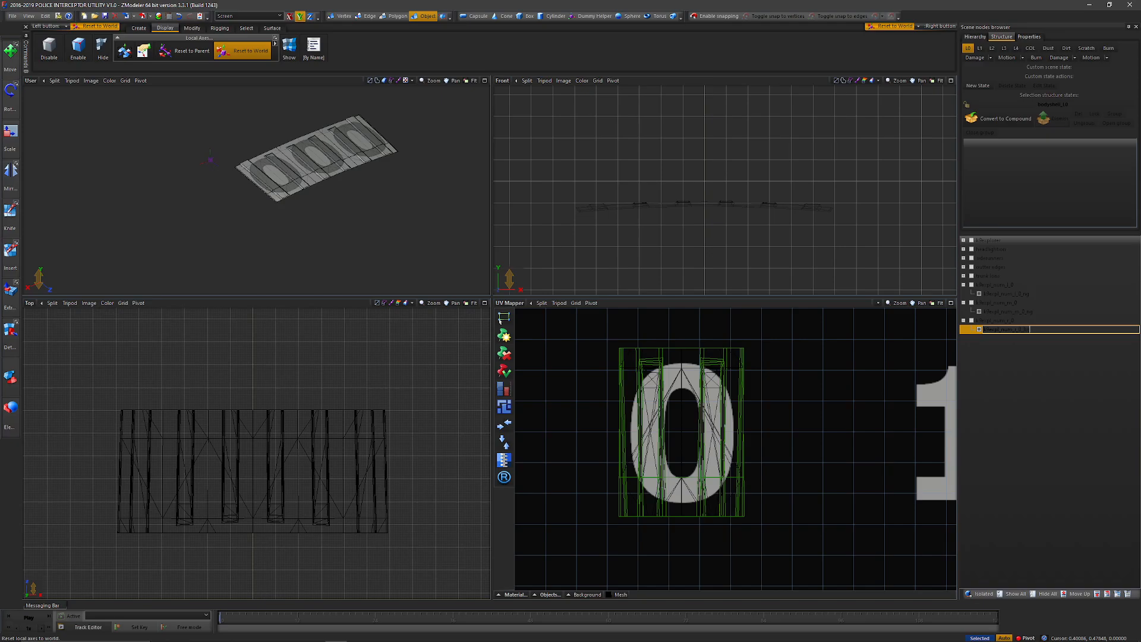
key(Return)
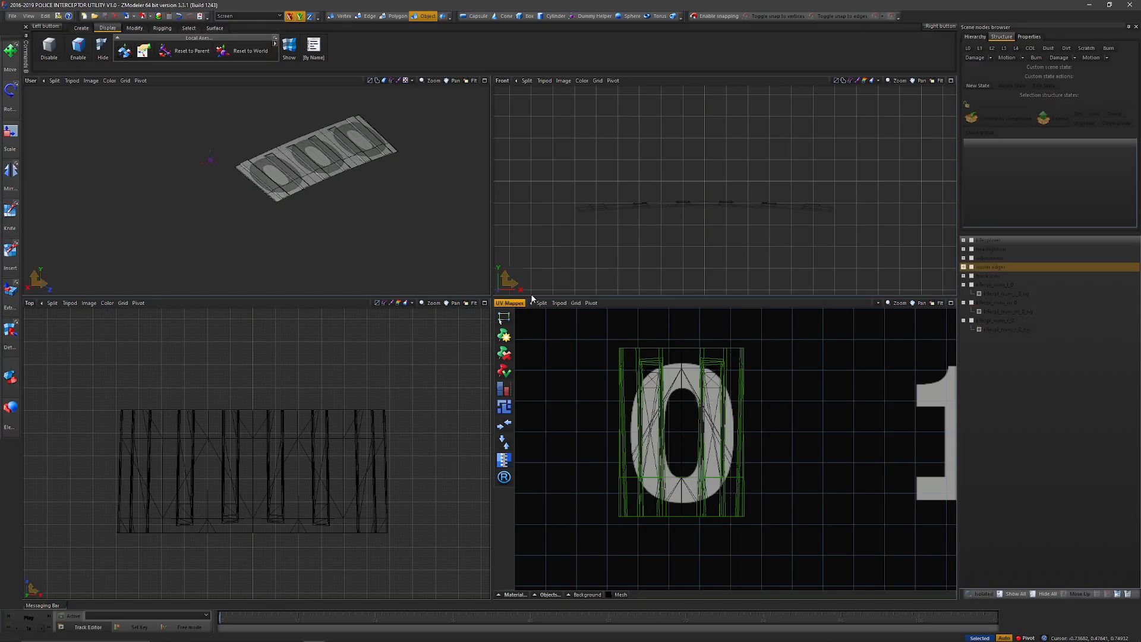
Show the three number dummies and collapse their branches in the scene hierarchy
click(971, 303)
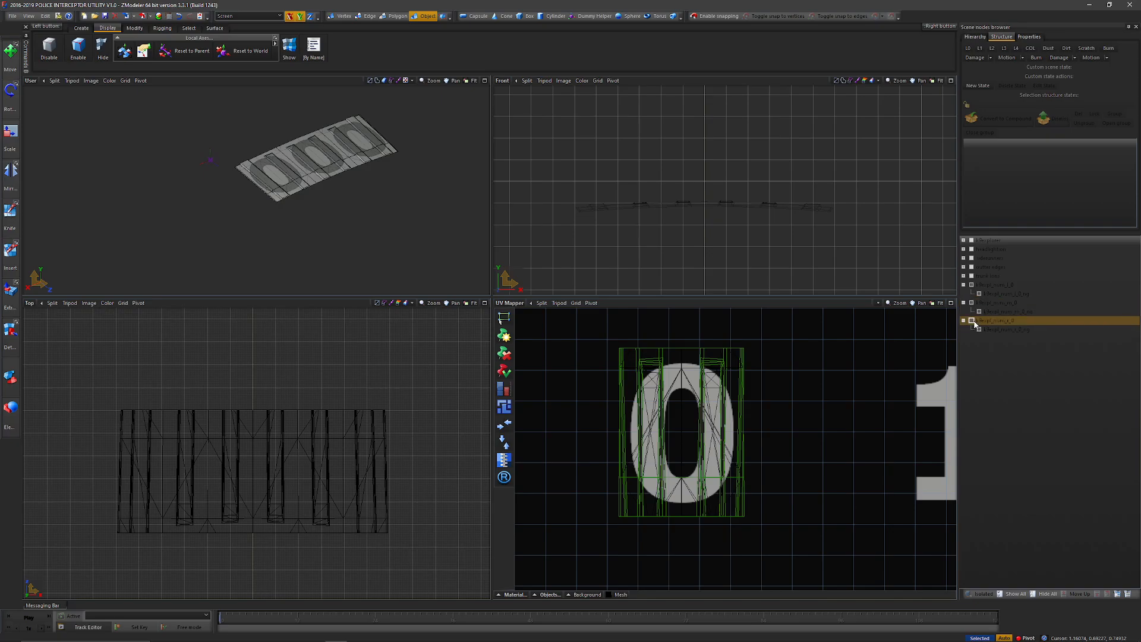
click(972, 321)
click(964, 321)
click(963, 303)
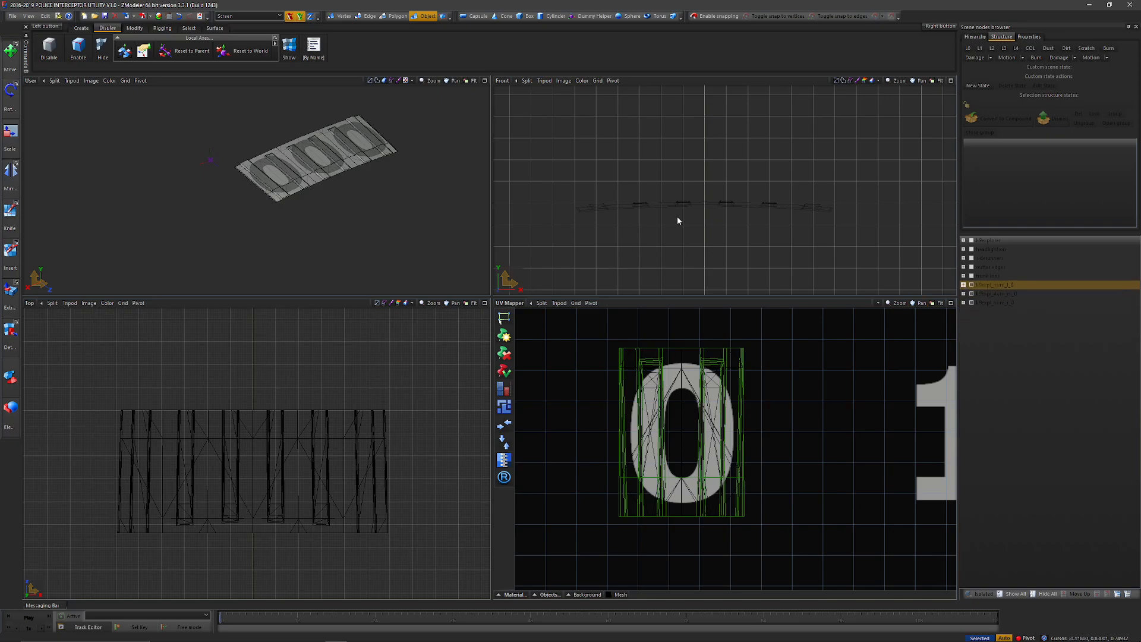
Select the three dummies with their sign panels and copy the whole set in place
scroll(677, 219, down, 3)
drag(598, 156, 770, 284)
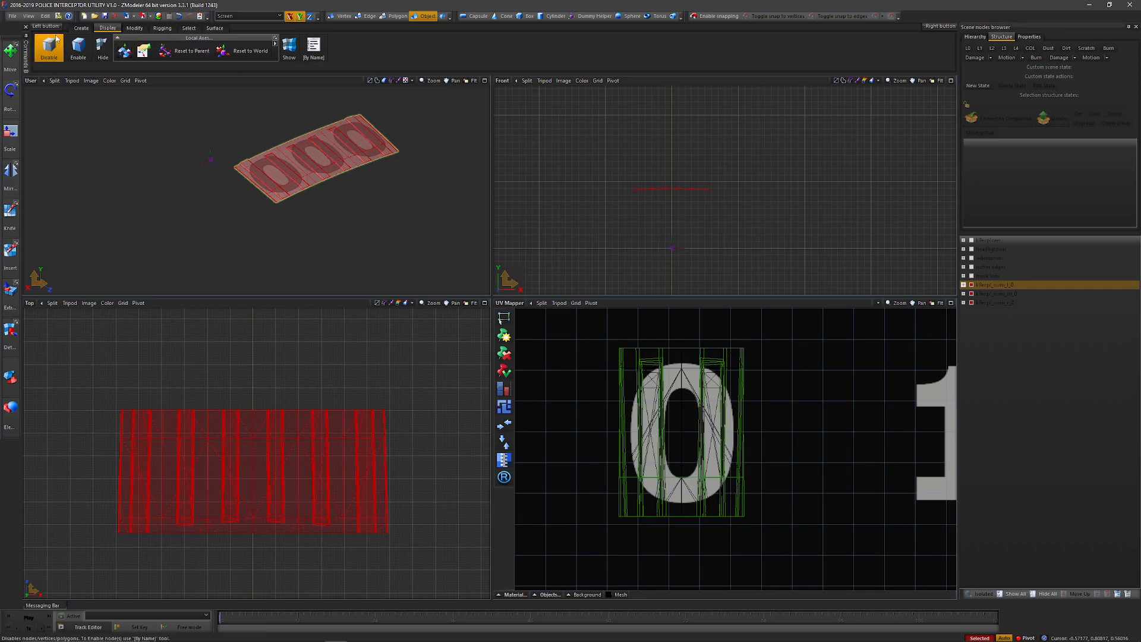
click(82, 28)
click(44, 48)
click(273, 476)
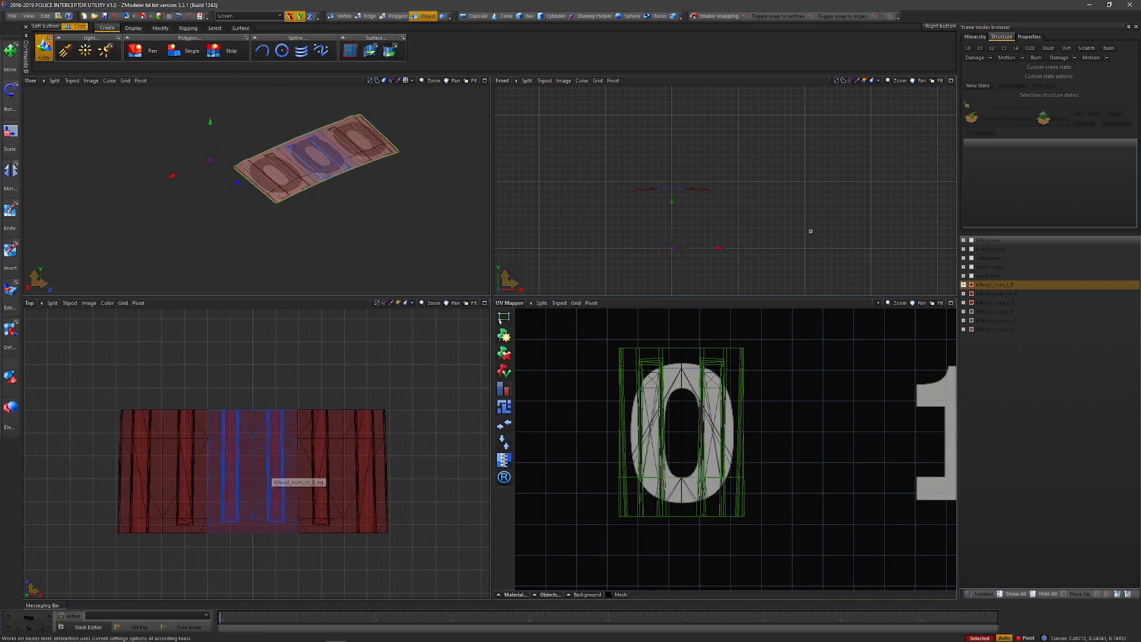
key(space)
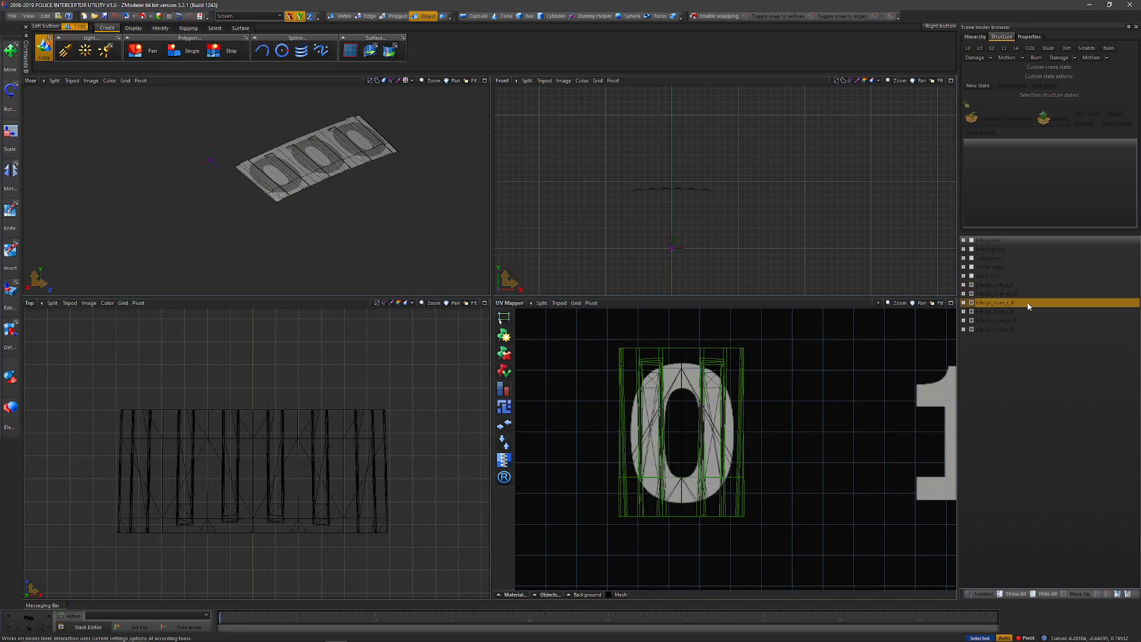
Renumber the three copied parent dummies from 0 to 1: num_l_1, num_m_1 and num_r_1
click(1031, 310)
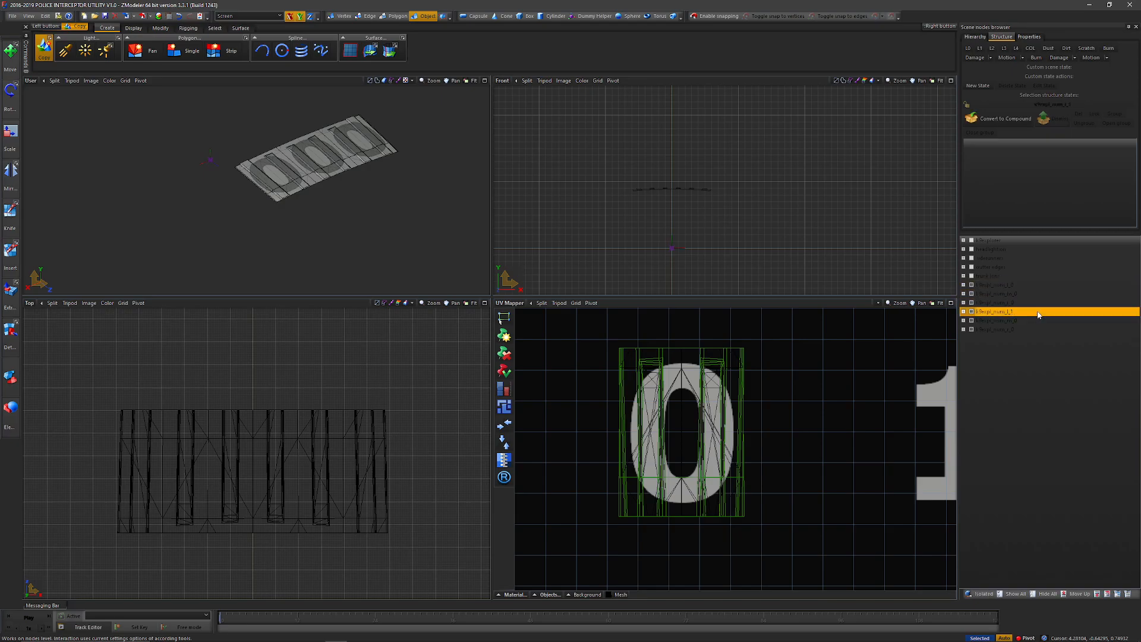
click(1040, 321)
click(1049, 321)
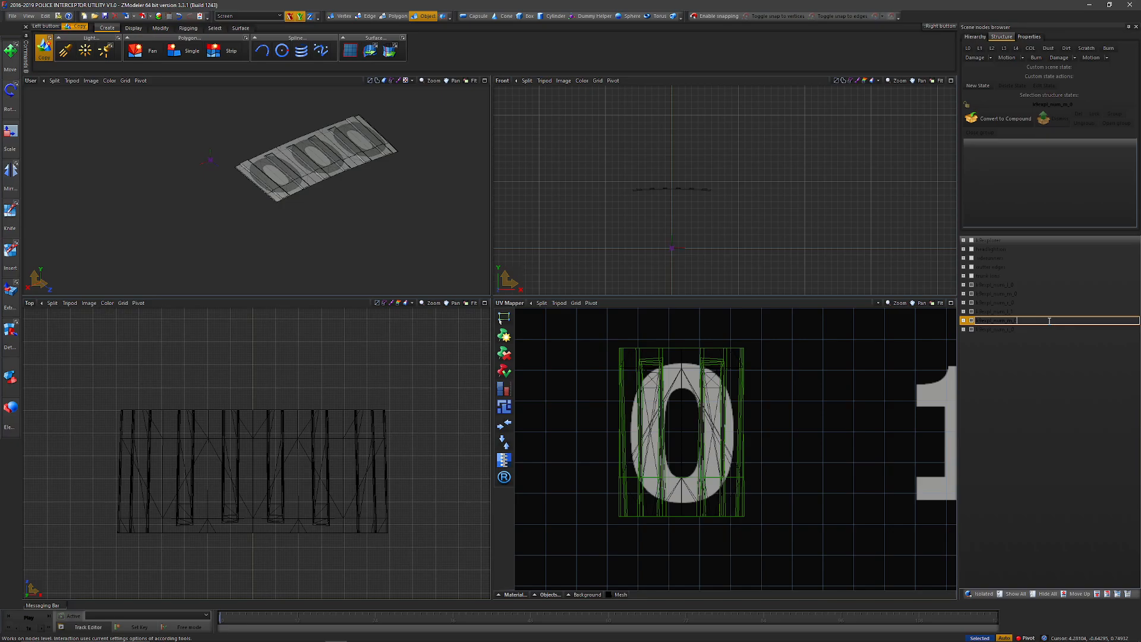
key(BackSpace)
text(1)
key(Return)
click(1045, 330)
click(1044, 329)
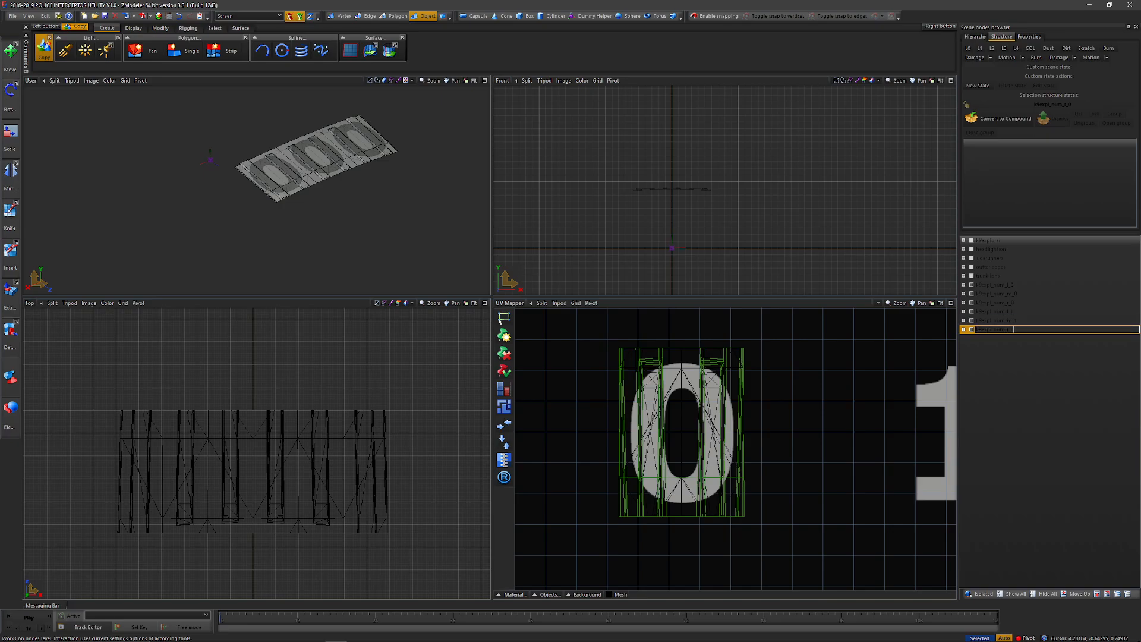
text(1)
key(Return)
Expand the copied dummies and renumber their child meshes to num_l_1_ng, num_m_1_ng and num_r_1_ng
click(964, 330)
click(963, 321)
click(963, 311)
click(1042, 322)
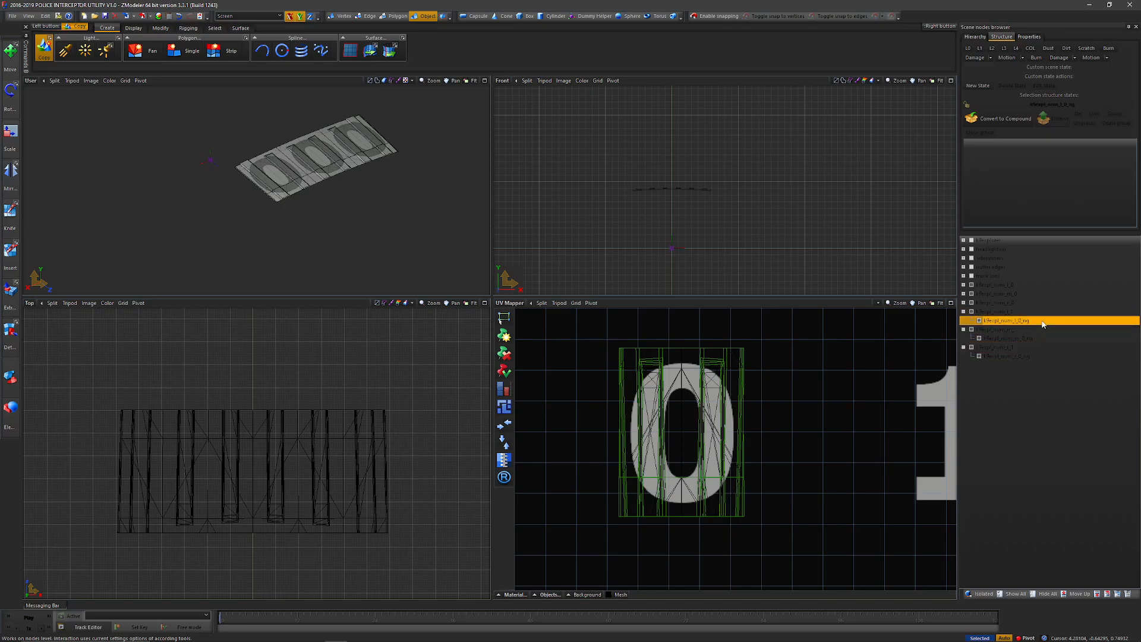
click(1022, 322)
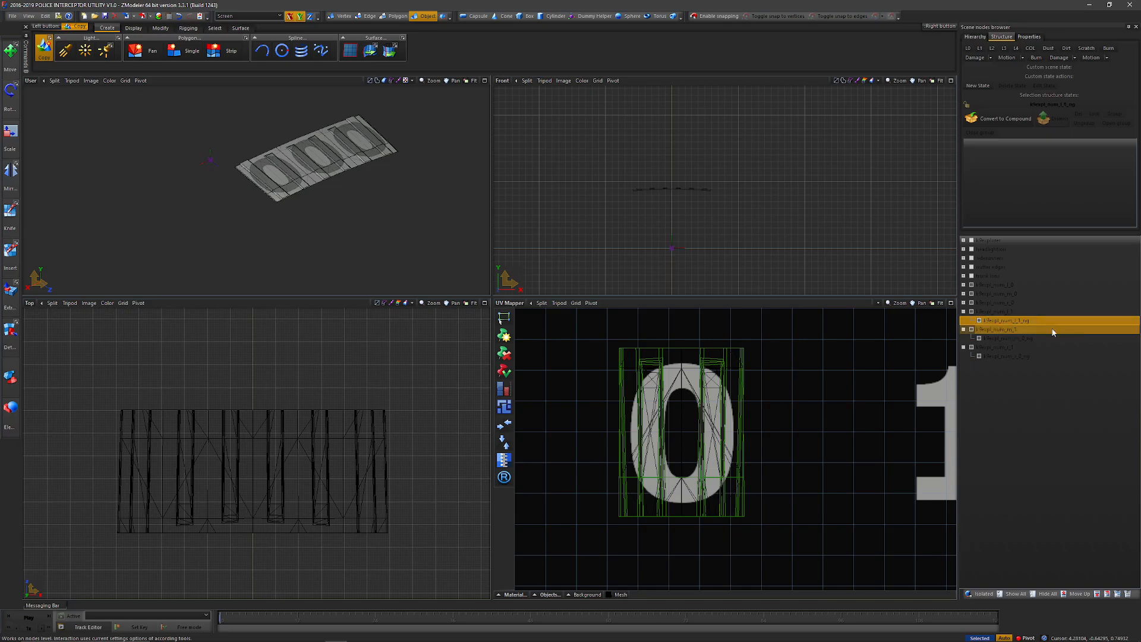
click(1052, 338)
click(1052, 338)
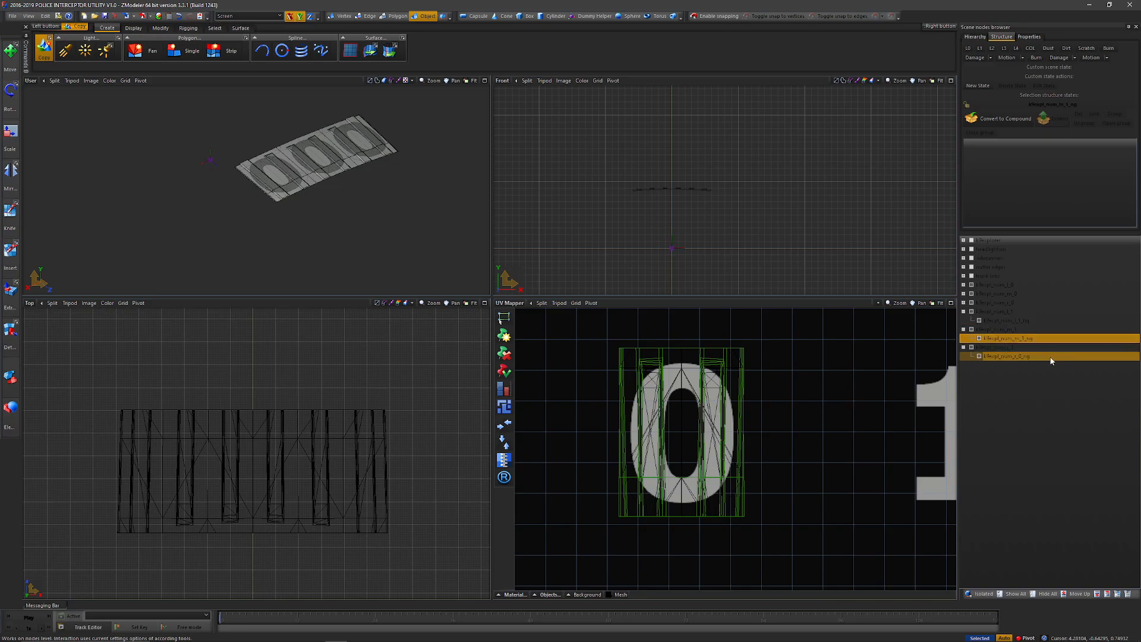
click(1051, 357)
click(1051, 356)
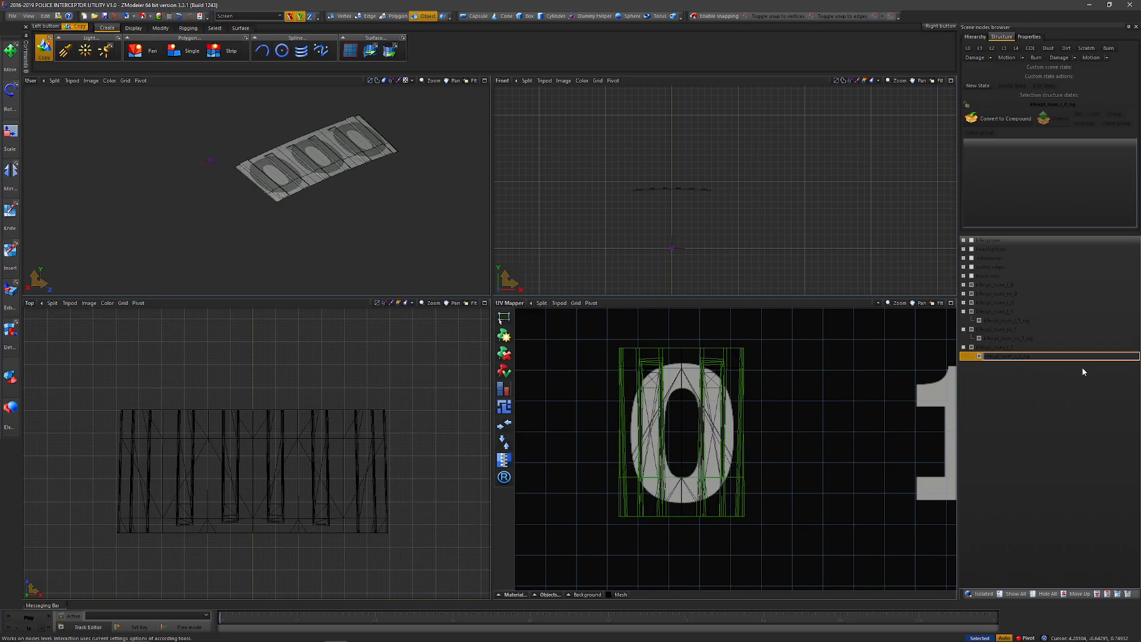
key(Left)
key(Left)
key(Left)
key(BackSpace)
text(1)
key(Return)
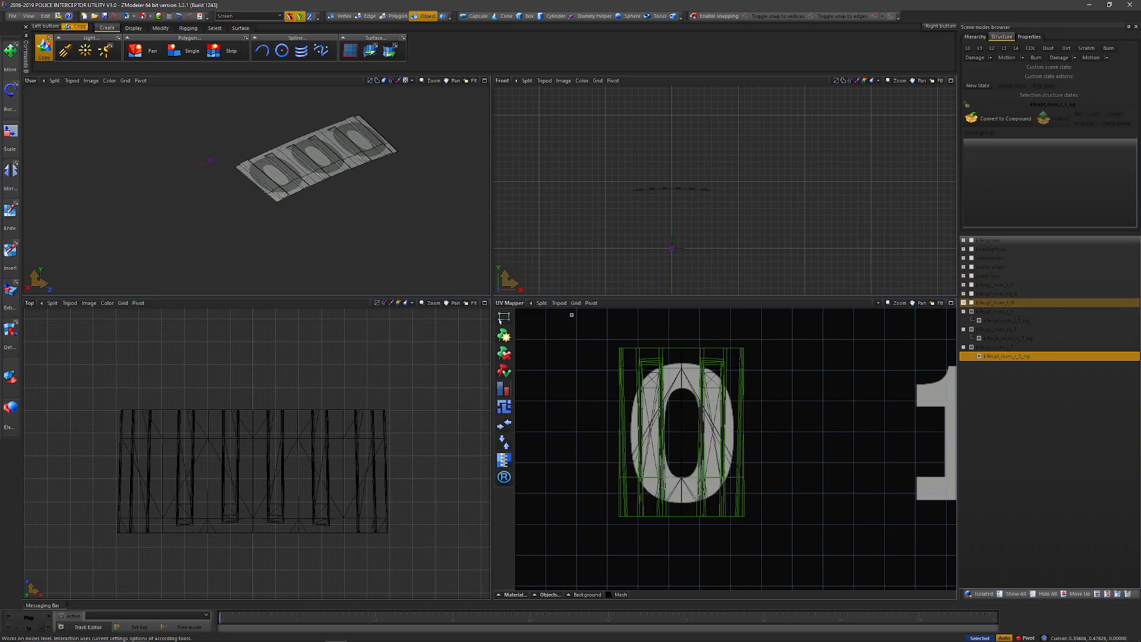
Reload the UV mapper with the three copied panels, keeping their old mapping, and display their material texture behind the UVs
click(510, 304)
click(506, 313)
click(499, 304)
click(527, 407)
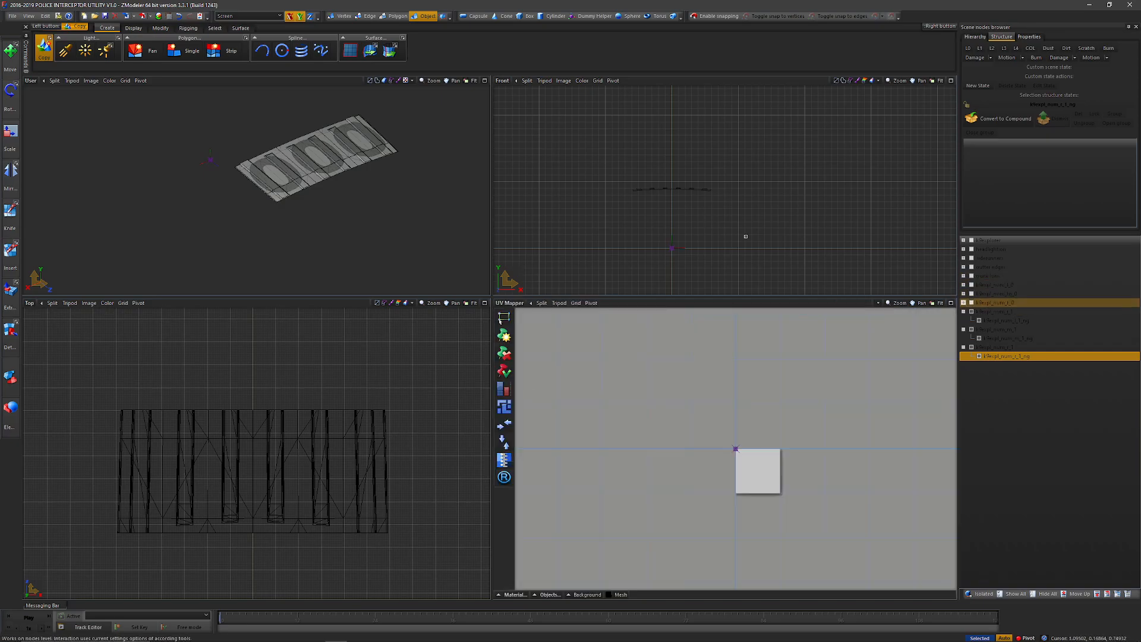
key(ctrl+a)
right_click(759, 202)
click(841, 240)
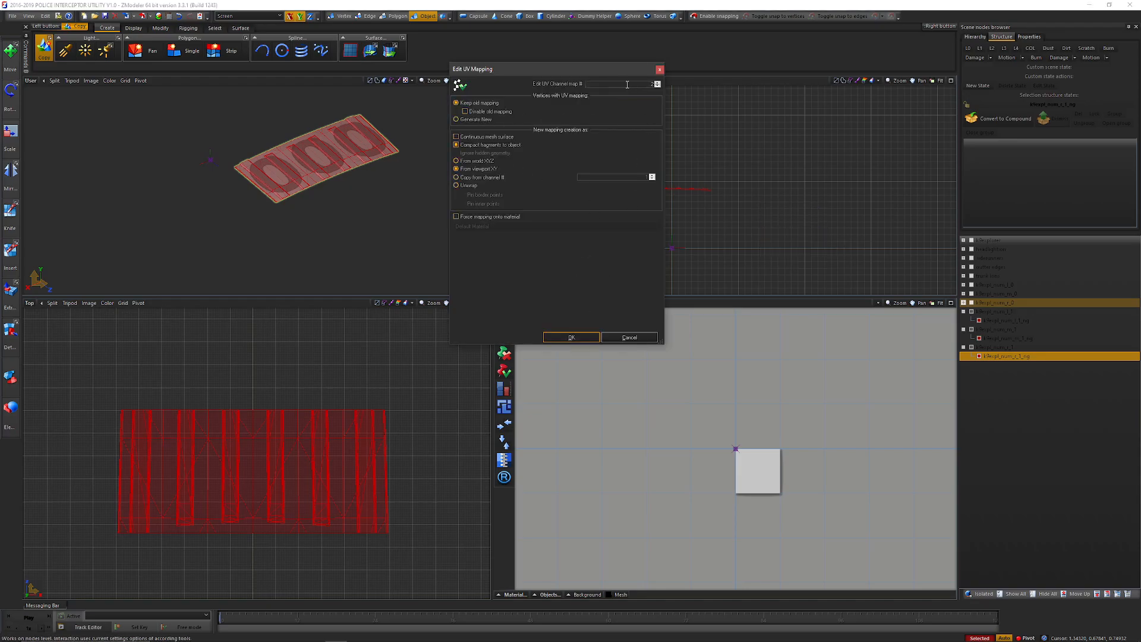
click(565, 337)
click(512, 594)
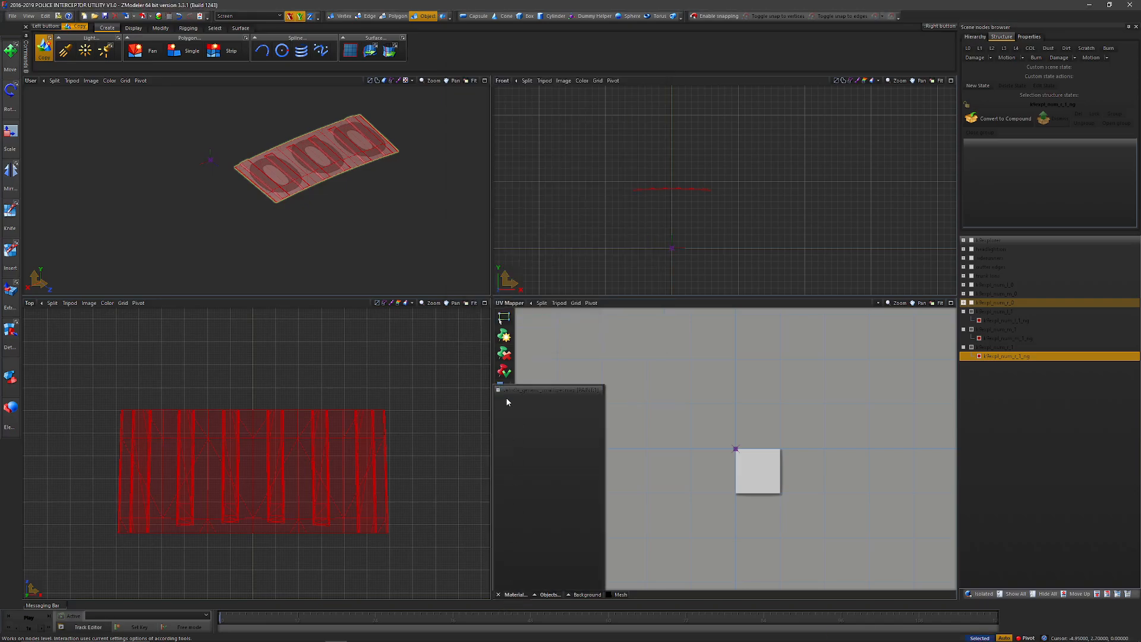
click(523, 390)
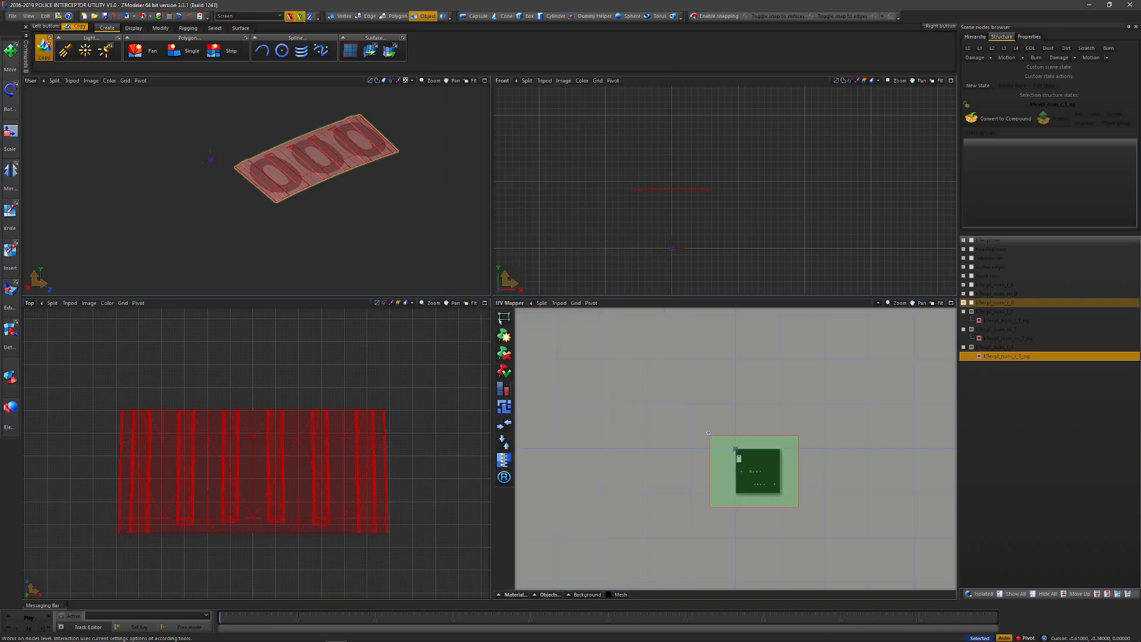
Move the copied panels' UVs horizontally from the 0 onto the digit 1 in the texture
click(163, 29)
click(182, 47)
click(300, 17)
scroll(777, 436, up, 3)
scroll(731, 520, up, 12)
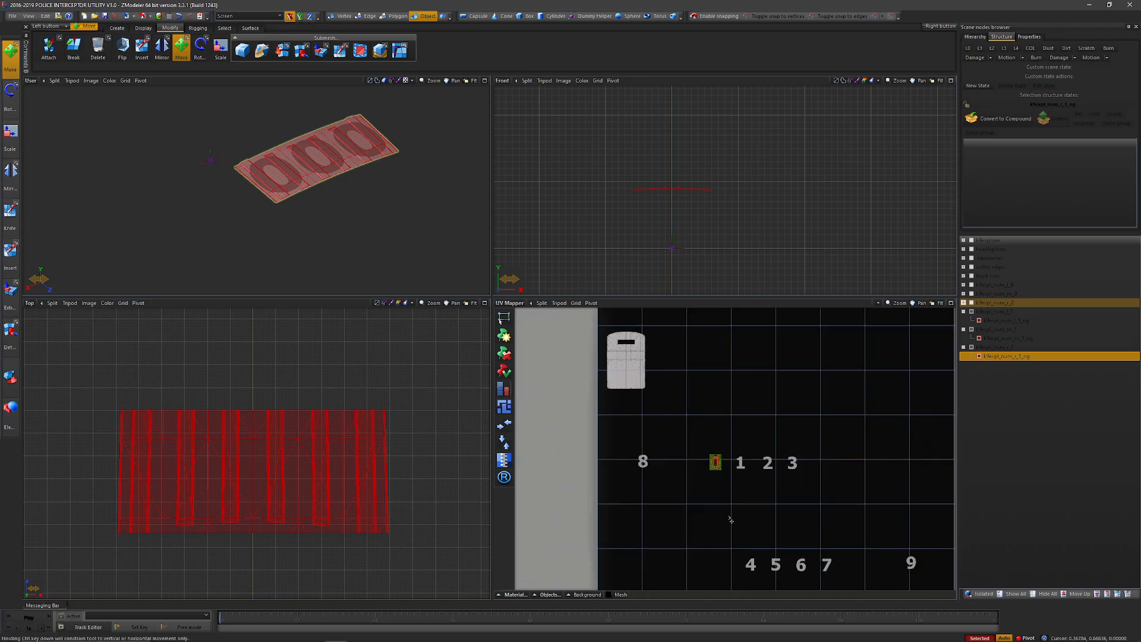
drag(800, 461, 929, 460)
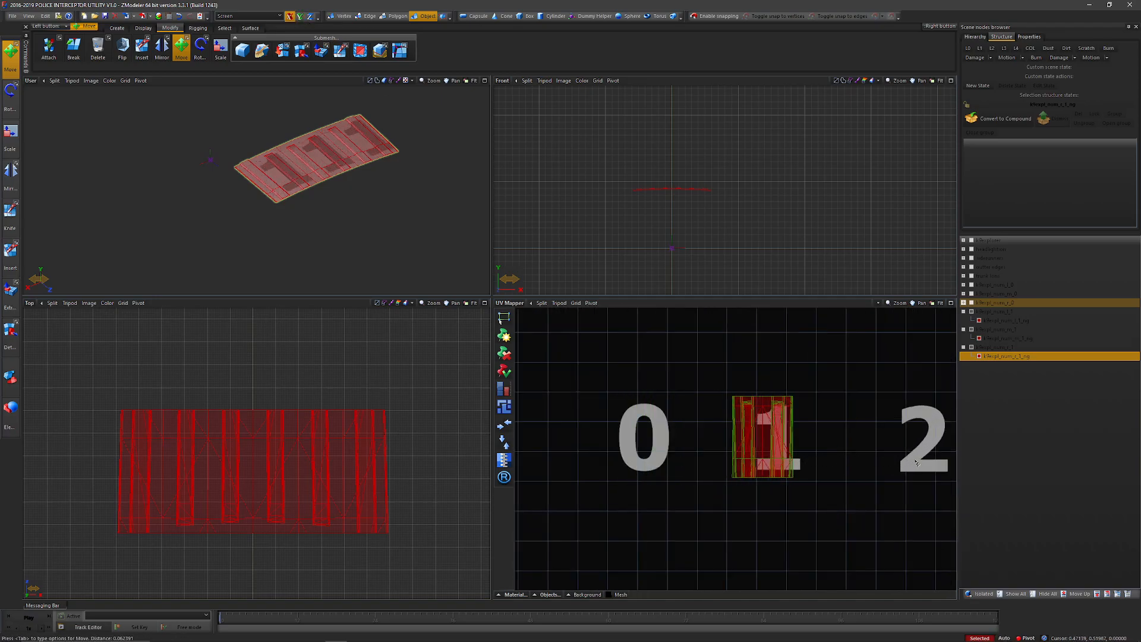
Nudge the panel UVs sideways so that the digit 1 sits centred within them
scroll(832, 454, up, 4)
scroll(779, 453, up, 4)
scroll(778, 453, up, 3)
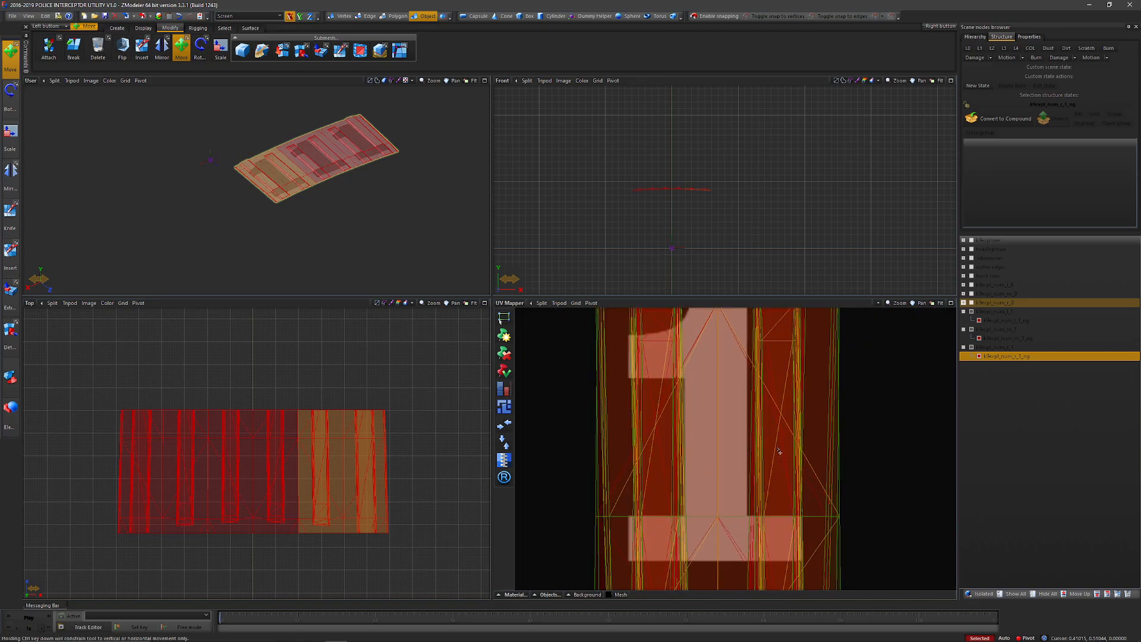
drag(777, 453, 777, 453)
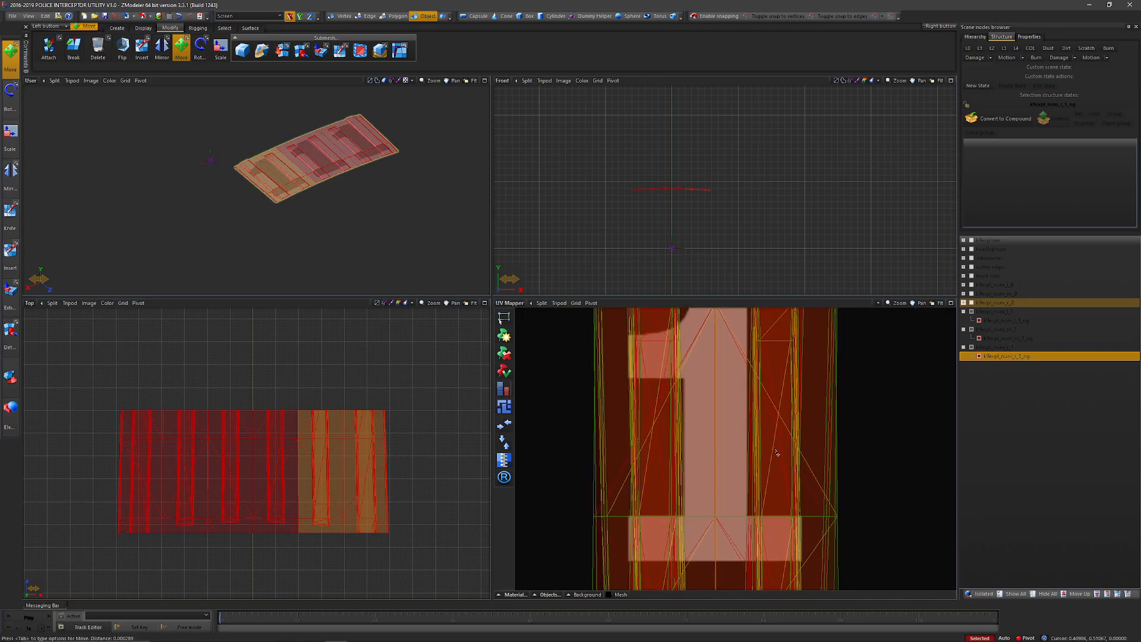
click(896, 408)
Deselect the panels, then leave only num_l_1 and num_m_0 shown side by side for comparing the two digits
alt+middle_drag(294, 151, 331, 141)
scroll(331, 141, down, 3)
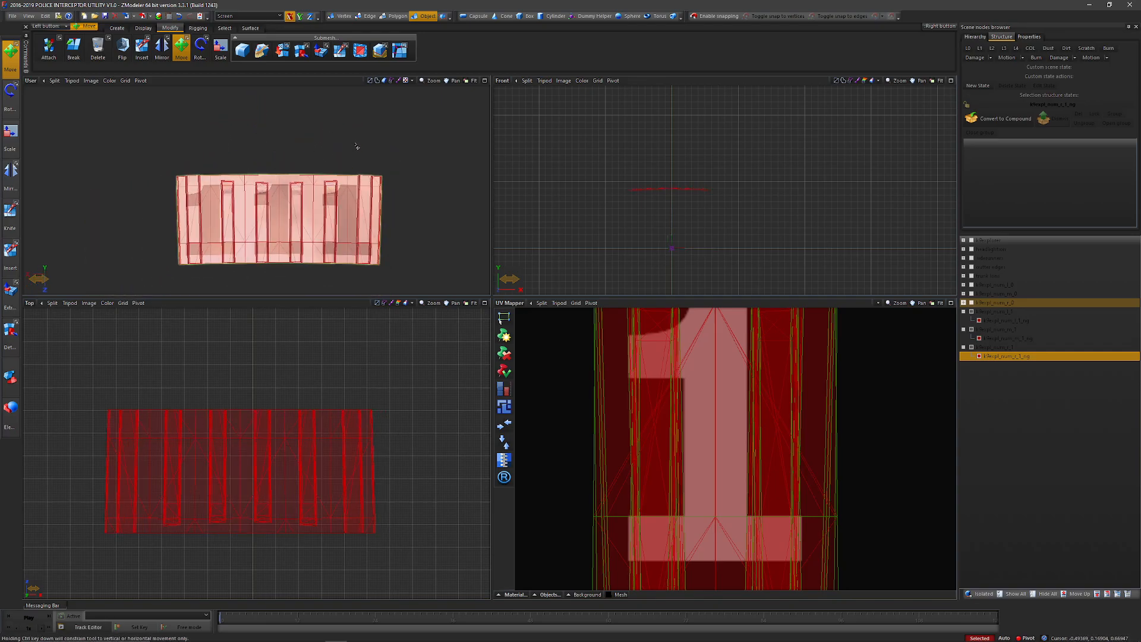
click(357, 136)
click(978, 337)
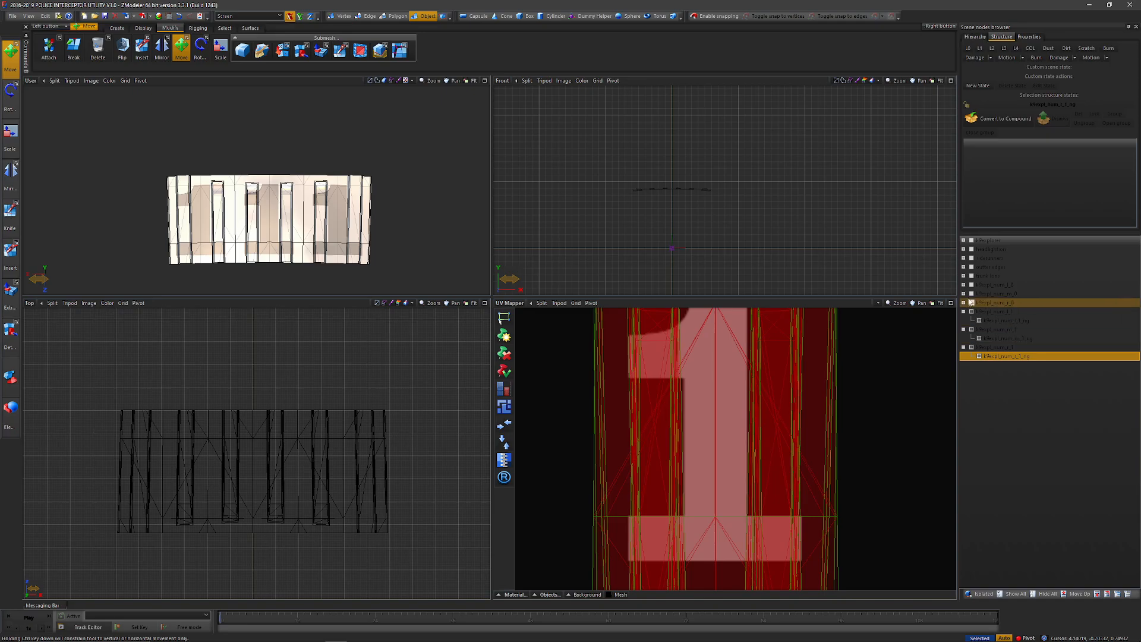
alt+middle_drag(429, 154, 434, 134)
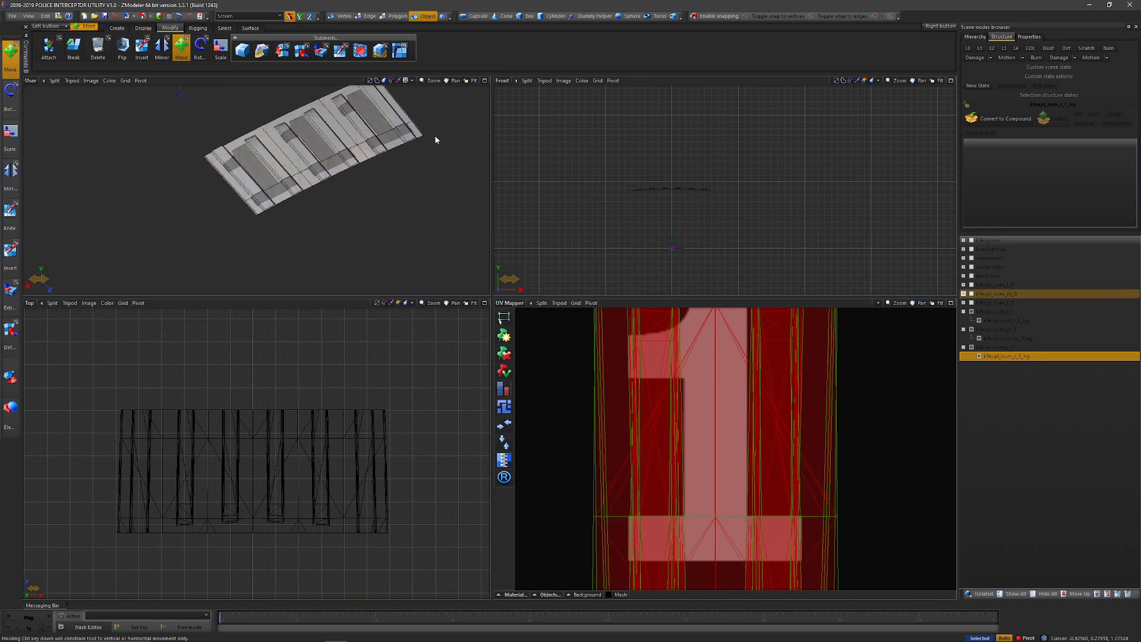
click(964, 330)
click(972, 330)
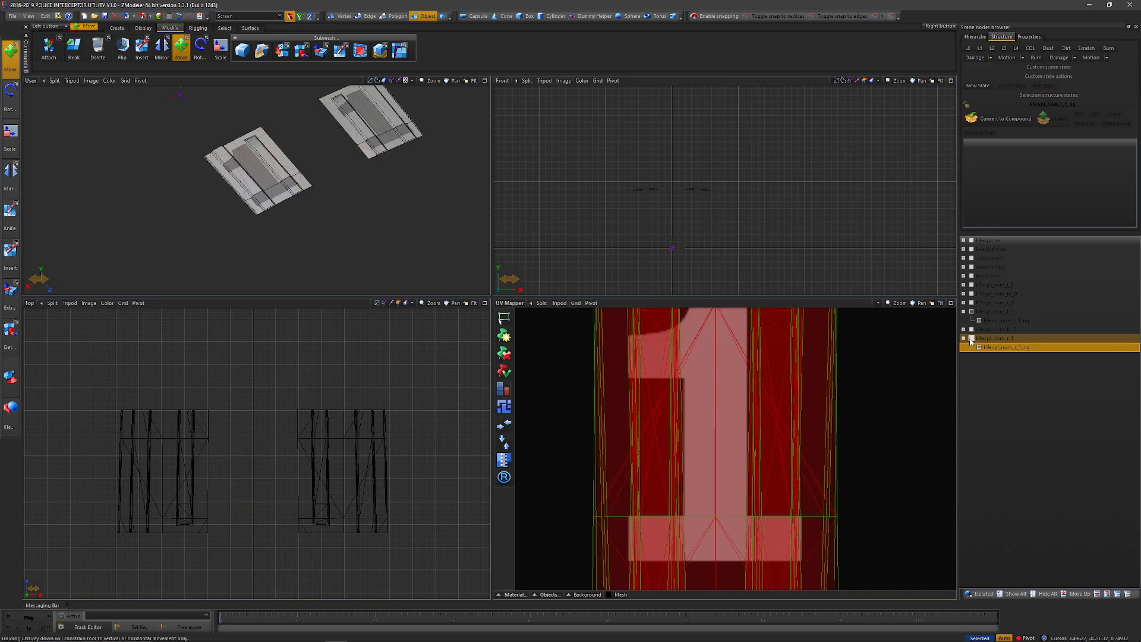
click(972, 339)
click(963, 338)
click(964, 293)
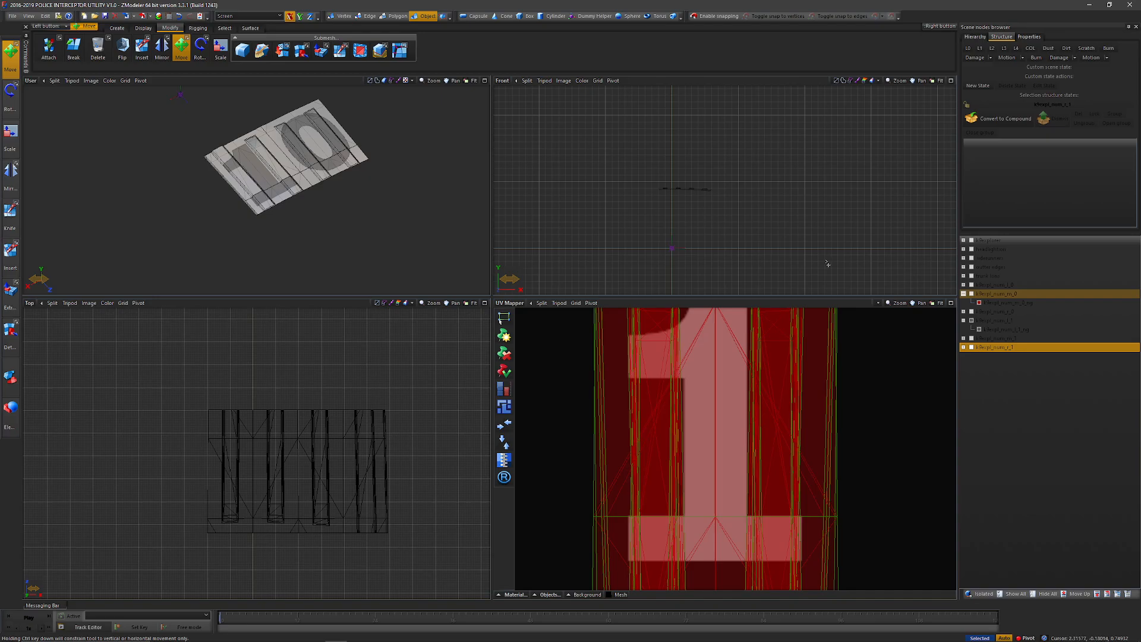
Compare the 1 and 0 panels in the 3D view and nudge the digit 1 UVs to fine-tune their alignment
middle_drag(452, 208, 403, 186)
scroll(314, 186, up, 5)
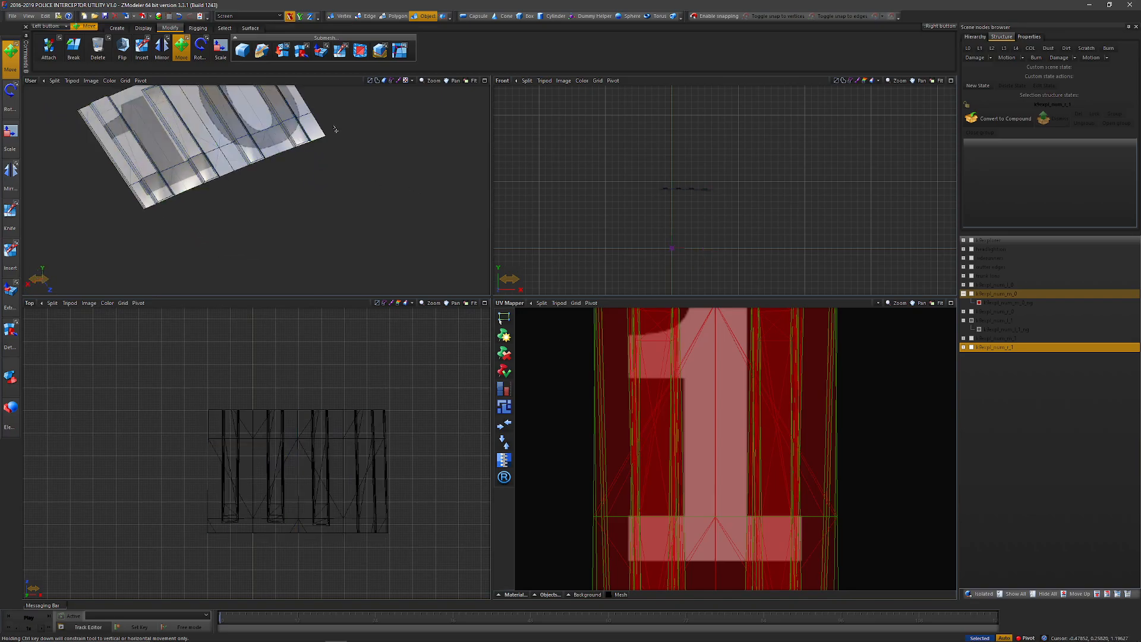
middle_drag(361, 130, 353, 127)
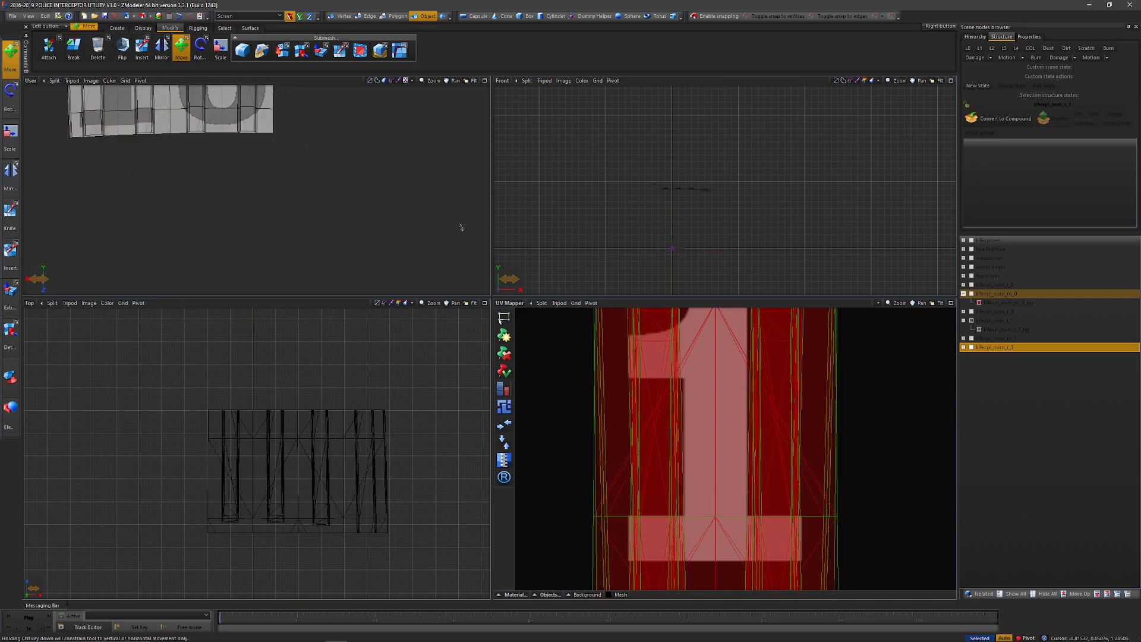
scroll(693, 421, down, 3)
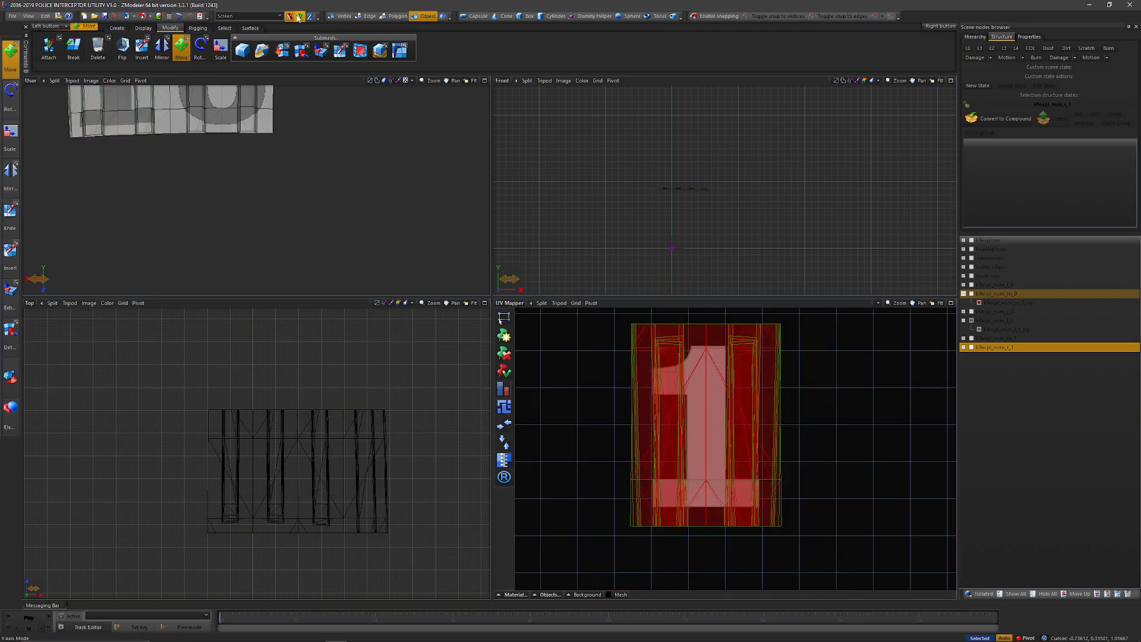
scroll(330, 236, up, 3)
scroll(744, 455, up, 4)
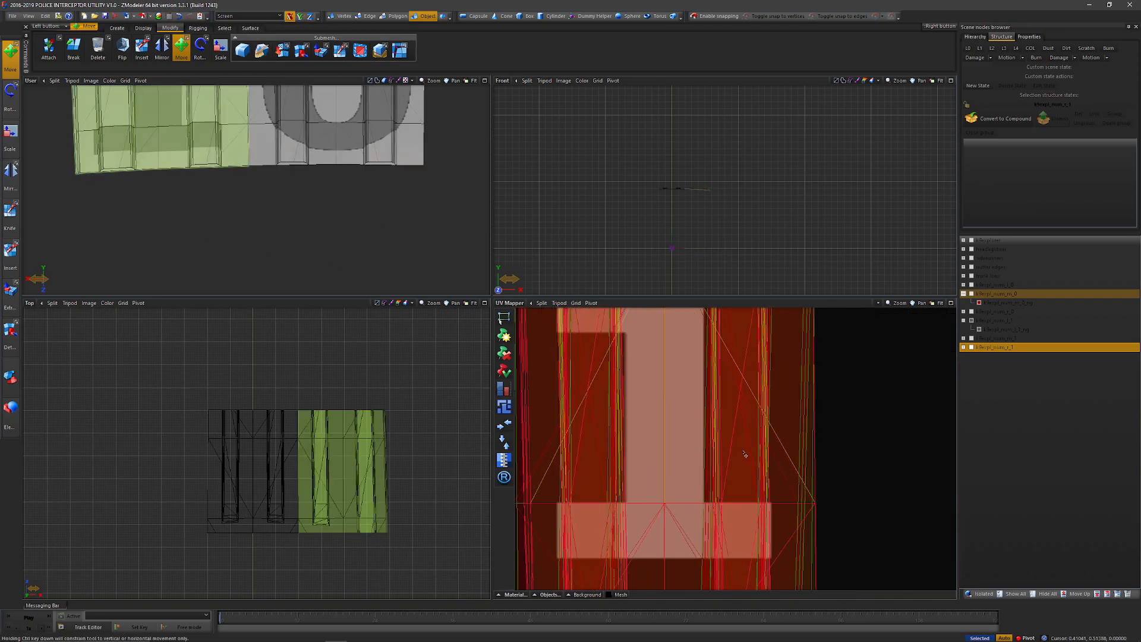
drag(742, 448, 740, 449)
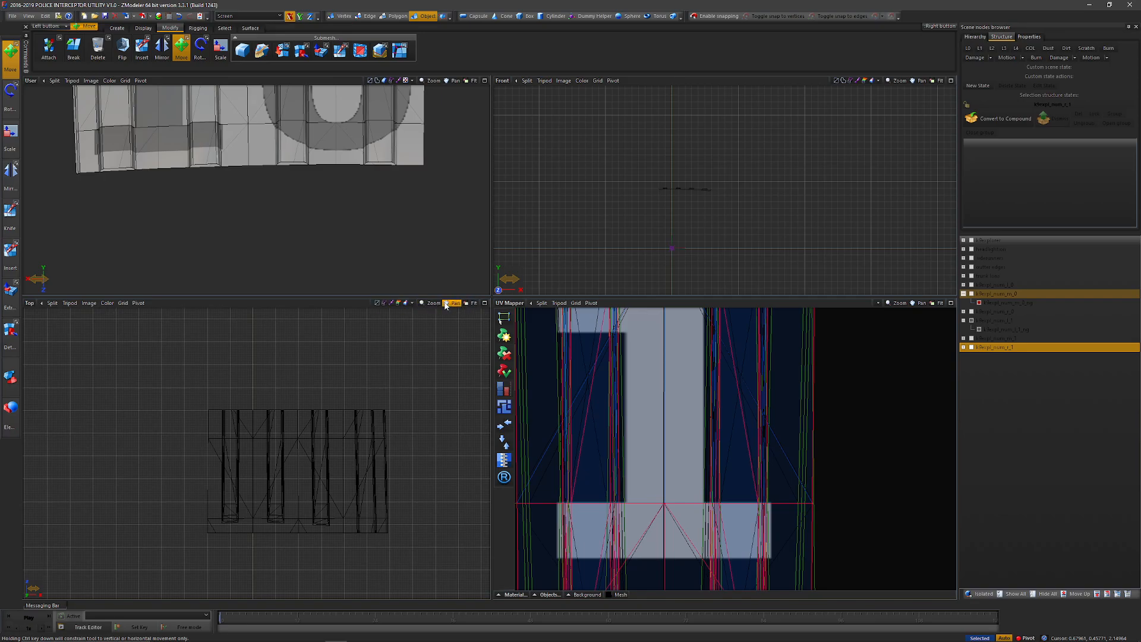
Turn on textures in the Top viewport and try its flat-shaded display
click(407, 304)
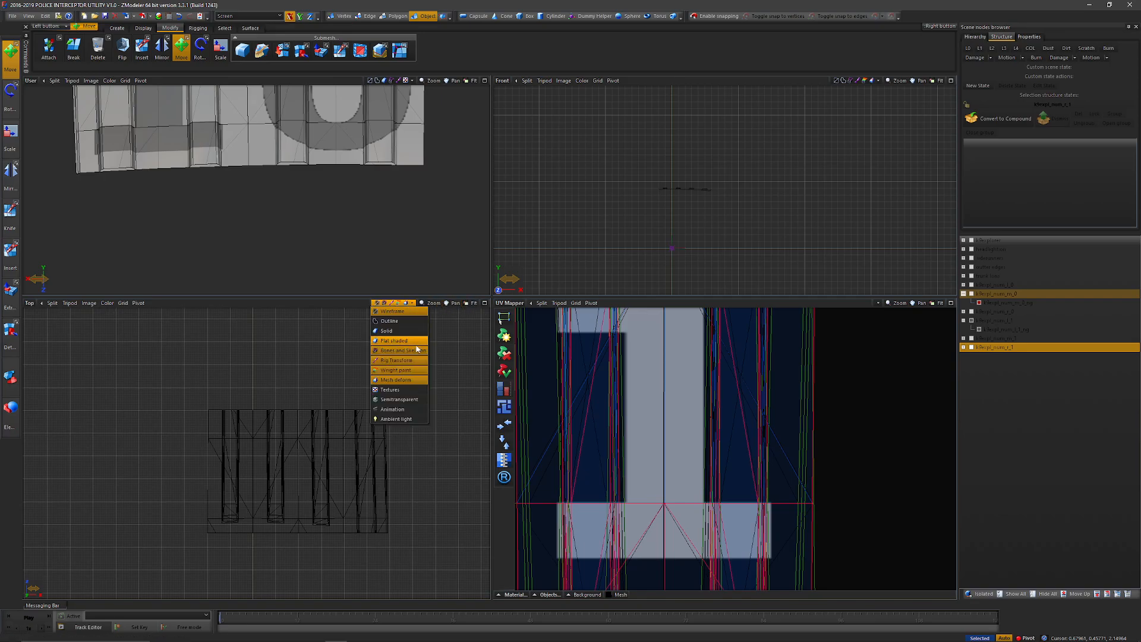
click(474, 387)
click(389, 305)
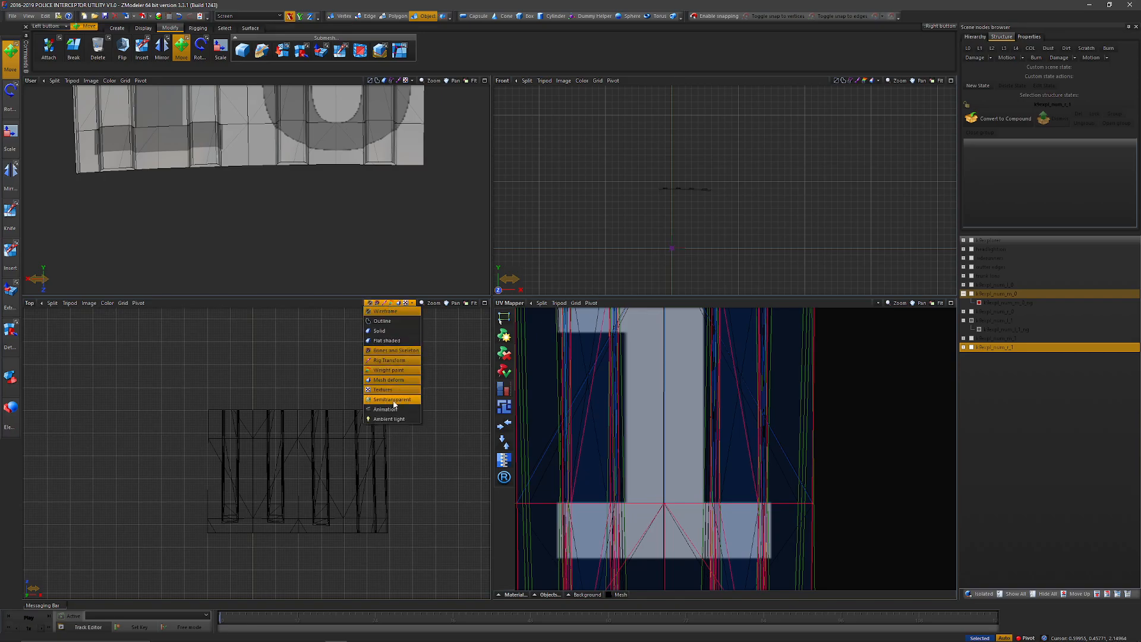
click(387, 340)
click(391, 304)
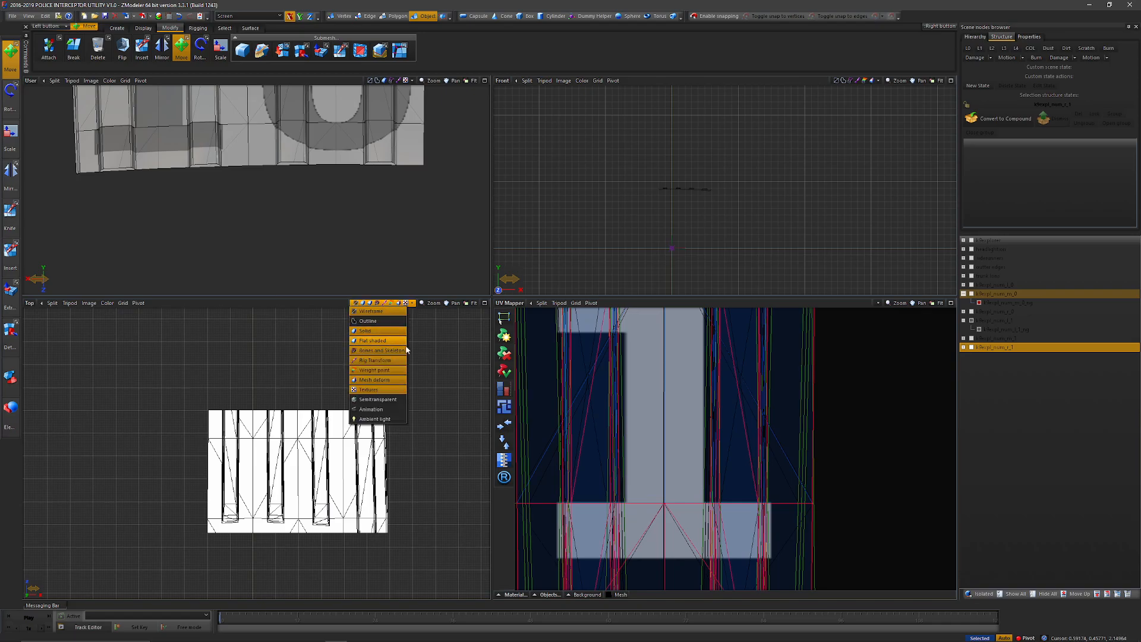
click(404, 343)
click(390, 304)
click(440, 350)
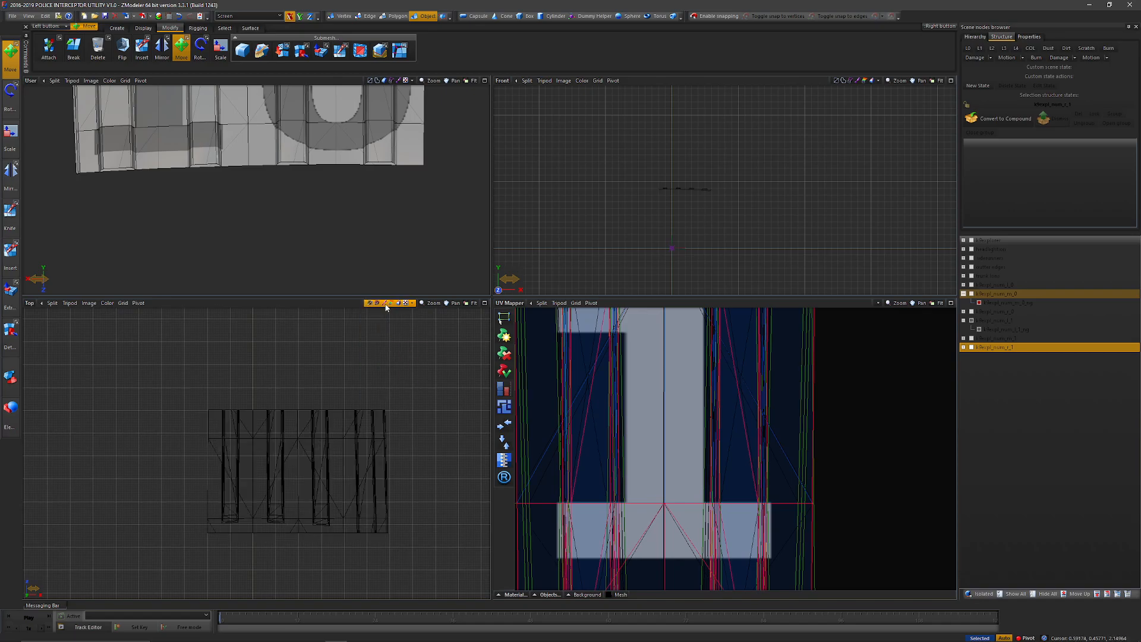
Turn on semitransparent and flat-shaded display in the Top viewport
click(381, 304)
click(399, 402)
click(376, 308)
click(416, 345)
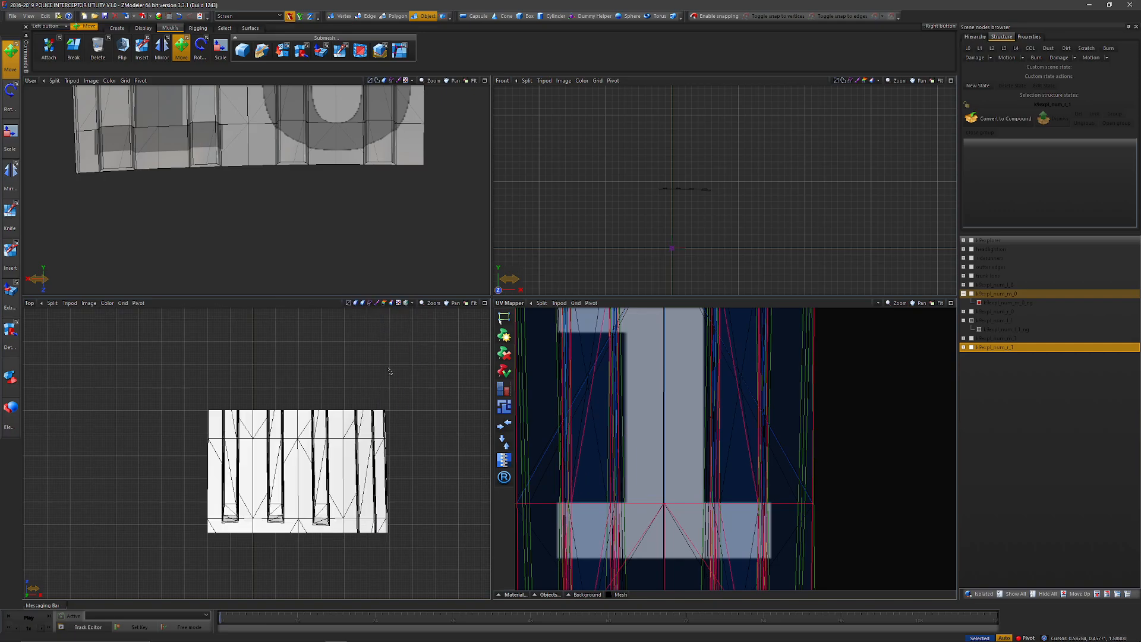
click(373, 304)
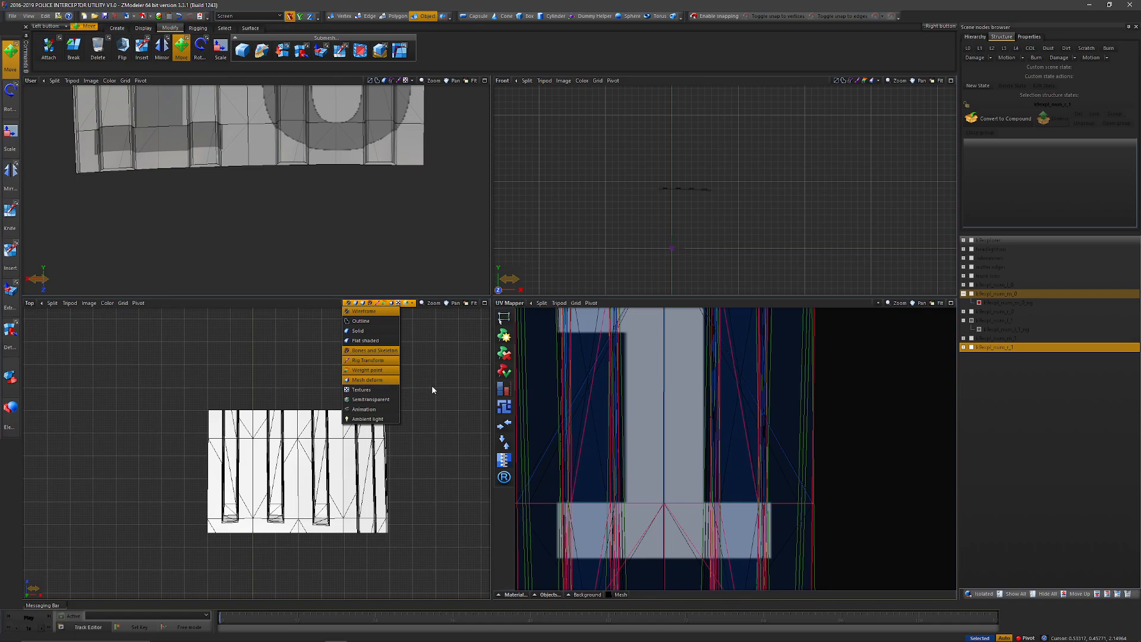
Switch the Top view to wireframe display and frame the digits in the 3D and UV views
click(392, 325)
scroll(323, 262, down, 4)
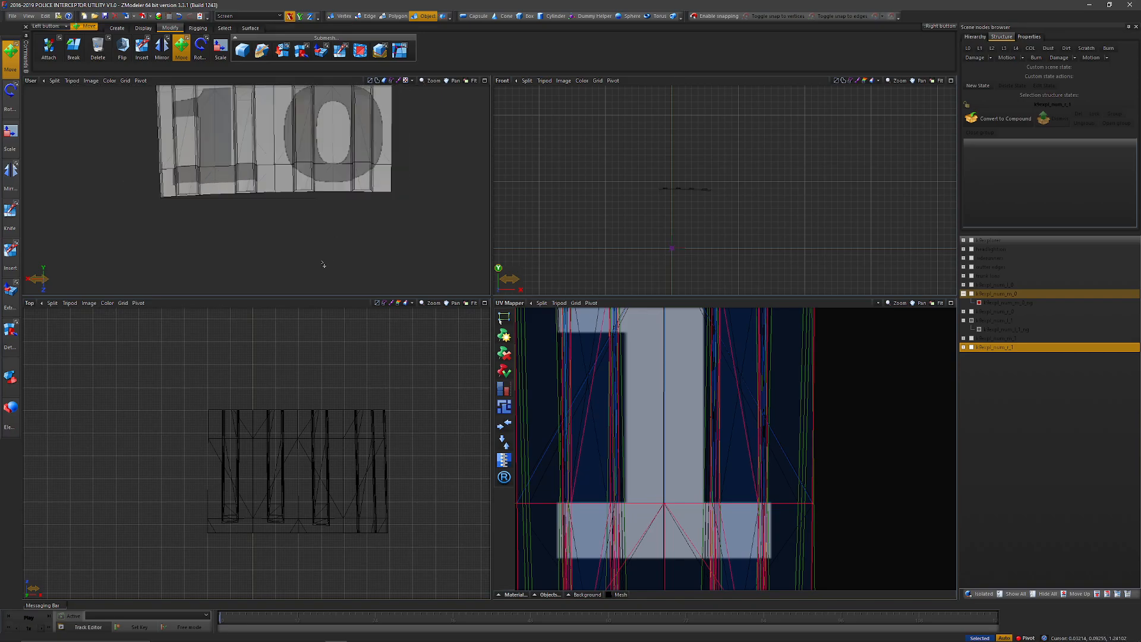
scroll(244, 113, up, 2)
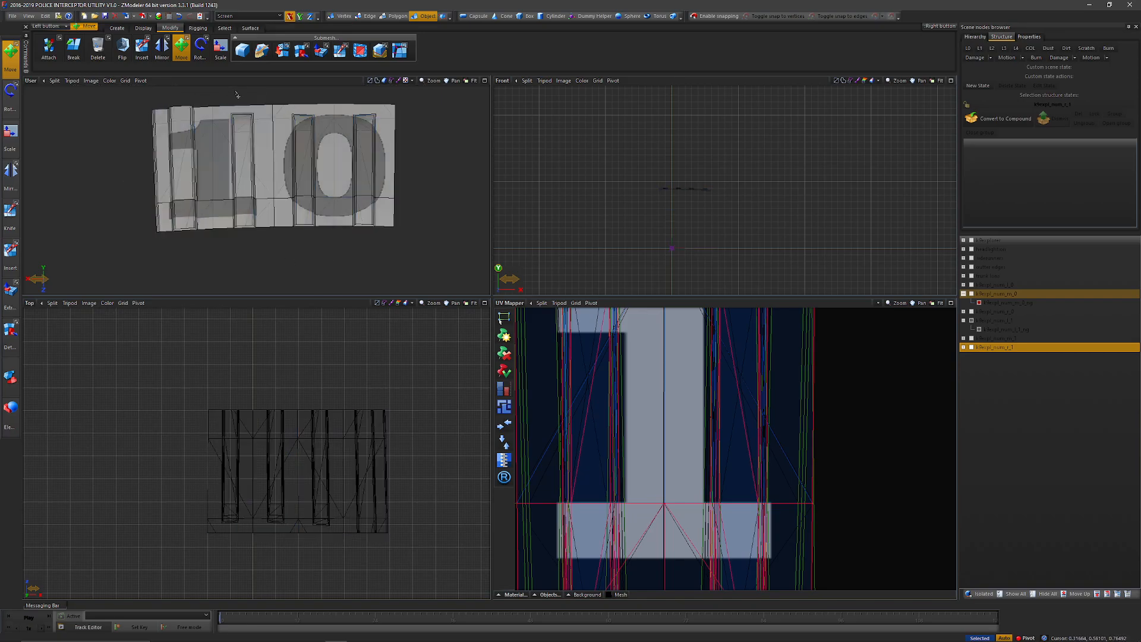
scroll(713, 445, down, 6)
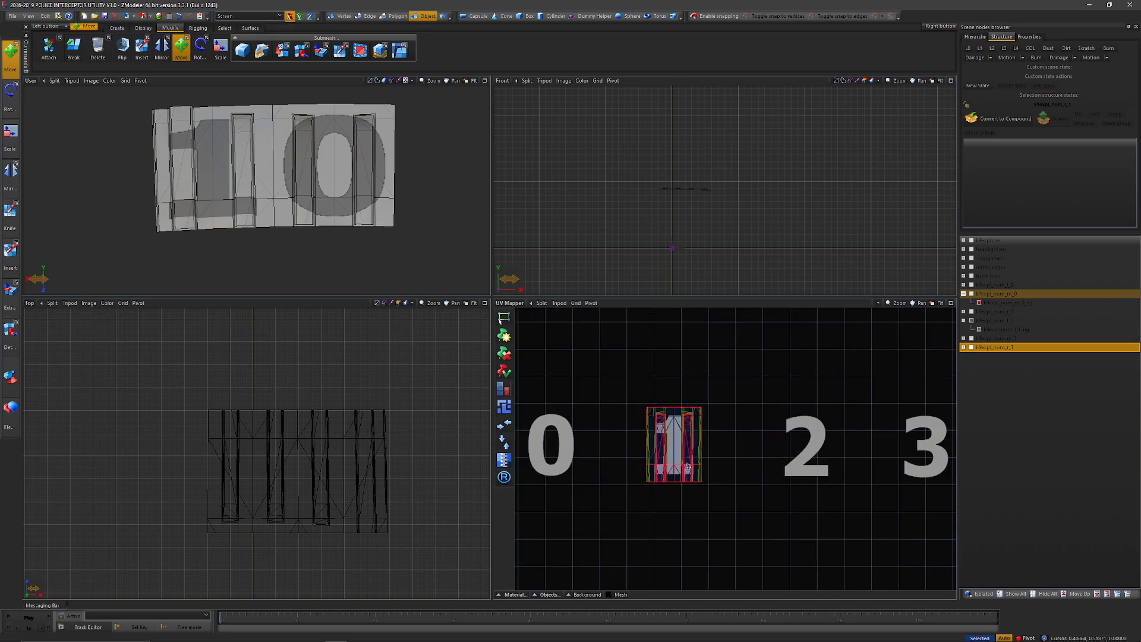
Hide the digit 0 meshes, show all three digit 1 meshes and collapse their nodes in the scene tree
click(975, 330)
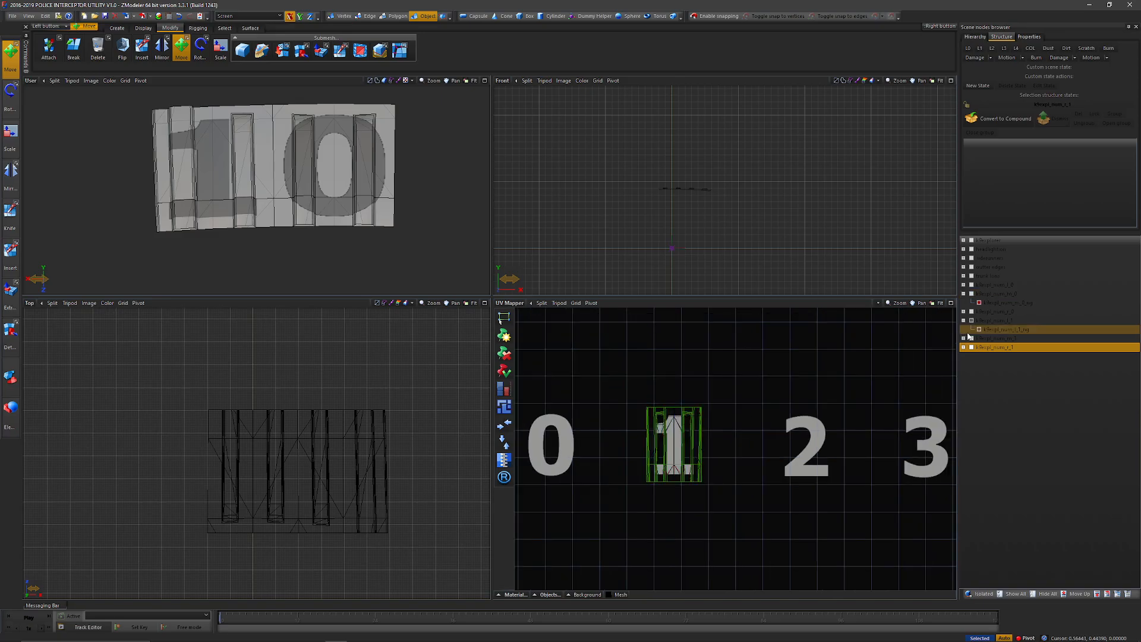
click(964, 294)
click(963, 293)
click(963, 285)
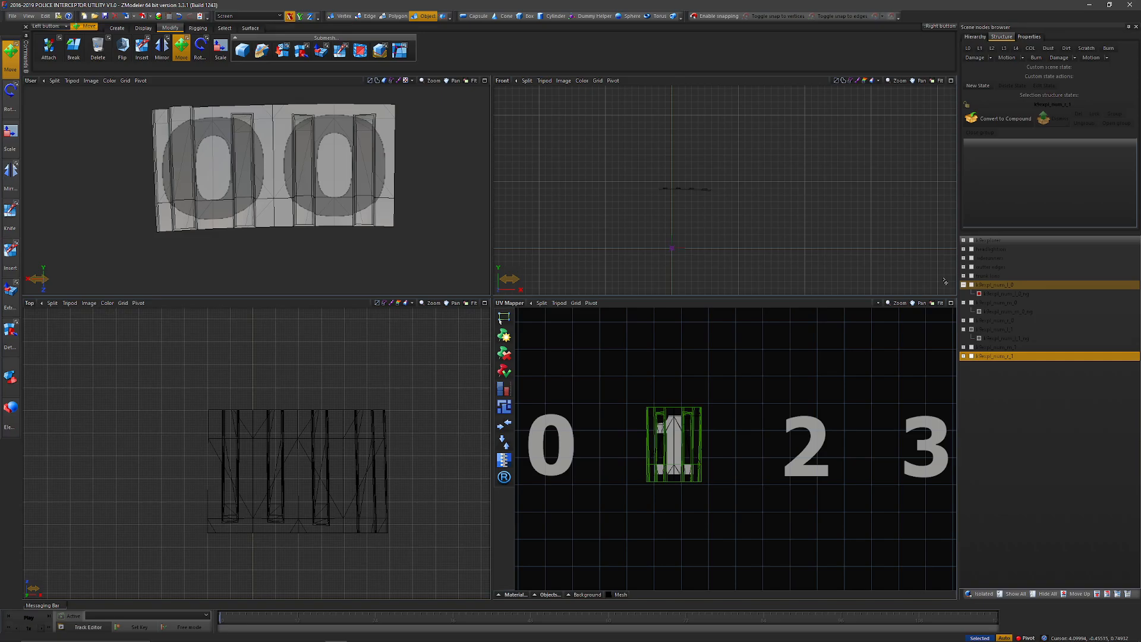
click(963, 321)
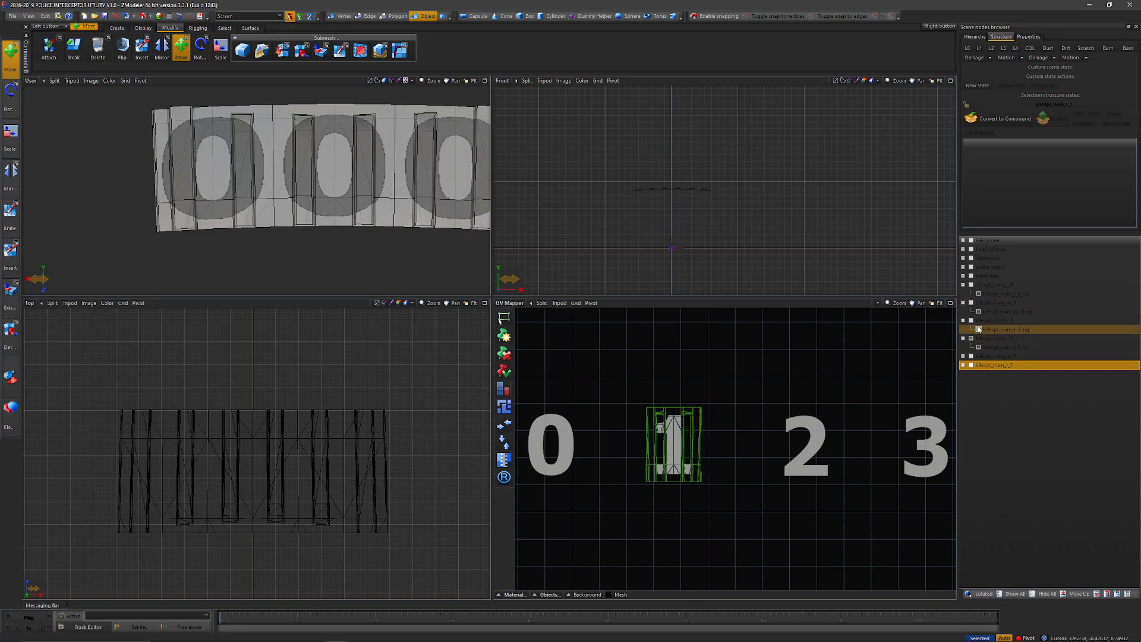
click(963, 321)
click(963, 303)
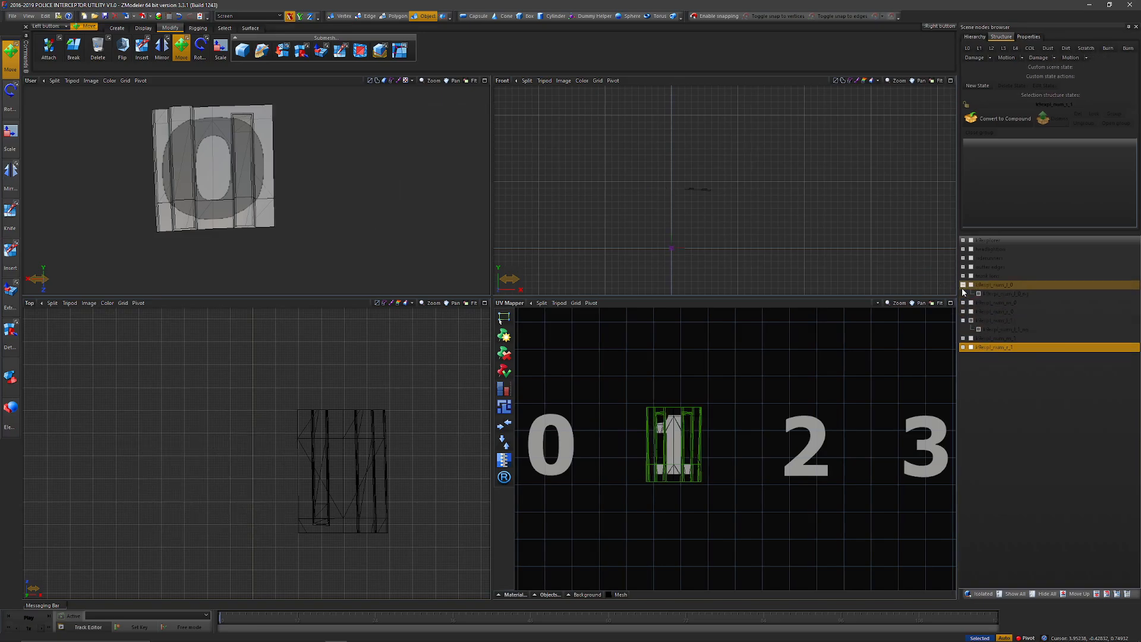
click(963, 285)
click(971, 329)
click(971, 338)
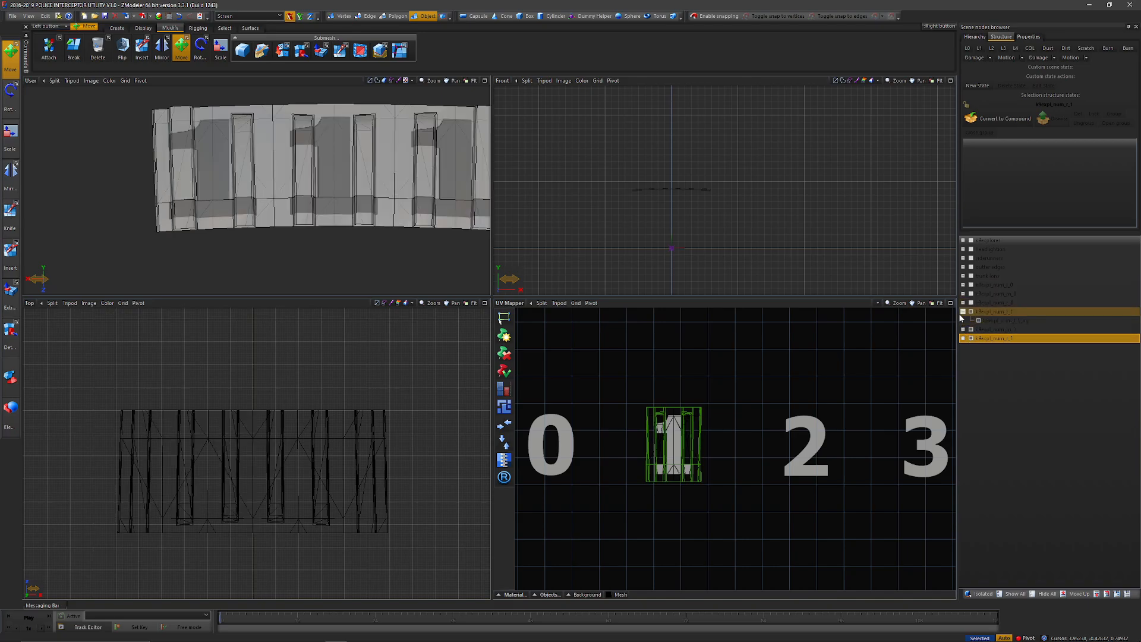
click(962, 311)
Select the three digit 1 meshes and duplicate them in place with the Copy tool
right_drag(588, 154, 774, 295)
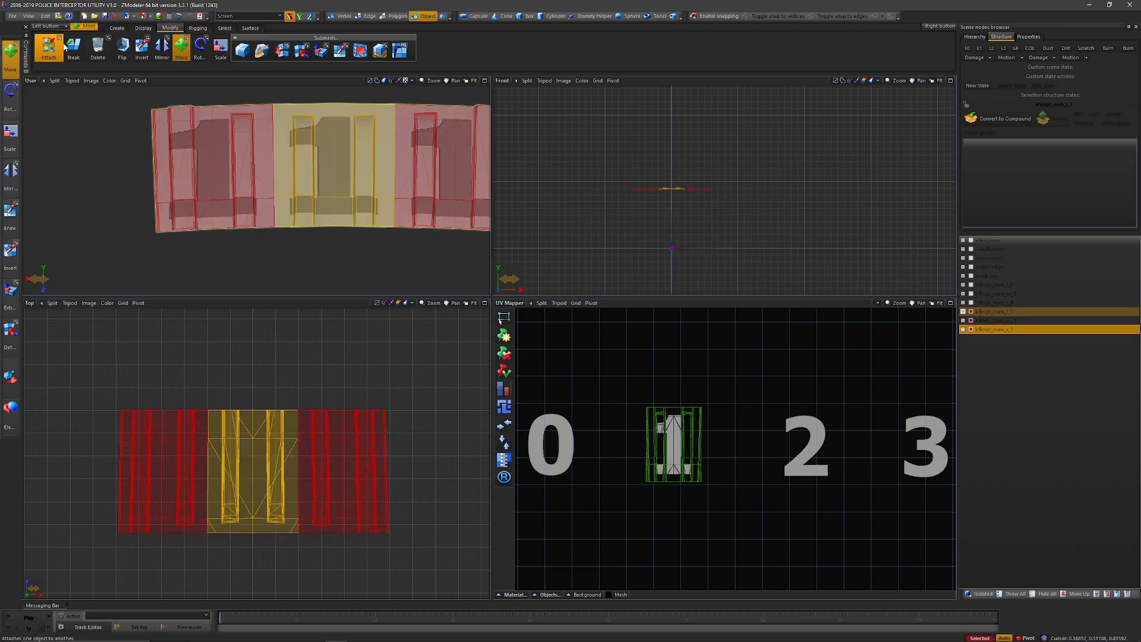
click(115, 29)
click(45, 48)
click(327, 453)
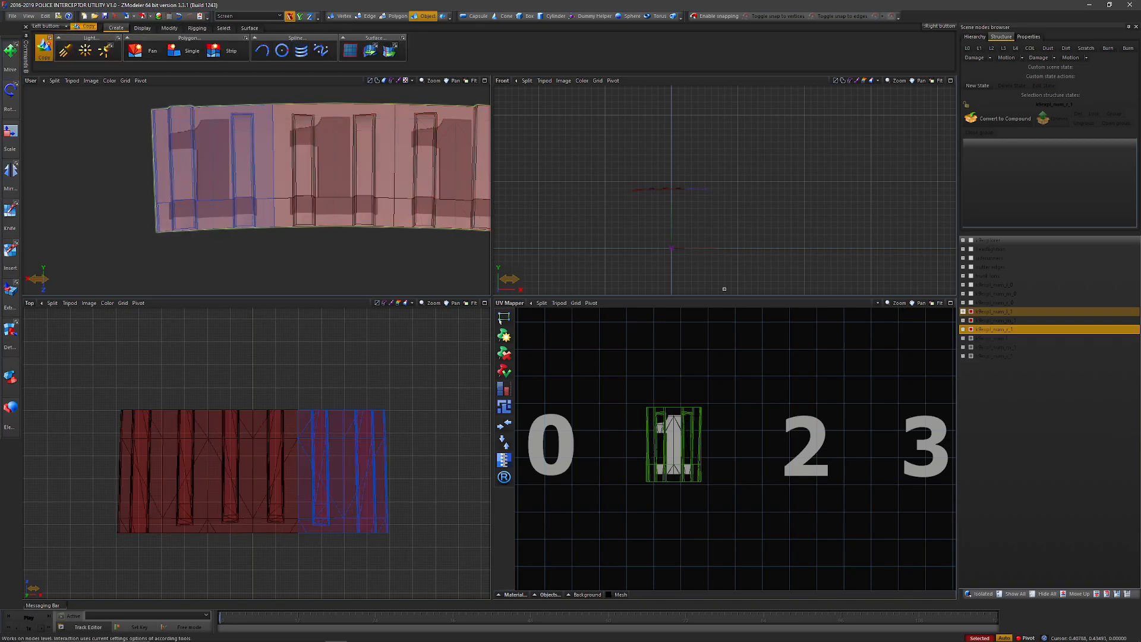
Rename the three copied parent nodes so that their names end in 2
double_click(1035, 348)
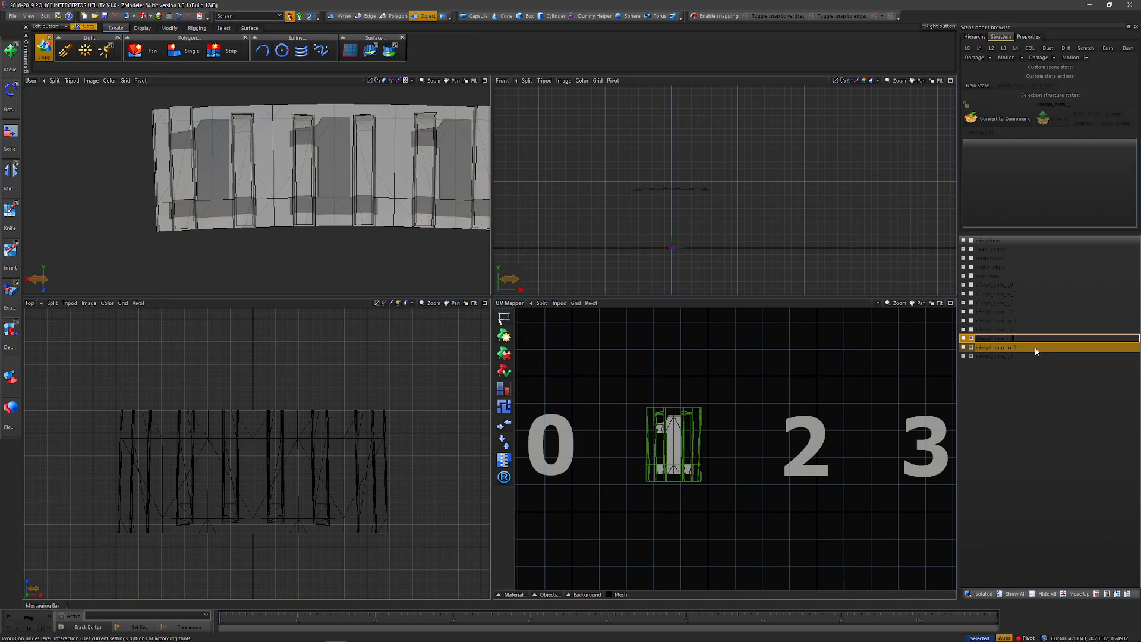
text(2)
key(Return)
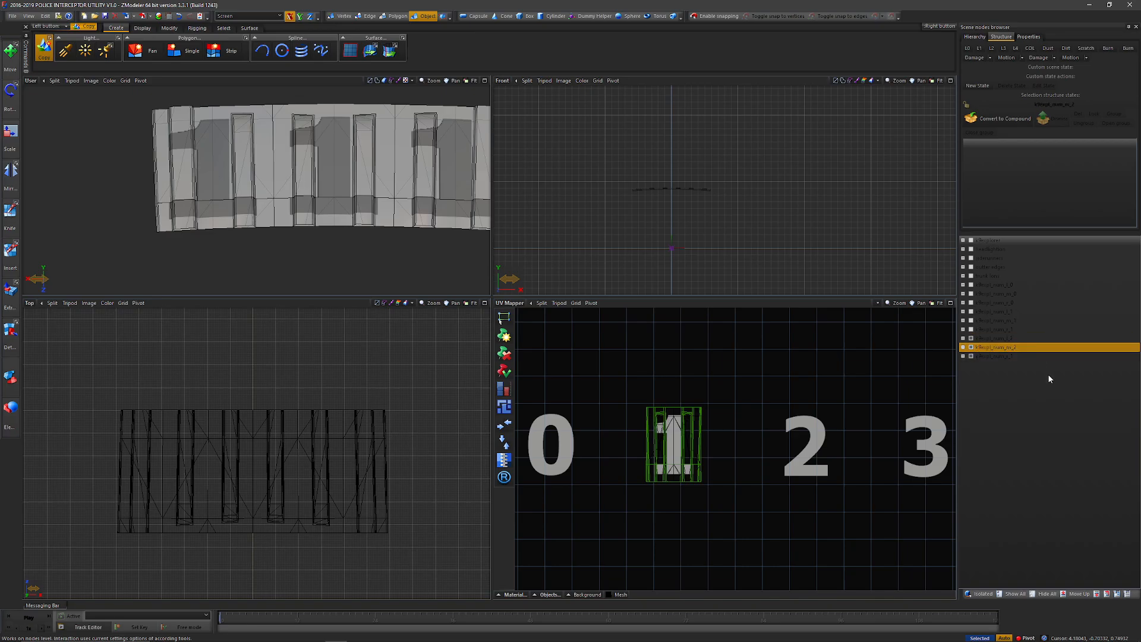
double_click(1033, 356)
text(2)
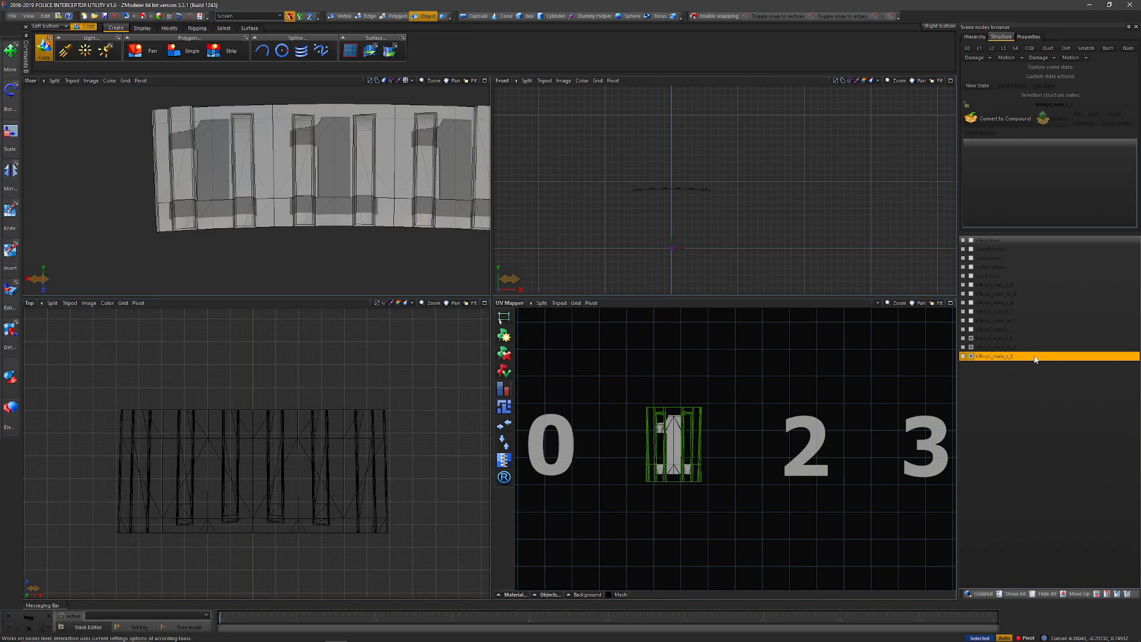
key(Return)
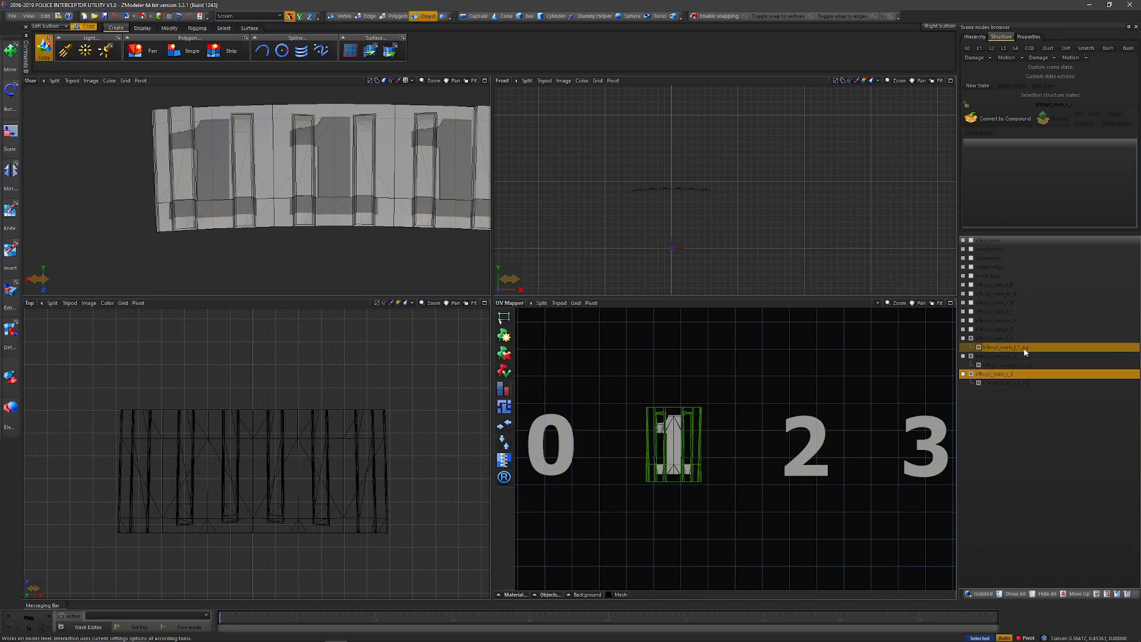
Rename the child mesh under each of the three copied nodes, using 2 as the digit in each name
double_click(1021, 348)
text(2)
key(Return)
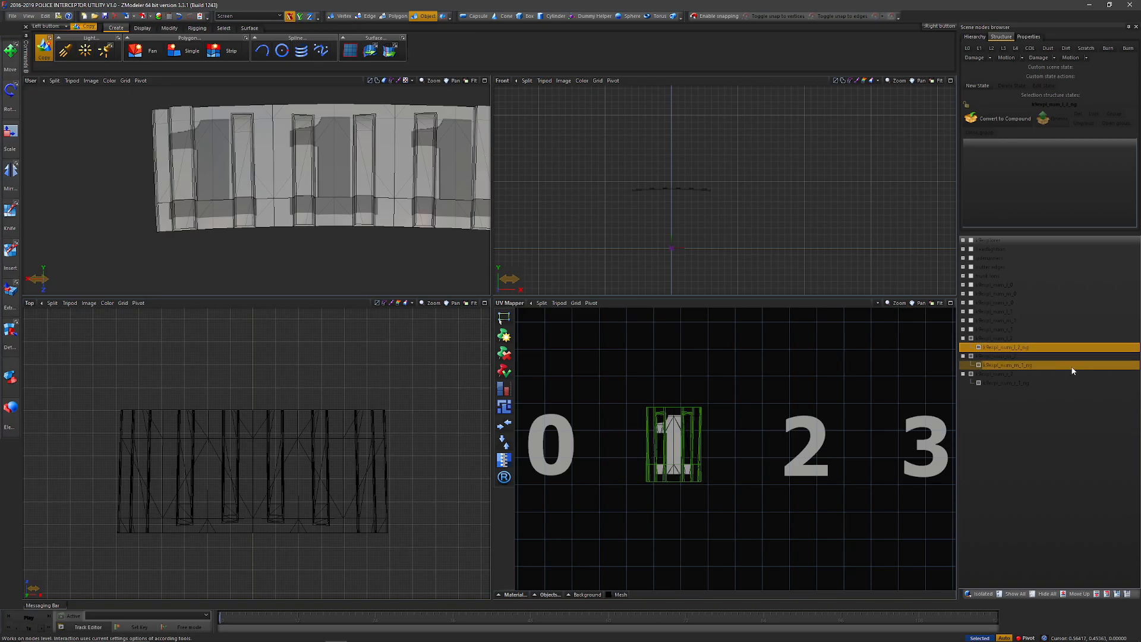
double_click(1053, 365)
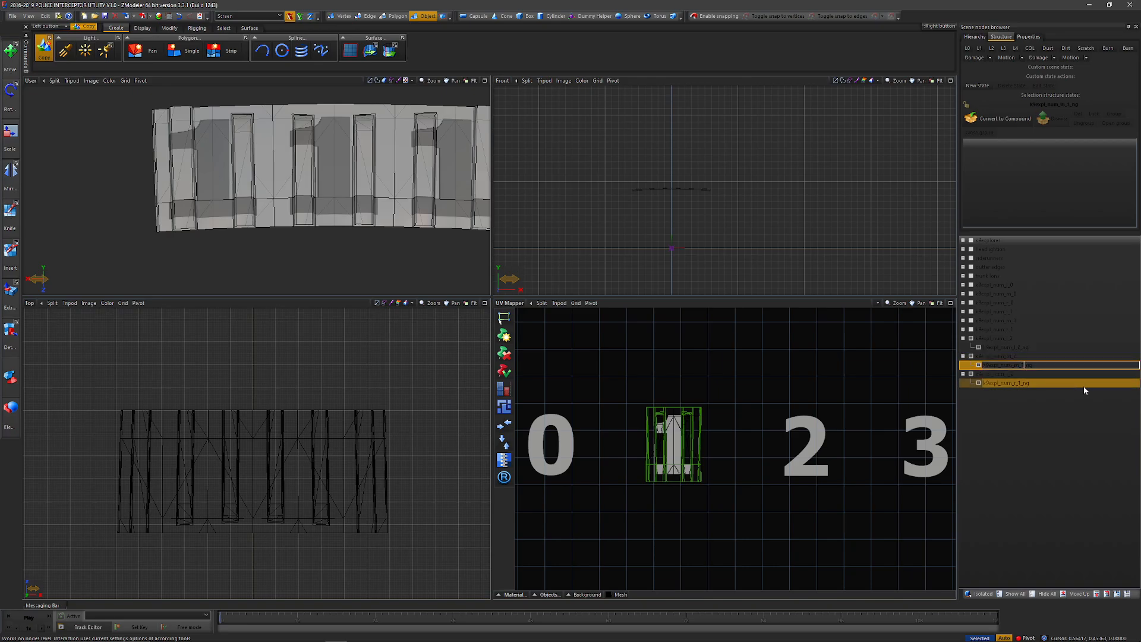
double_click(1031, 383)
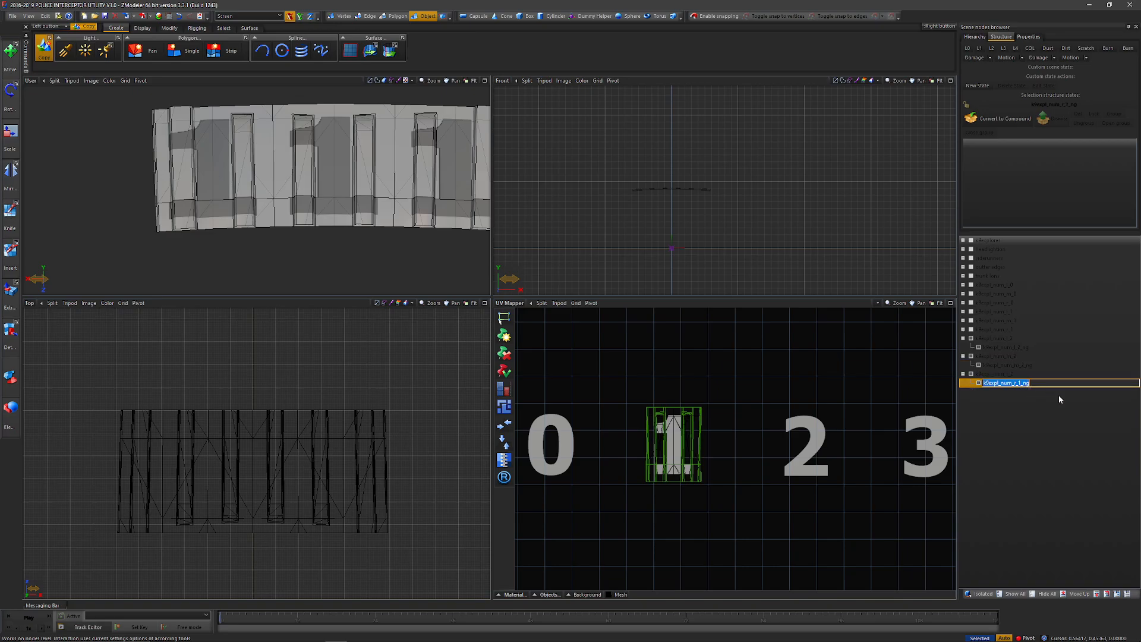
key(Left)
key(Left)
key(Left)
key(BackSpace)
text(2)
key(Return)
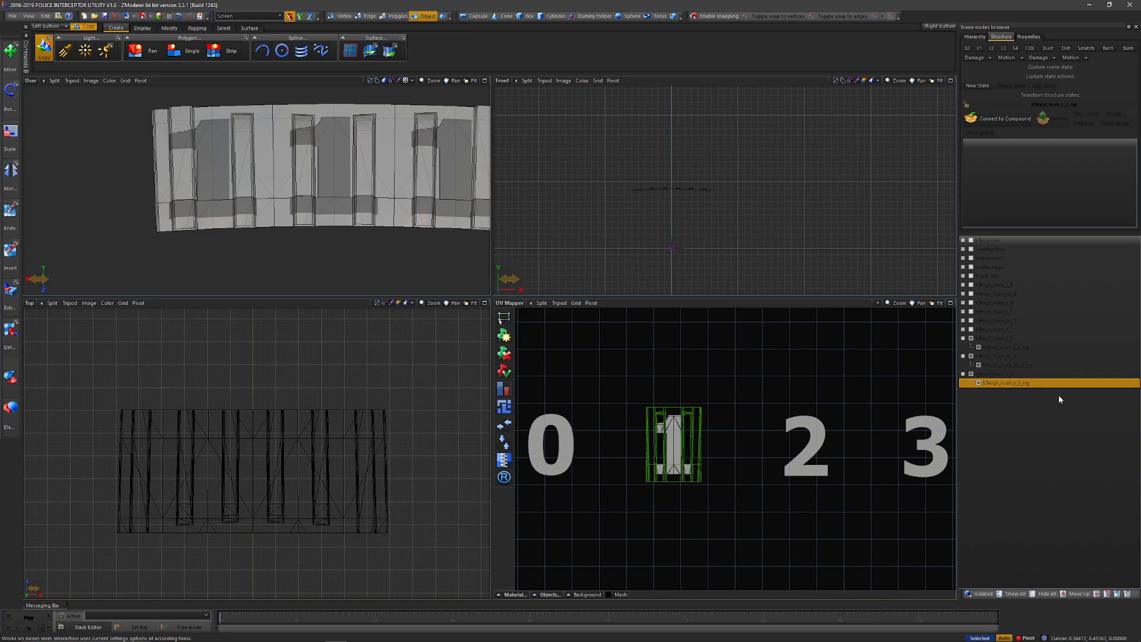
Reset the UV Mapper view by switching it to Perspective and back to UV Mapper
click(509, 303)
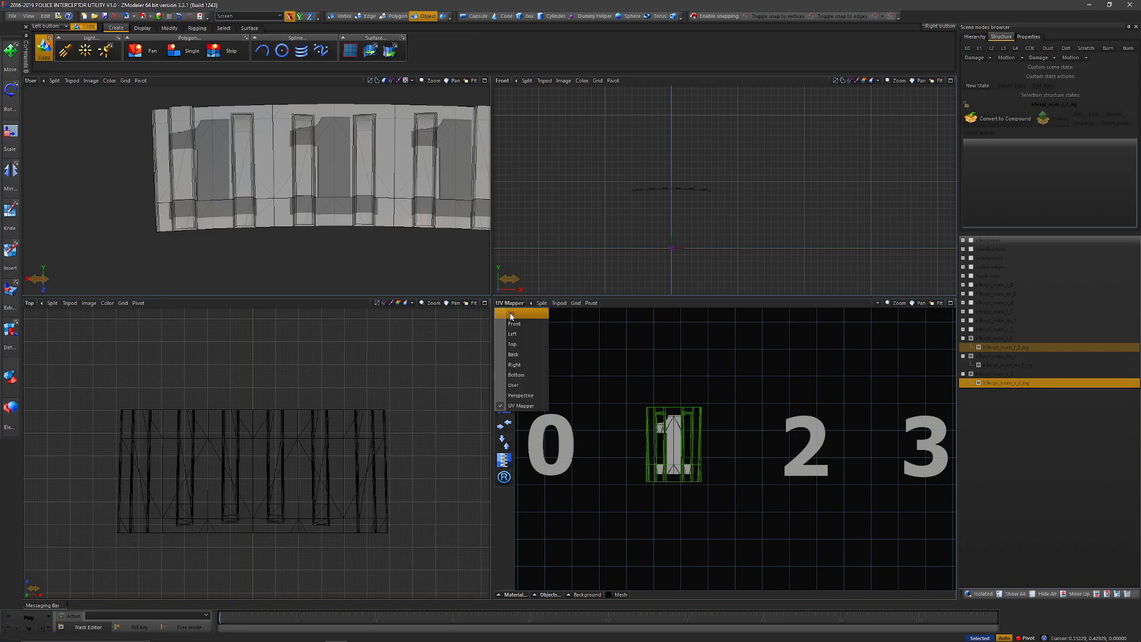
click(523, 403)
click(509, 304)
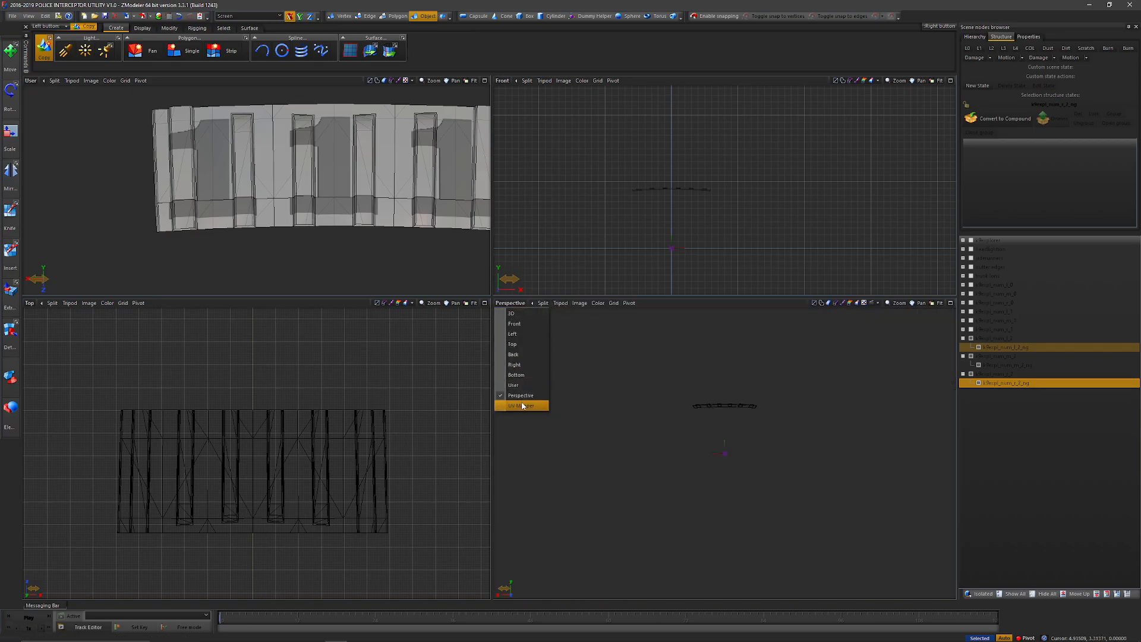
click(523, 403)
Load the three copied digit meshes into the UV Mapper, keeping the old mapping, and display the number texture behind them
drag(808, 241, 594, 131)
right_click(751, 205)
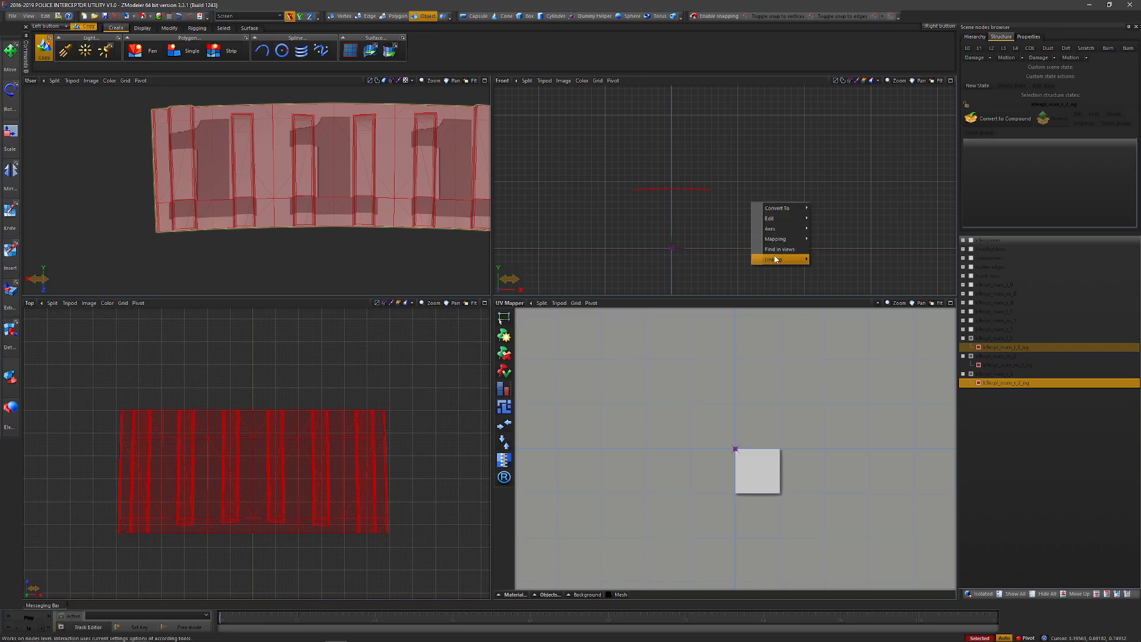
click(835, 239)
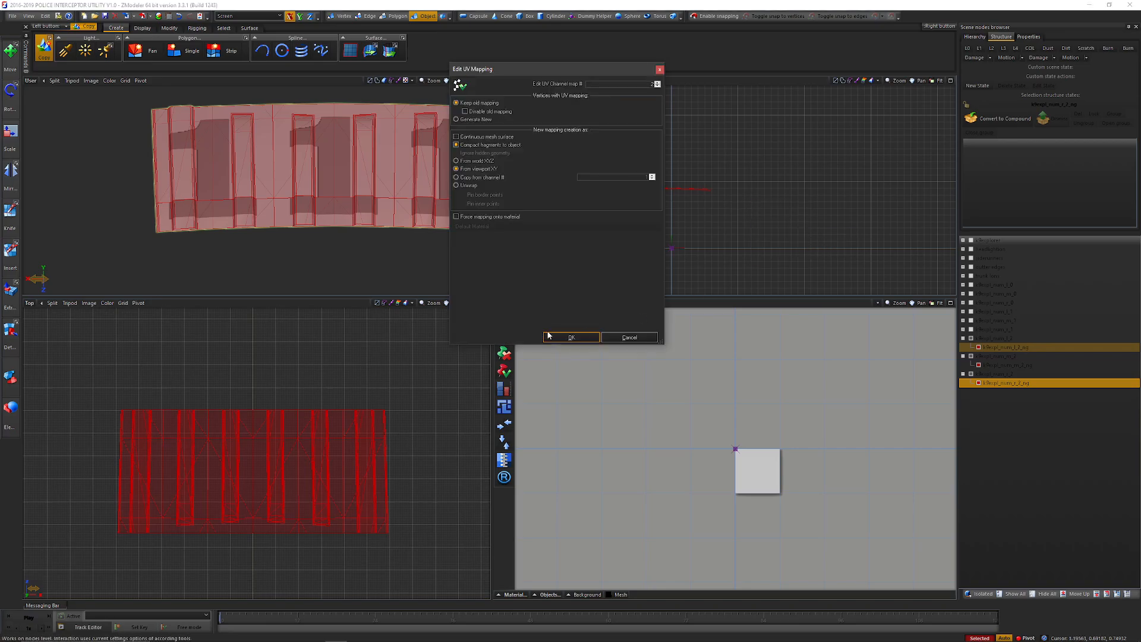
click(568, 338)
click(515, 596)
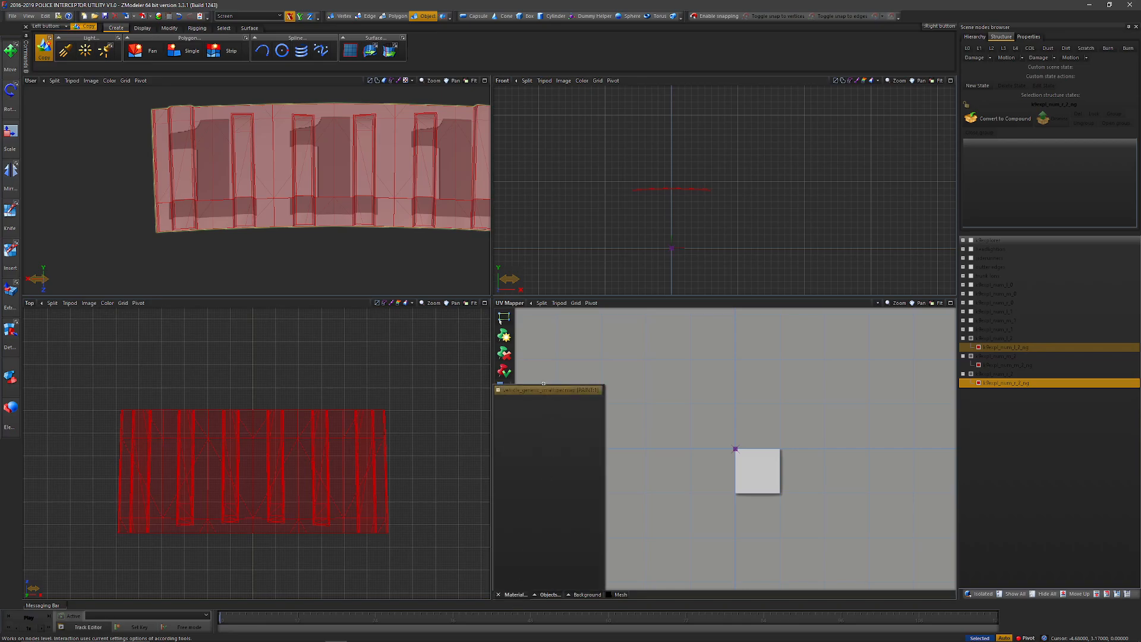
click(544, 392)
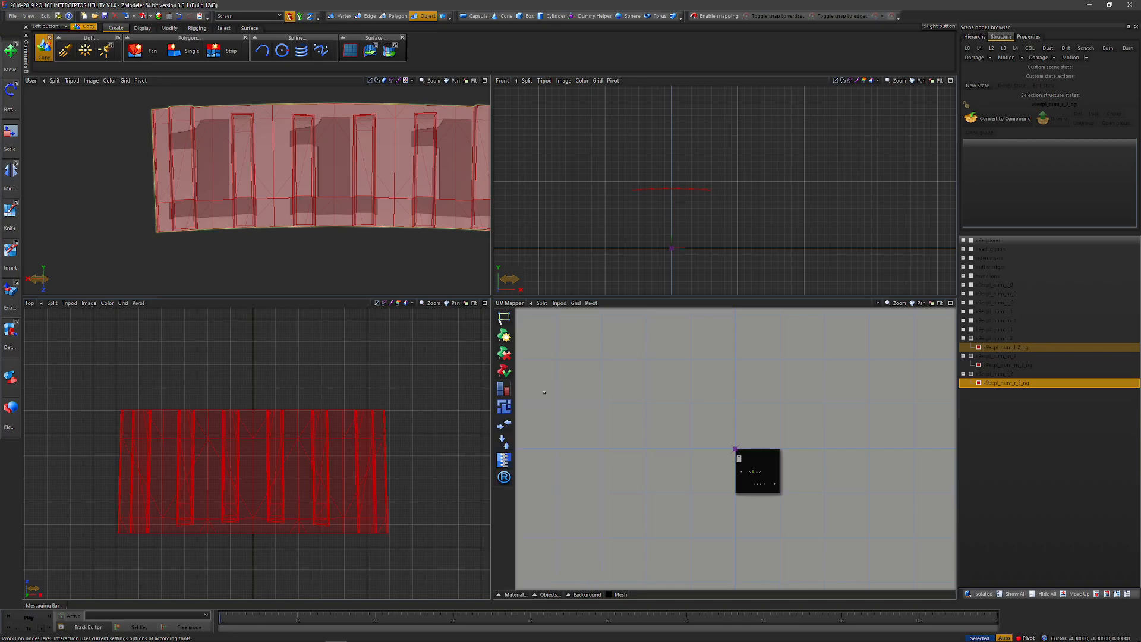
Move the UVs of the copied meshes onto the digit 2 of the texture and fine-tune their horizontal alignment
click(169, 28)
click(181, 49)
scroll(761, 460, up, 10)
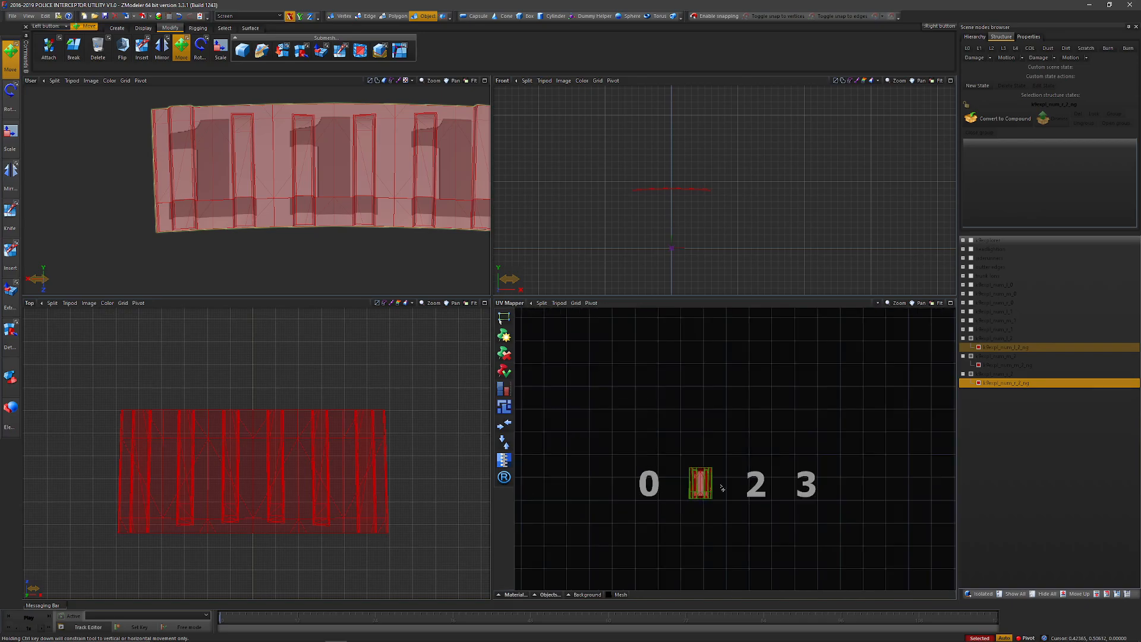
drag(671, 483, 868, 501)
scroll(863, 493, up, 6)
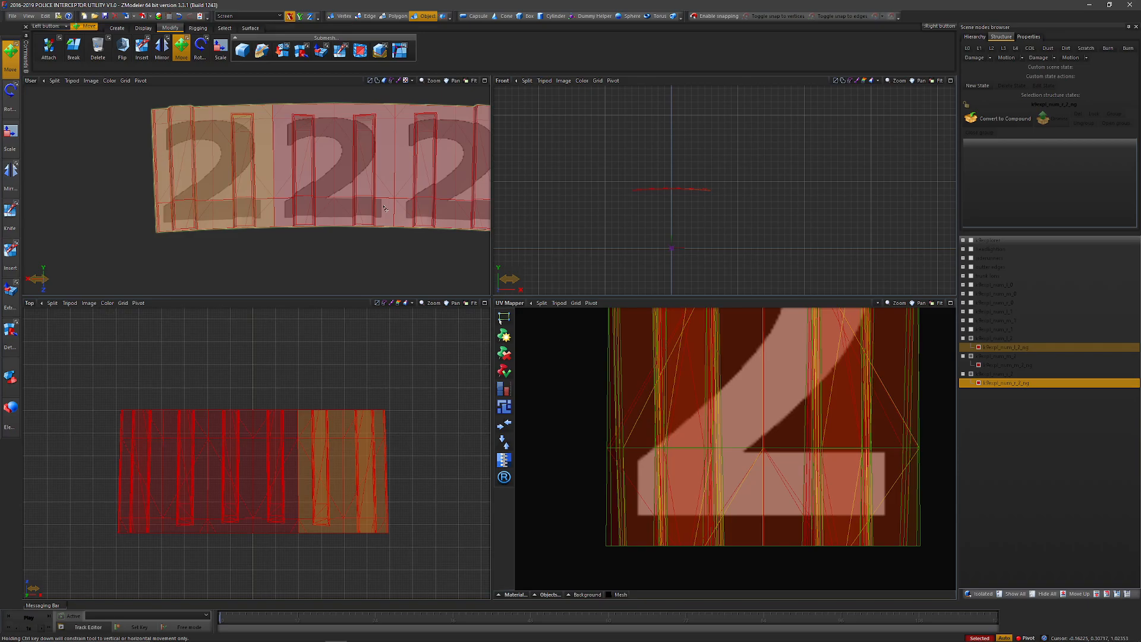
scroll(385, 208, up, 2)
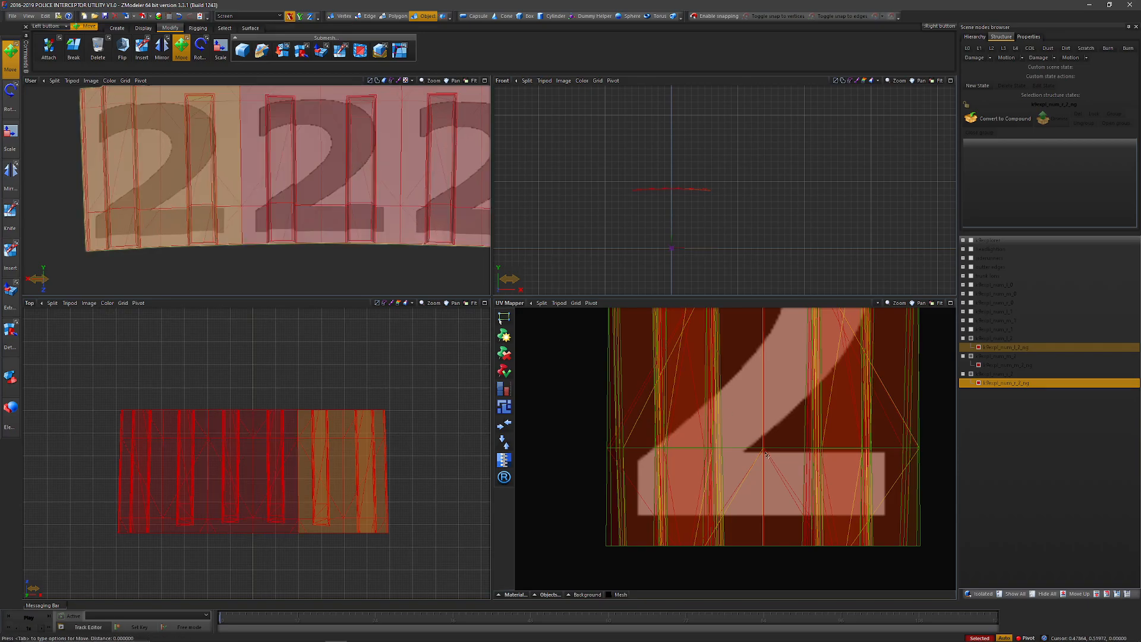
drag(766, 455, 767, 455)
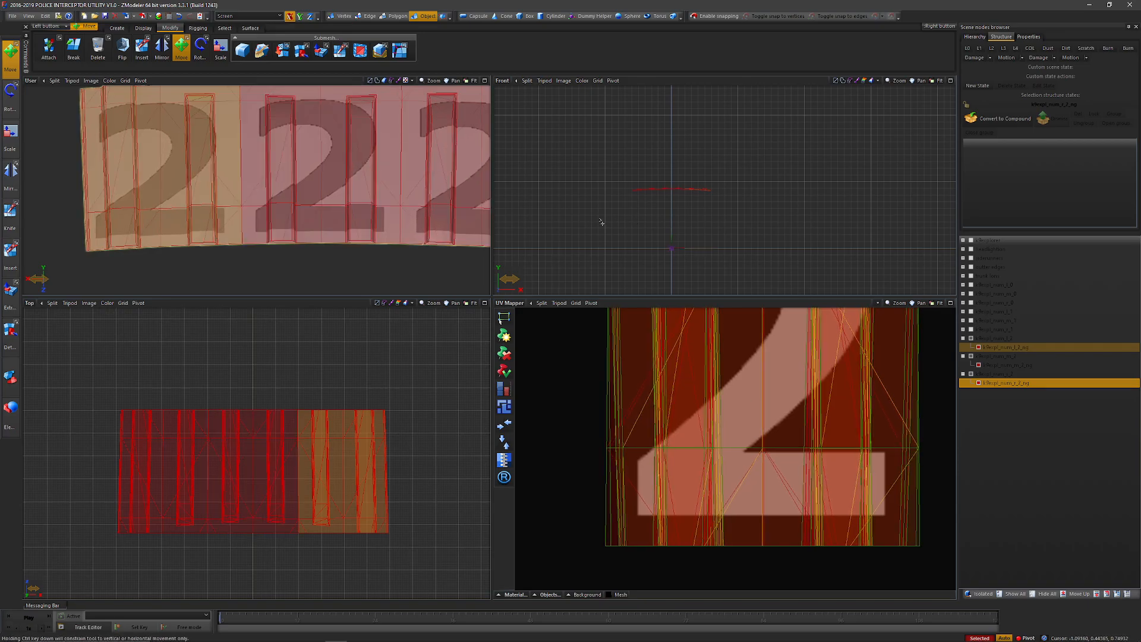
key(space)
scroll(292, 248, down, 3)
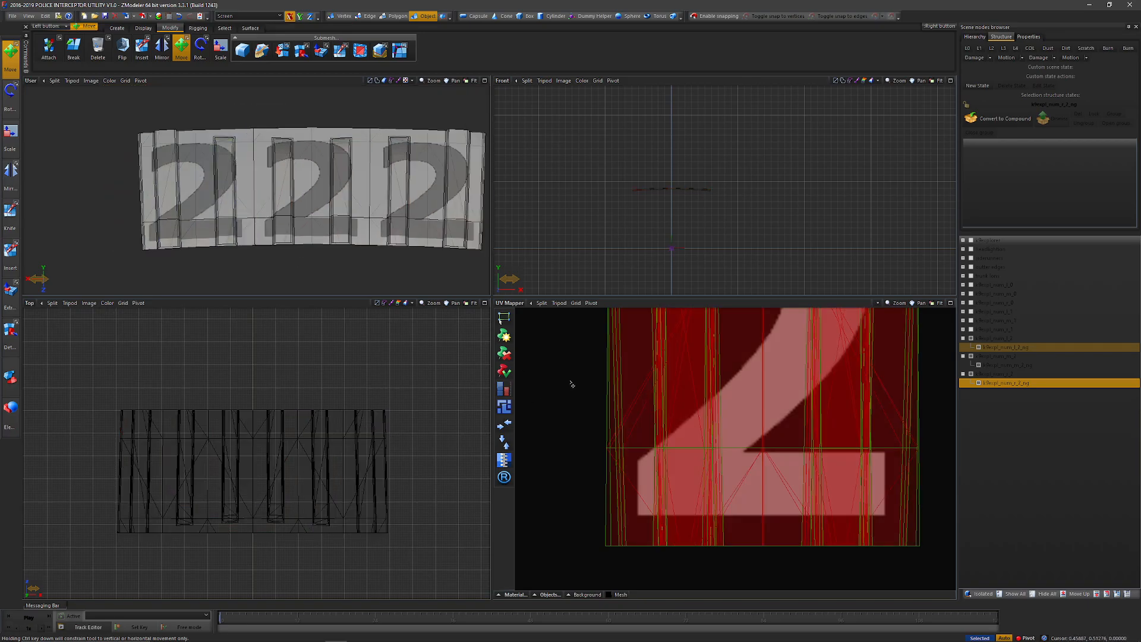
Toggle the digit 0 meshes on and off to compare their placement with the digit 2 meshes
click(972, 286)
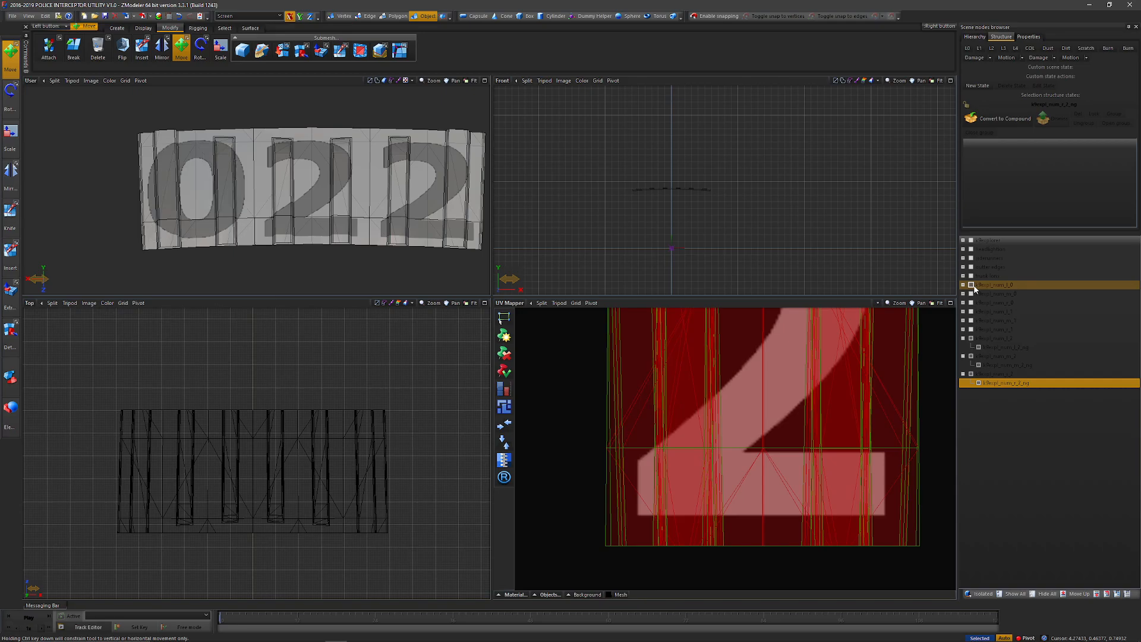
click(973, 286)
click(971, 302)
click(971, 302)
click(971, 302)
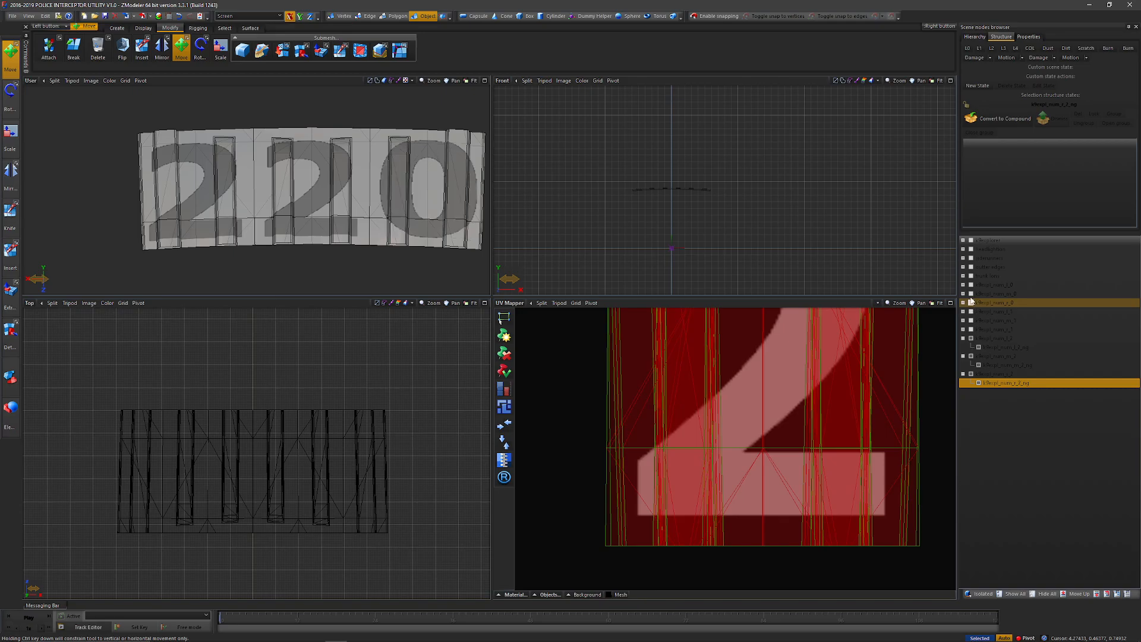
click(971, 300)
click(971, 293)
click(971, 294)
Toggle the left and middle digit 1 meshes on and off to compare their placement with the digit 2 meshes
click(970, 312)
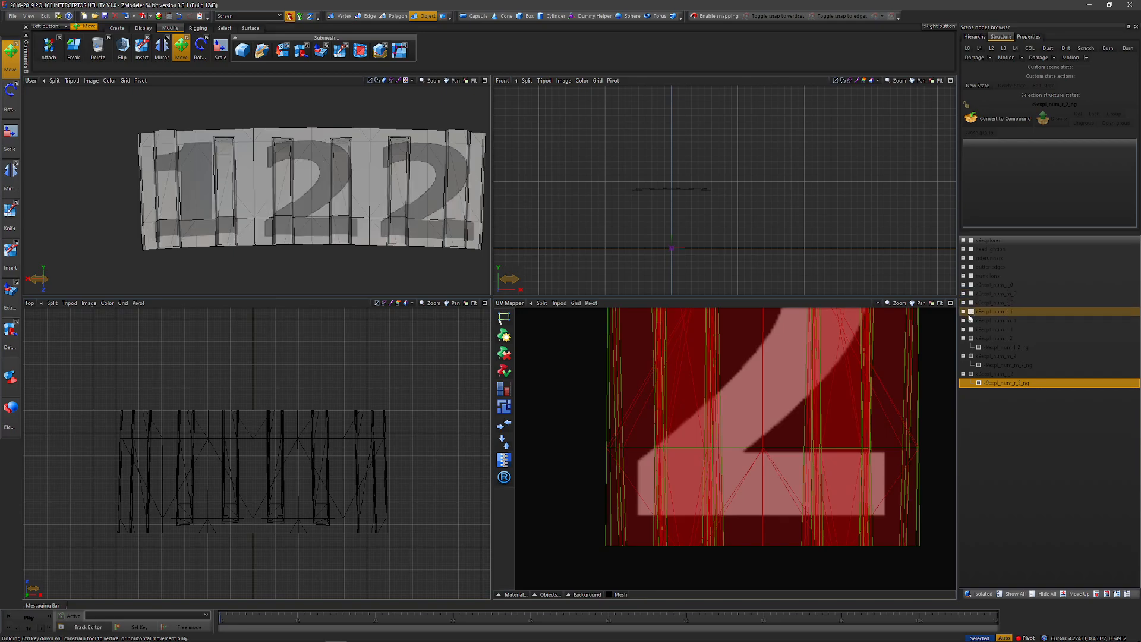
click(971, 312)
click(970, 312)
click(970, 312)
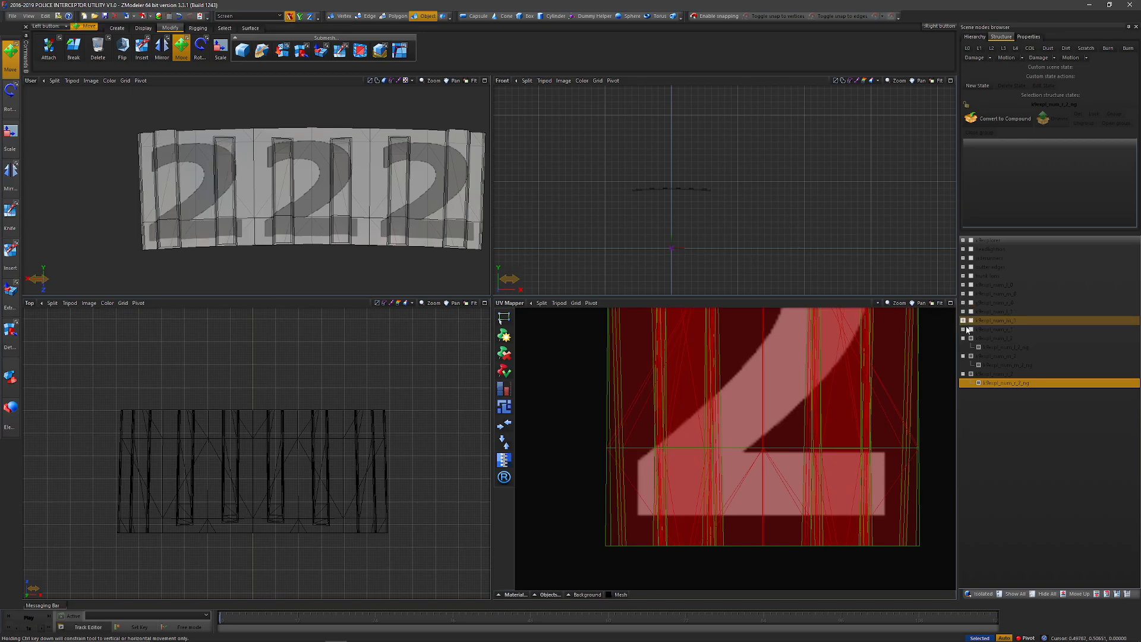
click(971, 321)
click(970, 321)
click(970, 321)
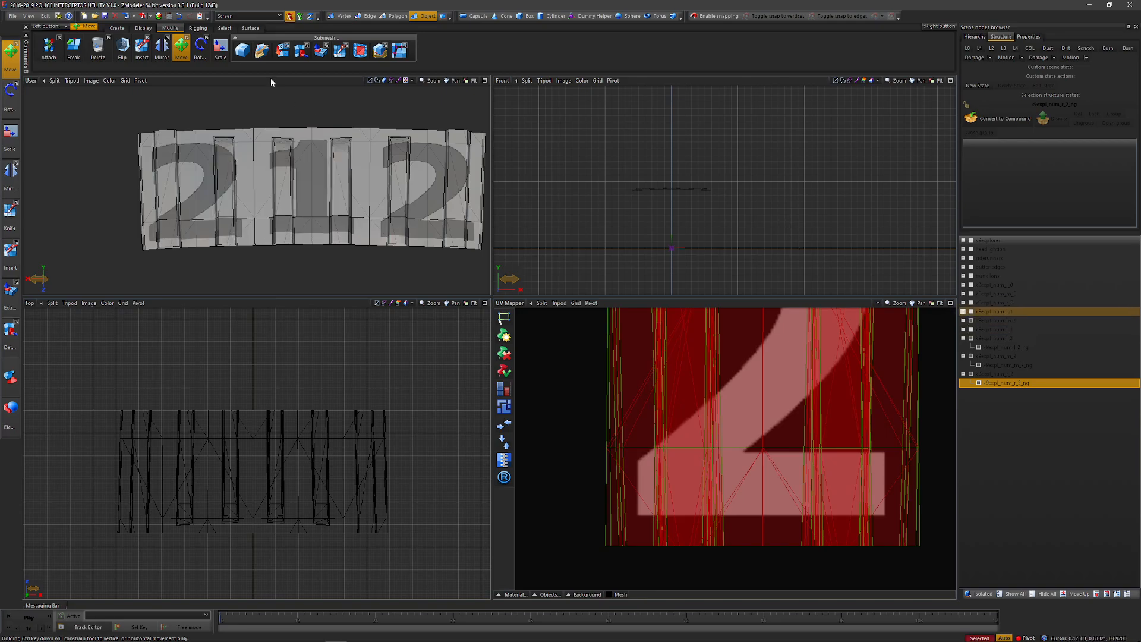
Restrict movement to the vertical axis and nudge the digit 2 meshes' UVs slightly downward
click(300, 20)
drag(711, 413, 711, 418)
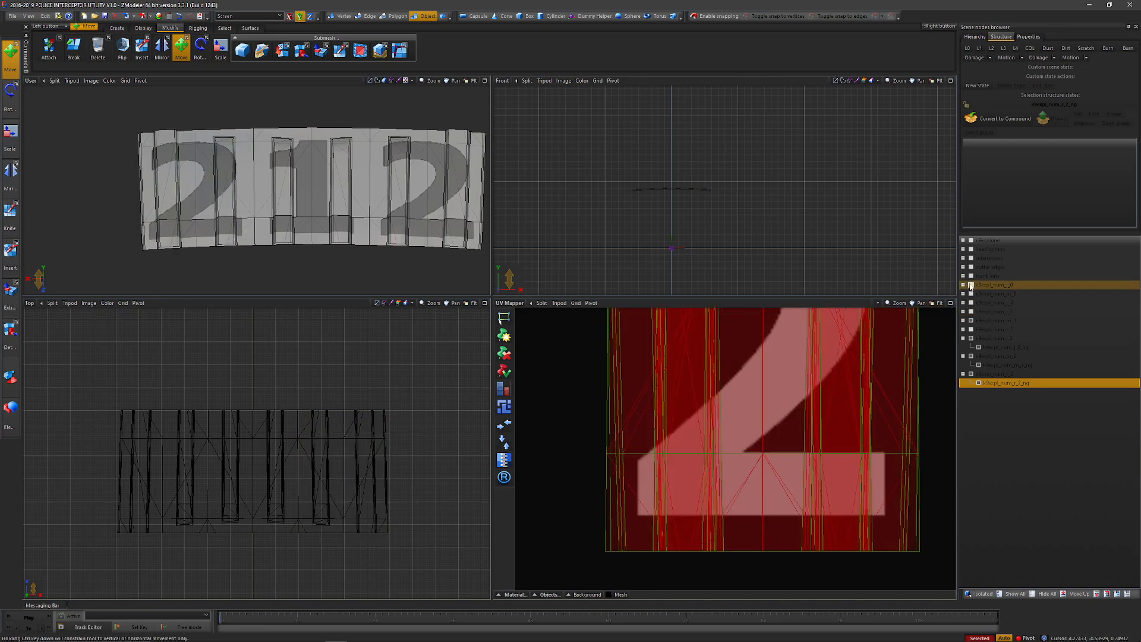
Toggle the left digit 0 mesh on and off to compare its placement with the digit 2 meshes
click(970, 286)
click(970, 285)
click(971, 286)
click(971, 285)
click(971, 287)
middle_drag(284, 143, 289, 153)
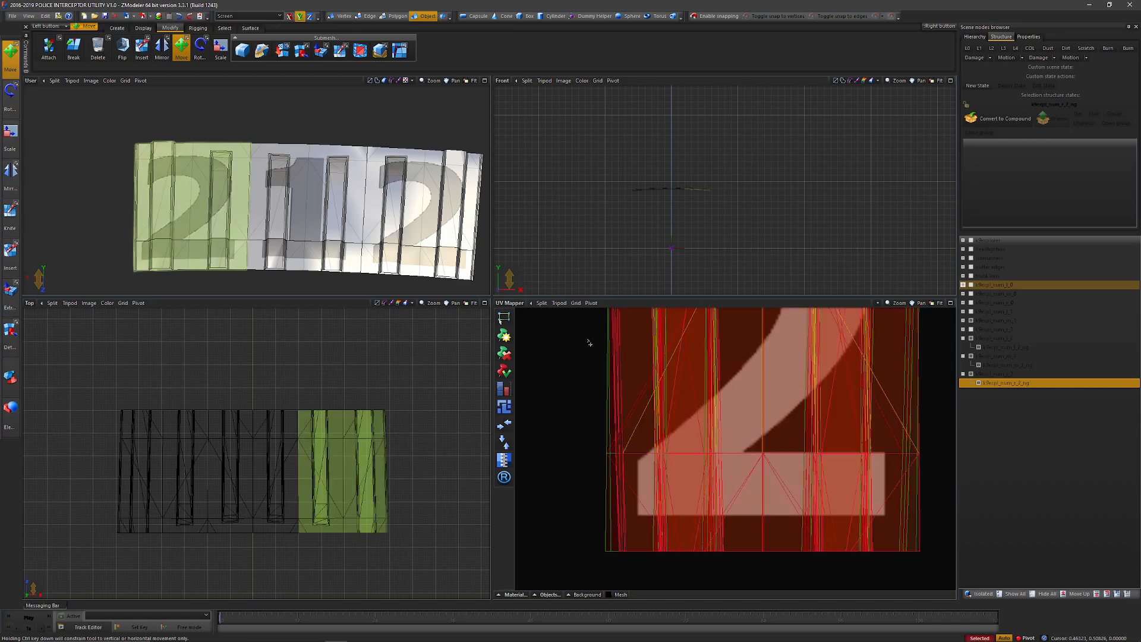
Turn off selected mode, hide the middle digit 1 mesh, and collapse the digit 2 nodes in the scene hierarchy
key(space)
click(971, 321)
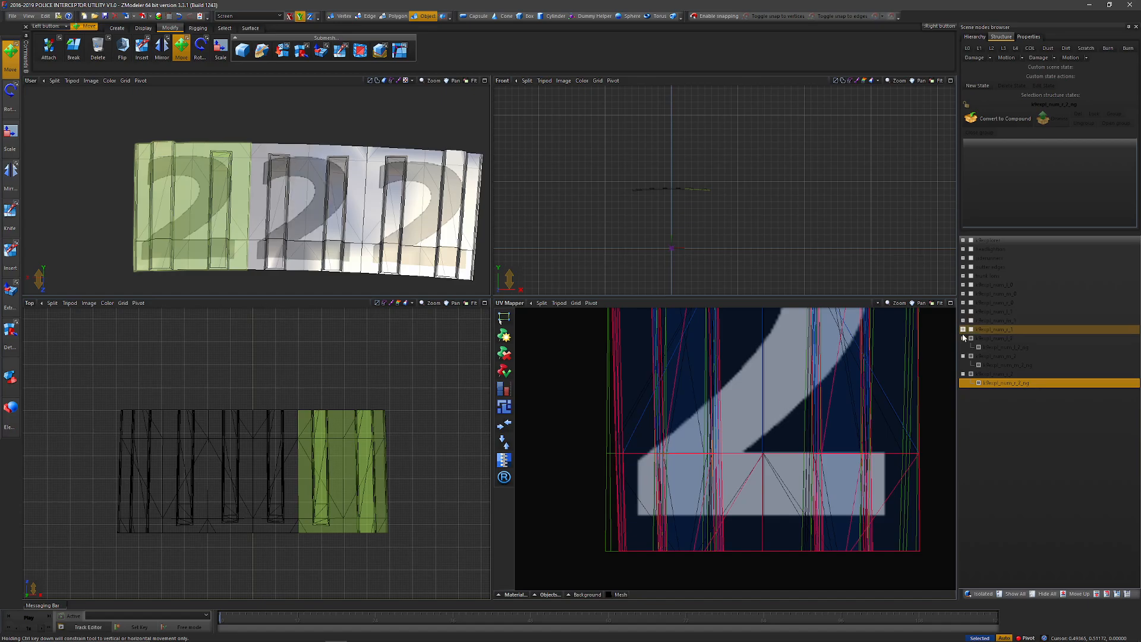
click(963, 338)
click(962, 347)
click(963, 356)
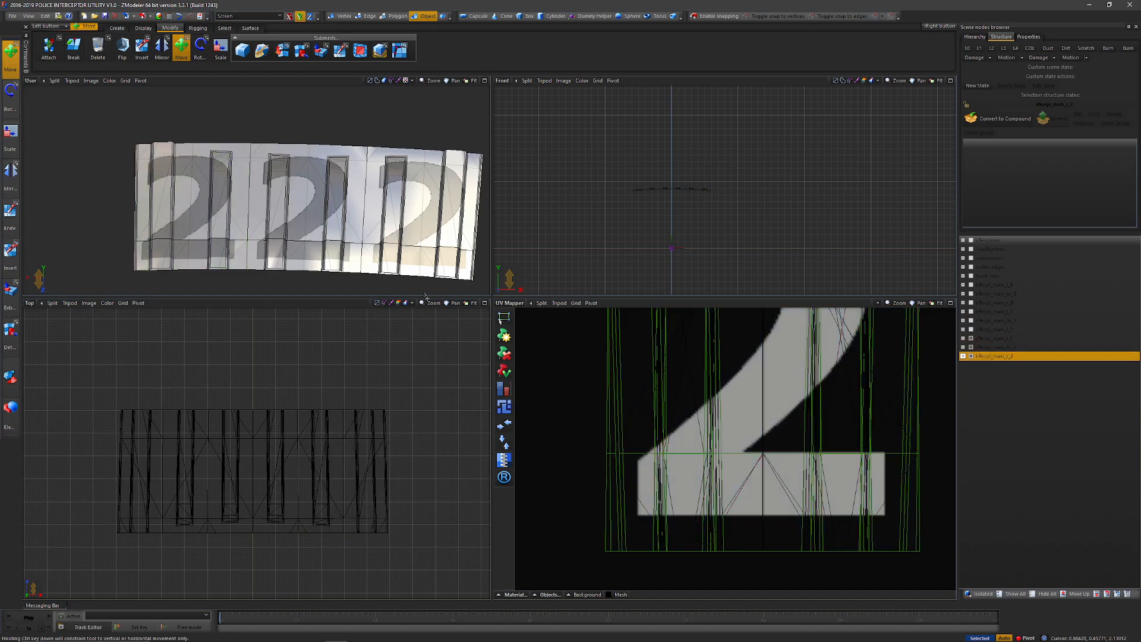
Save the scene with the three digit 2 meshes in place and exit the Move tool
middle_drag(315, 199, 293, 260)
scroll(259, 267, down, 2)
scroll(446, 121, up, 3)
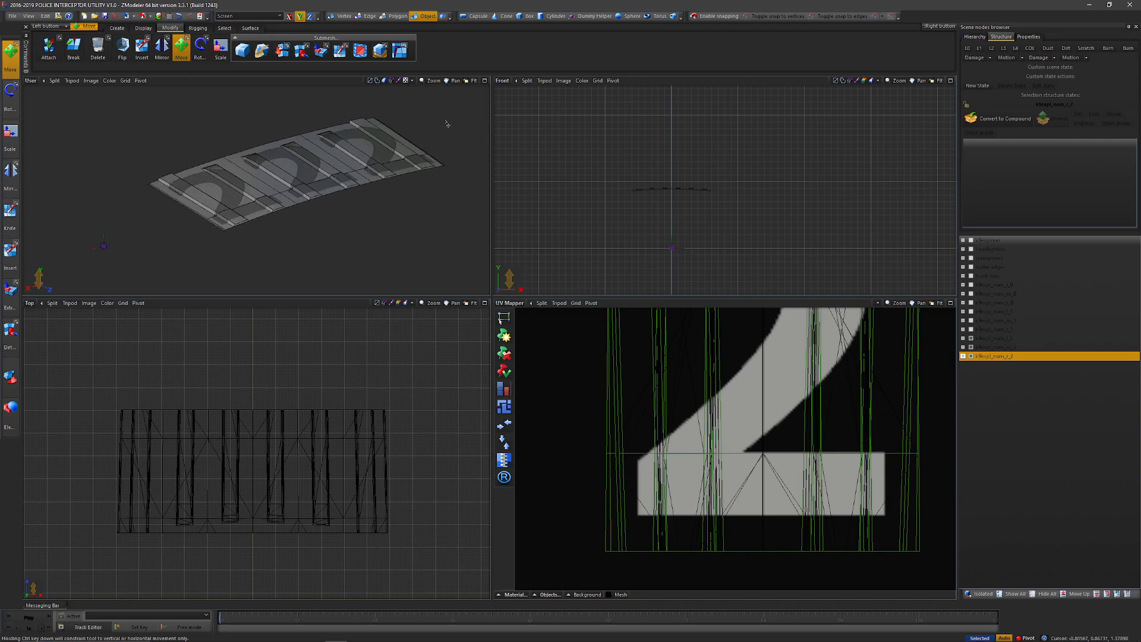
key(ctrl+s)
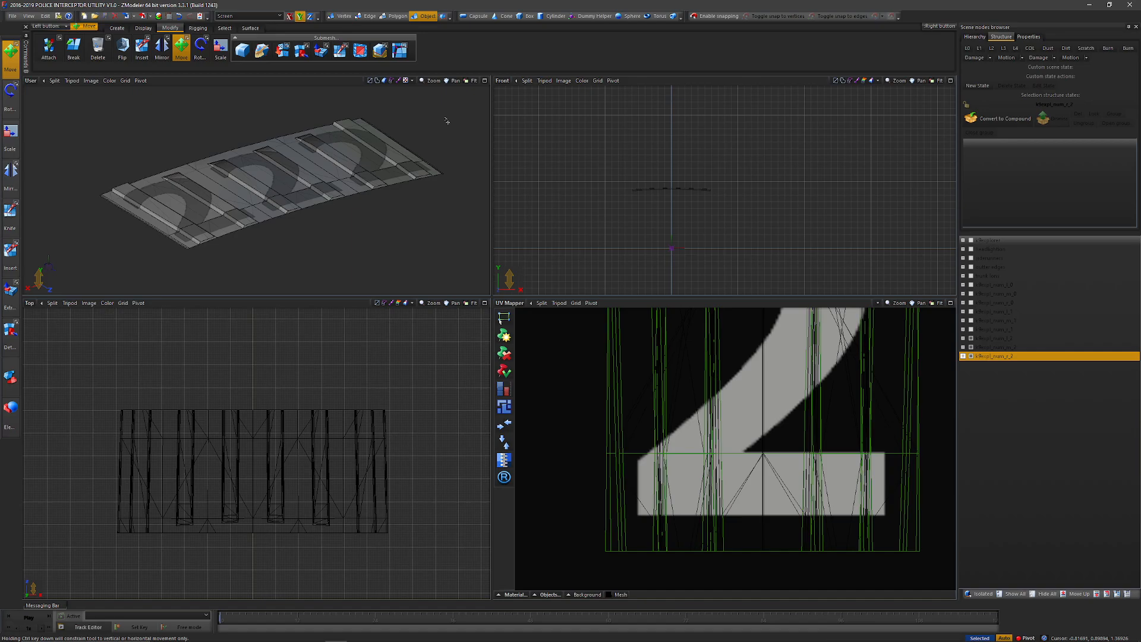
key(Escape)
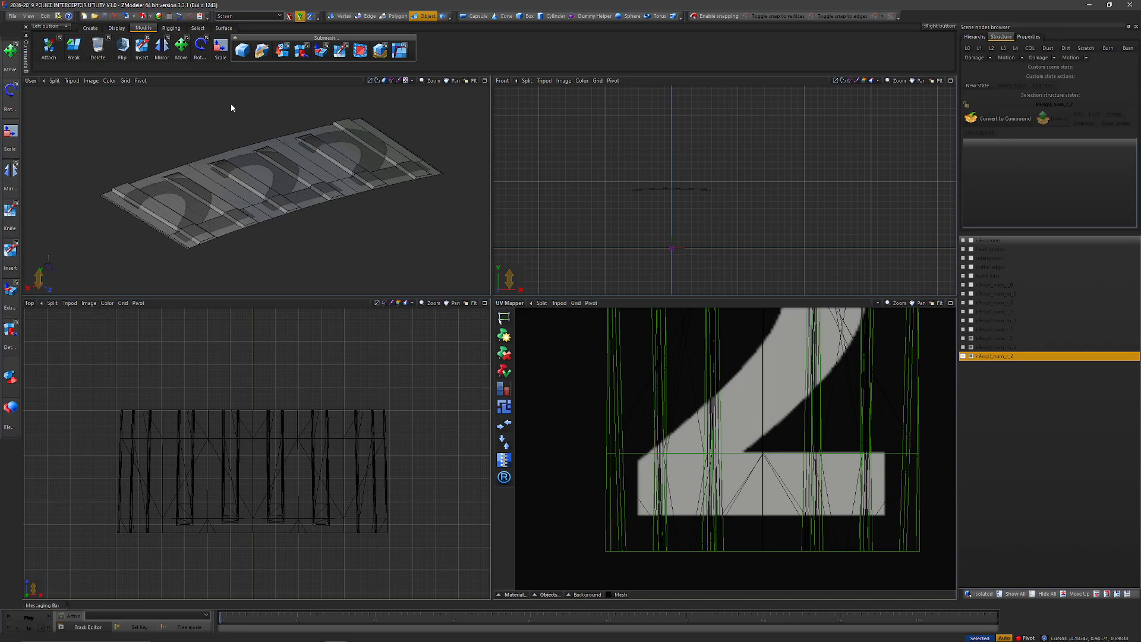
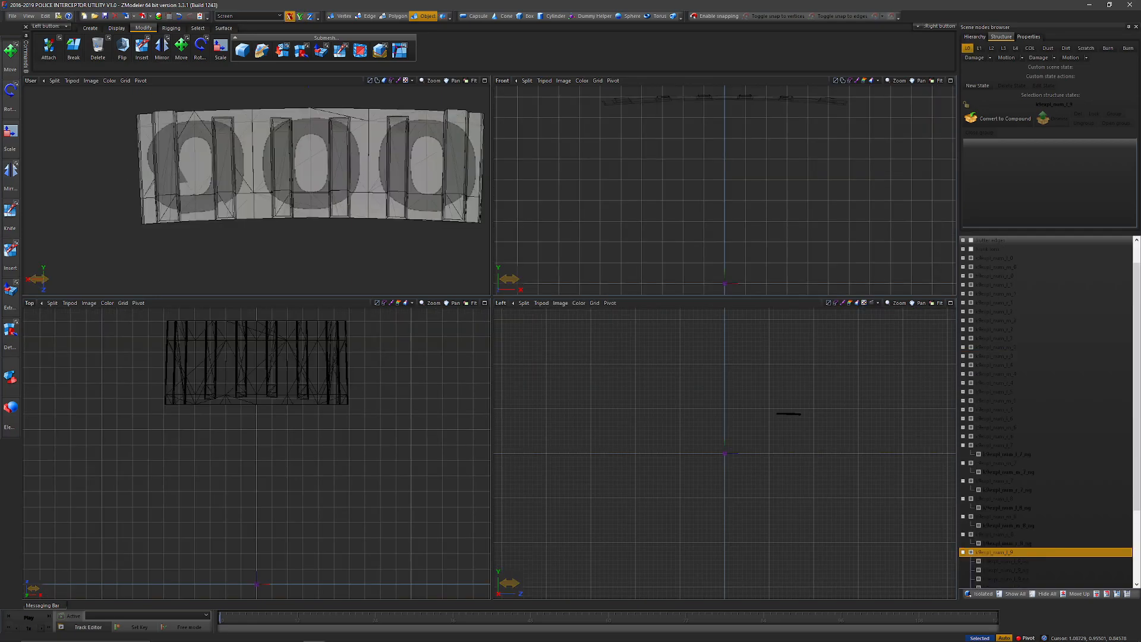
Collapse the left, middle and right nodes of digits 7 and 8 in the scene hierarchy
click(963, 446)
click(963, 455)
click(964, 464)
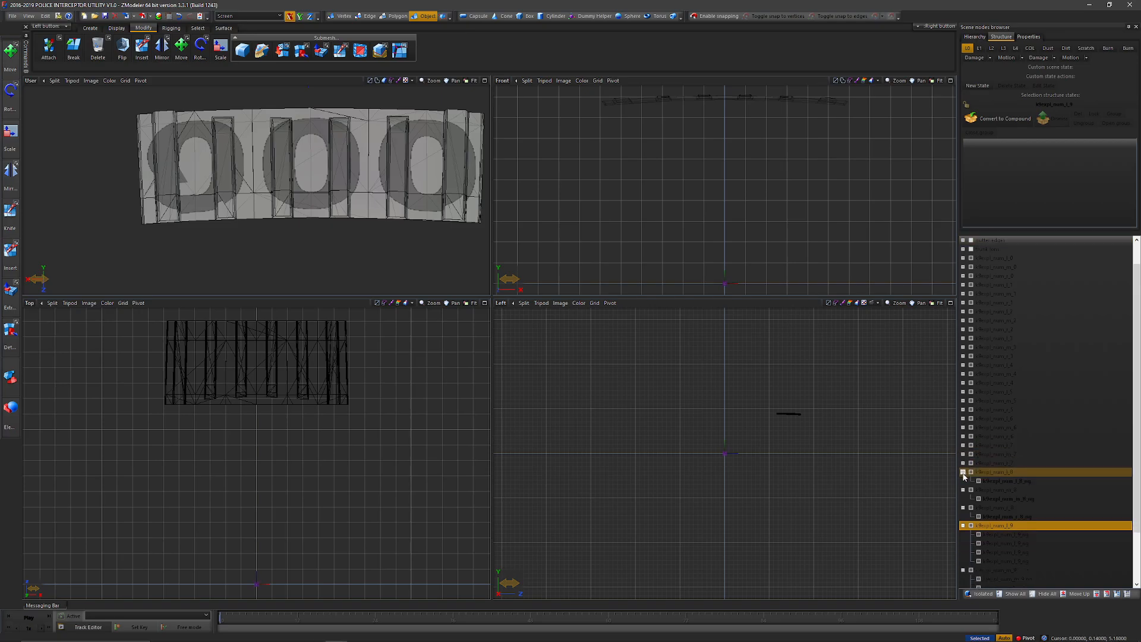
click(964, 472)
click(963, 481)
click(963, 490)
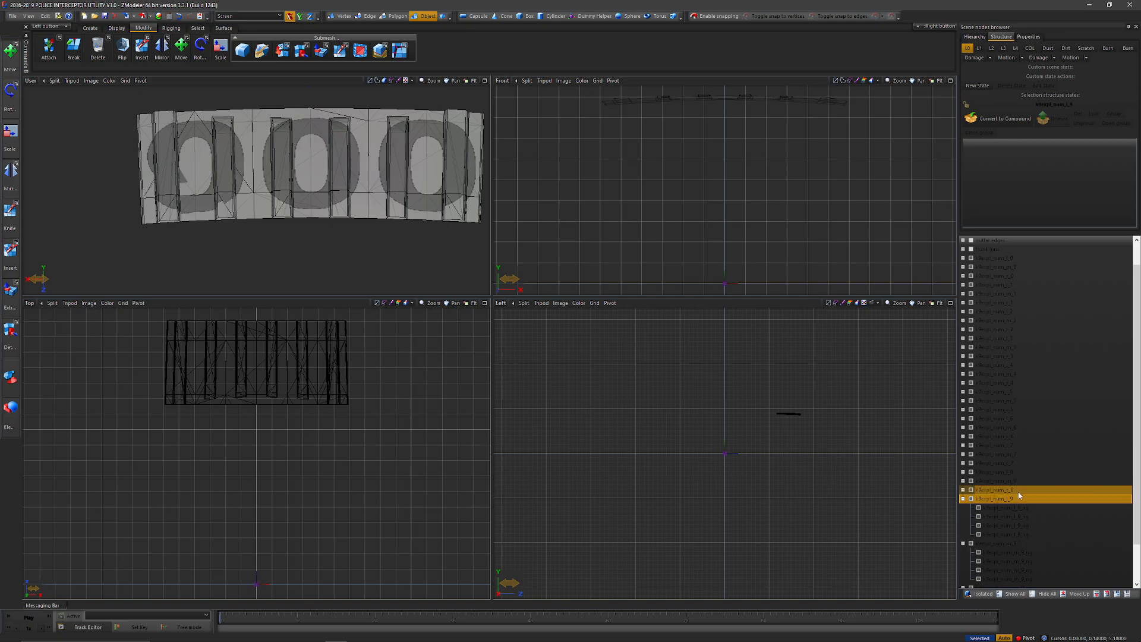
Convert the left digit 9 mesh to a compound and assign its remaining copies to the L1, L2 and L3 levels of detail
click(1025, 507)
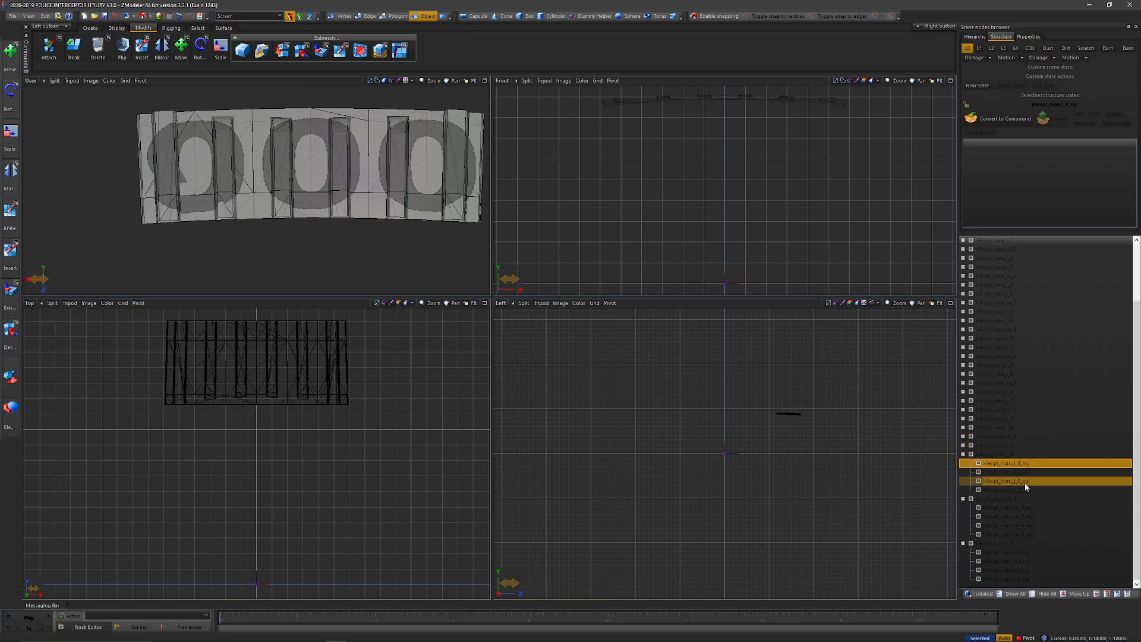
scroll(1029, 479, down, 2)
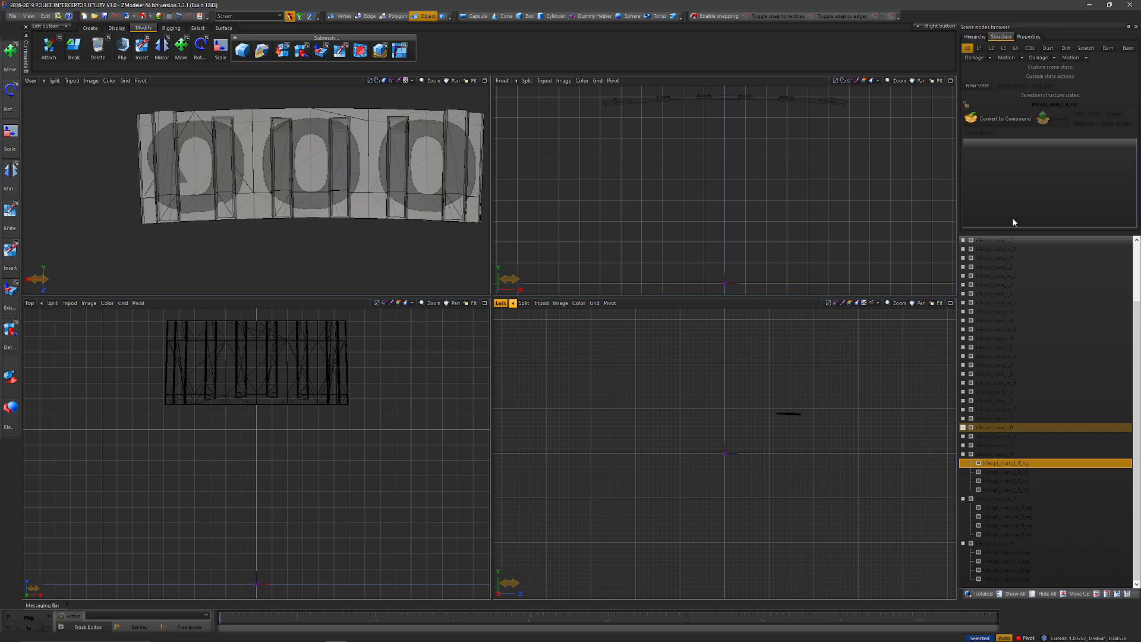
click(978, 122)
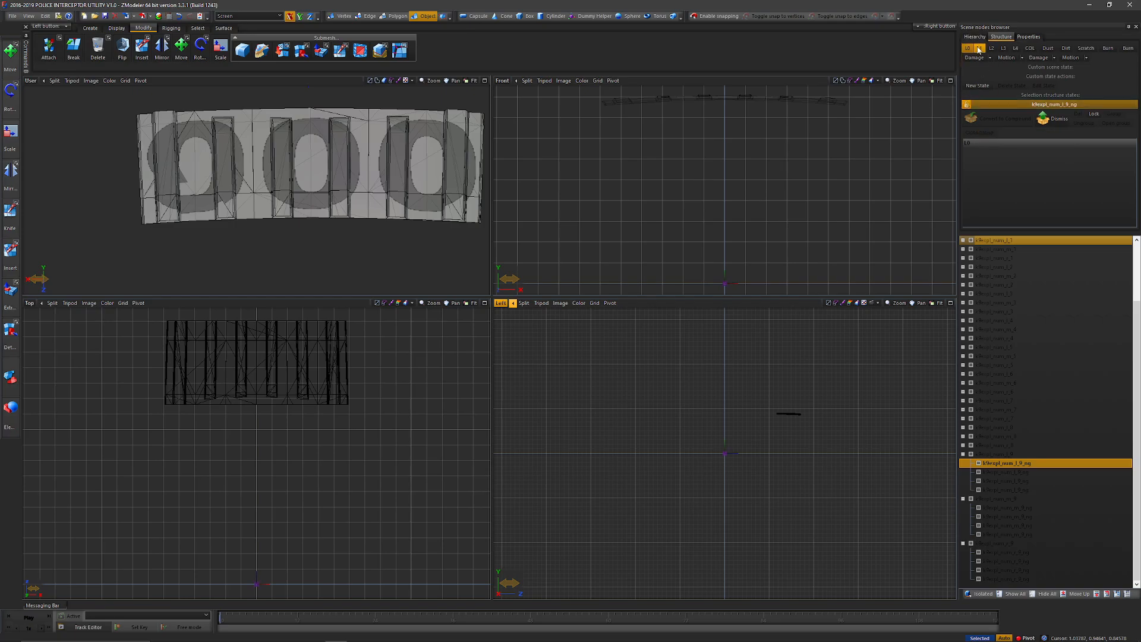
drag(1020, 472, 1029, 175)
drag(1011, 481, 1046, 177)
drag(1019, 490, 1054, 200)
click(967, 105)
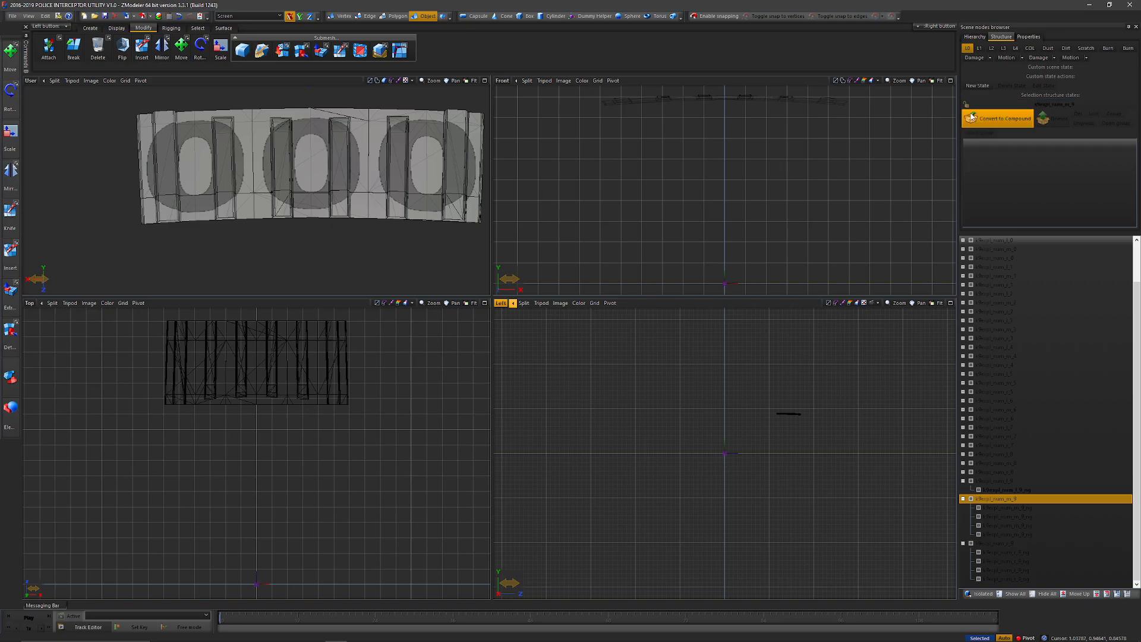
Convert the middle digit 9 mesh to a compound and assign its remaining copies to the L1, L2 and L3 levels of detail
key(Down)
click(971, 118)
click(967, 104)
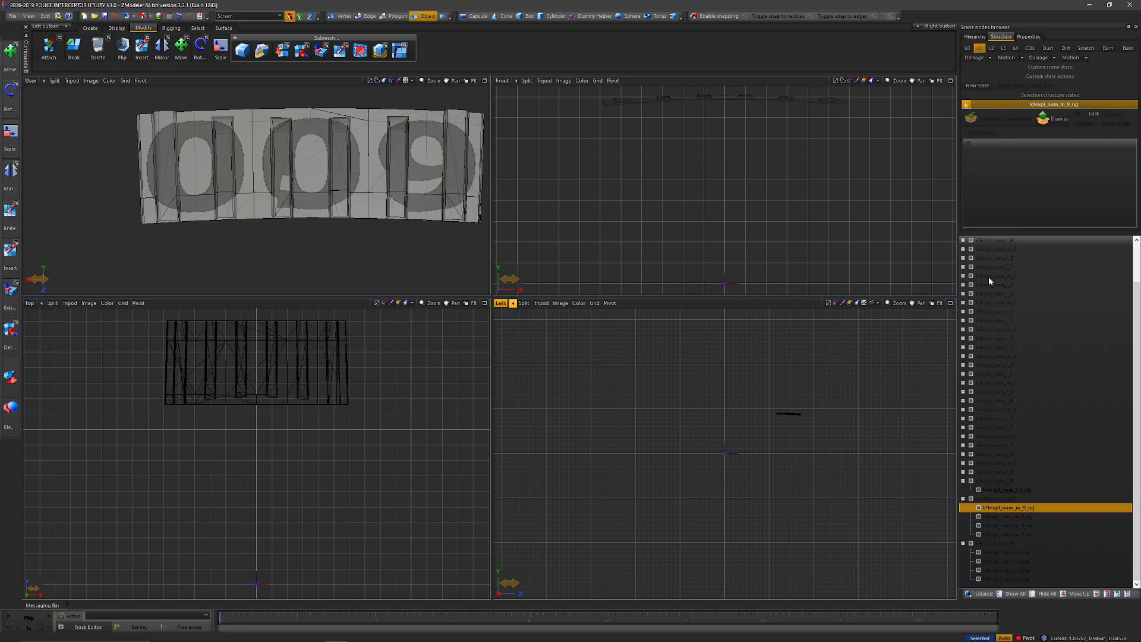
drag(1008, 517, 1005, 187)
click(992, 49)
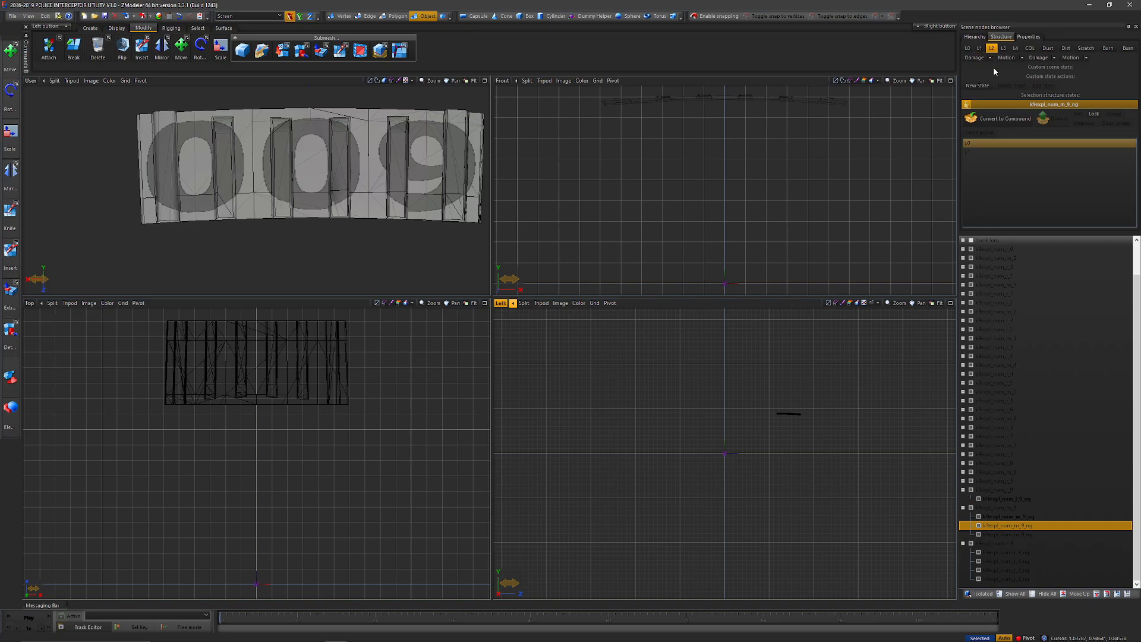
drag(1003, 515, 1017, 155)
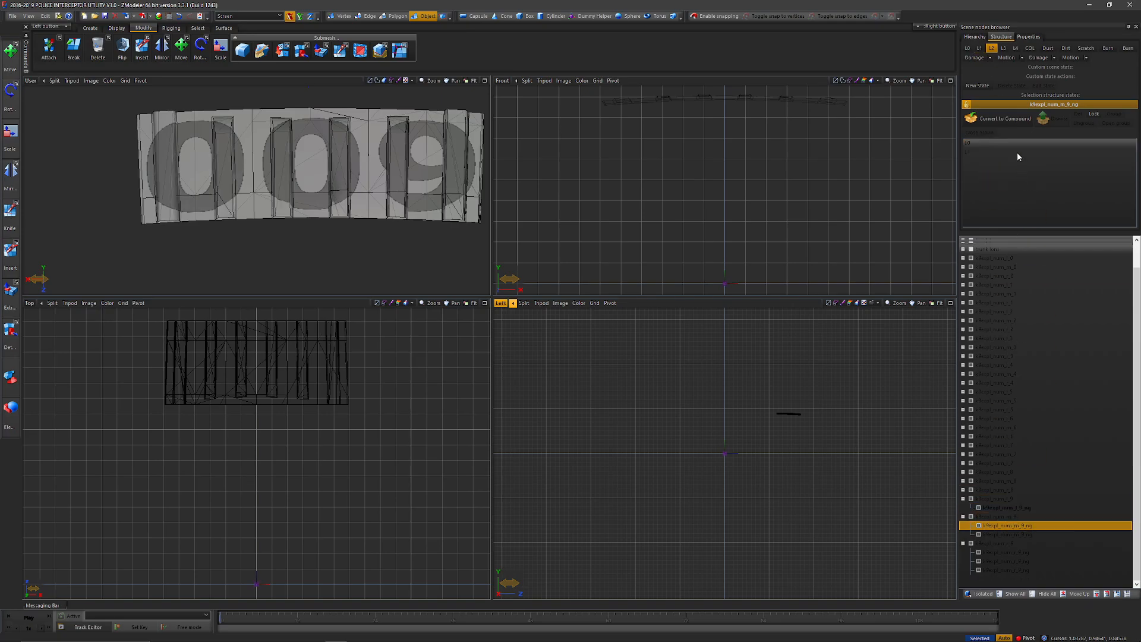
click(1003, 48)
drag(1033, 525, 1018, 199)
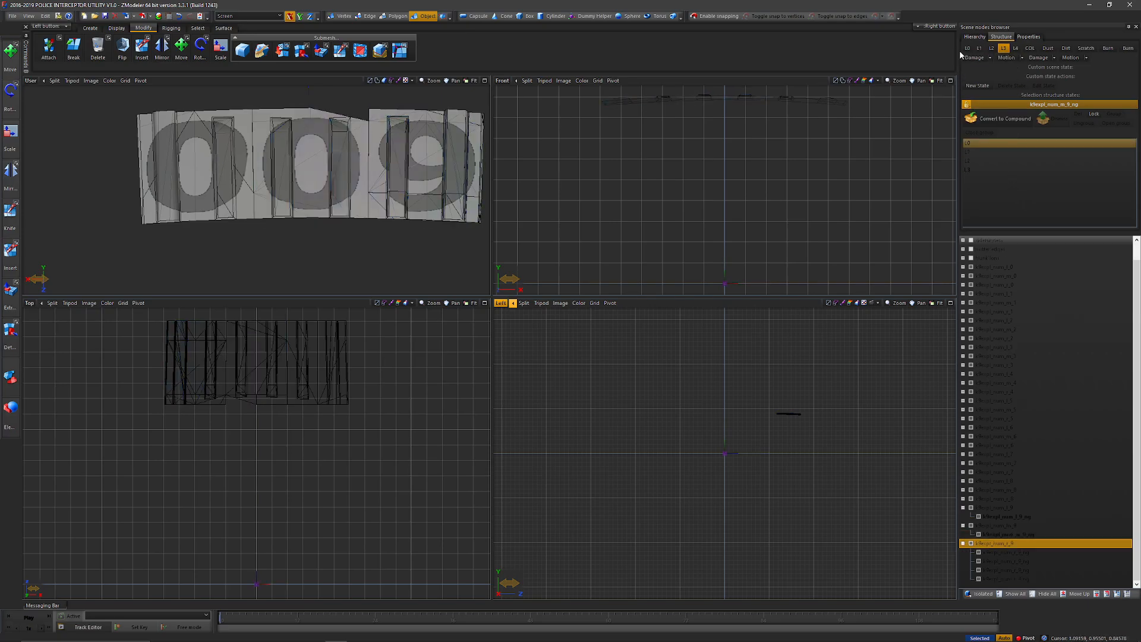
click(967, 104)
Convert the right digit 9 mesh to a compound and assign its remaining copies to the L1, L2 and L3 levels of detail
click(974, 119)
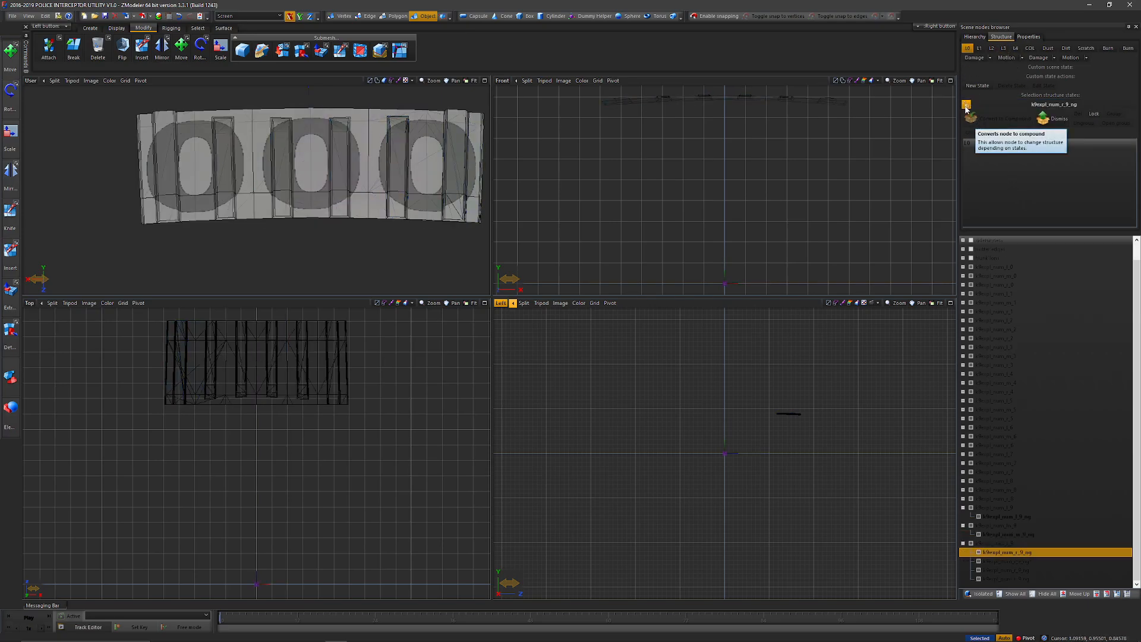
click(966, 104)
click(979, 48)
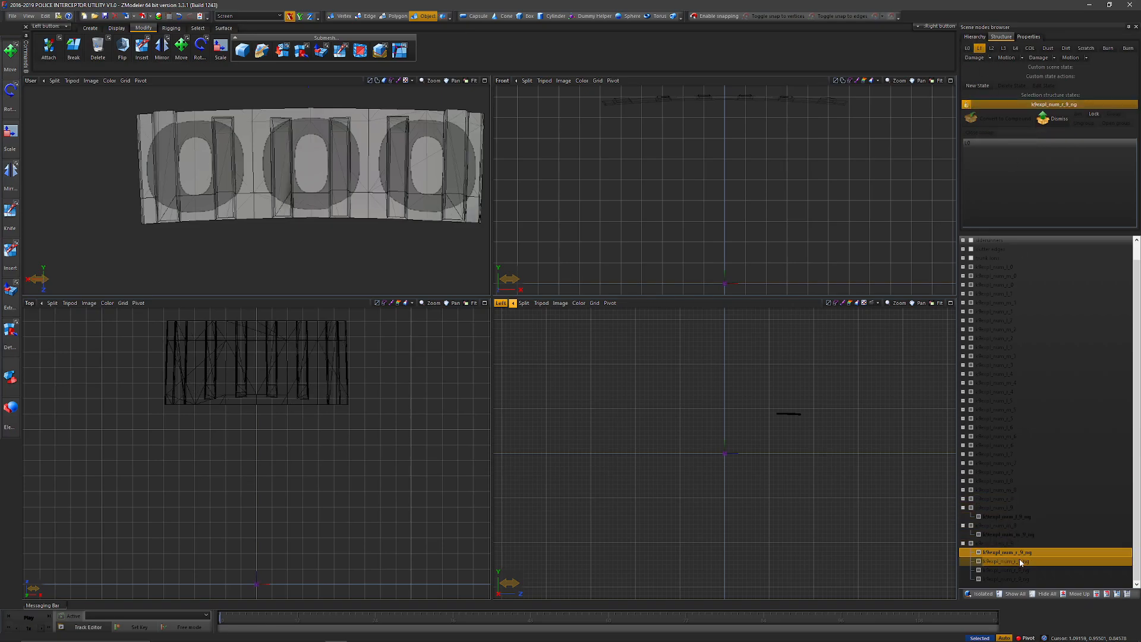
drag(1011, 561, 1052, 160)
drag(1008, 562, 1023, 191)
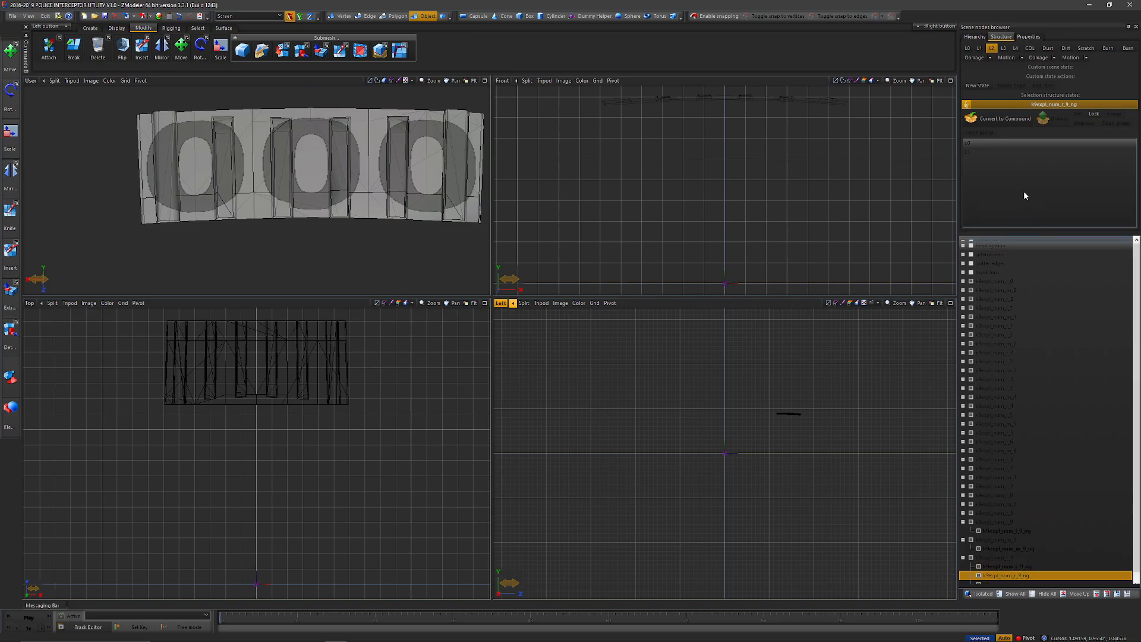
click(994, 48)
drag(1014, 578, 1023, 202)
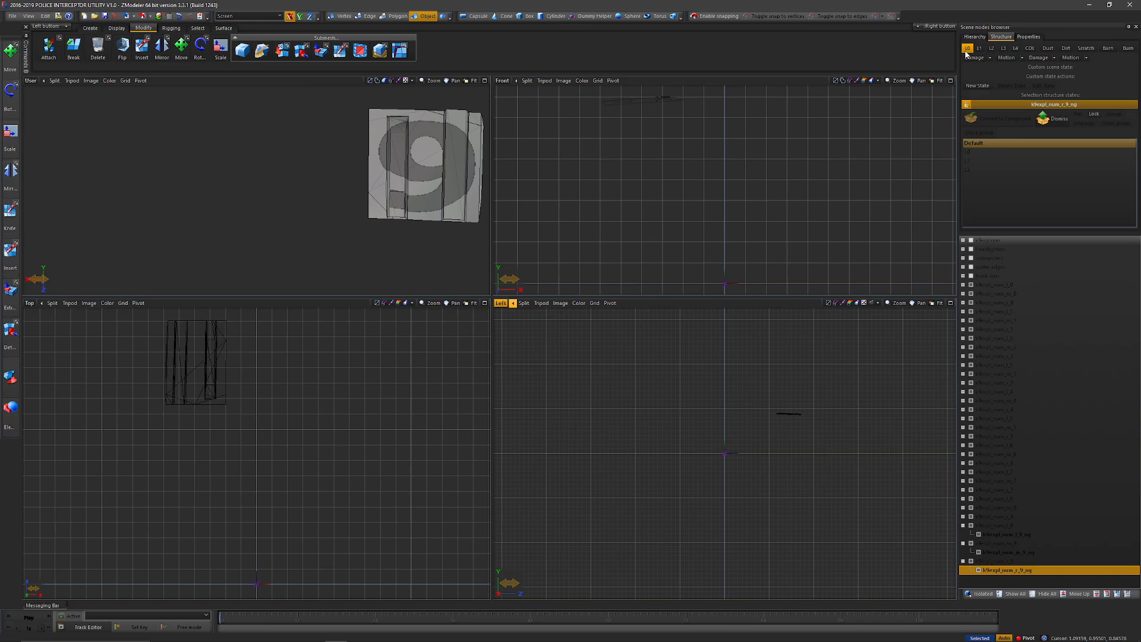
click(993, 115)
click(1003, 48)
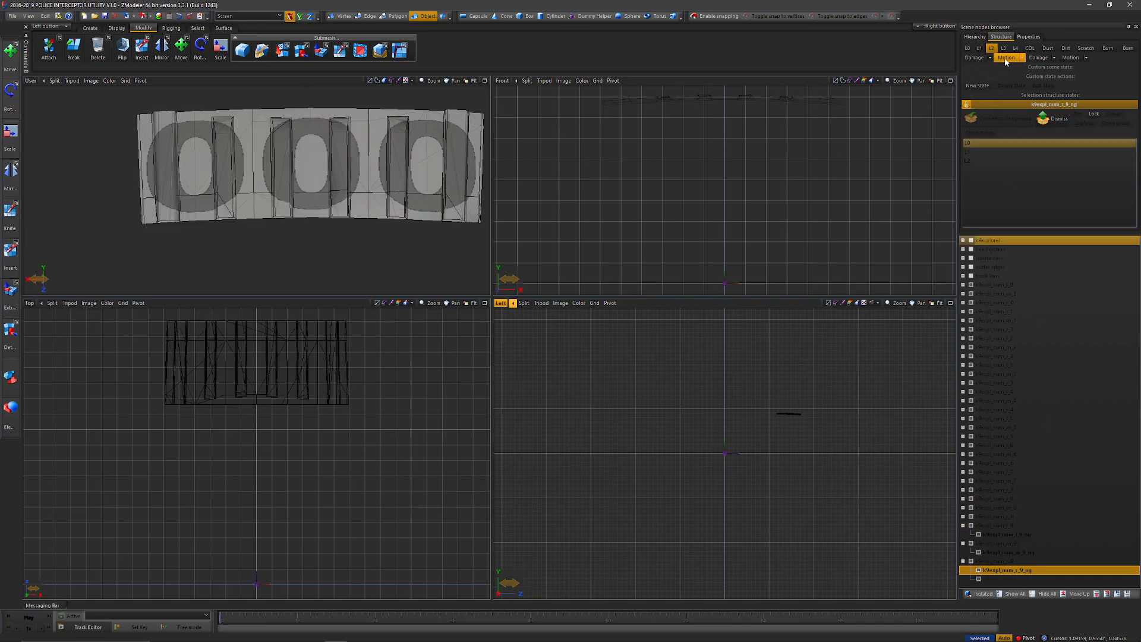
drag(1005, 578, 1017, 132)
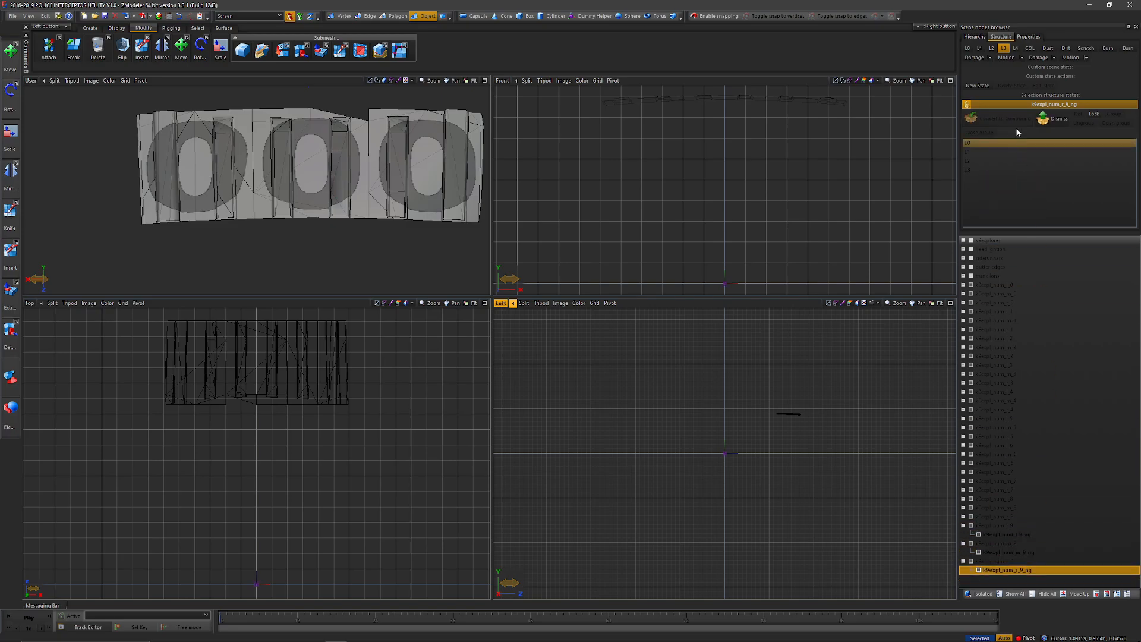
Switch between the L0, L1 and L2 levels of detail to check the digit meshes, returning to L0
click(970, 48)
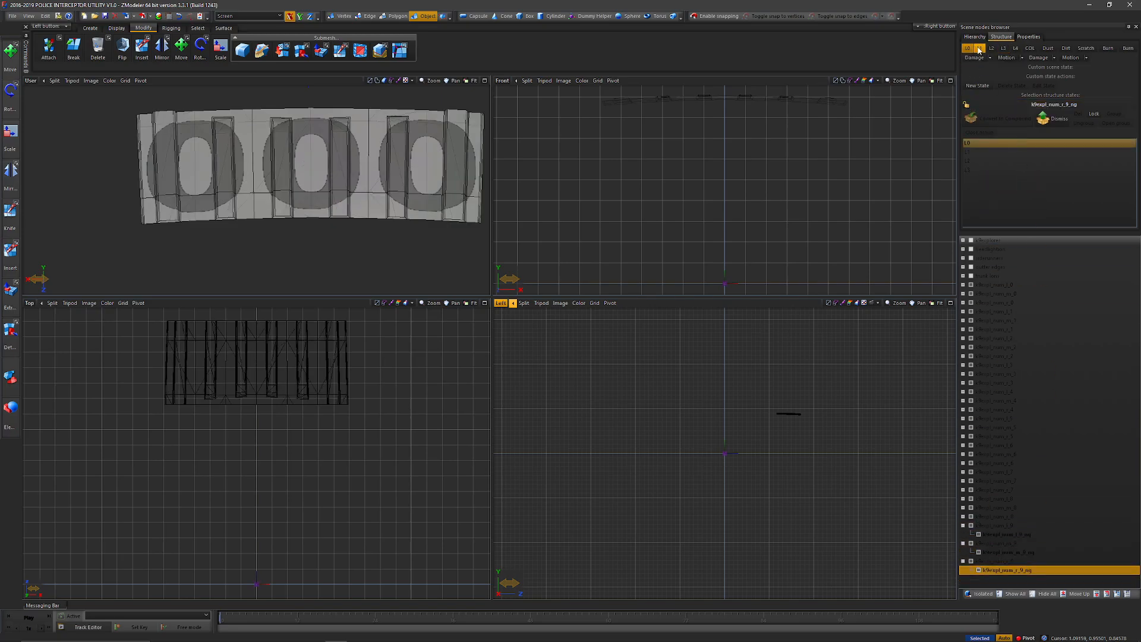
click(979, 49)
click(992, 49)
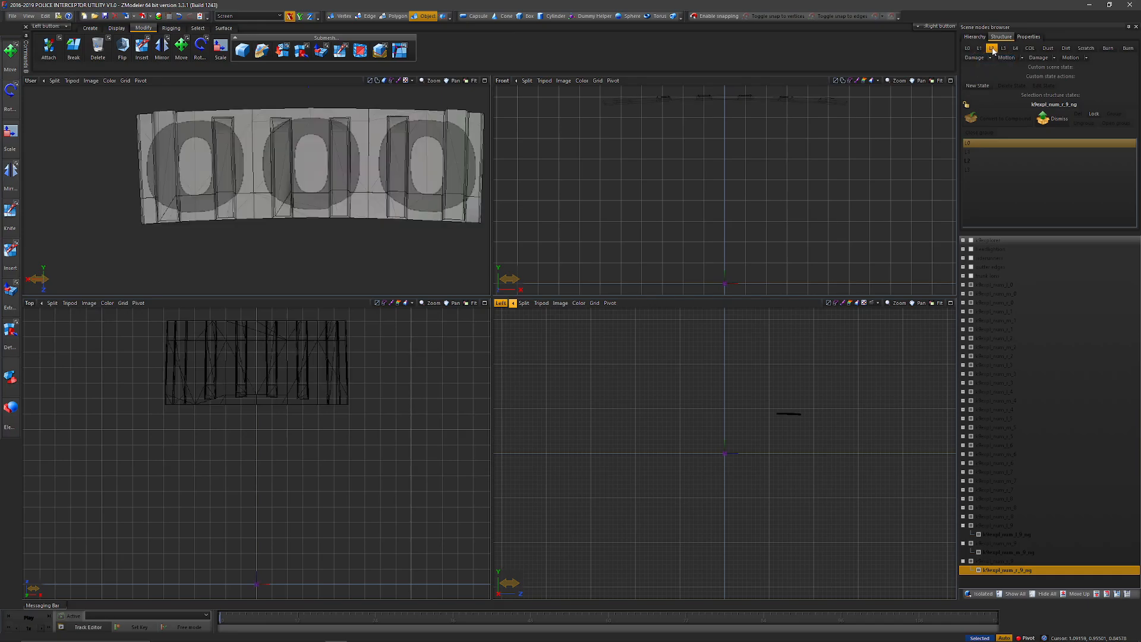
click(967, 48)
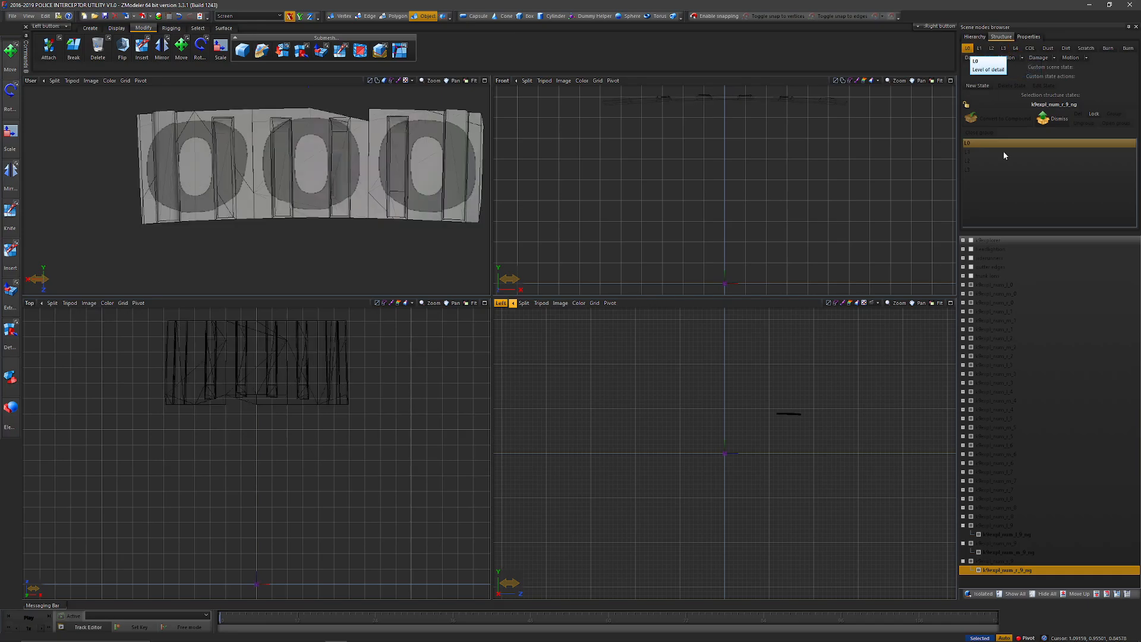
Collapse the left, middle and right digit 9 nodes in the scene hierarchy
click(962, 561)
click(964, 537)
click(963, 543)
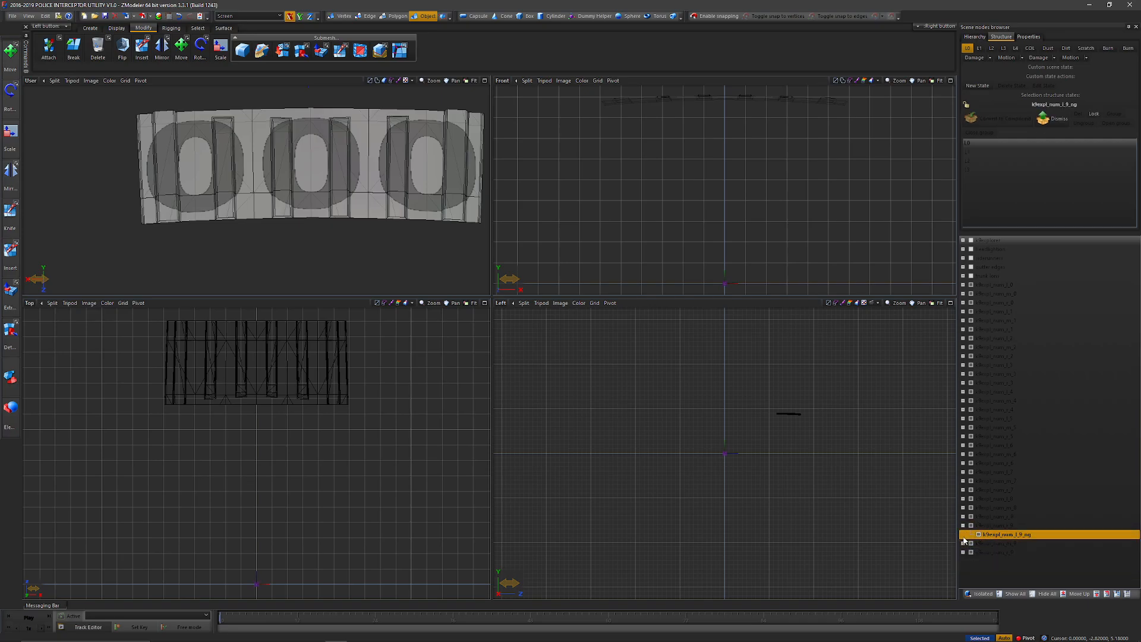
click(963, 526)
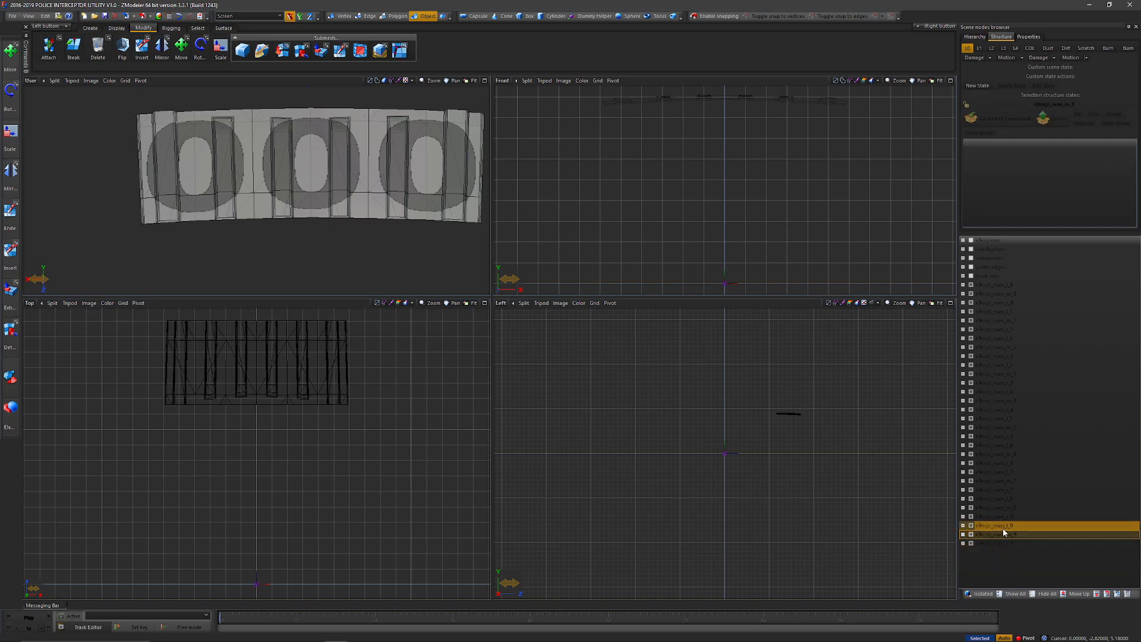
Highlight all the number nodes from digit 0 to digit 9, then unhide every object of the vehicle
click(1011, 285)
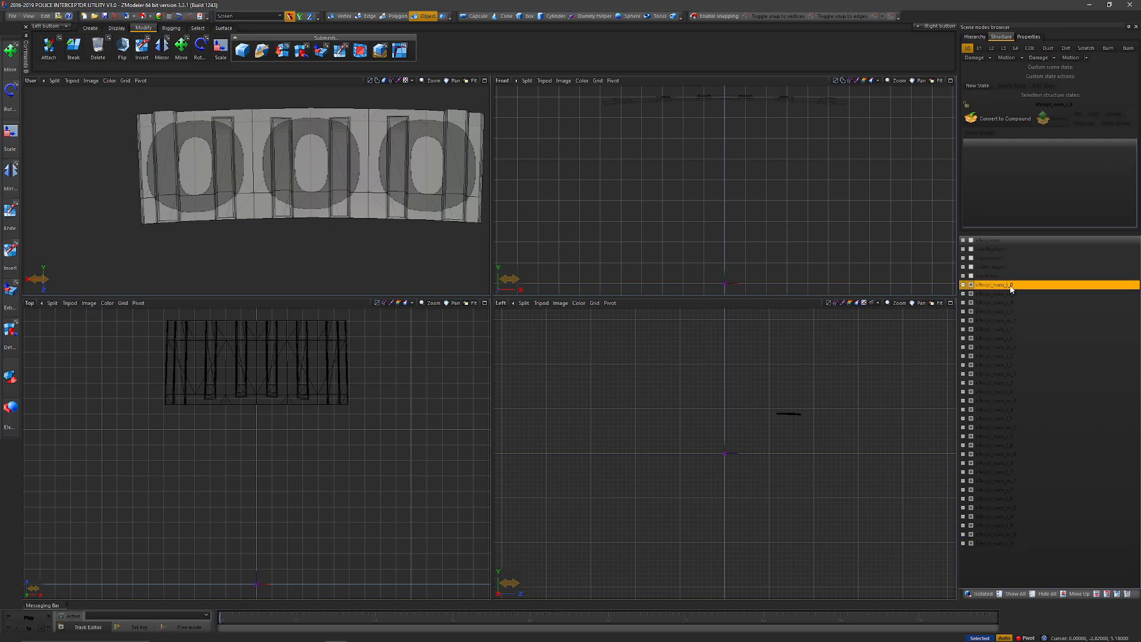
shift+click(1010, 544)
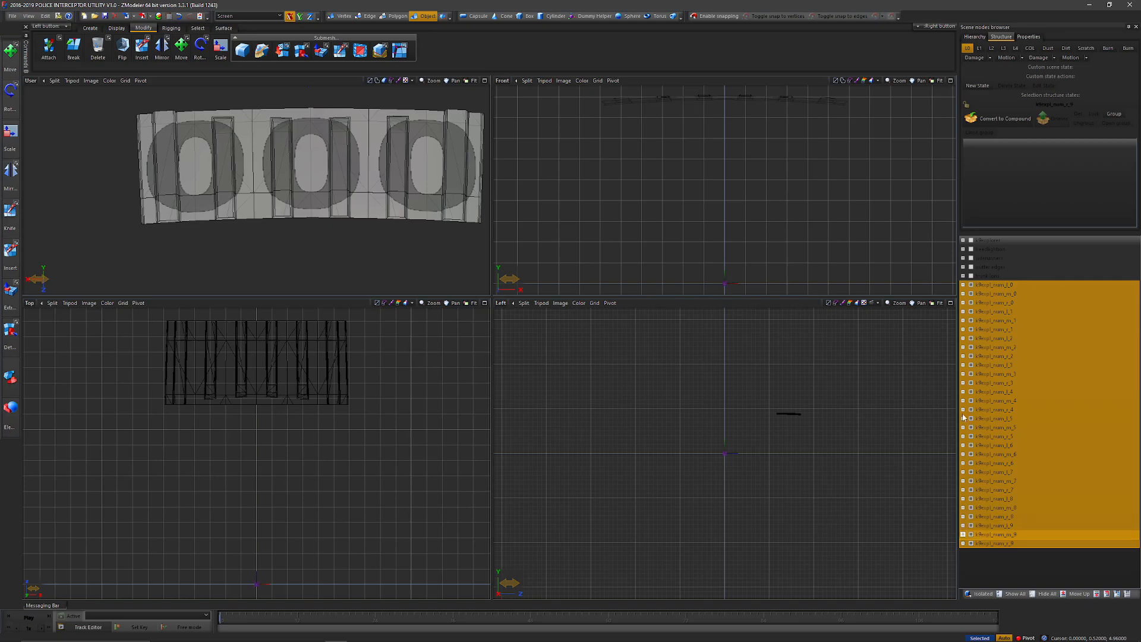
click(989, 241)
click(1013, 594)
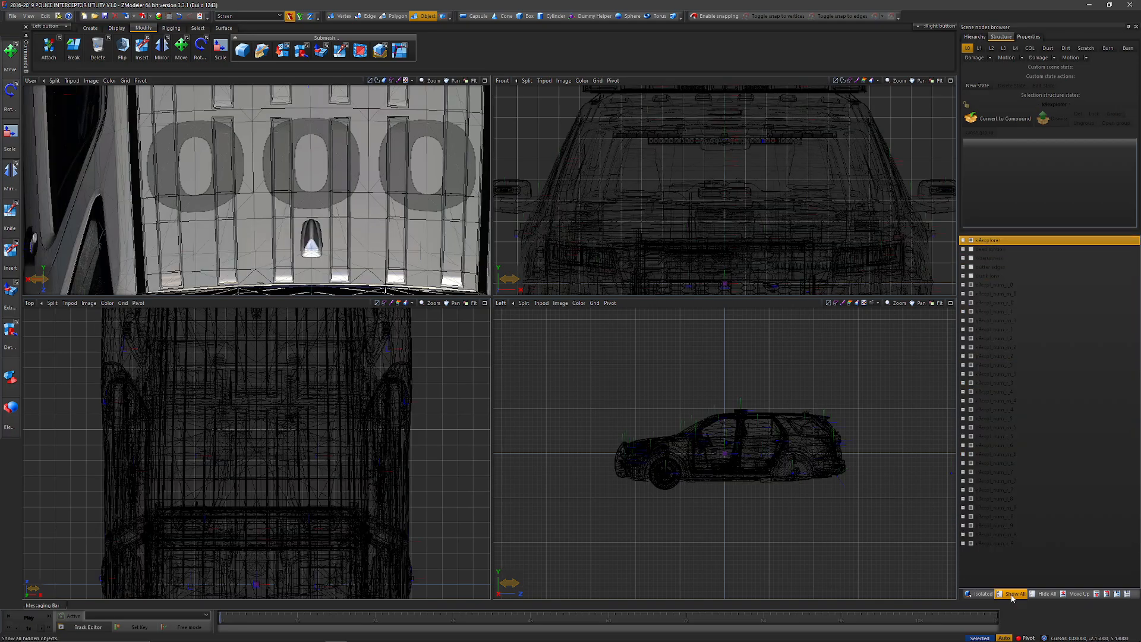
Frame the whole vehicle in the front, left and top views to examine the complete model
click(937, 303)
click(938, 80)
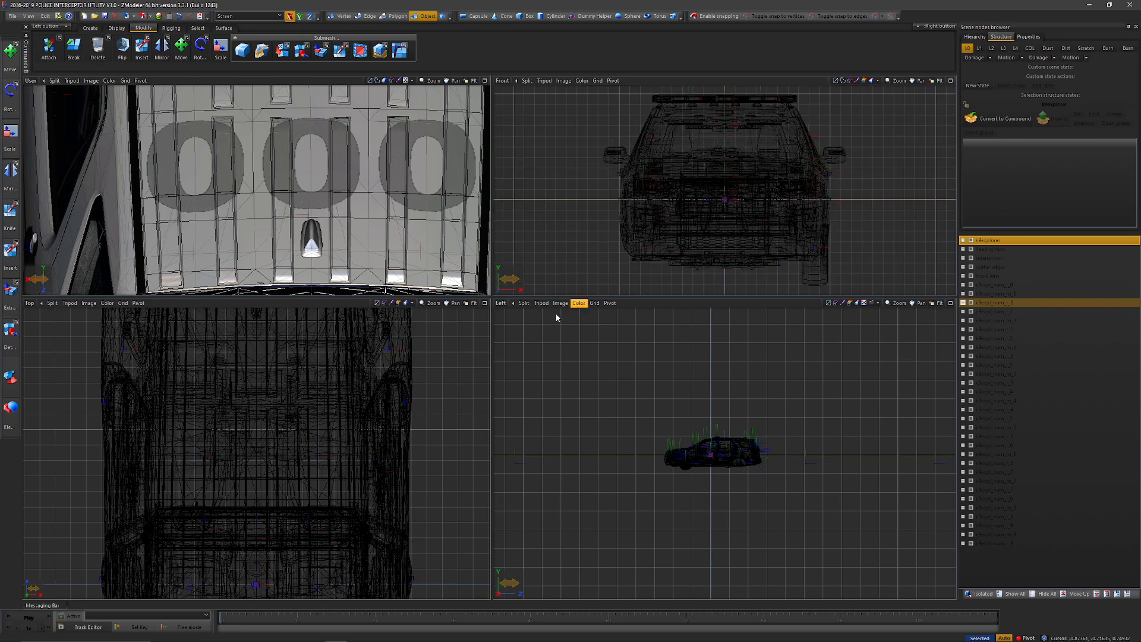
click(470, 303)
scroll(734, 463, up, 6)
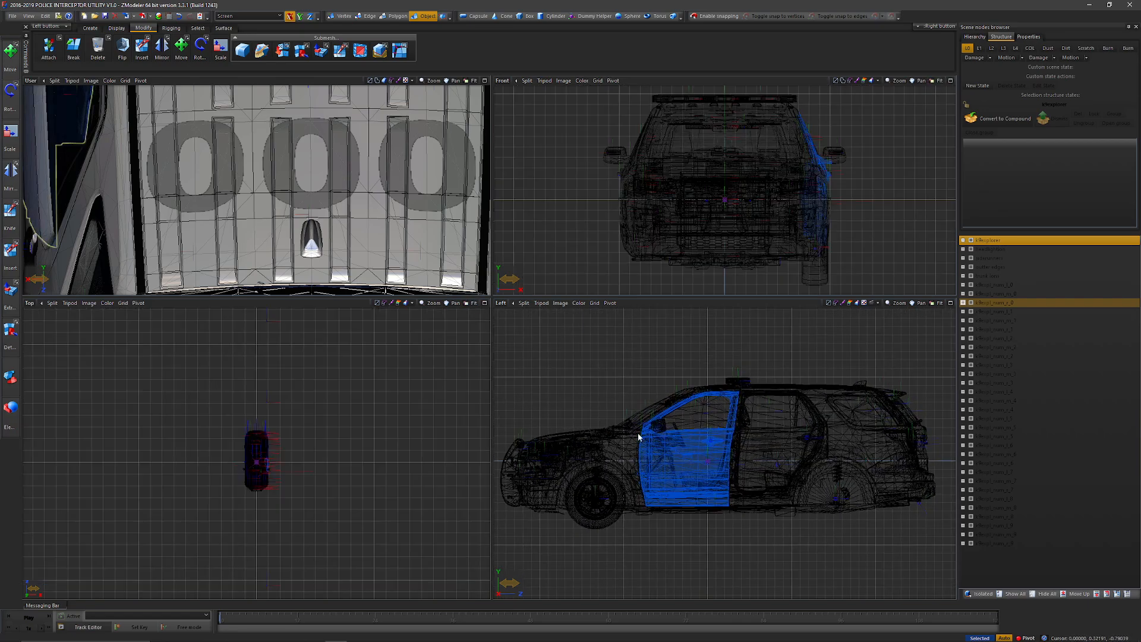
scroll(564, 429, up, 1)
middle_drag(532, 416, 543, 419)
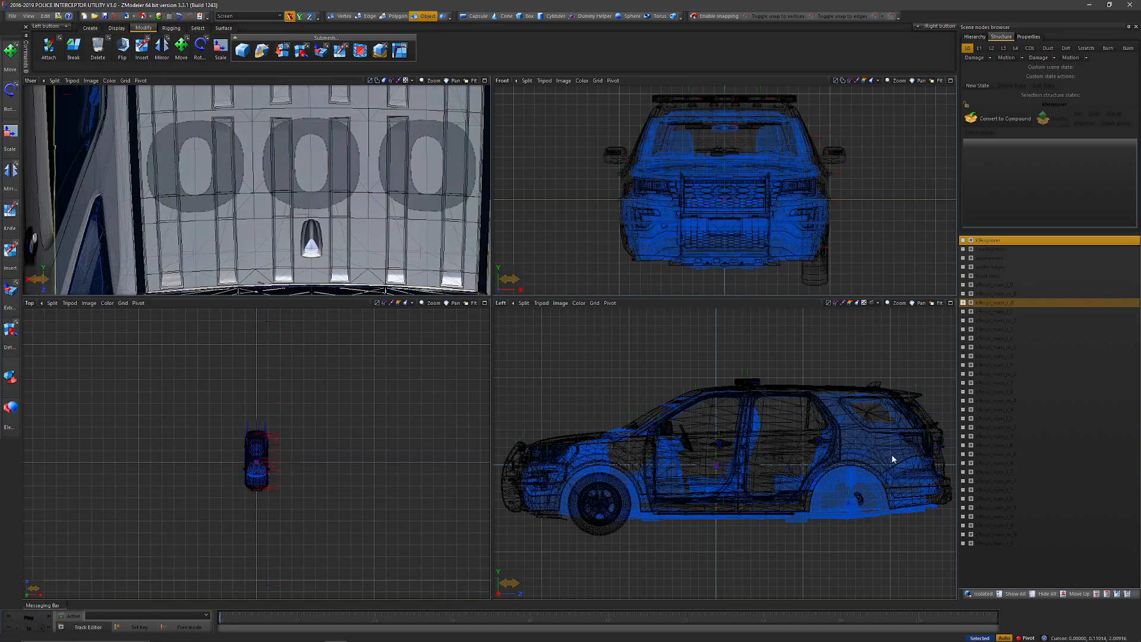
scroll(279, 426, up, 8)
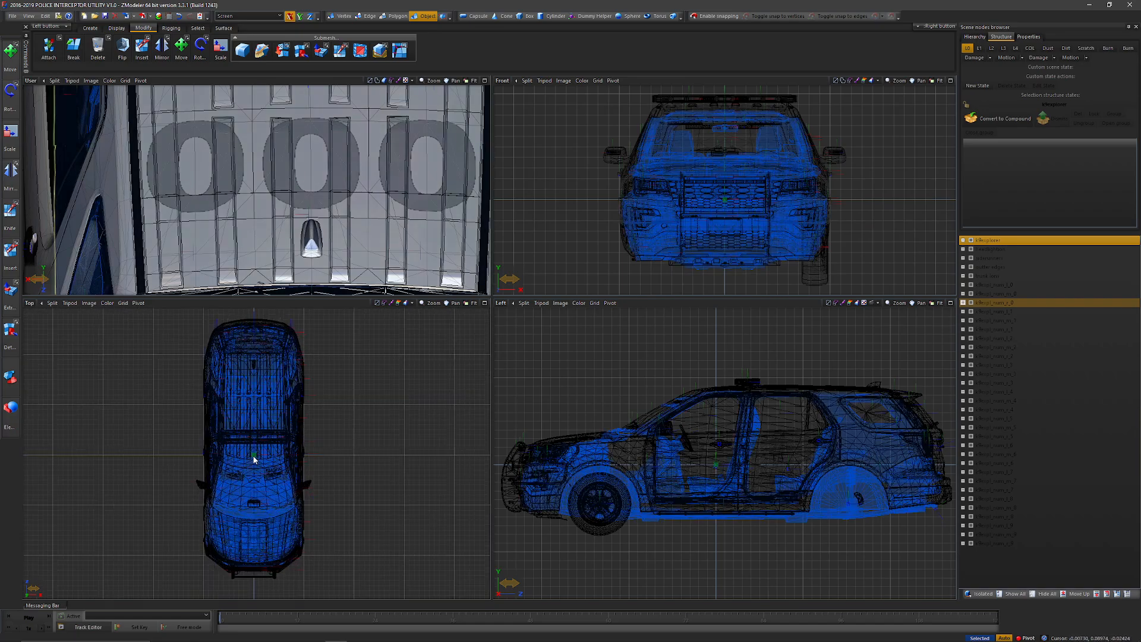
Show the whole vehicle in the perspective viewport and orbit to a front three-quarter angle to examine the complete model
scroll(258, 369, up, 1)
scroll(270, 410, down, 1)
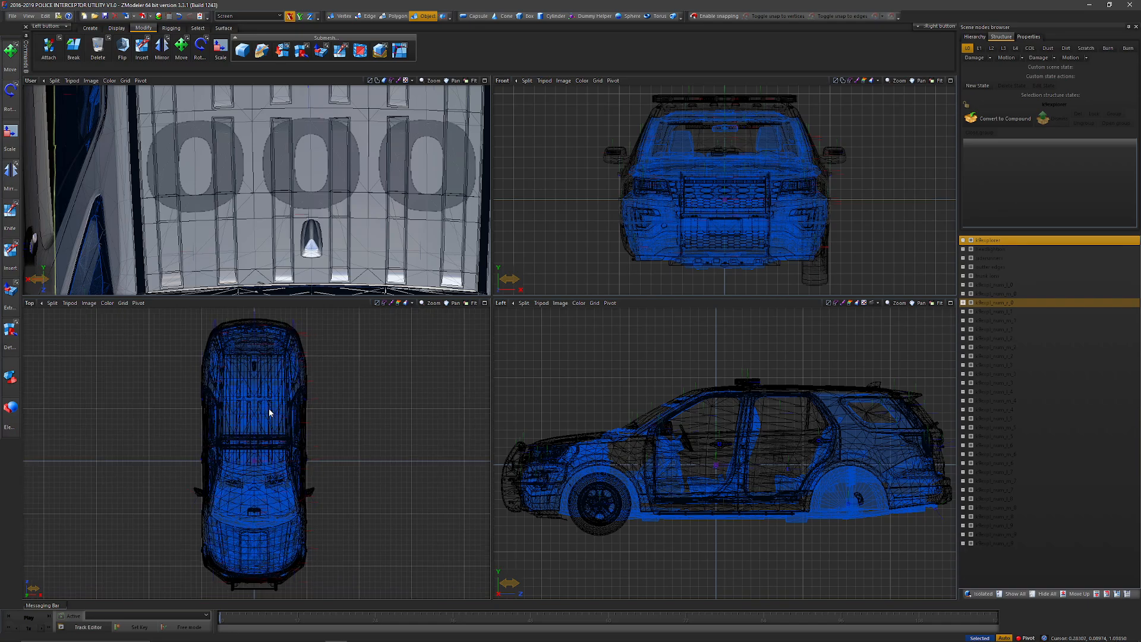
scroll(270, 470, up, 1)
click(35, 81)
click(37, 91)
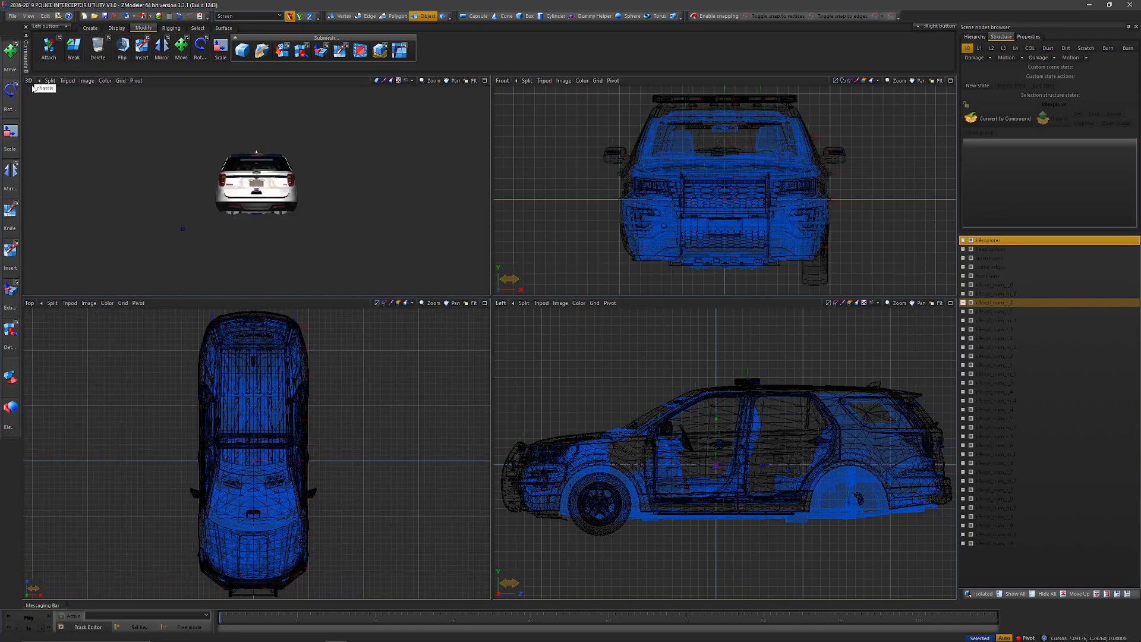
click(33, 81)
click(58, 162)
middle_drag(229, 172, 274, 108)
scroll(357, 161, up, 1)
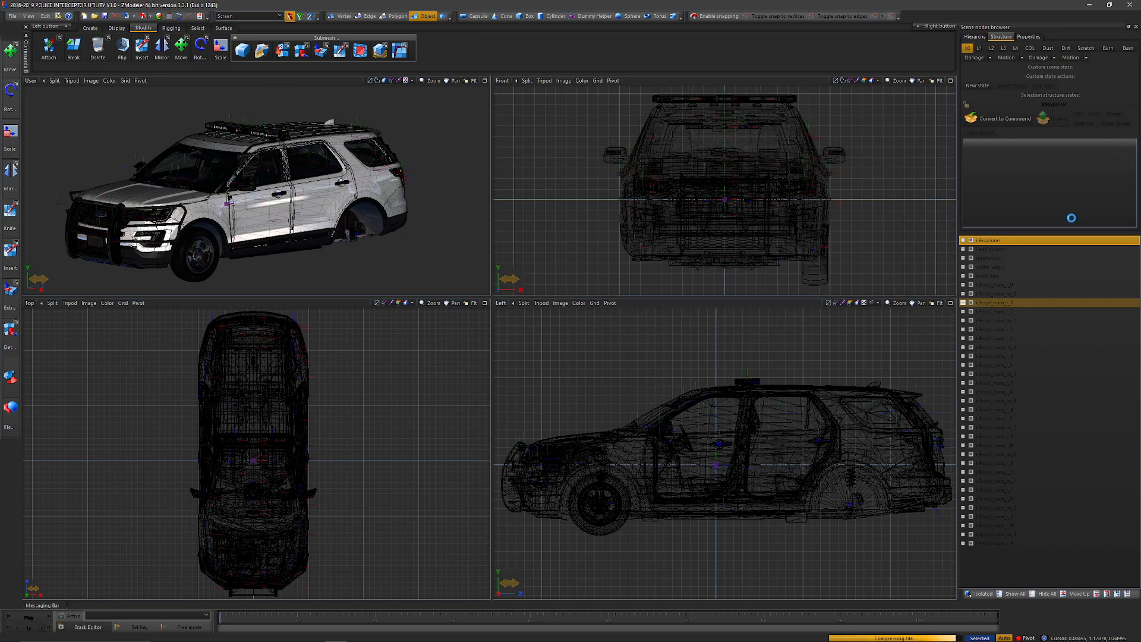
Turn off the four scene nodes between the main vehicle node and the first number node
click(992, 276)
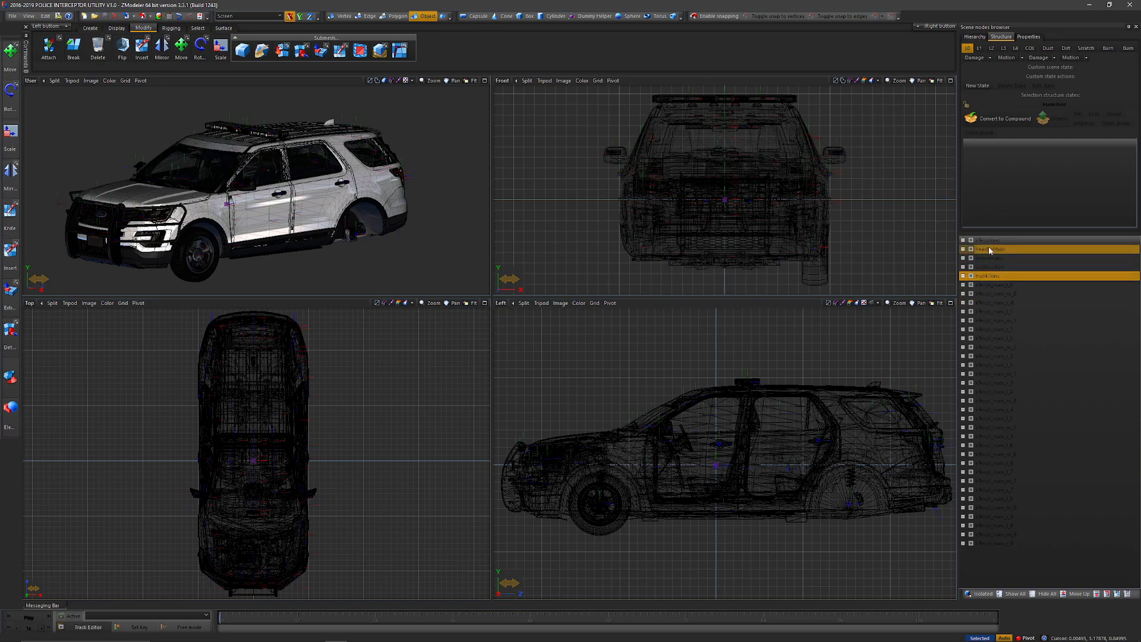
shift+click(988, 250)
click(989, 240)
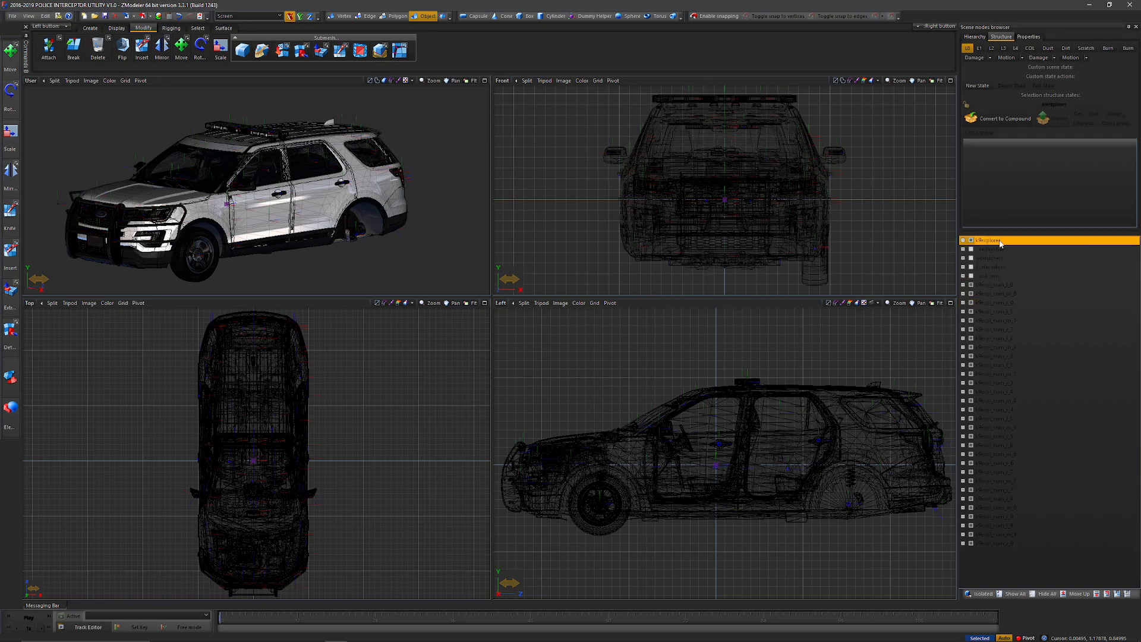
ctrl+click(1013, 286)
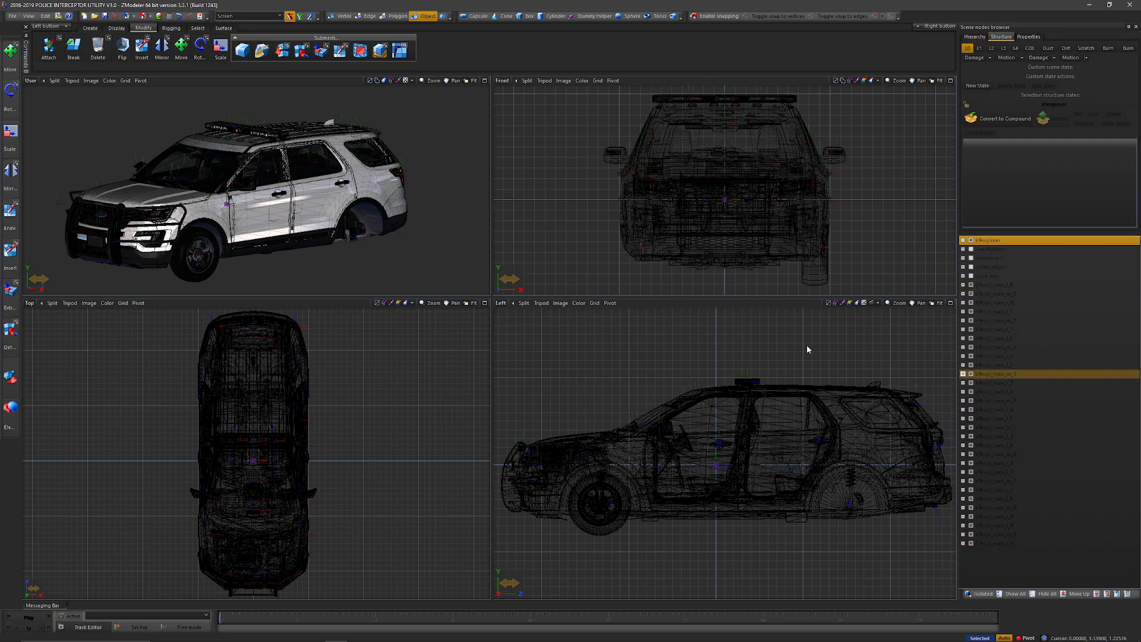
click(11, 16)
click(28, 92)
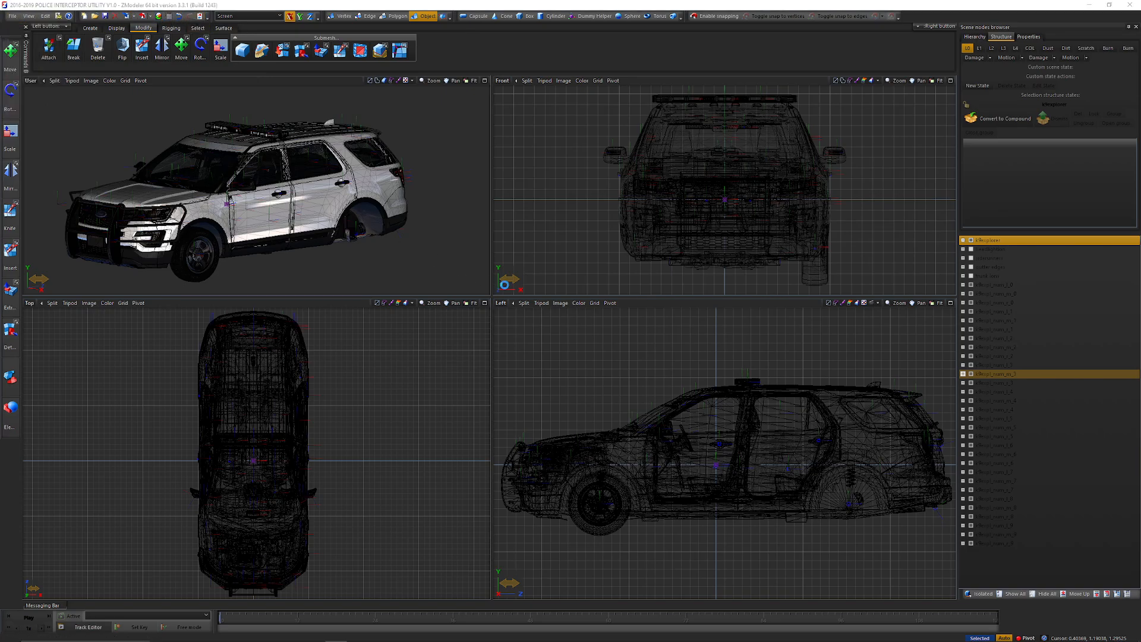
key(Escape)
Examine the name of the left digit 0 node and of its child mesh in the scene hierarchy
click(1010, 284)
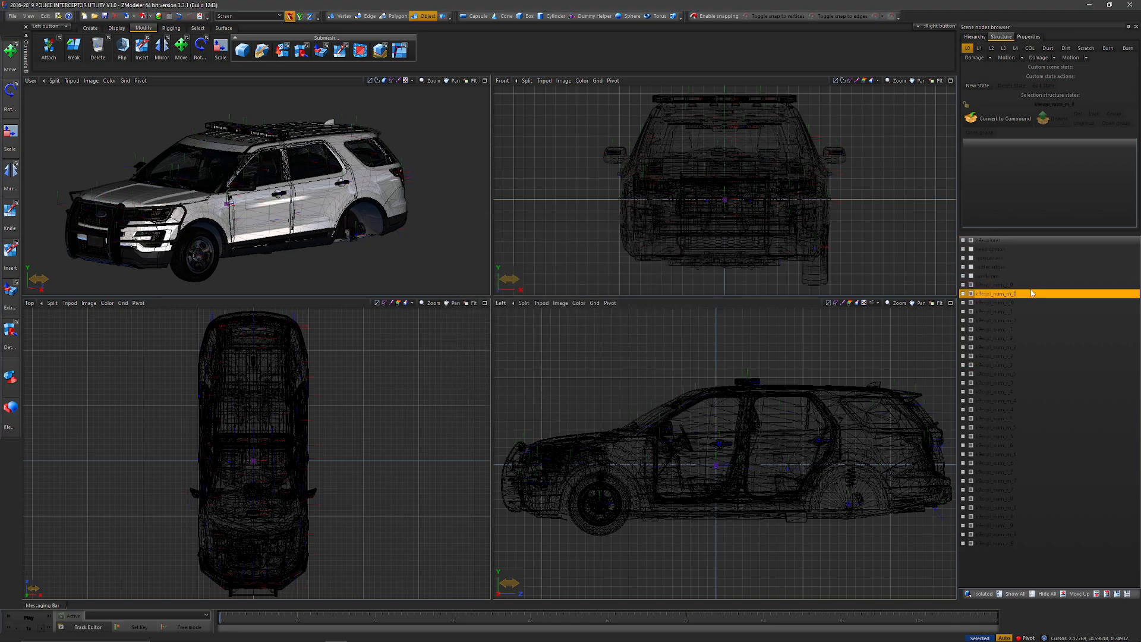
click(1039, 285)
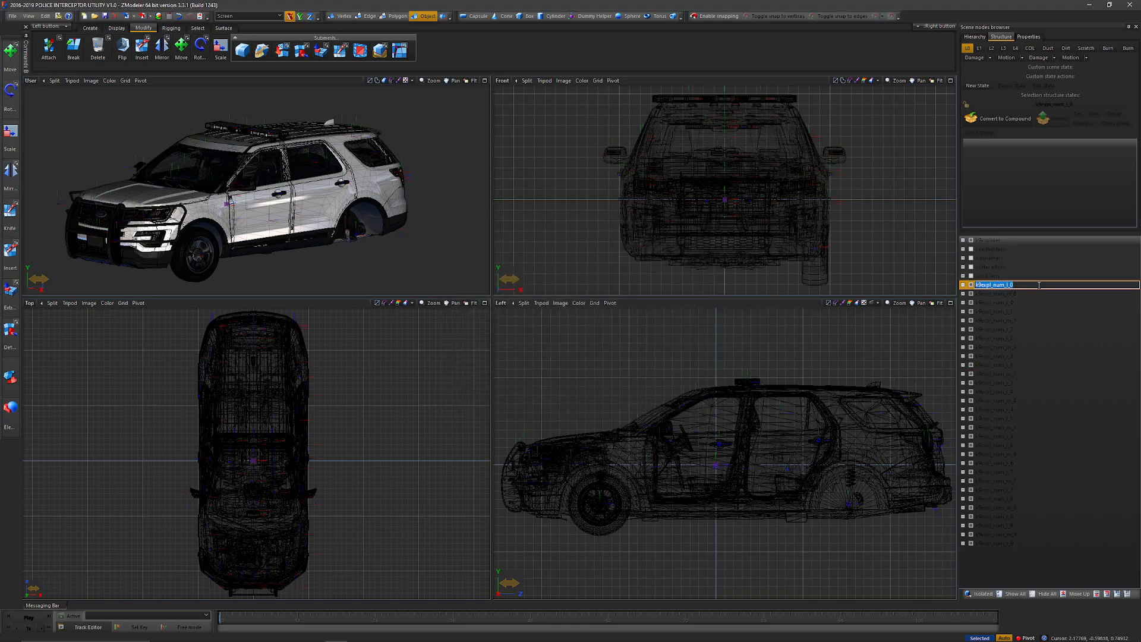
key(Escape)
click(964, 284)
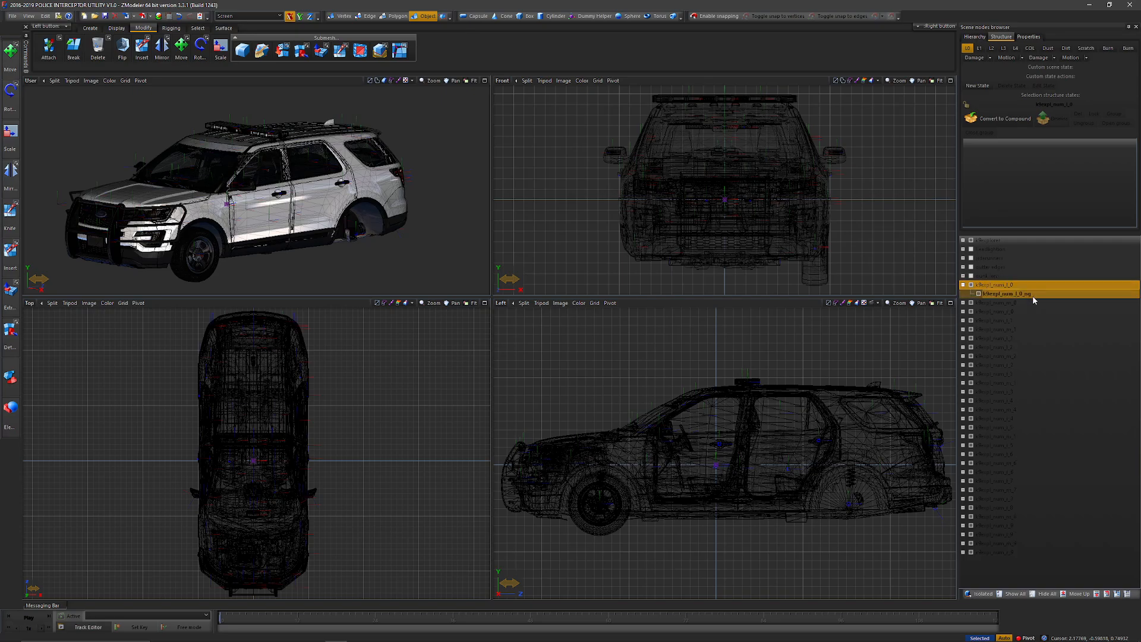
click(1037, 294)
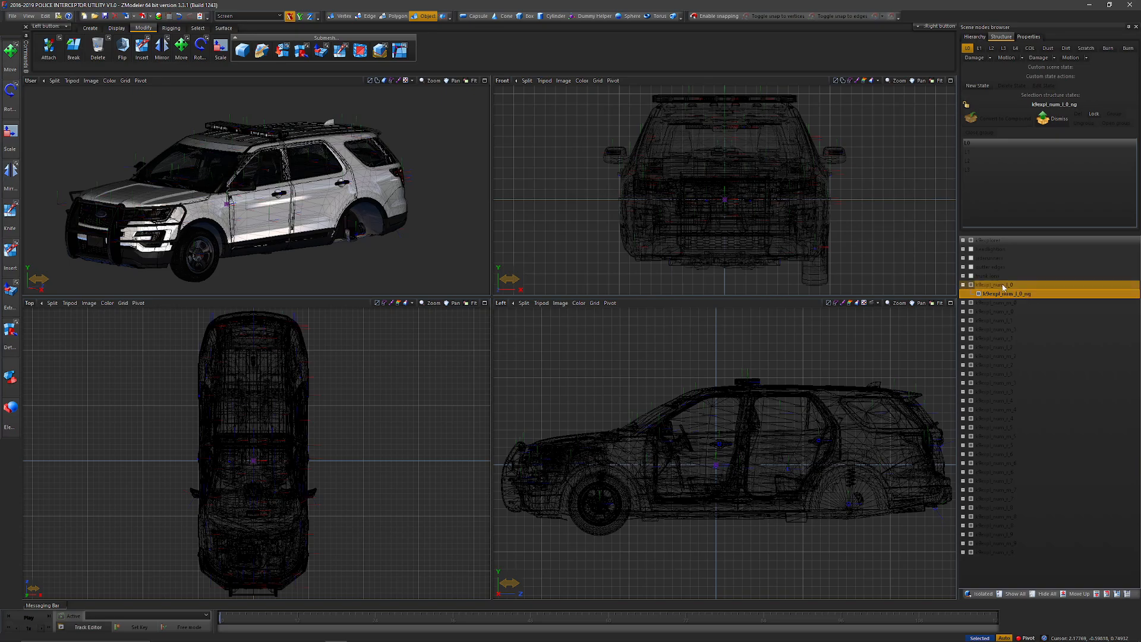
click(963, 285)
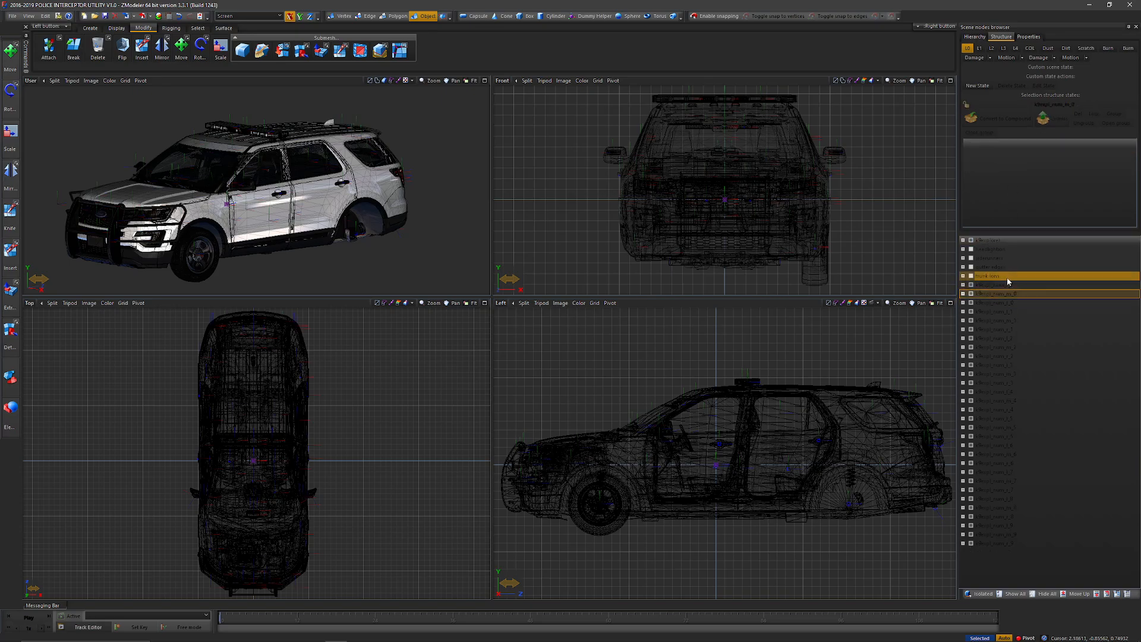
Start an export and browse to ARP Development\K-9\2018 Explorer\exports on the DATA (D:) drive
click(12, 16)
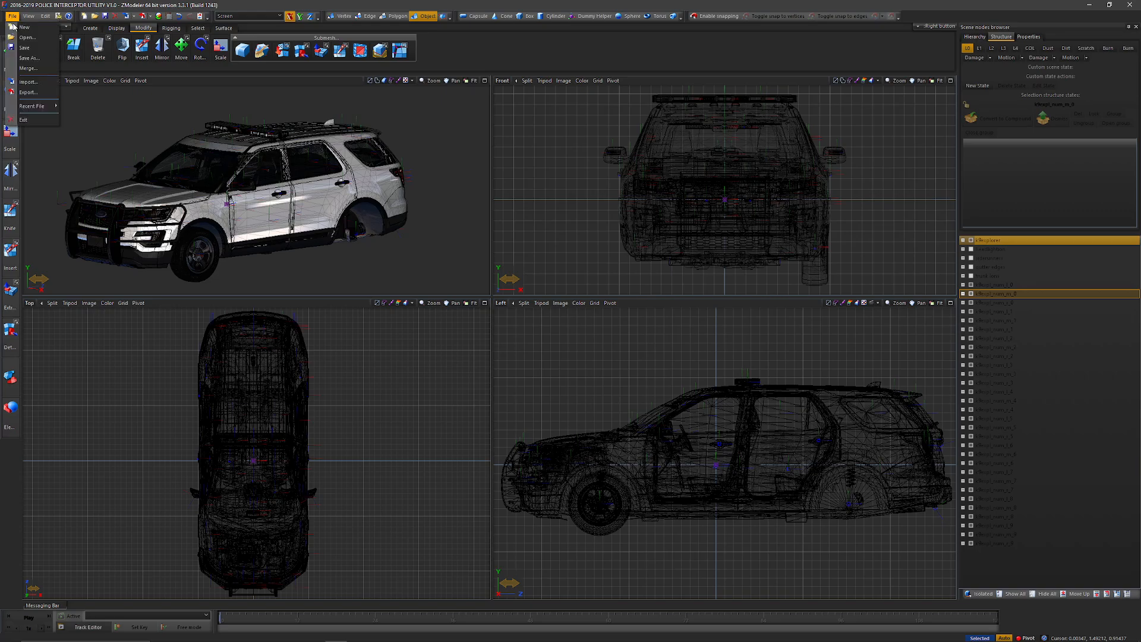
click(30, 93)
click(494, 247)
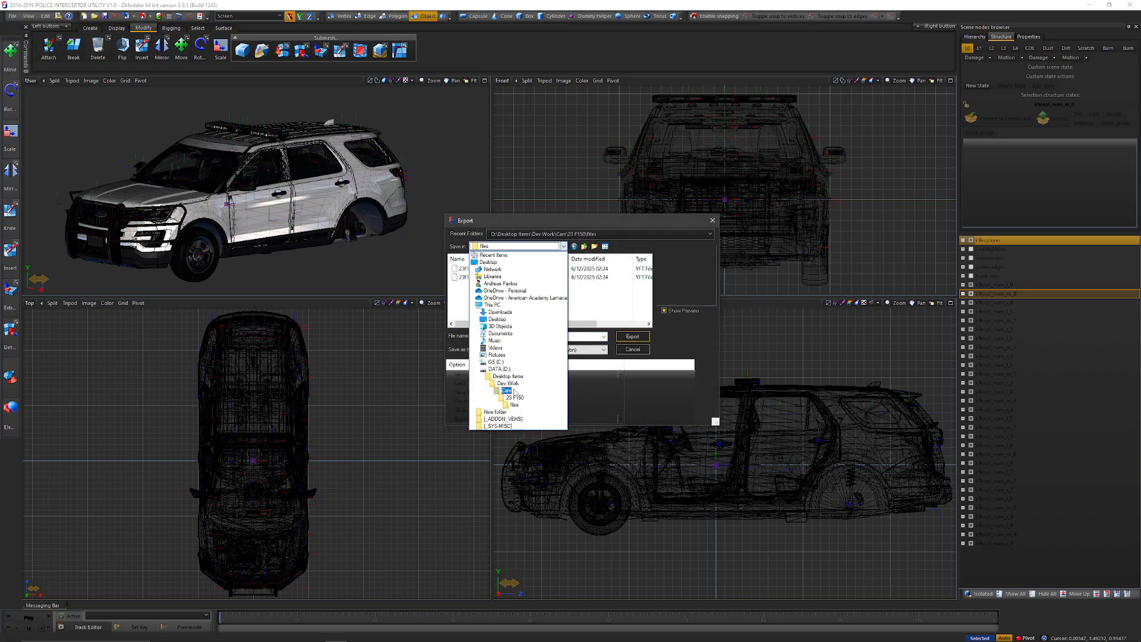
click(507, 370)
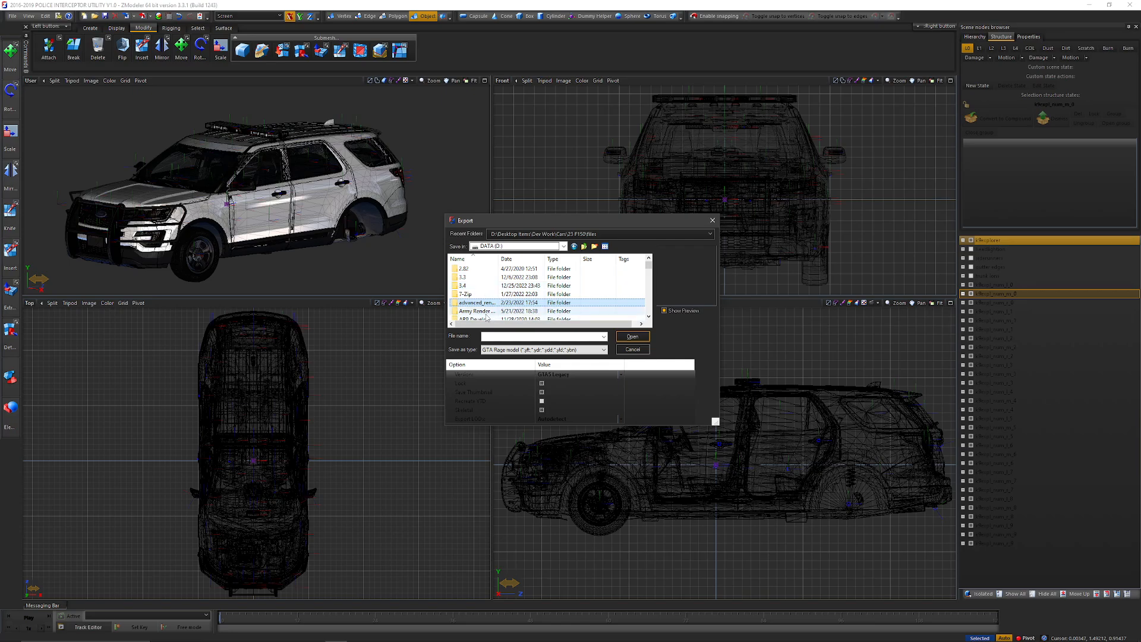
double_click(476, 294)
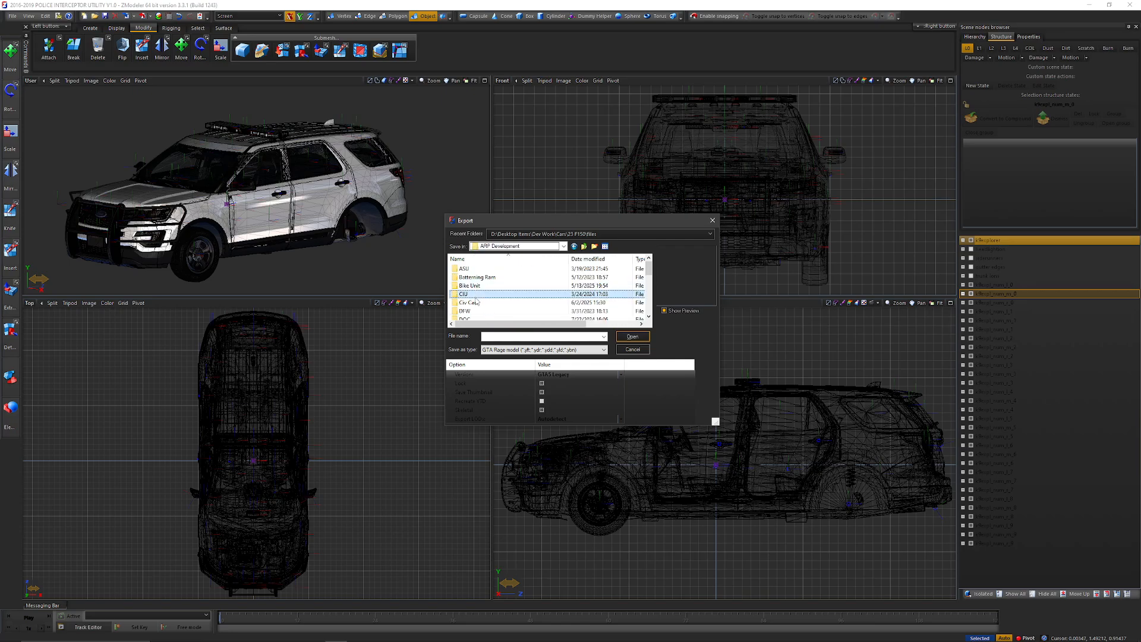
scroll(476, 301, down, 2)
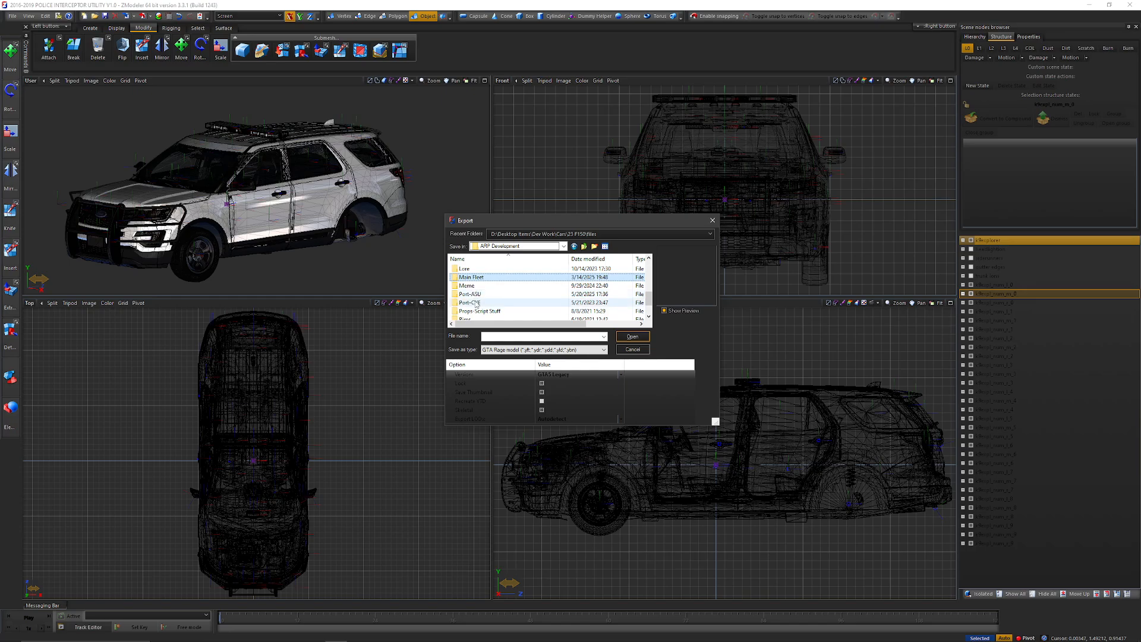
scroll(475, 299, up, 2)
double_click(477, 272)
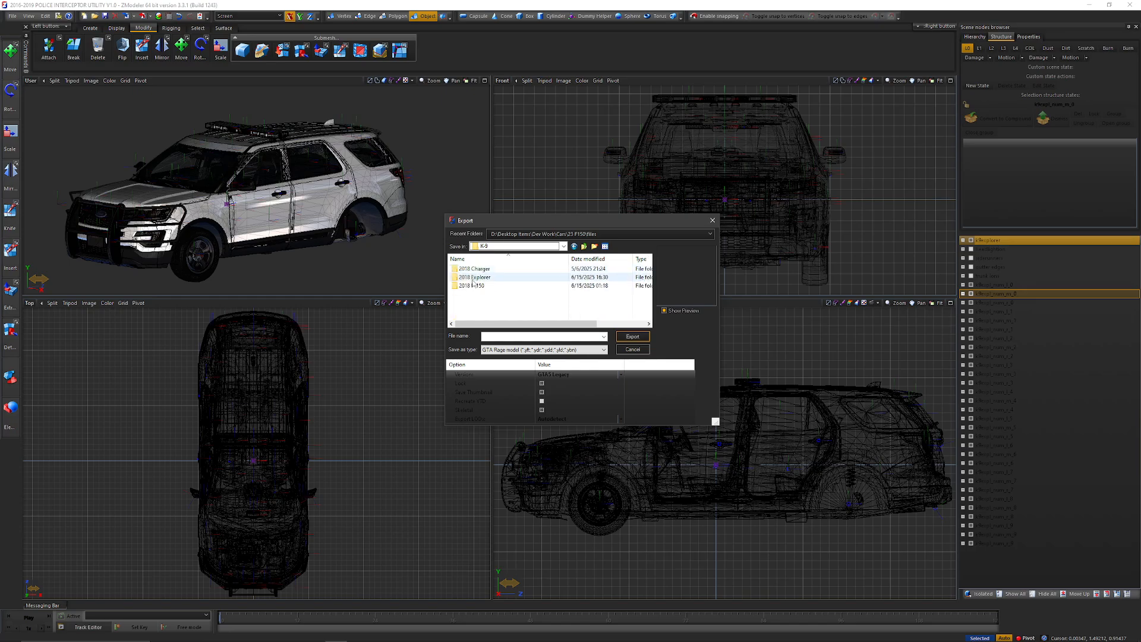
double_click(479, 277)
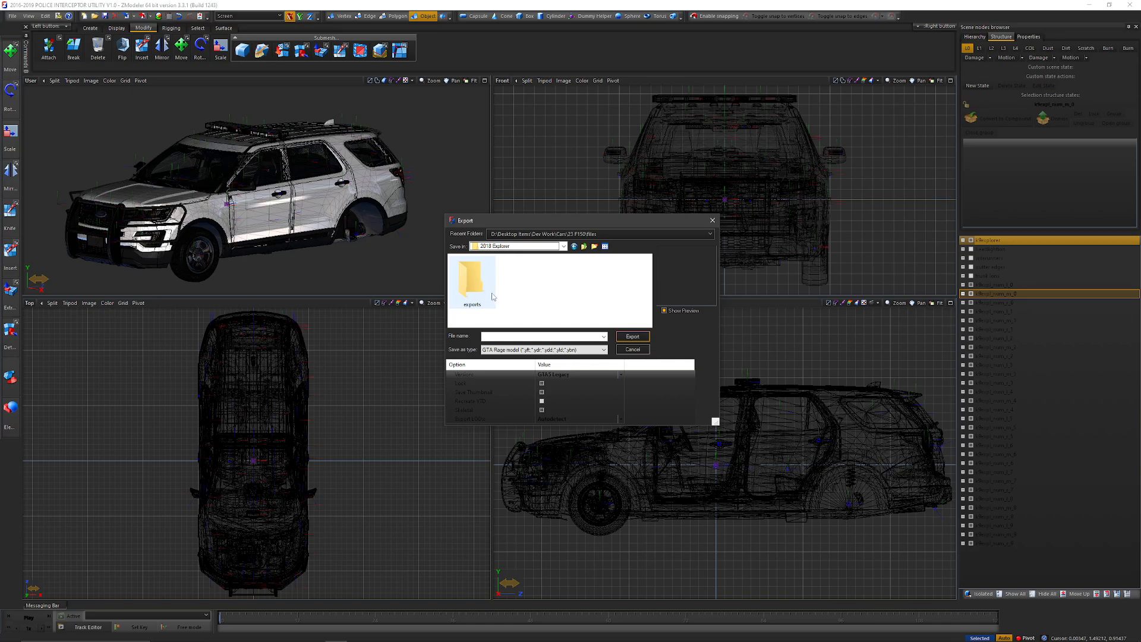
double_click(484, 291)
Create a folder named Units inside exports and export the left digit 0 into it as k9expl_num_l_0.yft
right_click(503, 296)
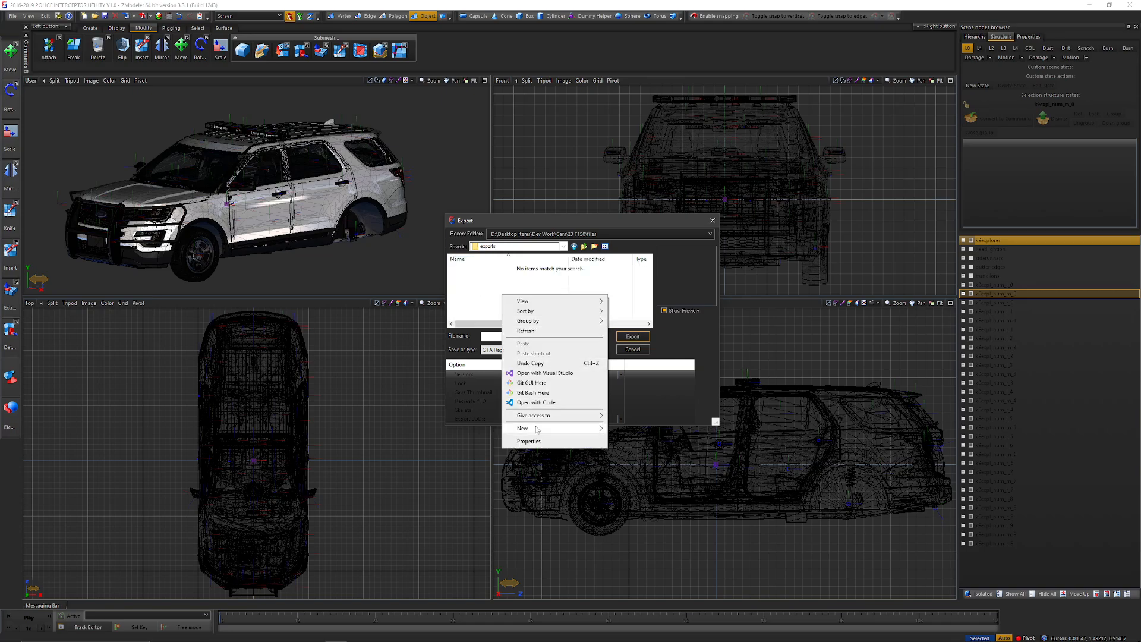
click(625, 428)
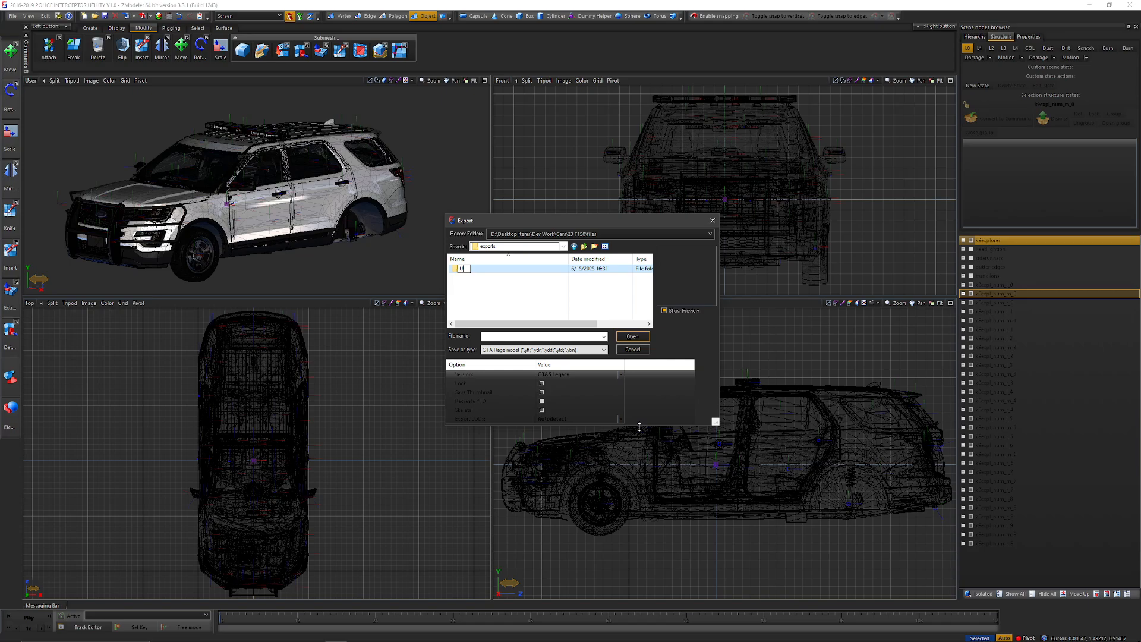
key(Return)
key(Return)
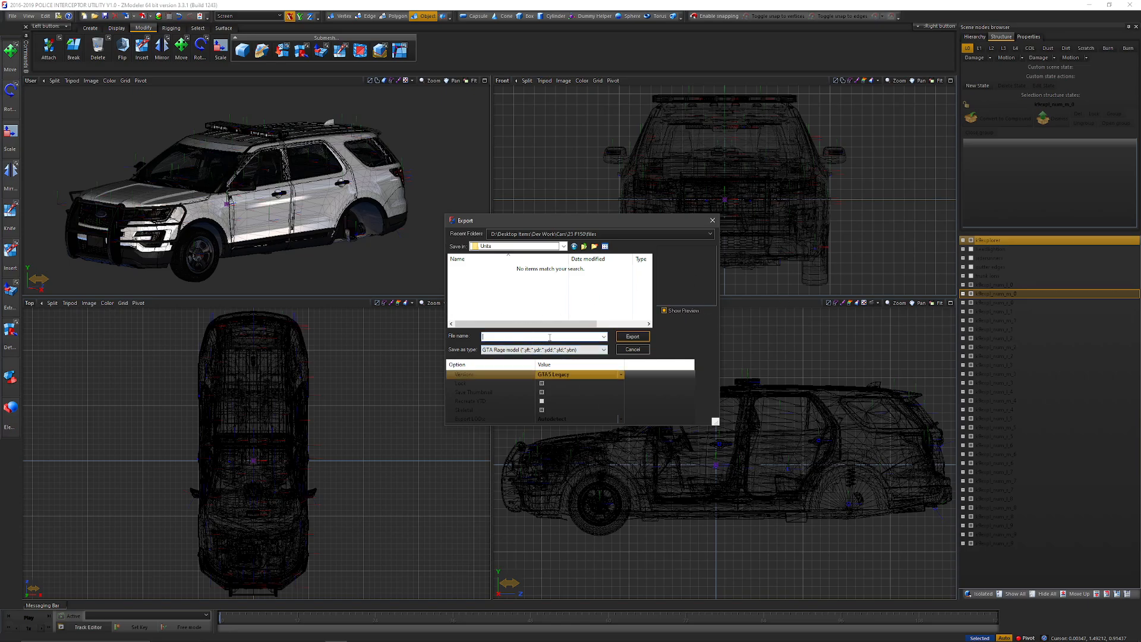
click(632, 336)
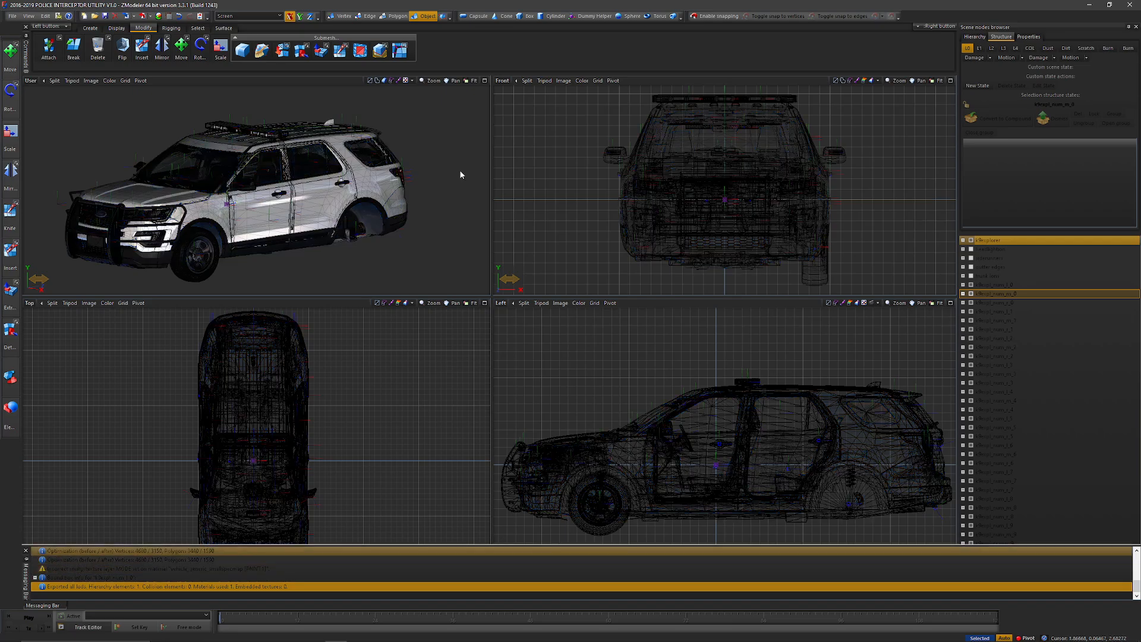
Check the vehicle generic shader presets for the vehicle_generic_smallspecmap [PAINT:1] material in the Material Browser
click(169, 16)
key(Escape)
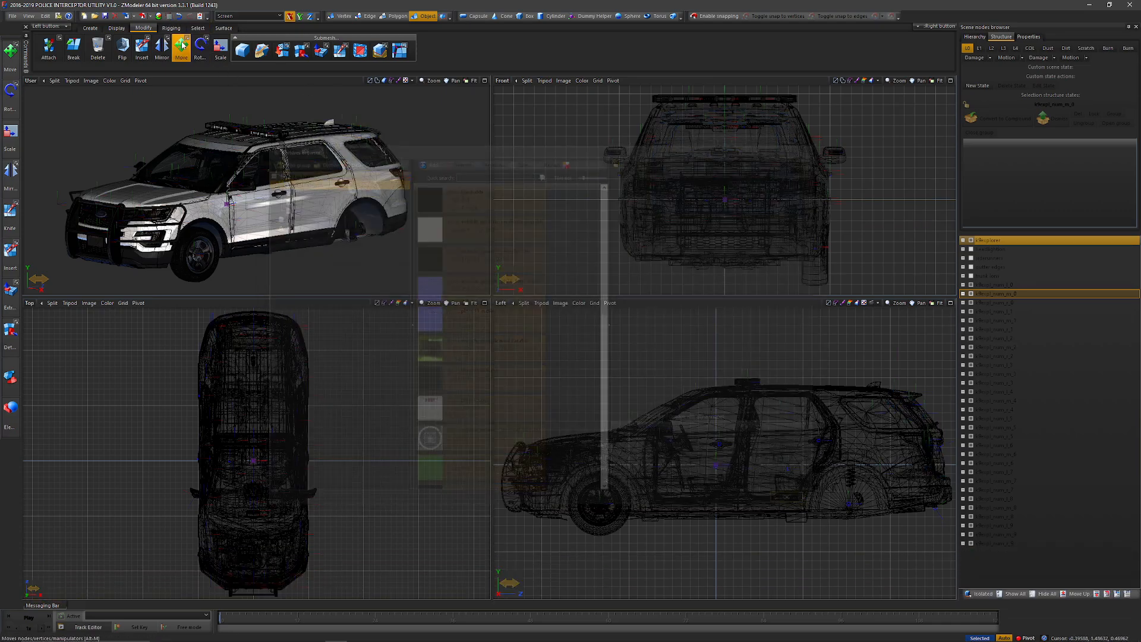
click(159, 16)
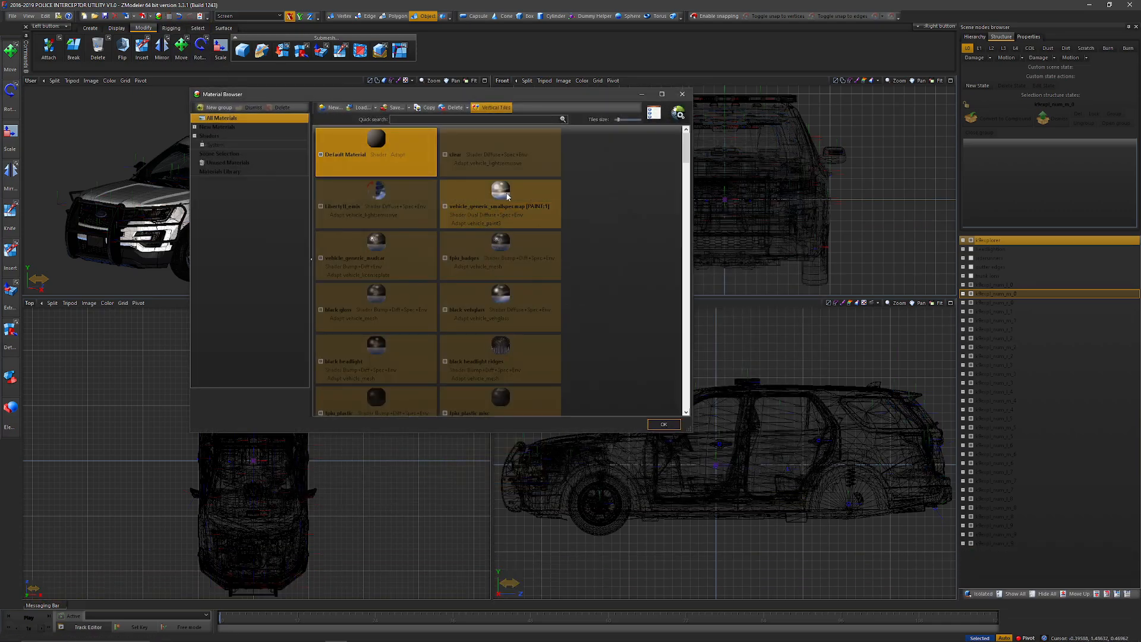
click(508, 196)
click(678, 113)
mouse_move(696, 142)
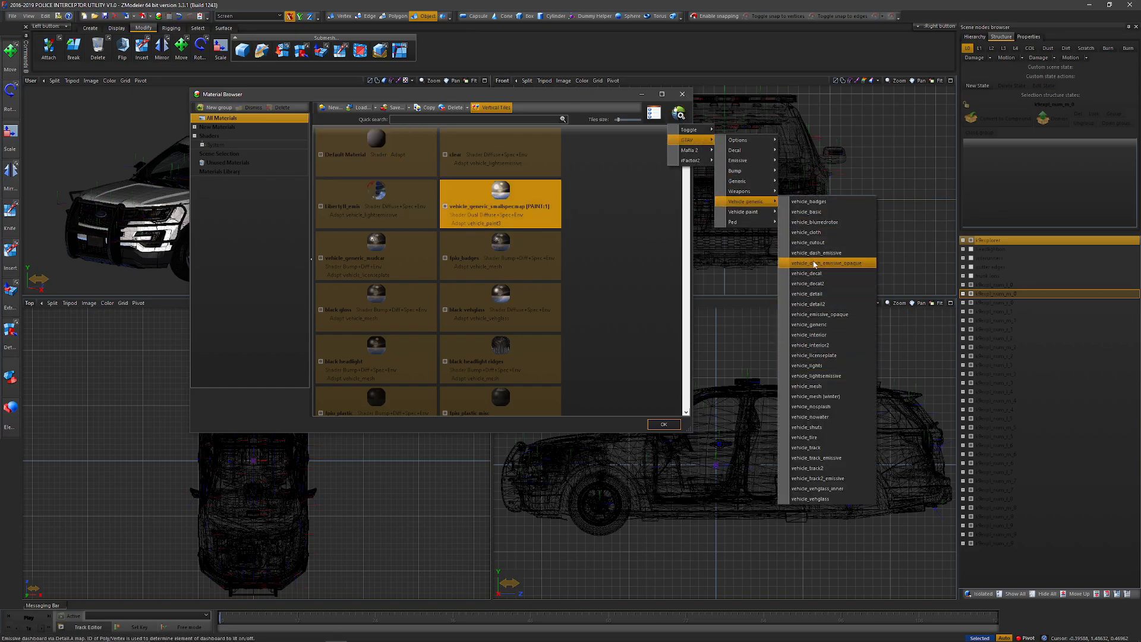
click(817, 253)
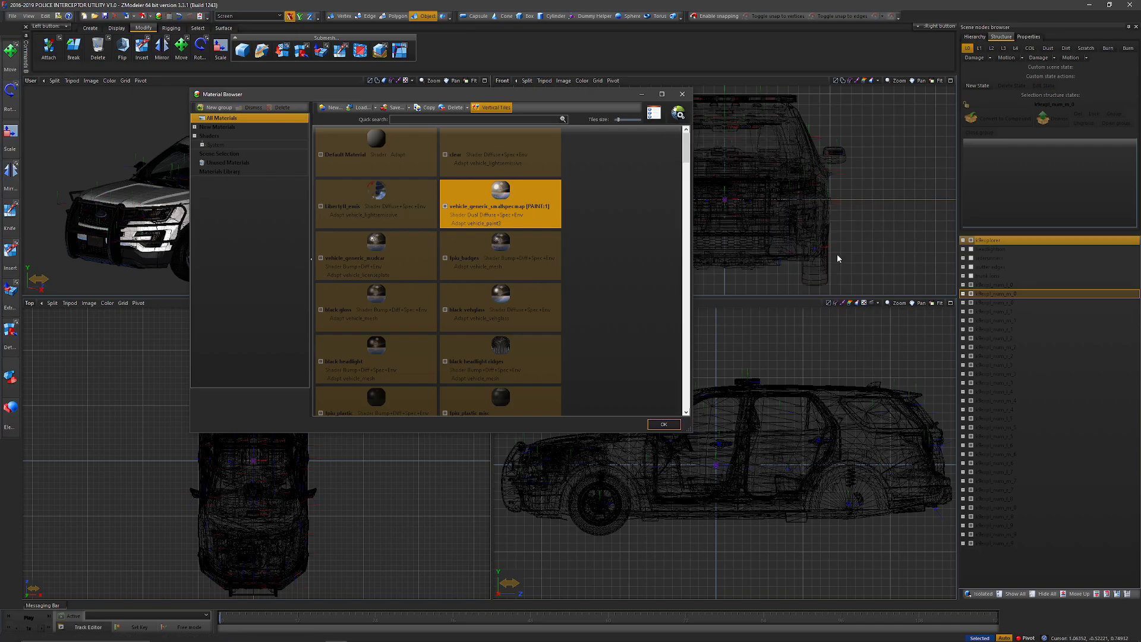
click(664, 423)
Export over the existing k9expl_num_l_0.yft, replacing it, and check the exports folder in File Explorer
click(11, 16)
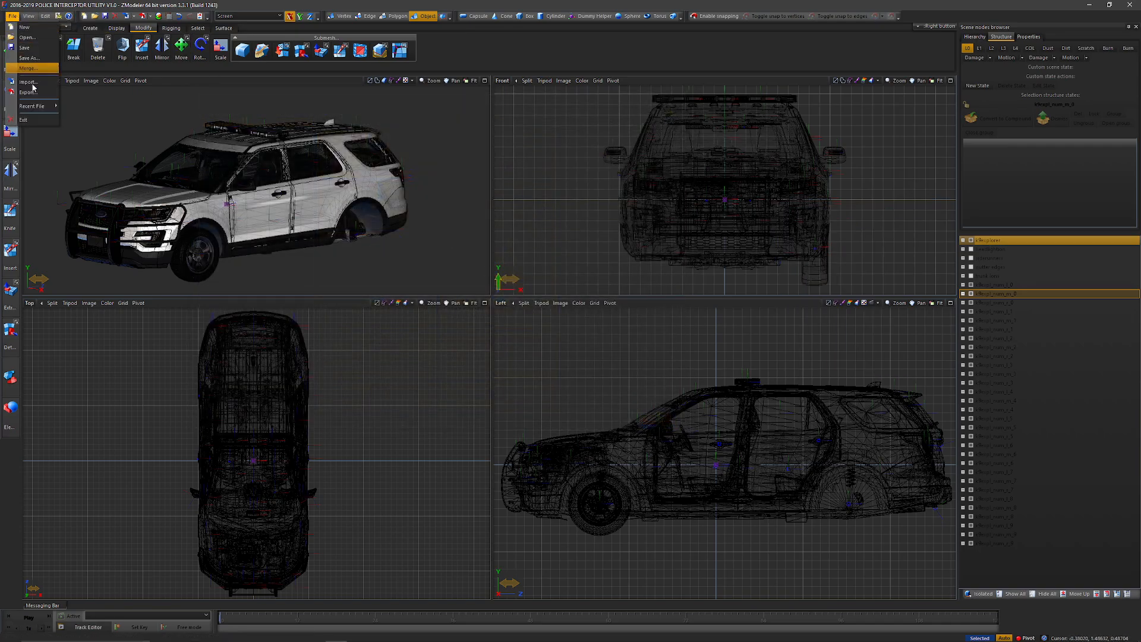
click(30, 107)
double_click(499, 270)
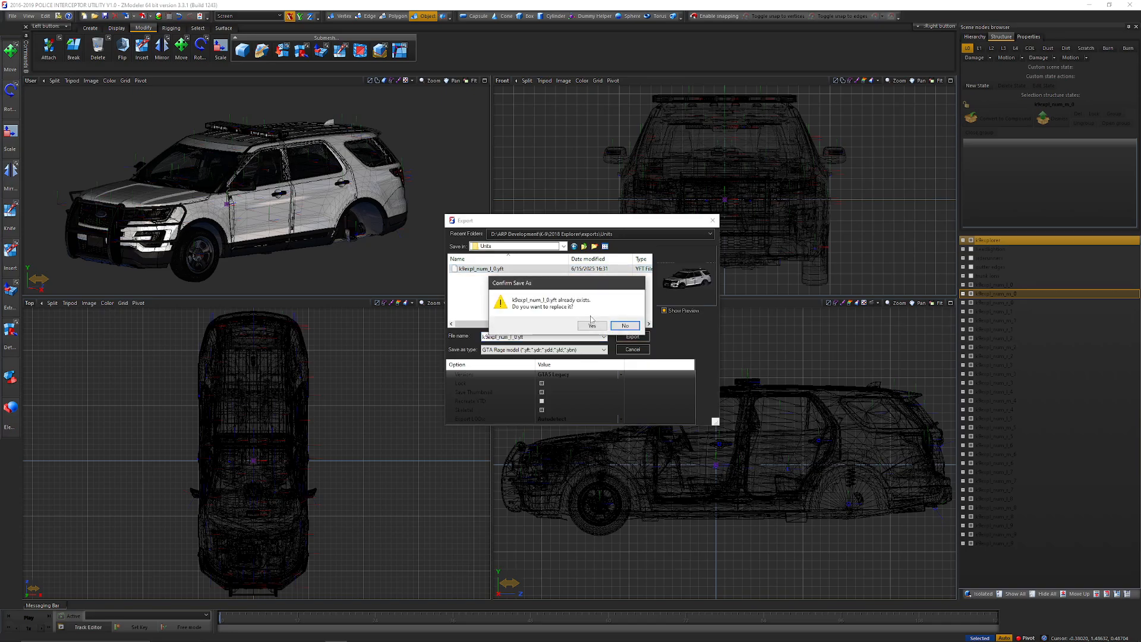
click(590, 329)
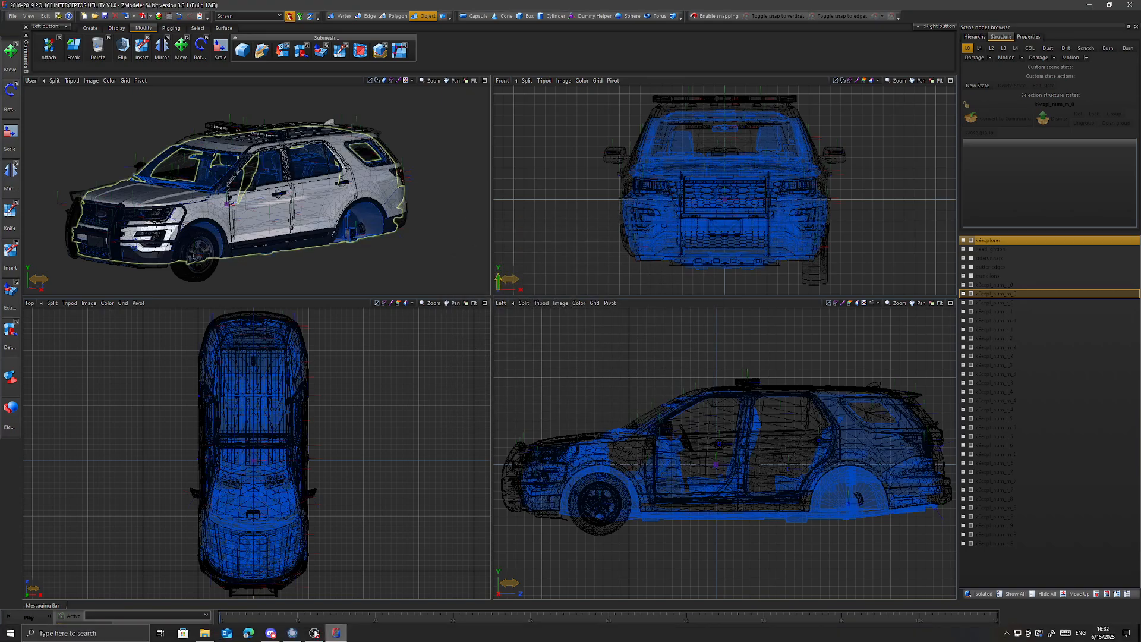
click(206, 634)
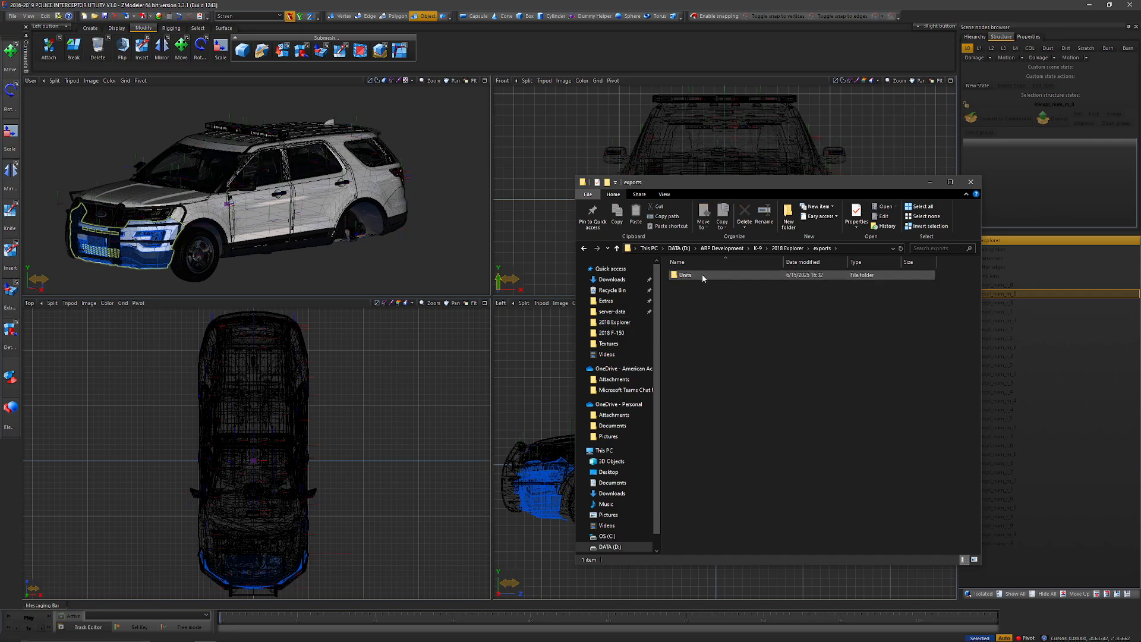
click(498, 376)
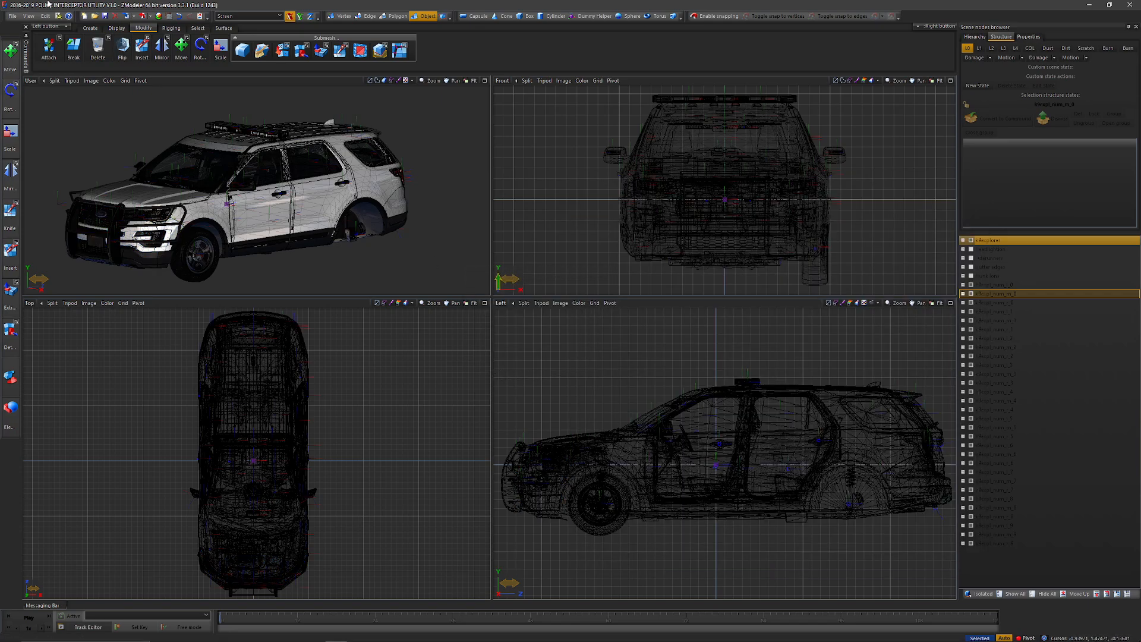
Export the left digits 1 and 2 into the Units folder as k9expl_num_l_1.yft and k9expl_num_l_2.yft
click(12, 16)
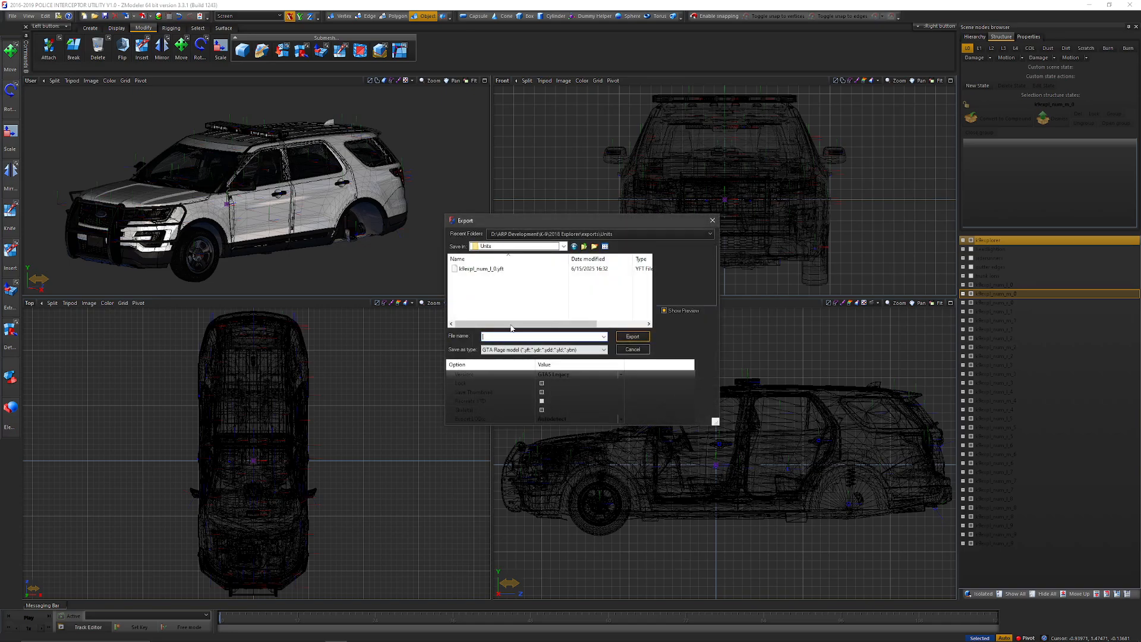
text(k9expl_num_l_0)
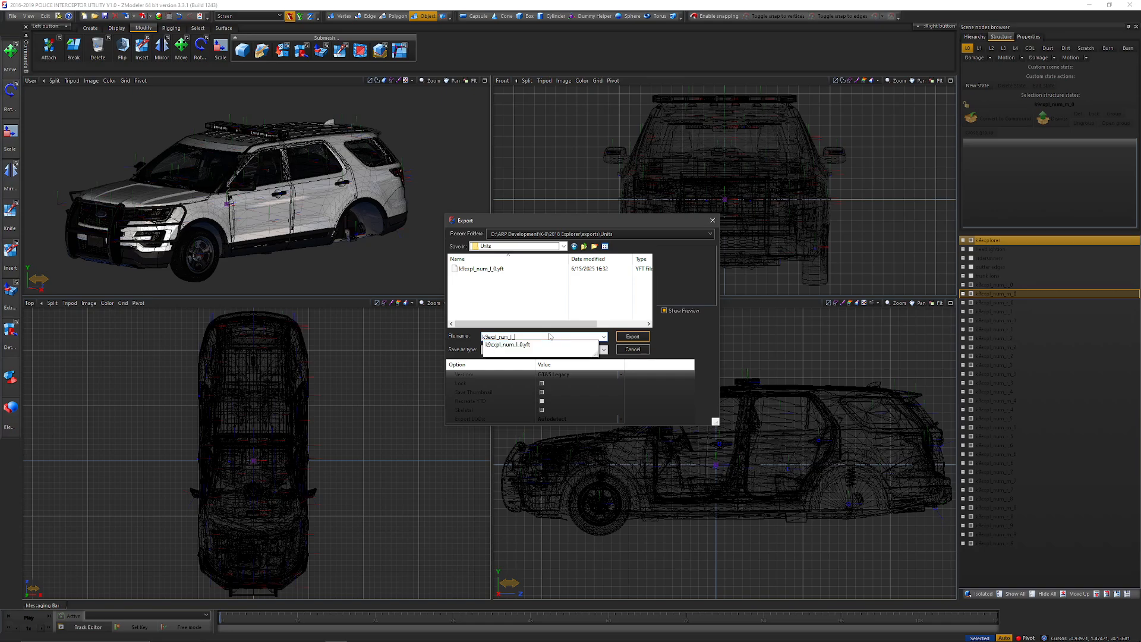
key(Return)
key(Return)
click(14, 17)
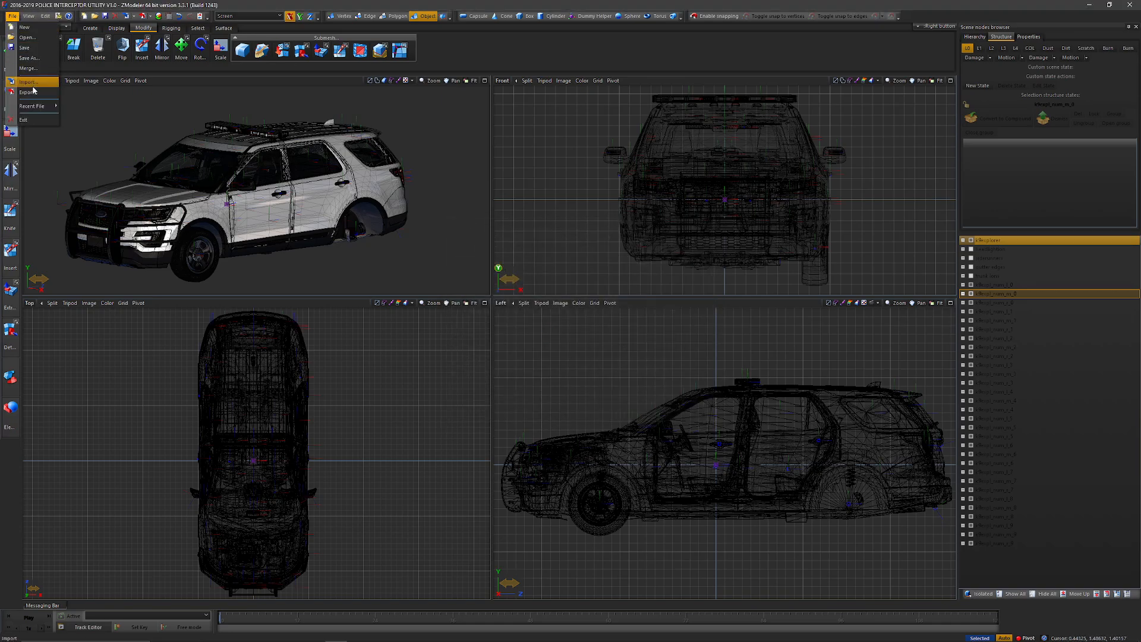
click(32, 87)
text(k9expl_num_l_0)
key(Return)
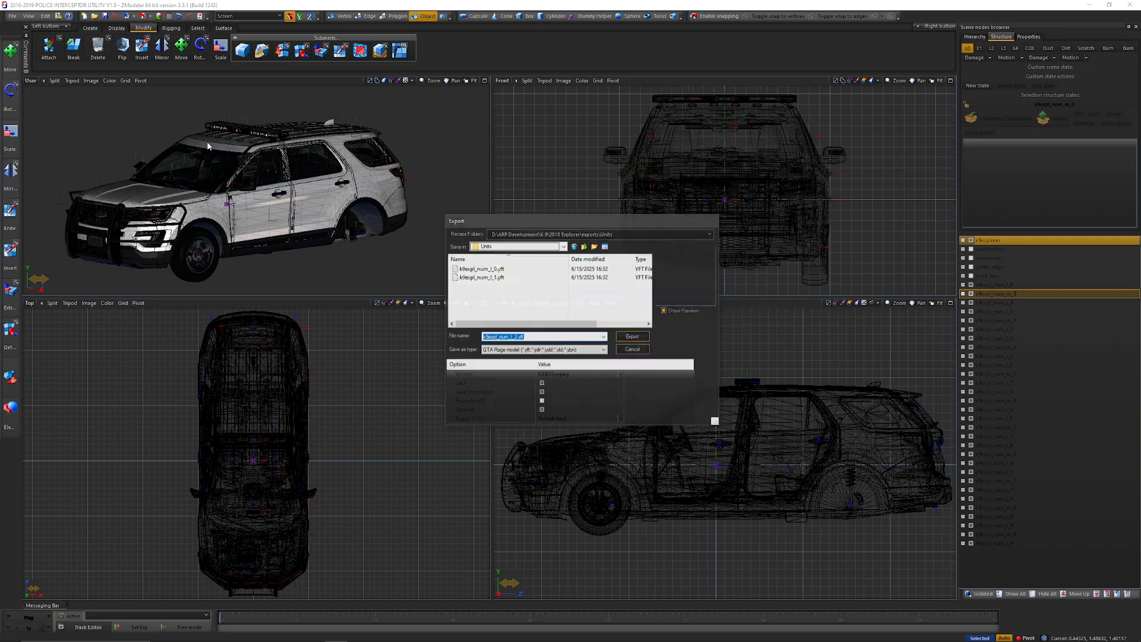
key(Return)
Export the left digits 3 and 4 into the Units folder as k9expl_num_l_3.yft and k9expl_num_l_4.yft
click(12, 16)
click(31, 93)
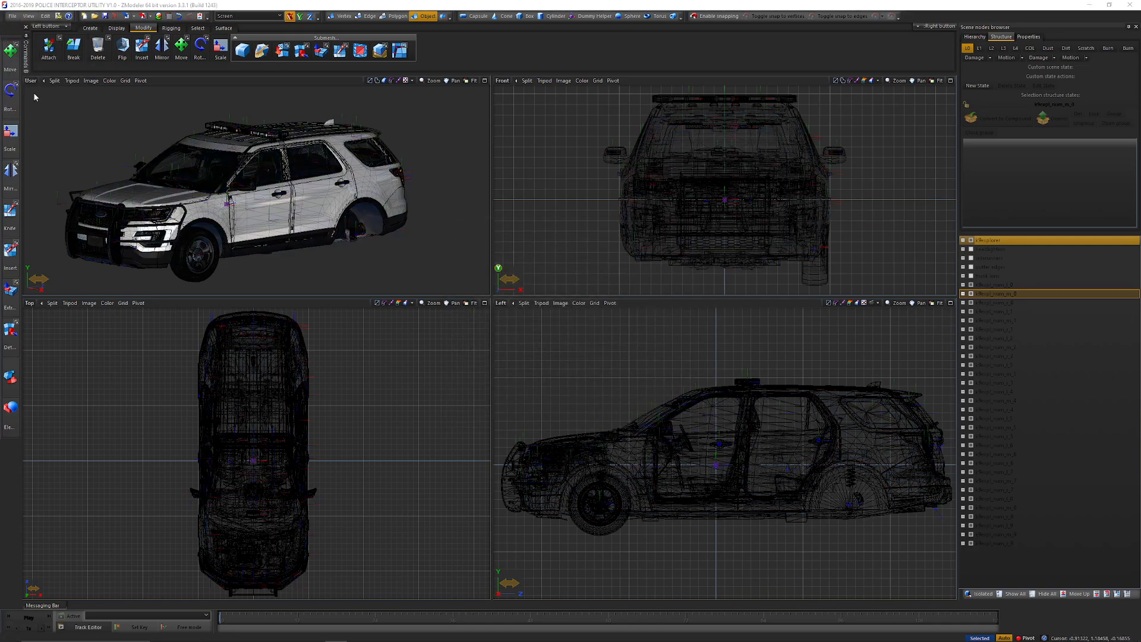
text(k9expl_num_m_0)
key(Return)
key(Return)
click(12, 16)
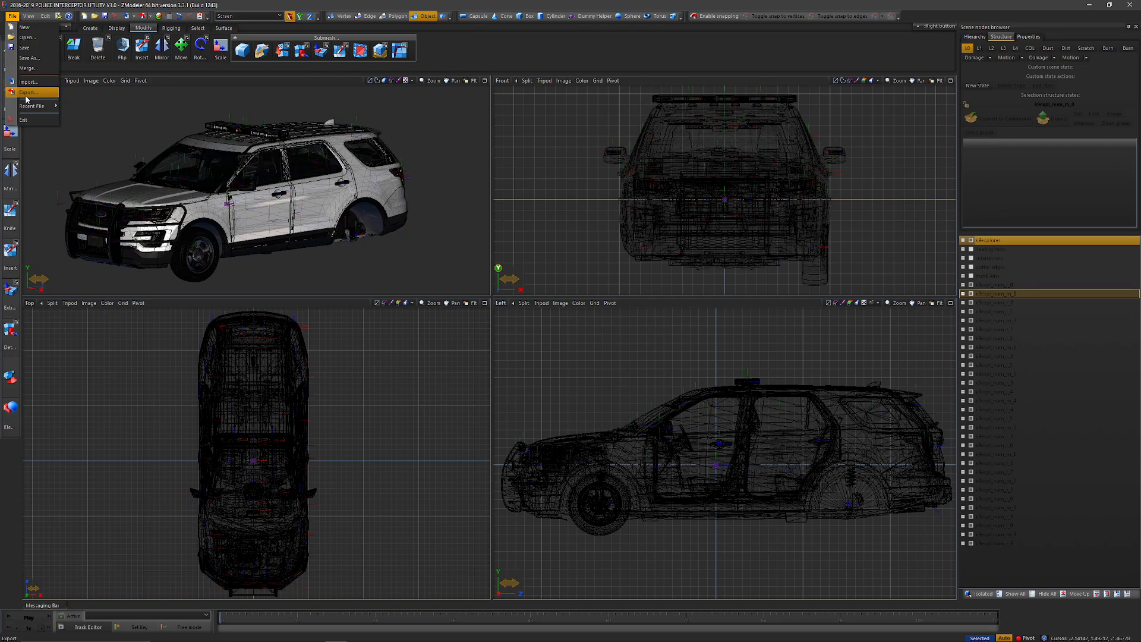
click(29, 94)
text(k9expl_num_l_)
key(Return)
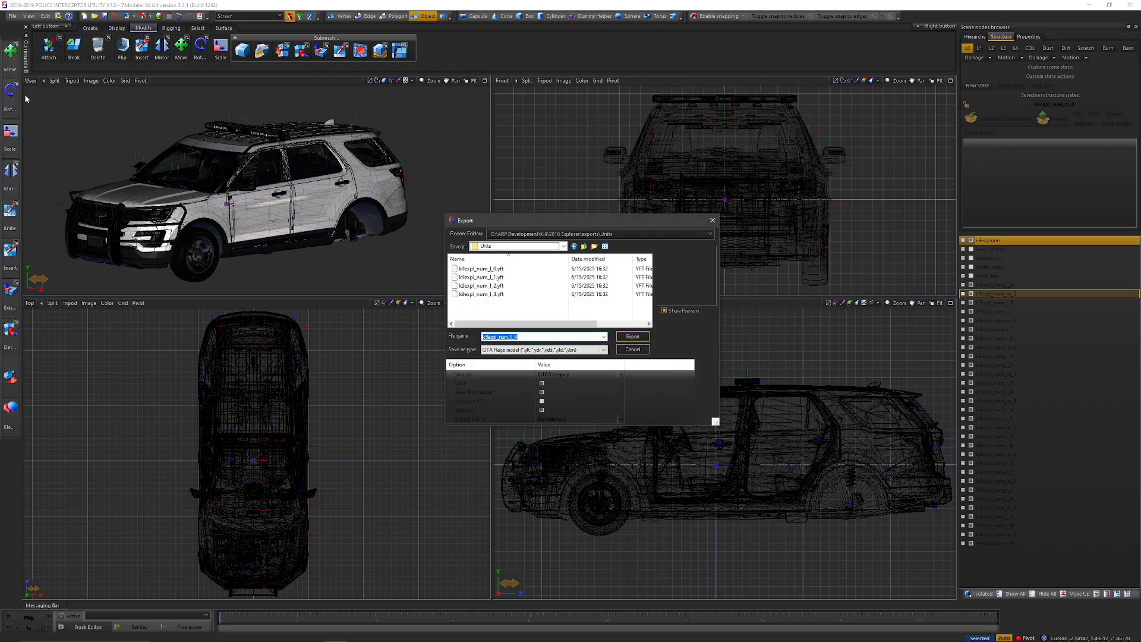
key(Return)
Export the left digits 5 and 6 into the Units folder as k9expl_num_l_5.yft and k9expl_num_l_6.yft
click(12, 16)
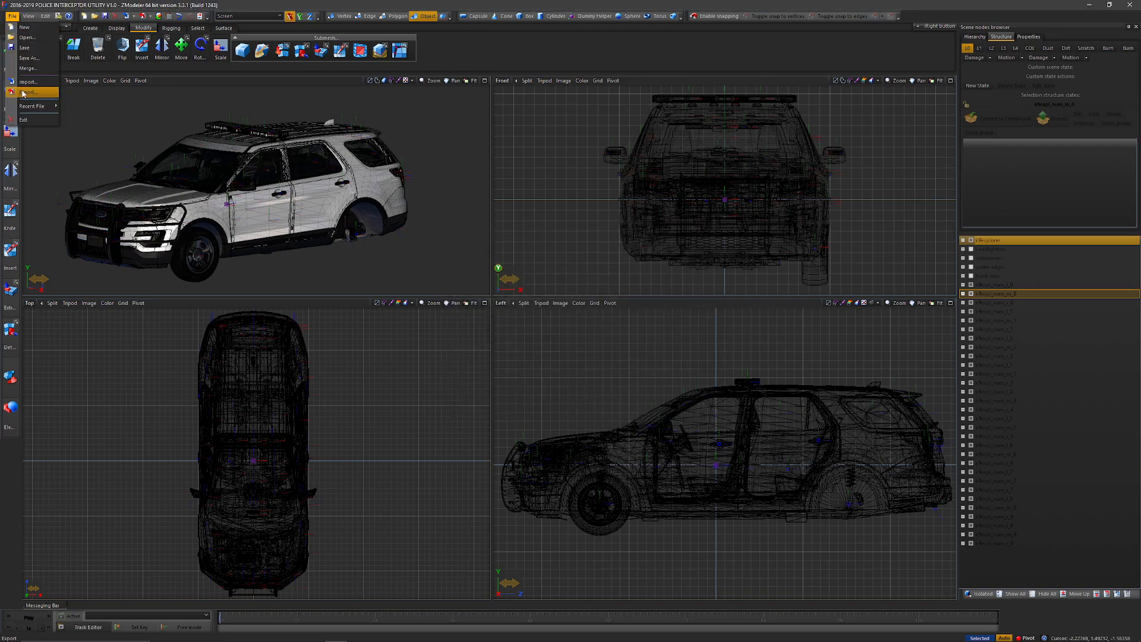
click(23, 93)
text(k9expl_num_l_0)
key(Return)
key(Return)
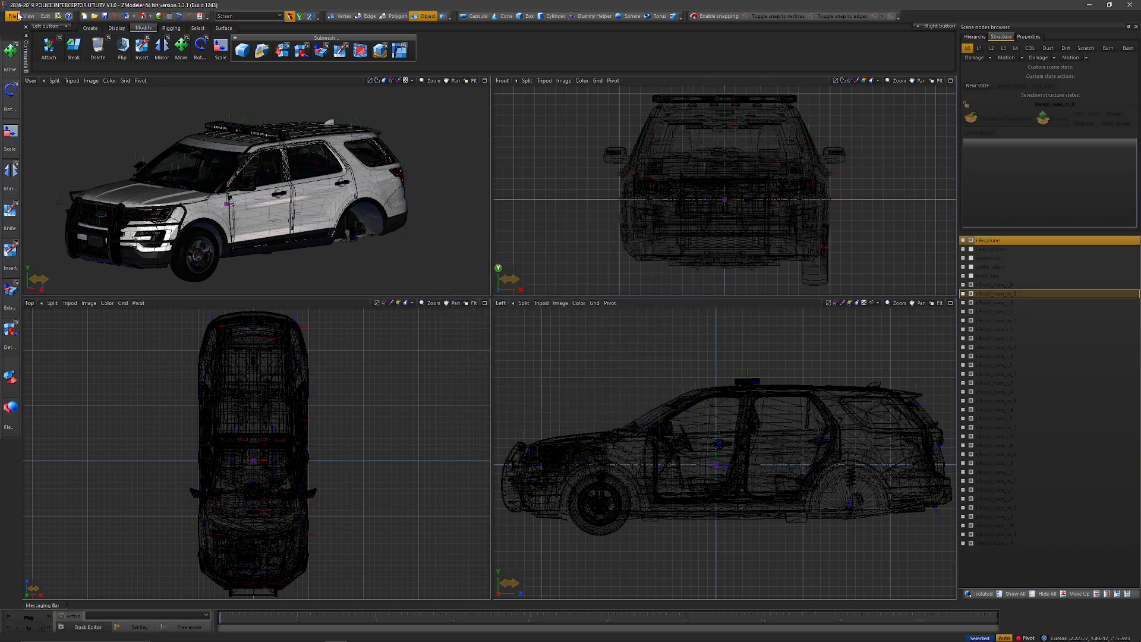
click(12, 16)
click(24, 93)
text(k9expl_num_m_0)
key(Return)
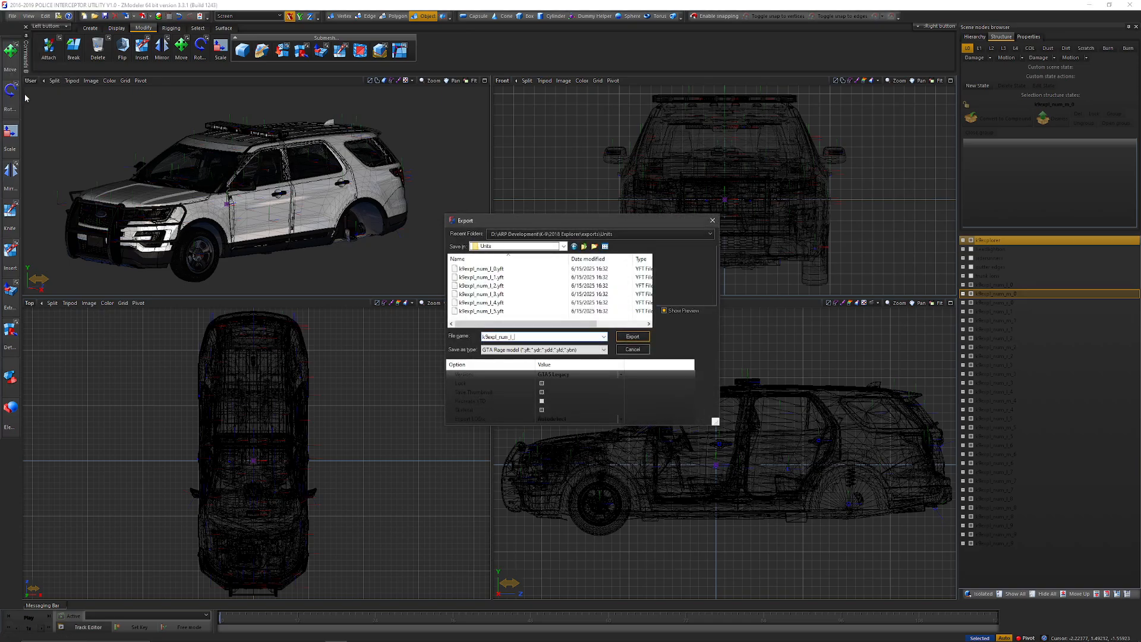
key(Return)
Export the left digits 7 and 8 into the Units folder as k9expl_num_l_7.yft and k9expl_num_l_8.yft
click(12, 16)
click(24, 93)
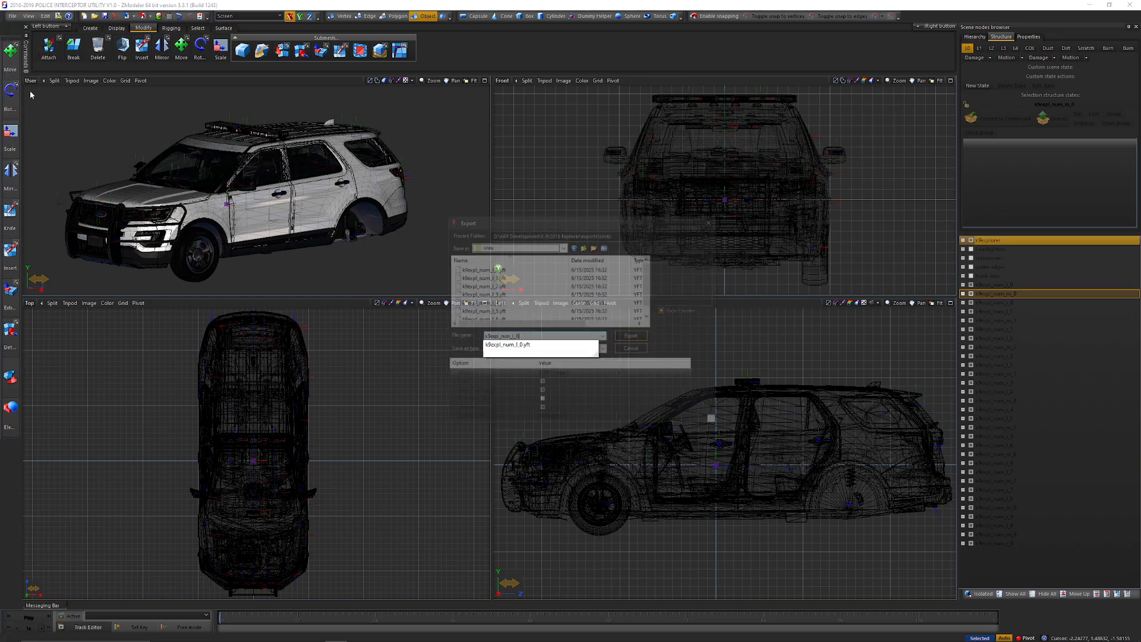
text(k9expl_num_l_7)
key(Return)
key(Return)
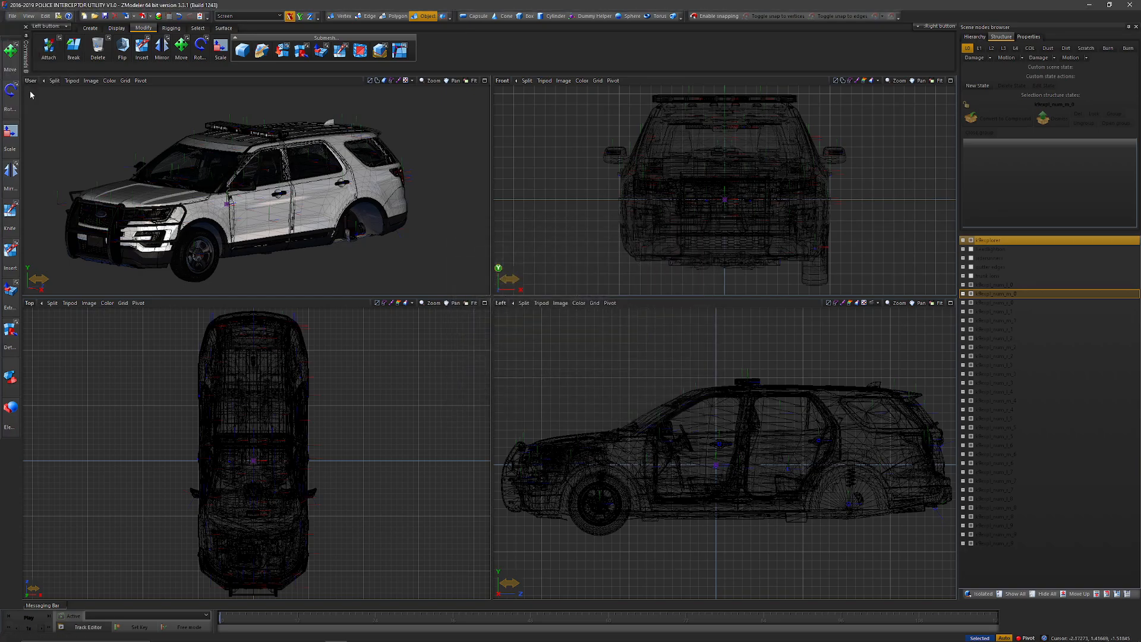
click(12, 16)
click(24, 93)
text(k9expl_num_l_0)
key(Return)
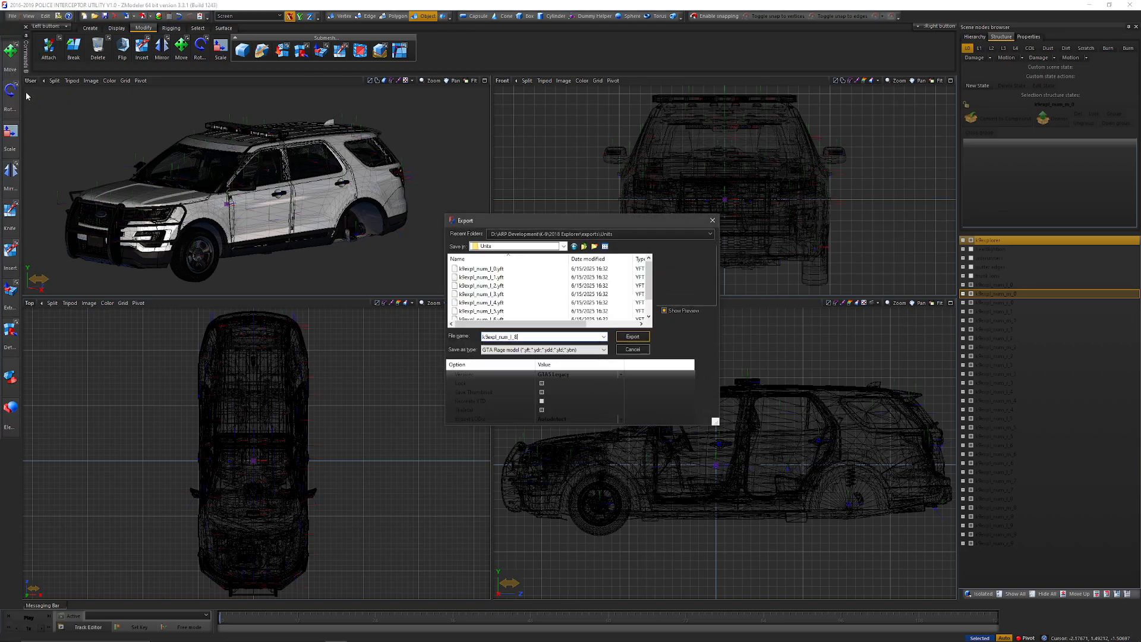
key(Return)
Export the remaining left digit, 9, into the Units folder, following the same k9expl_num_l_ naming
click(12, 16)
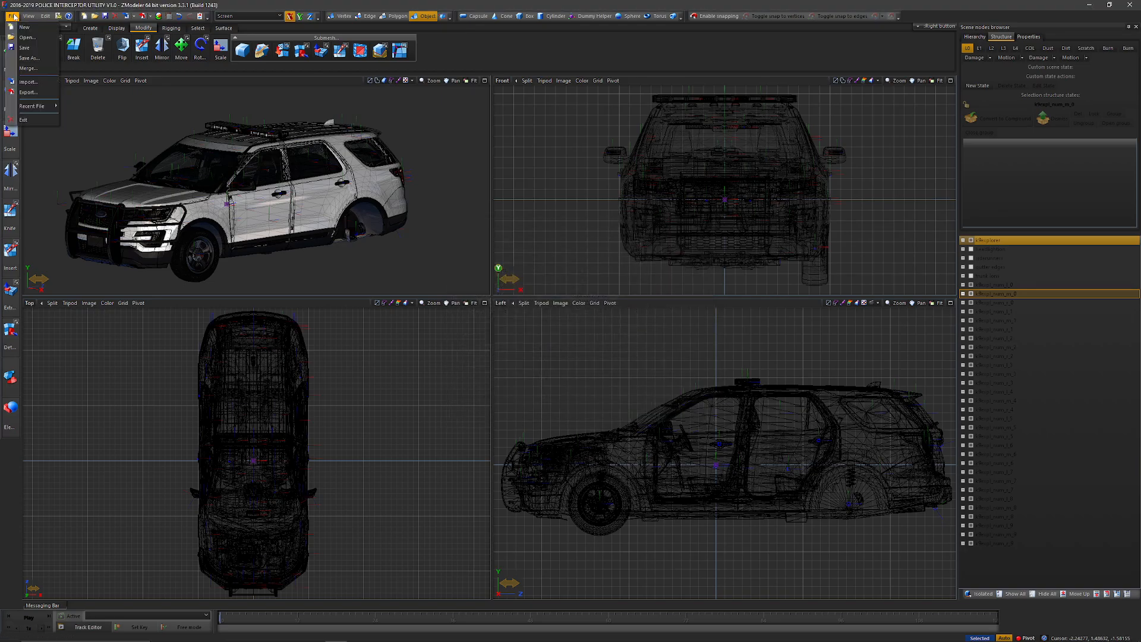
click(25, 93)
text(k9expl_num_l_0)
key(Return)
key(Return)
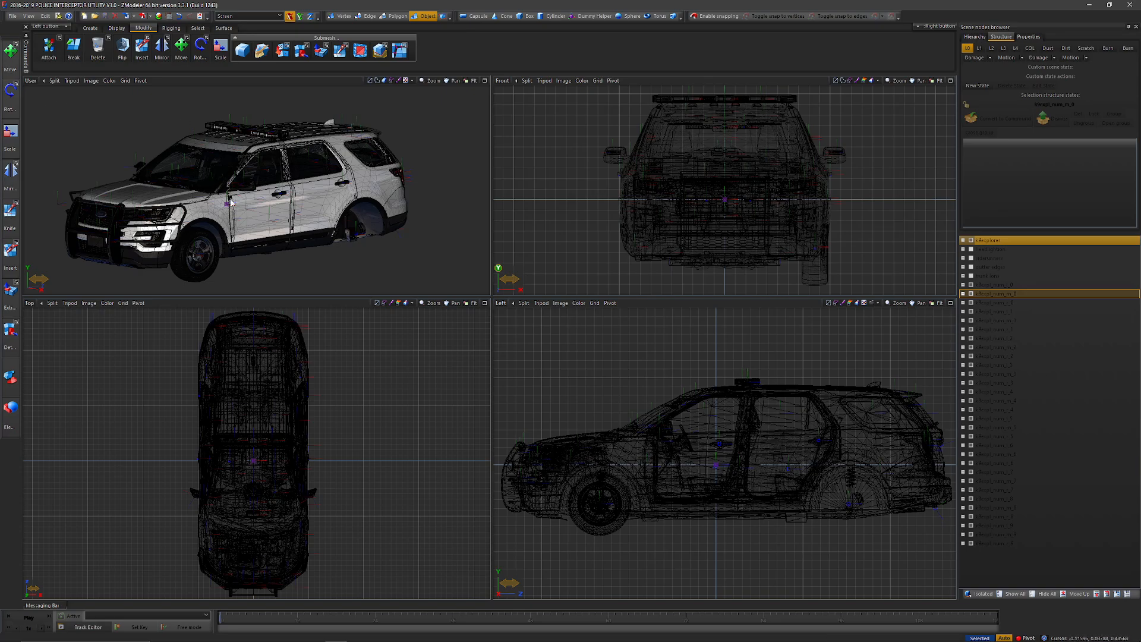
Copy the name of the middle digit 0 node and export it into the Units folder as k9expl_num_m_0.yft
double_click(1024, 293)
key(Return)
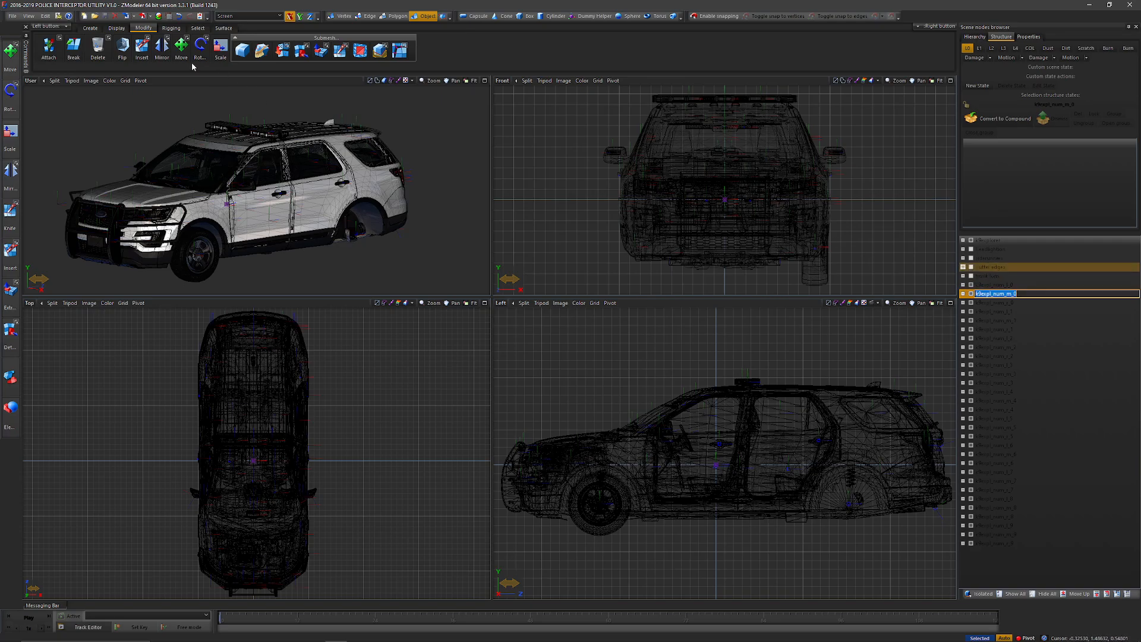
click(20, 16)
click(27, 93)
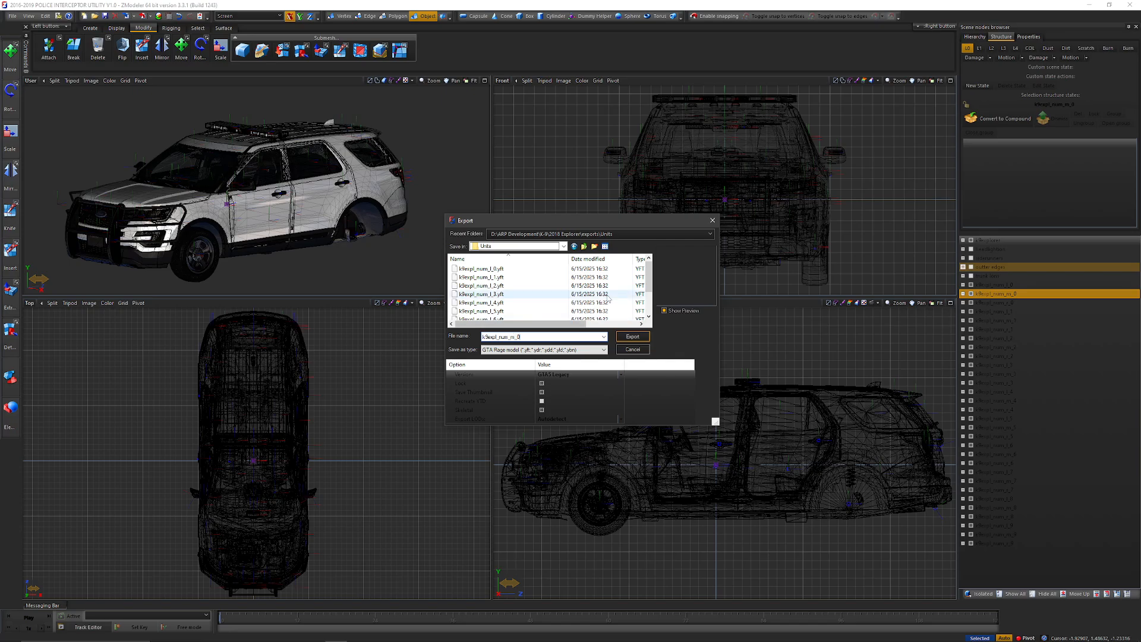
key(Escape)
Export the next two middle digits after 0 into the Units folder, continuing the k9expl_num_m_ naming
click(13, 17)
click(37, 94)
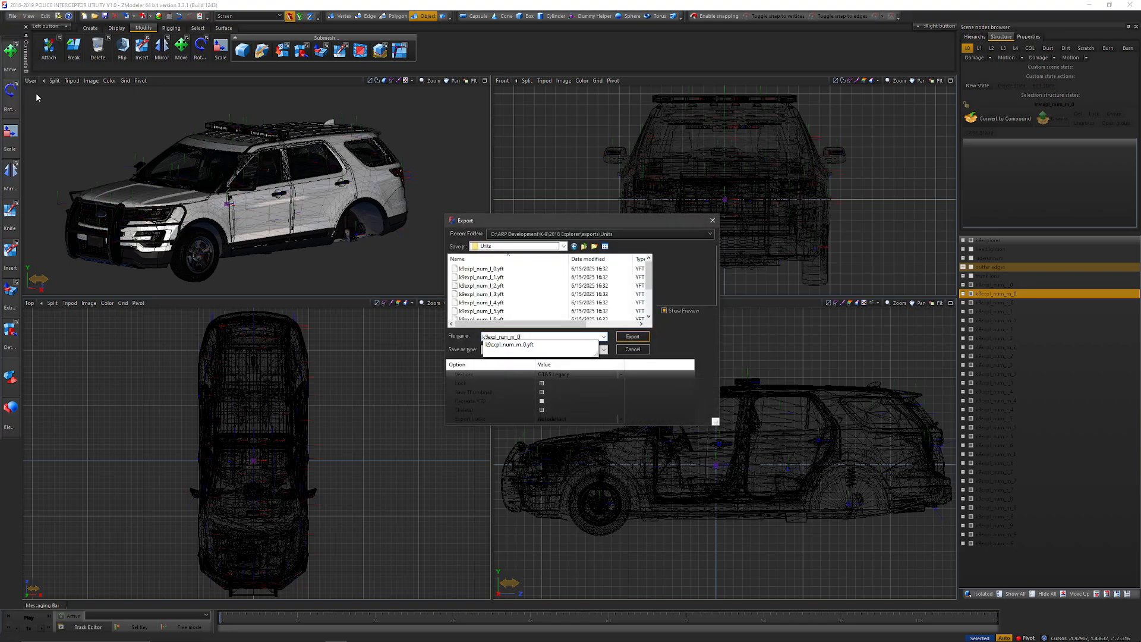
key(Escape)
click(12, 16)
click(26, 92)
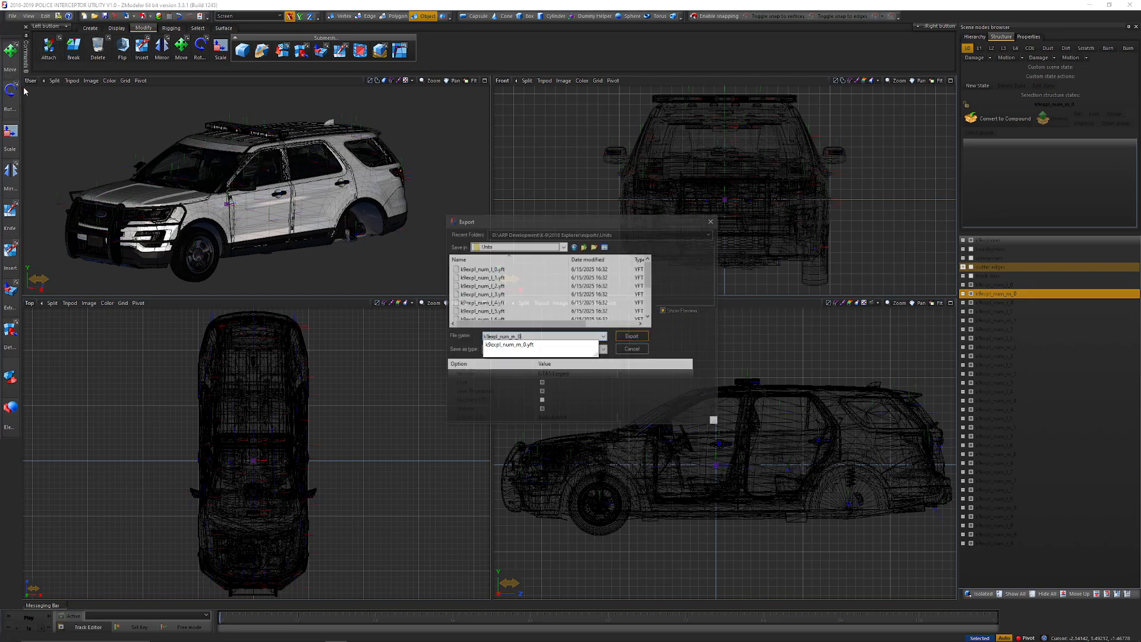
key(Escape)
Export two more middle digits, including k9expl_num_m_4.yft, into the Units folder
click(12, 17)
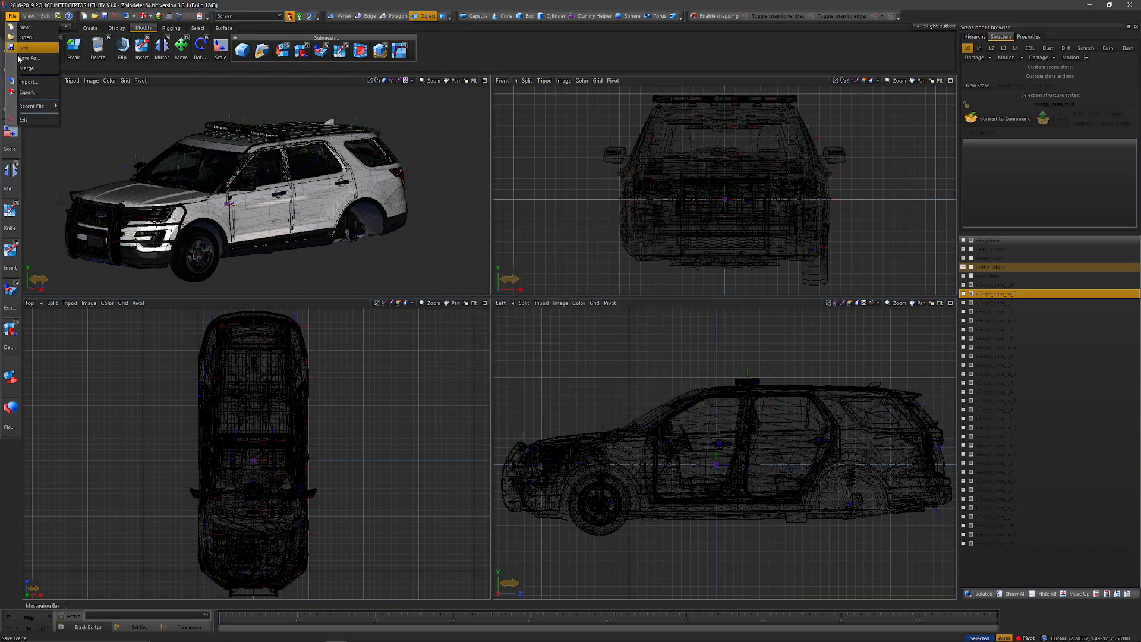
click(36, 95)
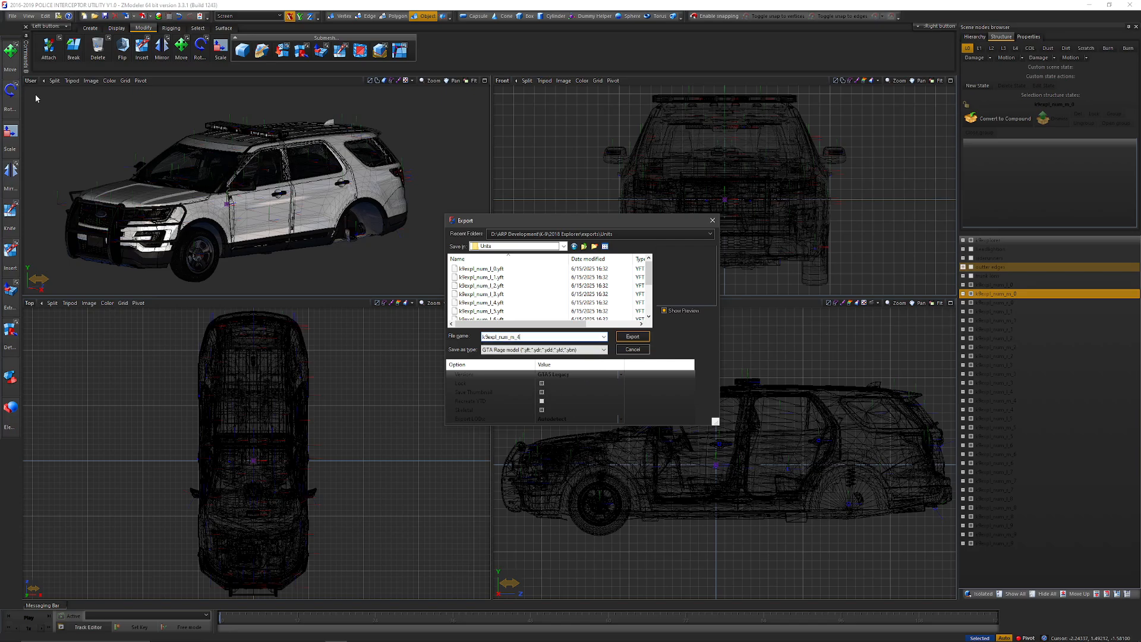
key(BackSpace)
text(4)
key(Return)
click(11, 16)
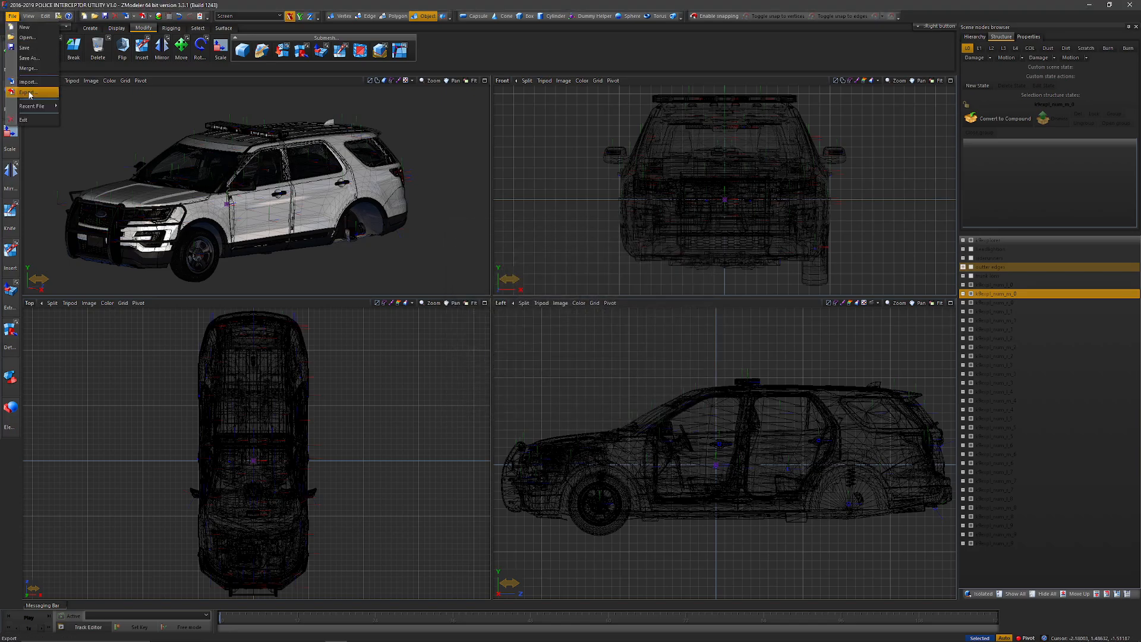
click(30, 94)
key(BackSpace)
text(5)
key(Return)
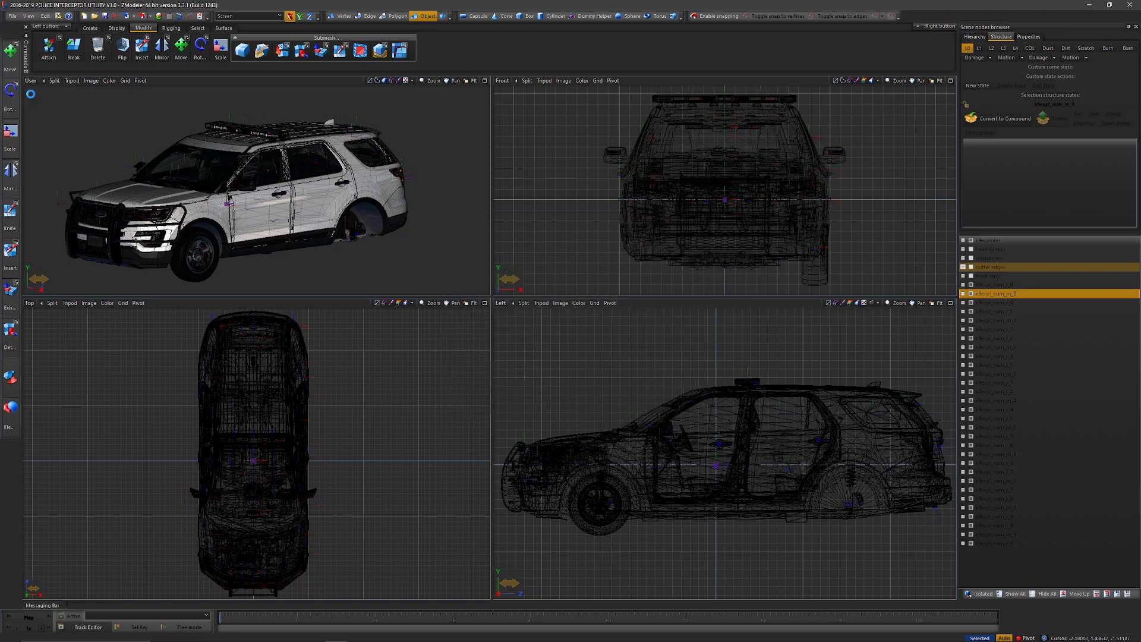
Export the middle digit 5 into the Units folder as k9expl_num_m_5.yft, followed by the next middle digit
click(11, 17)
click(36, 95)
key(Return)
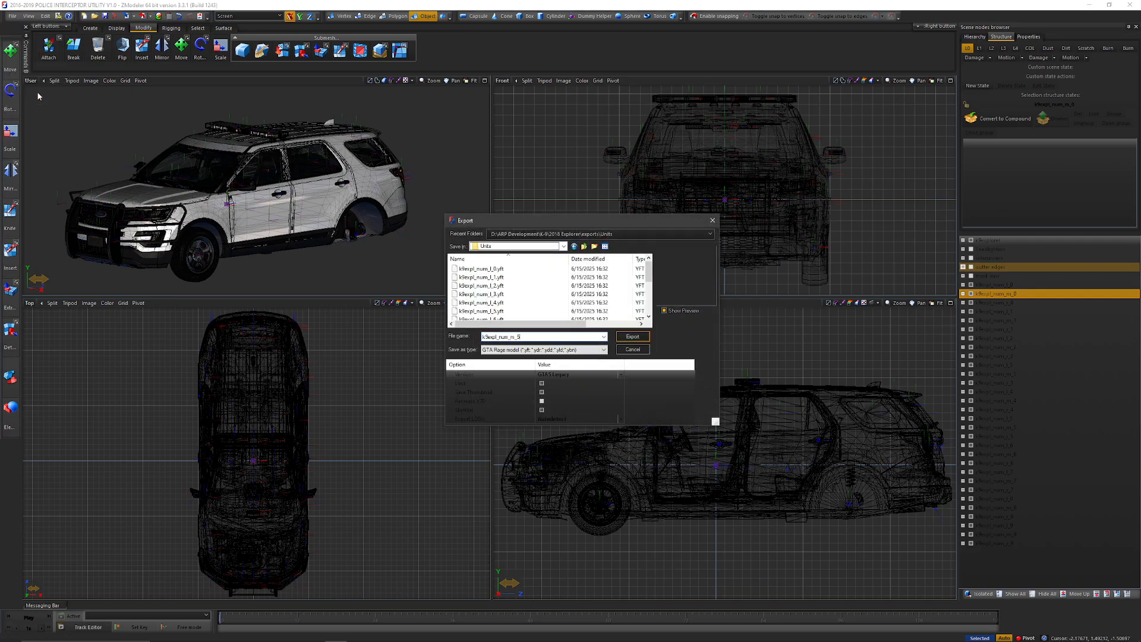
click(12, 16)
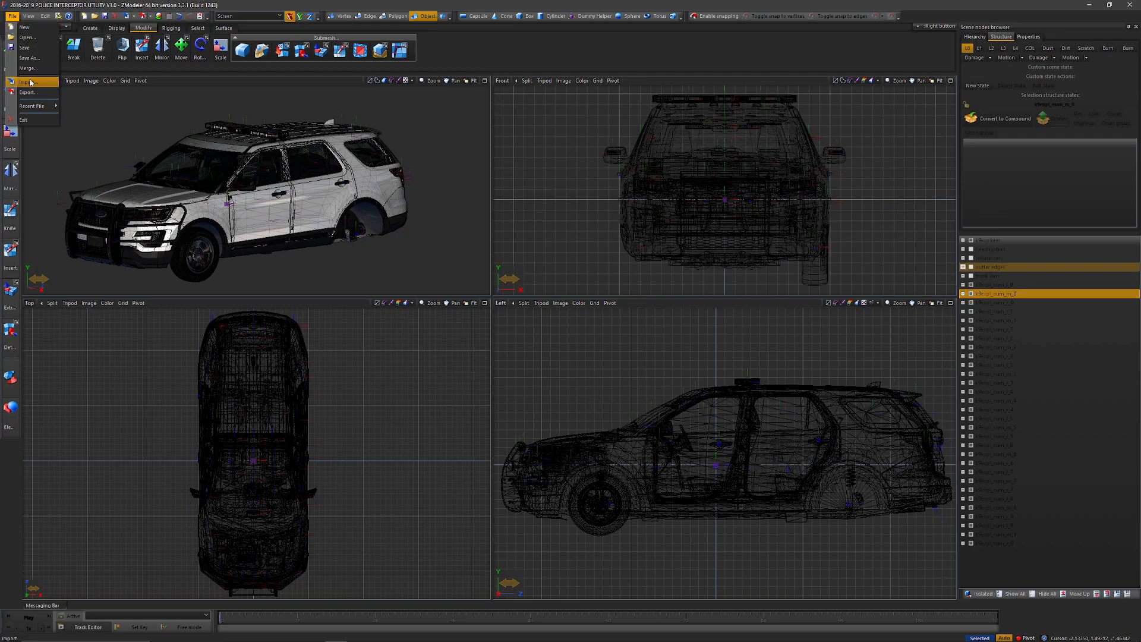
click(34, 94)
key(Return)
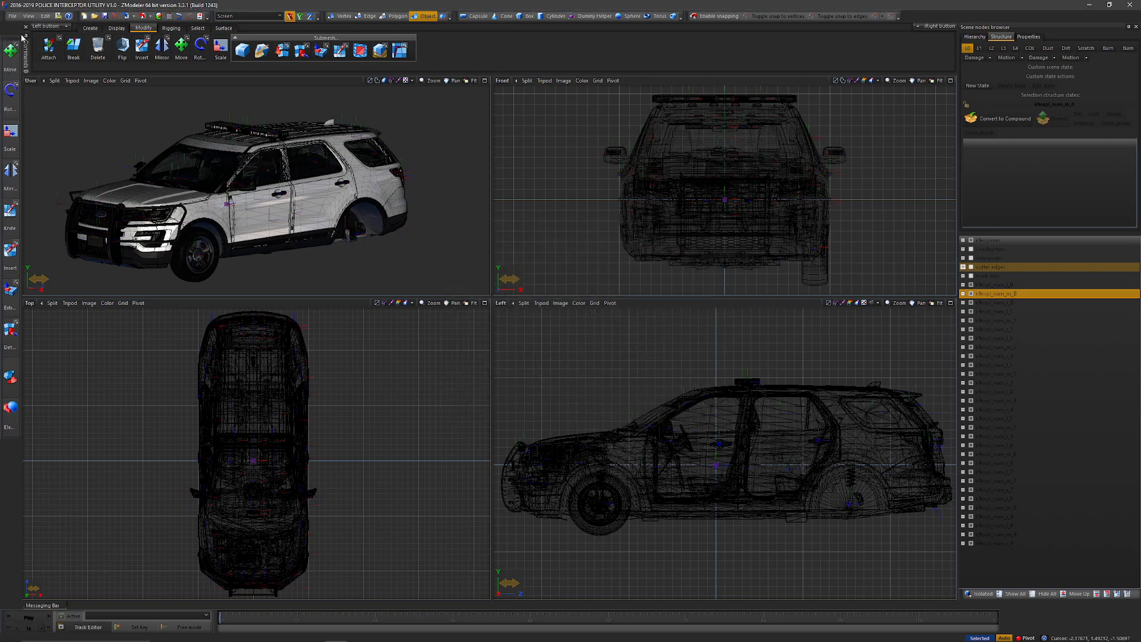
click(12, 14)
click(23, 97)
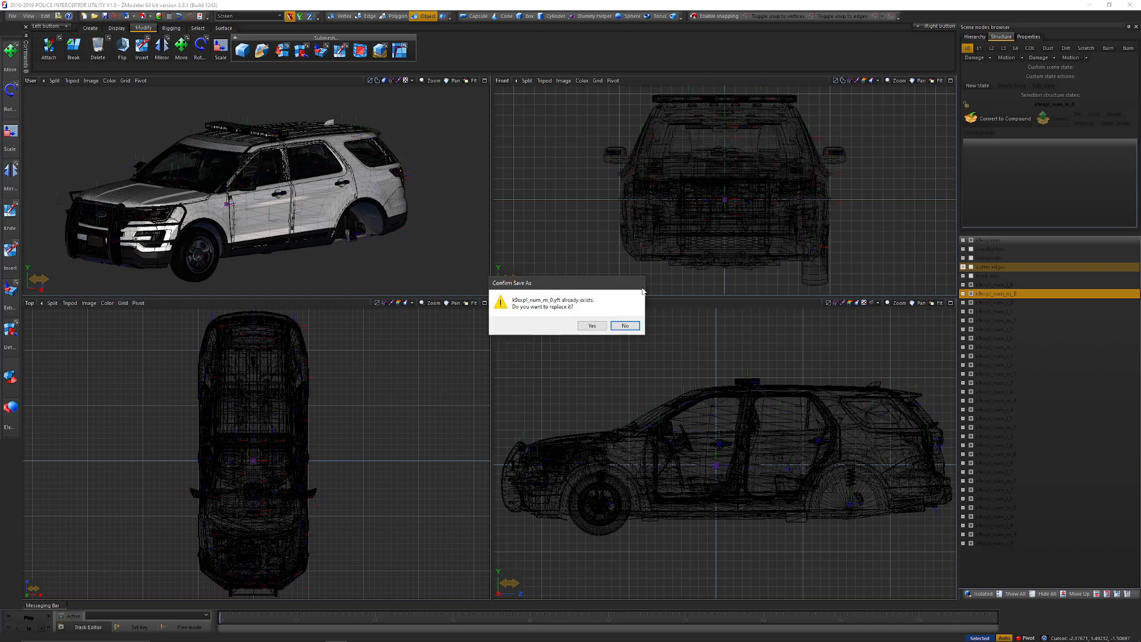
click(625, 326)
click(632, 348)
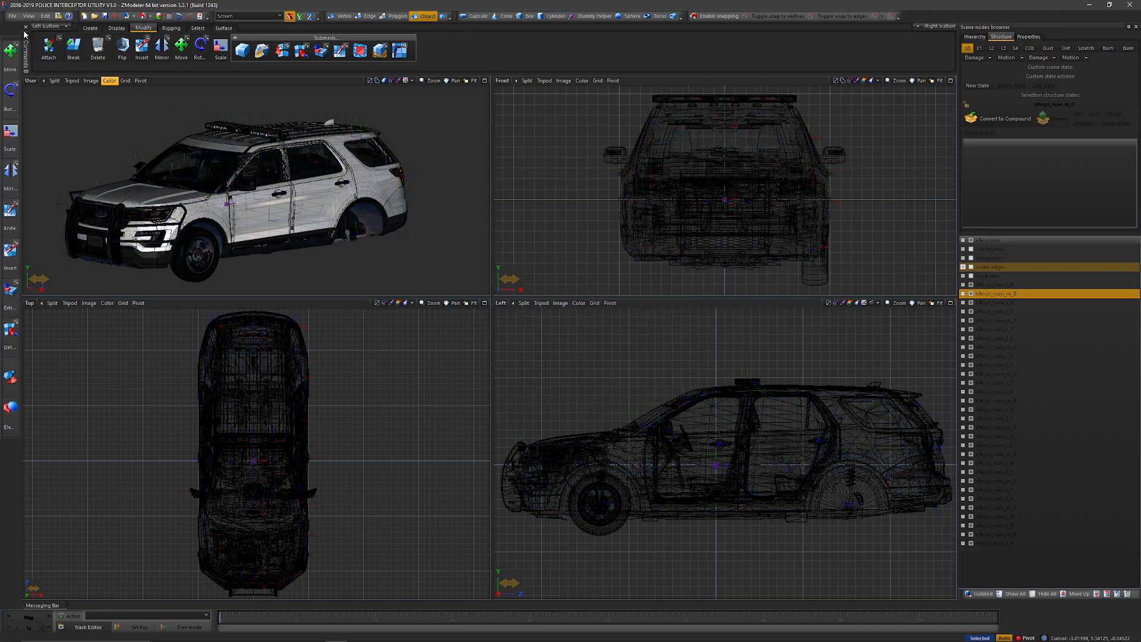
Decline overwriting the existing middle digit 6 file and export the middle digit 7 as k9expl_num_m_7.yft instead
click(13, 15)
click(29, 96)
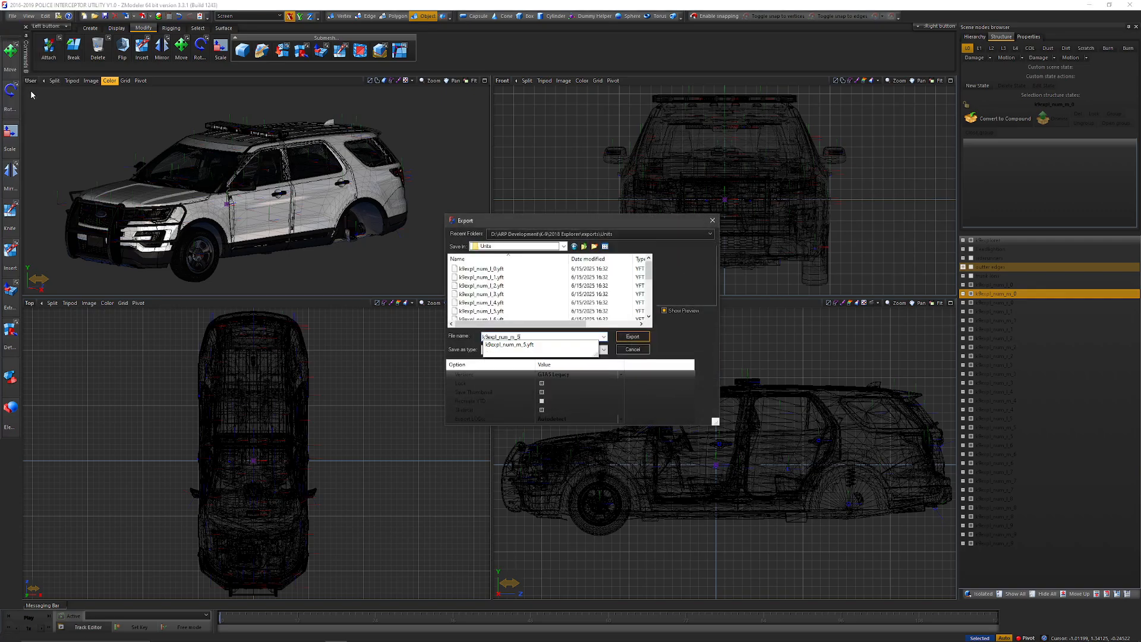
key(BackSpace)
text(6)
key(Return)
click(624, 325)
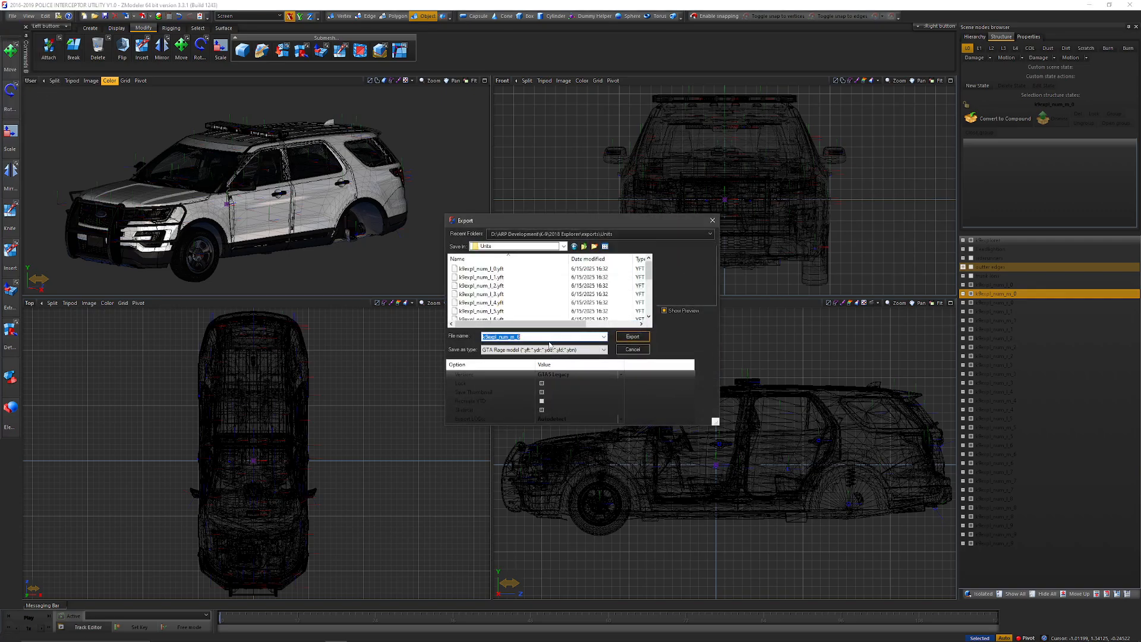
click(543, 337)
key(BackSpace)
text(07)
key(BackSpace)
key(BackSpace)
text(7)
key(Return)
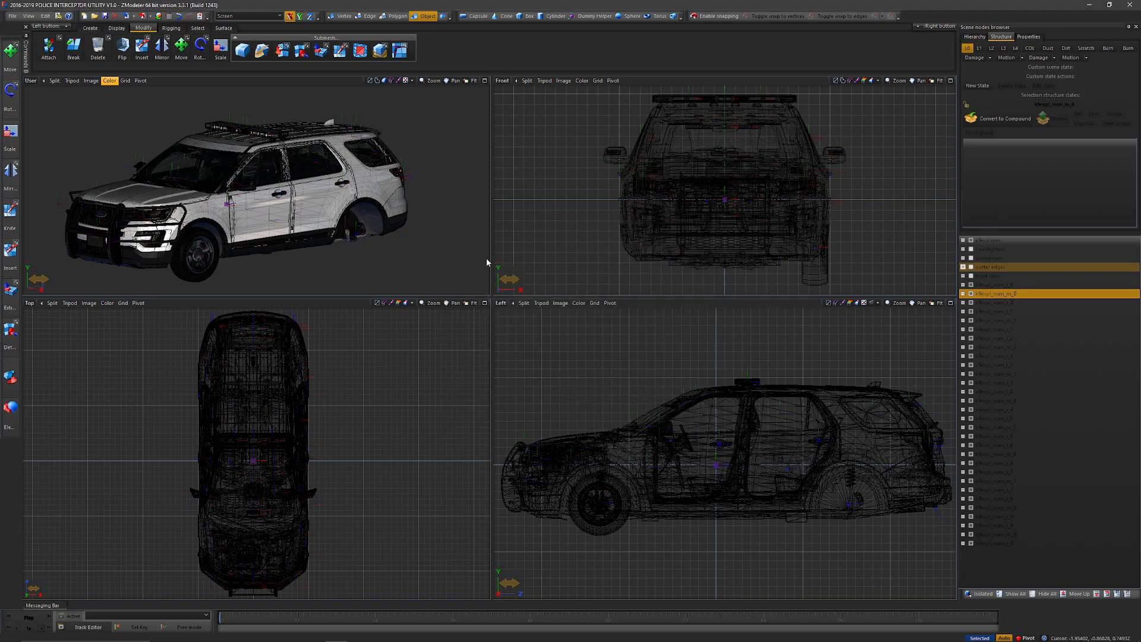
Export the two remaining middle digits into the Units folder, starting with k9expl_num_m_8.yft
click(11, 16)
click(37, 90)
key(BackSpace)
text(87)
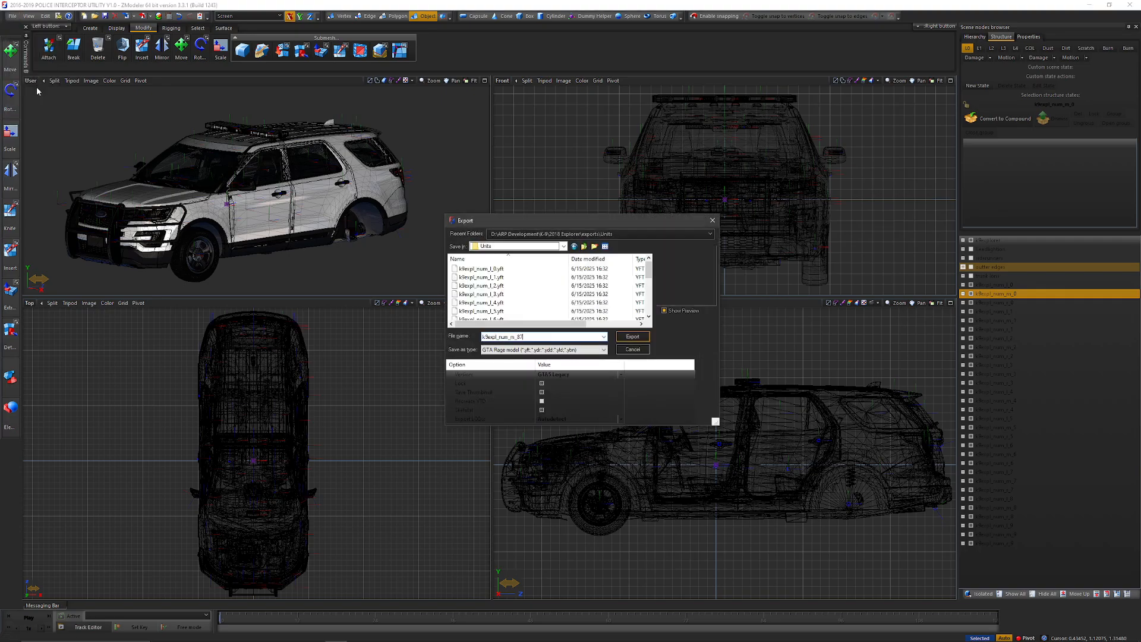
key(Return)
click(12, 16)
click(46, 97)
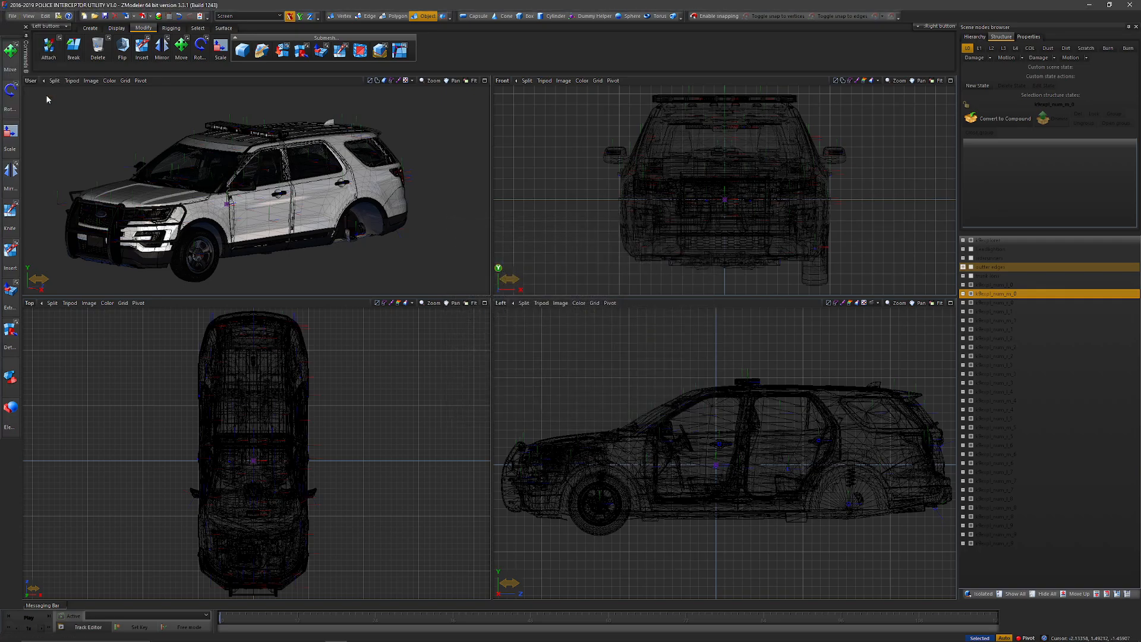
key(Return)
Select the right digit 0 node and export it into the Units folder as k9expl_num_r_0.yft
click(1035, 303)
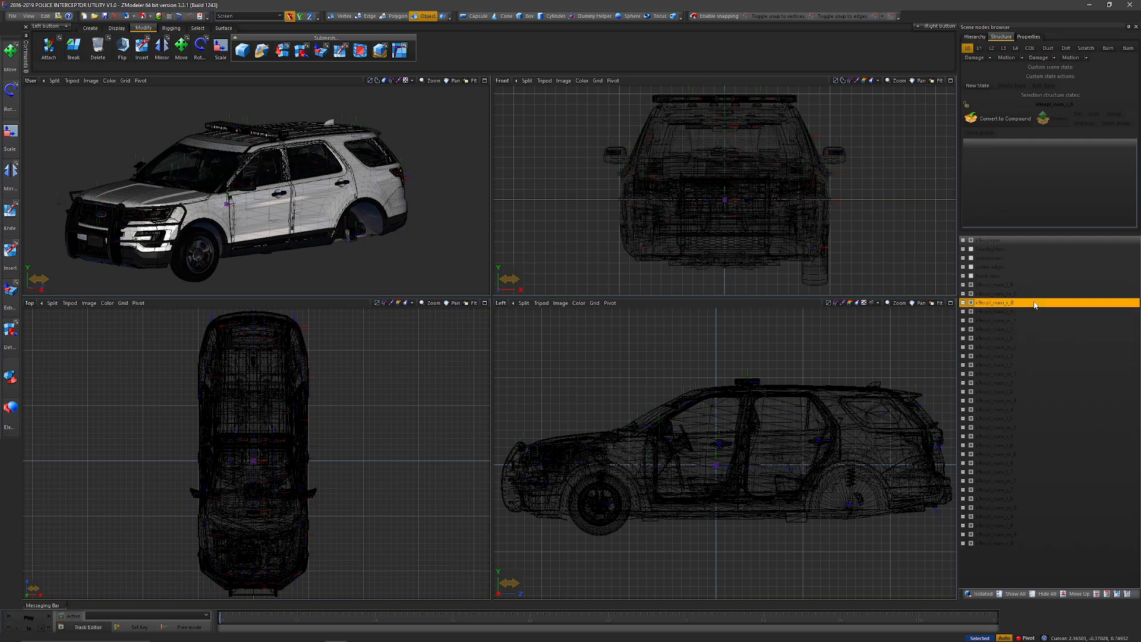
click(1035, 303)
click(11, 16)
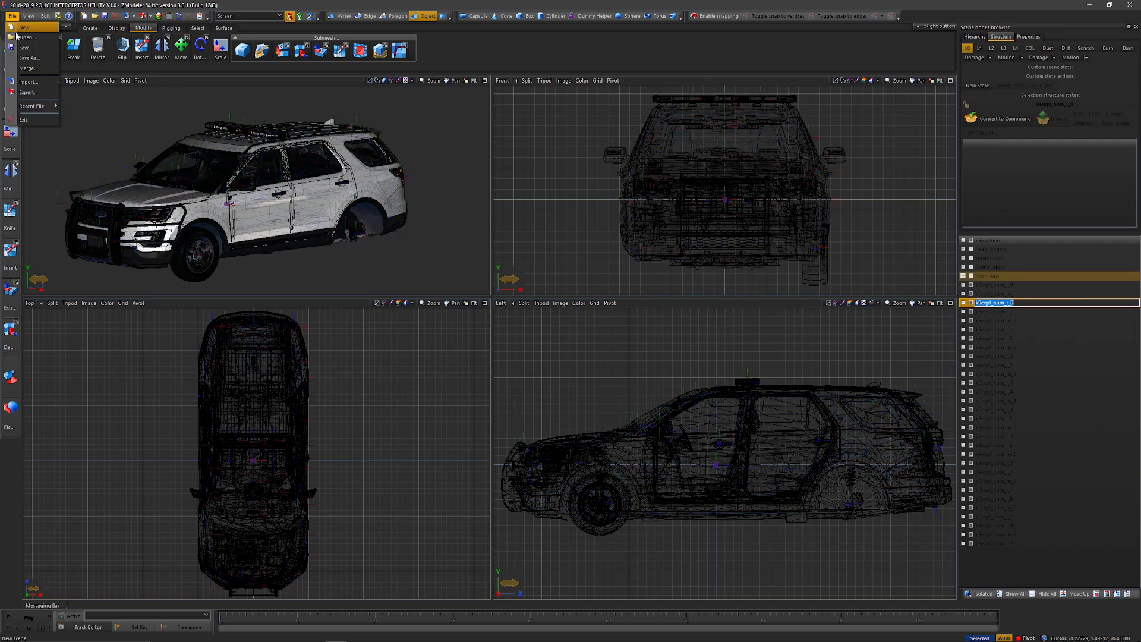
click(28, 92)
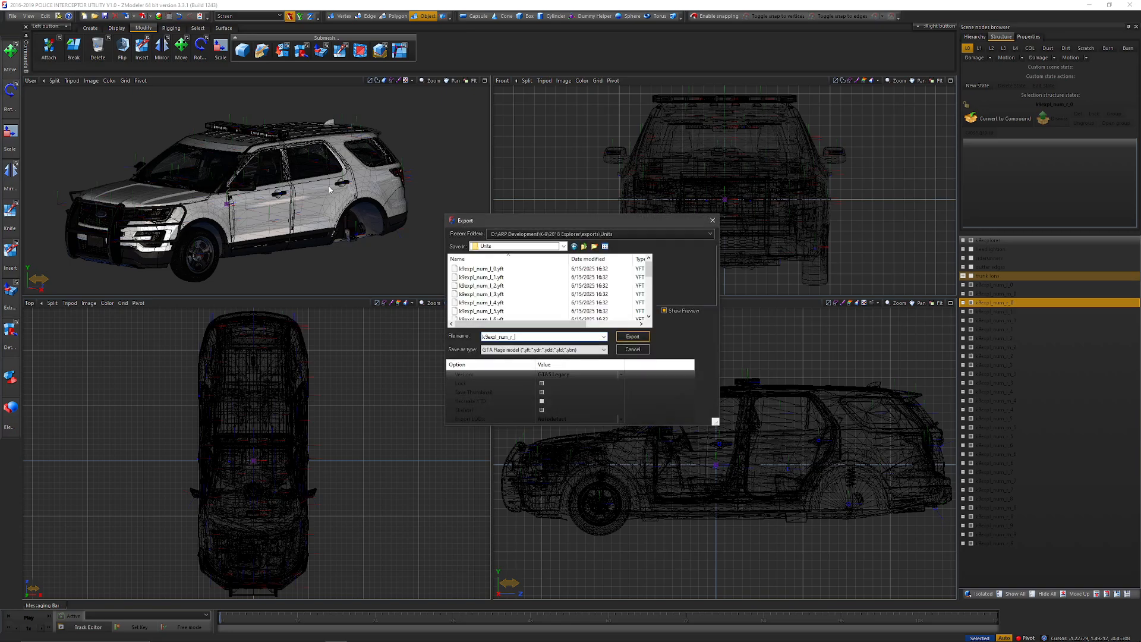
key(Return)
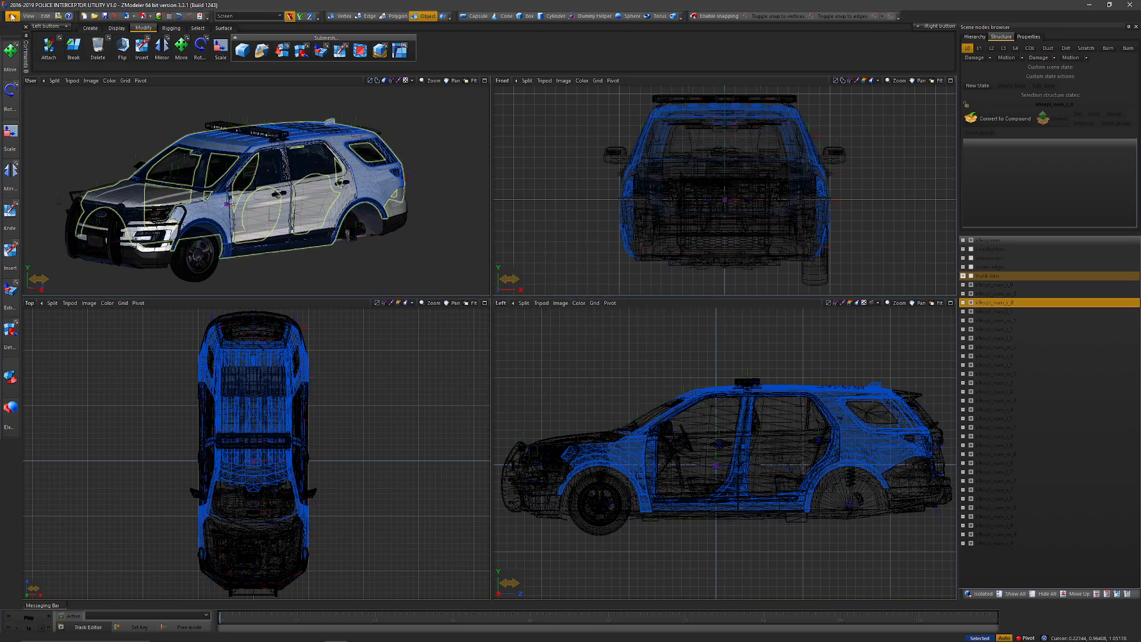
Export the right digits 1 and 2 into the Units folder as k9expl_num_r_1.yft and k9expl_num_r_2.yft
click(11, 16)
click(27, 92)
key(Return)
click(11, 17)
click(28, 92)
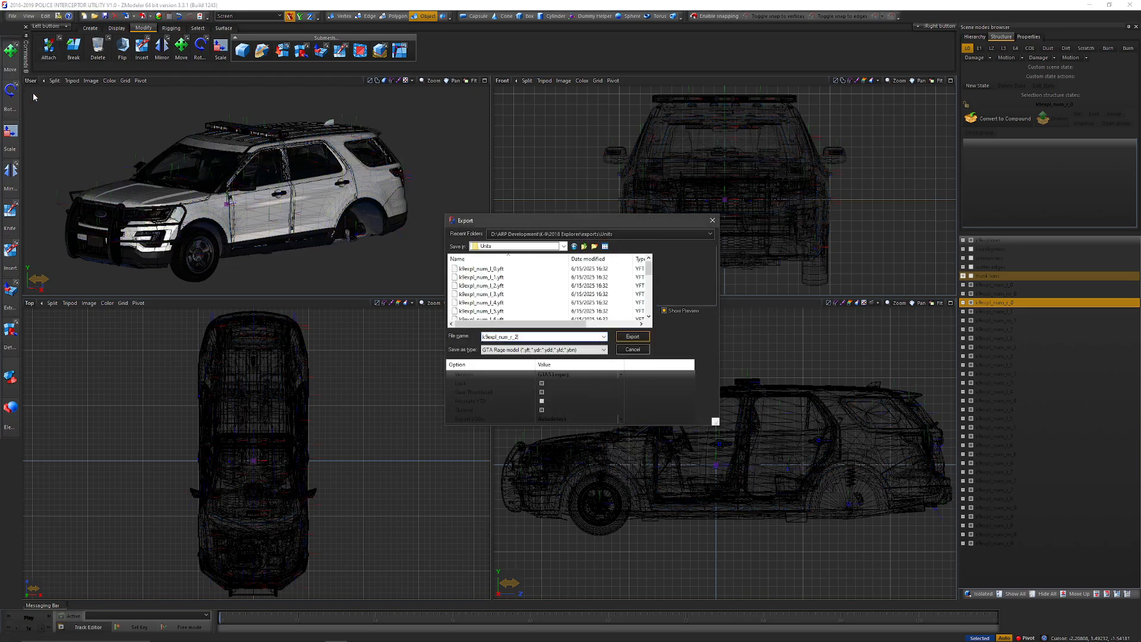
key(Return)
Export the right digits 3 and 4 into the Units folder as k9expl_num_r_3.yft and k9expl_num_r_4.yft
click(11, 16)
click(28, 92)
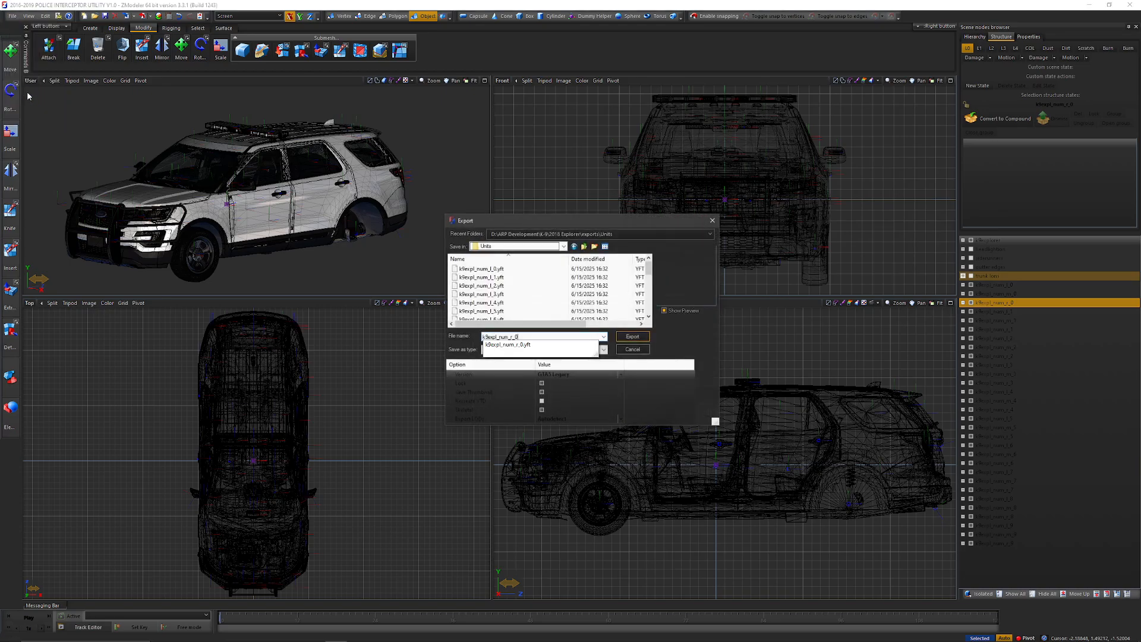
key(Return)
click(11, 17)
click(28, 69)
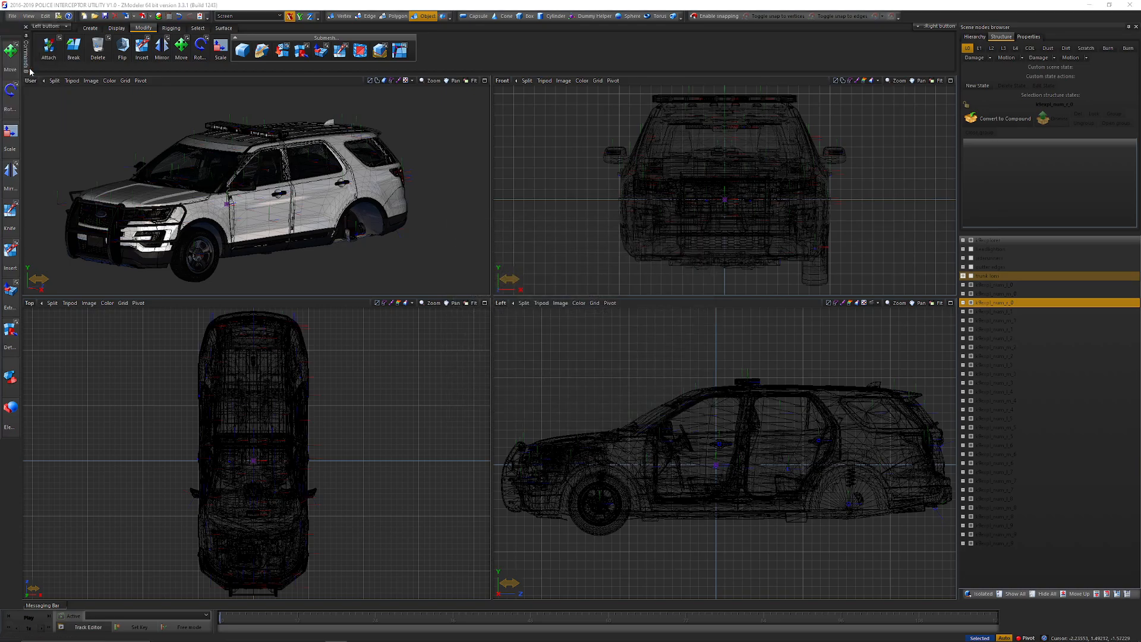
click(11, 16)
click(28, 96)
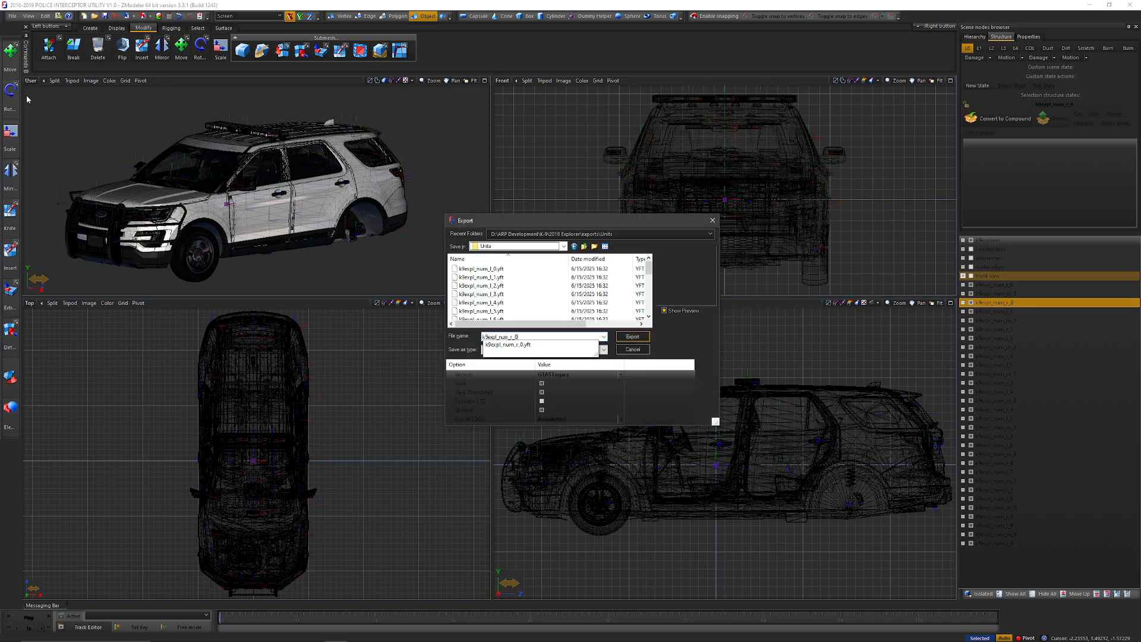
key(Return)
Export the right digits 5 and 6 into the Units folder as k9expl_num_r_5.yft and k9expl_num_r_6.yft
click(12, 17)
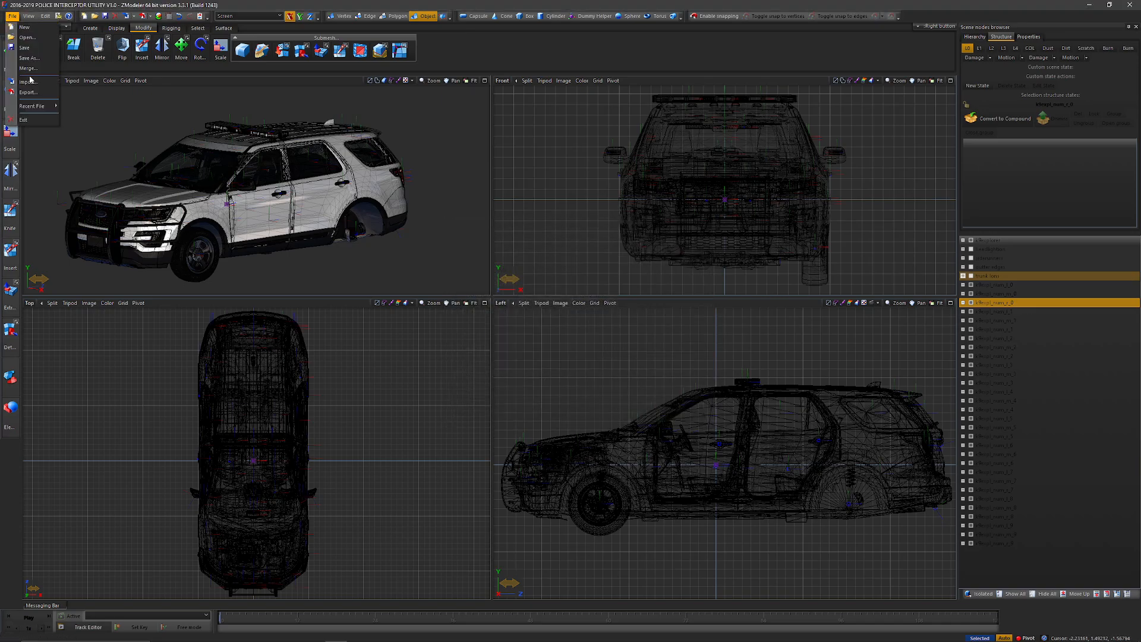
click(32, 94)
key(Return)
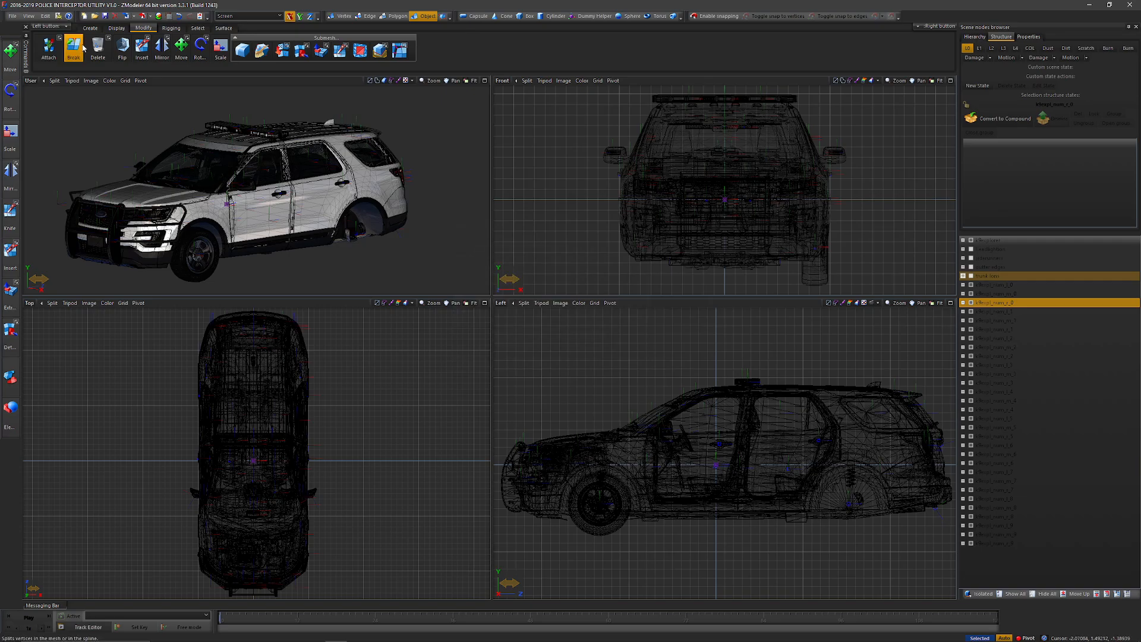
click(12, 16)
click(23, 92)
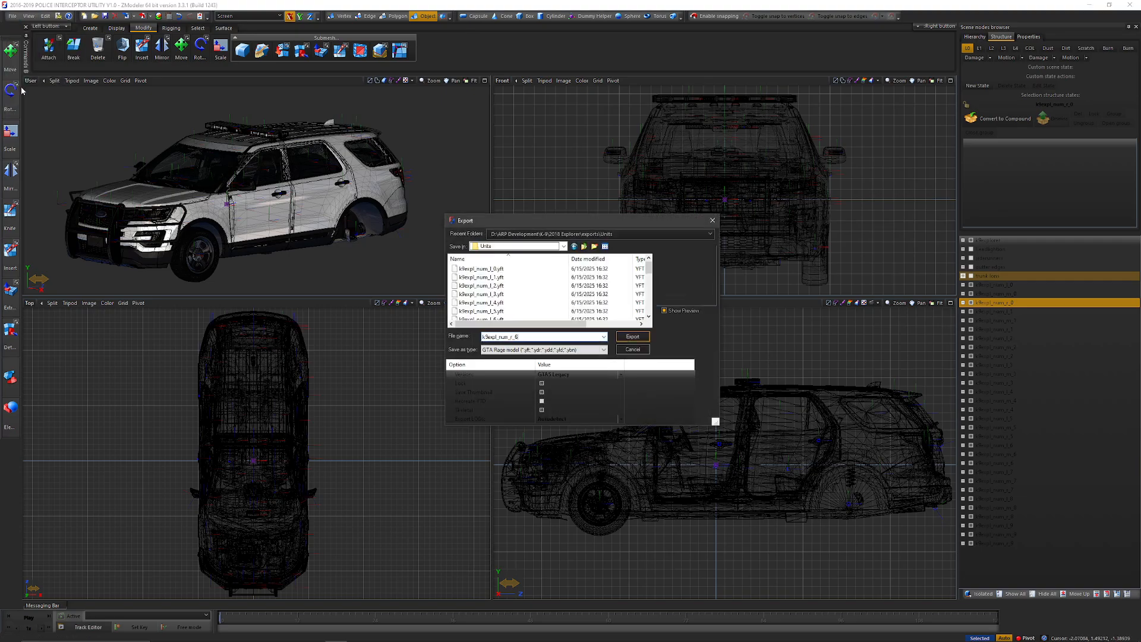
key(Return)
Export the right digits 7, 8 and 9 into the Units folder as k9expl_num_r_7.yft, k9expl_num_r_8.yft and k9expl_num_r_9.yft
click(11, 16)
click(31, 93)
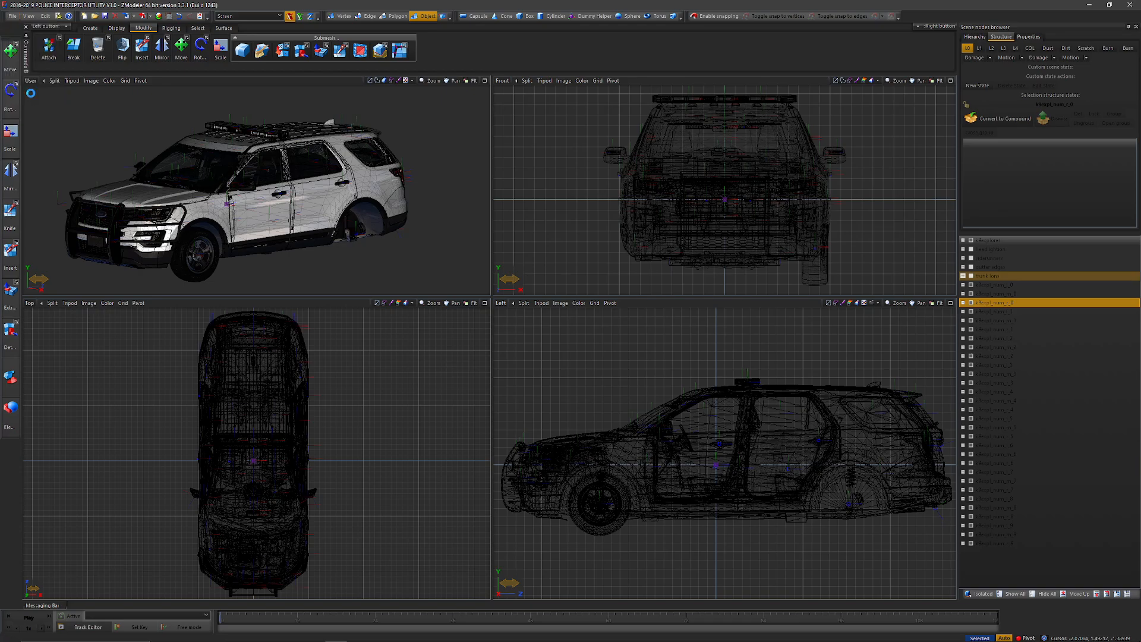
key(Return)
click(11, 16)
click(26, 93)
key(Return)
click(12, 16)
click(31, 94)
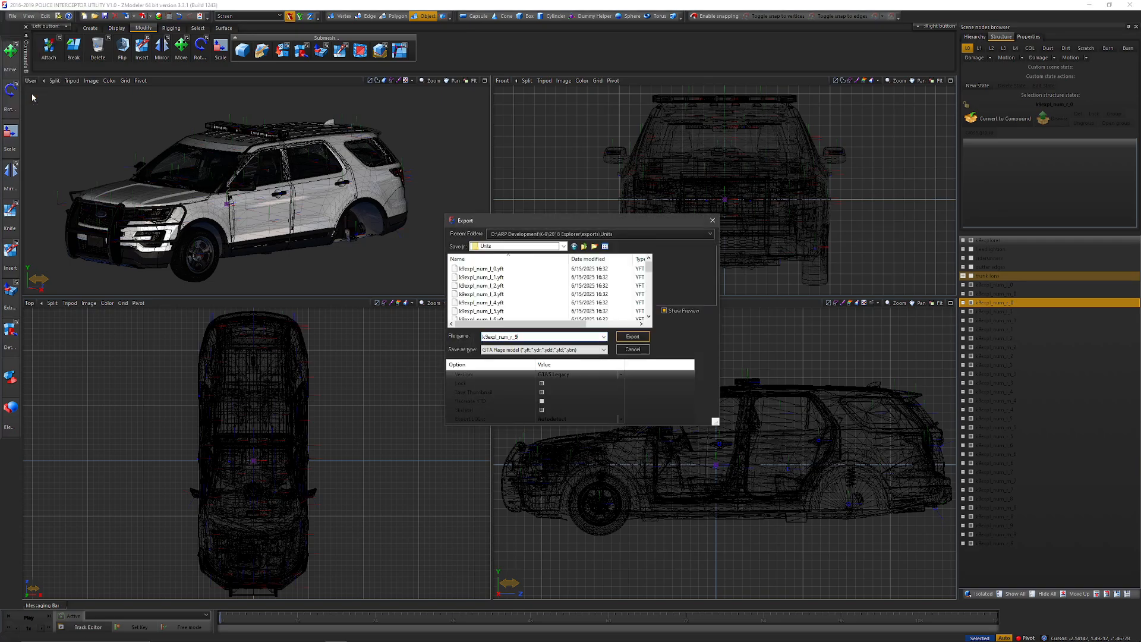
key(Return)
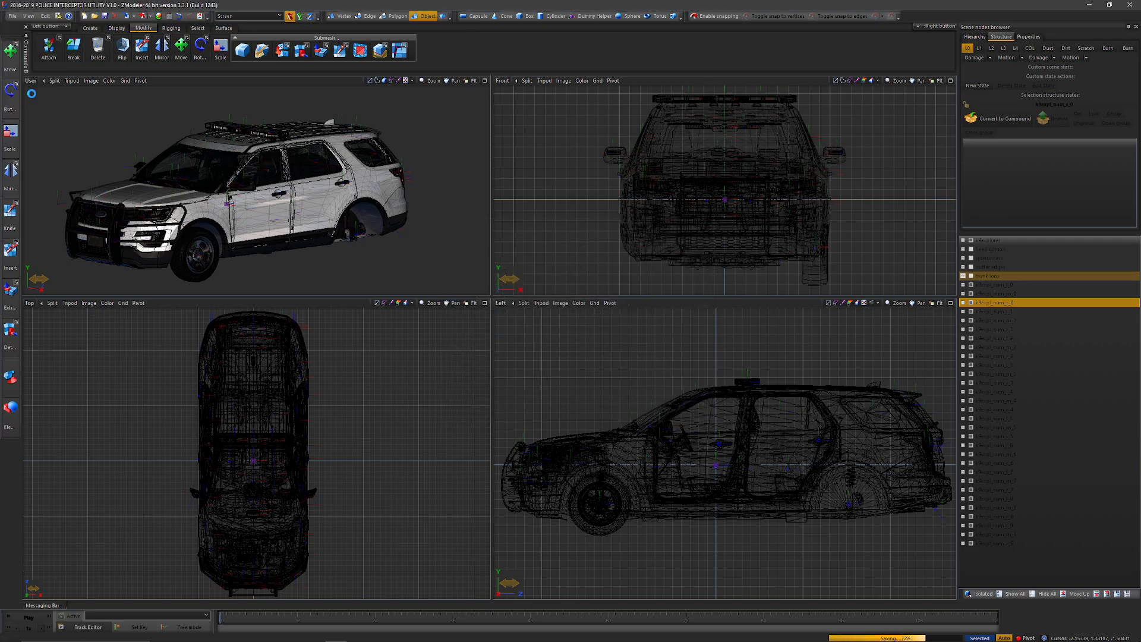
Count the exported digit files in the Units folder in File Explorer, and select the k9explorer node back in ZModeler
click(204, 634)
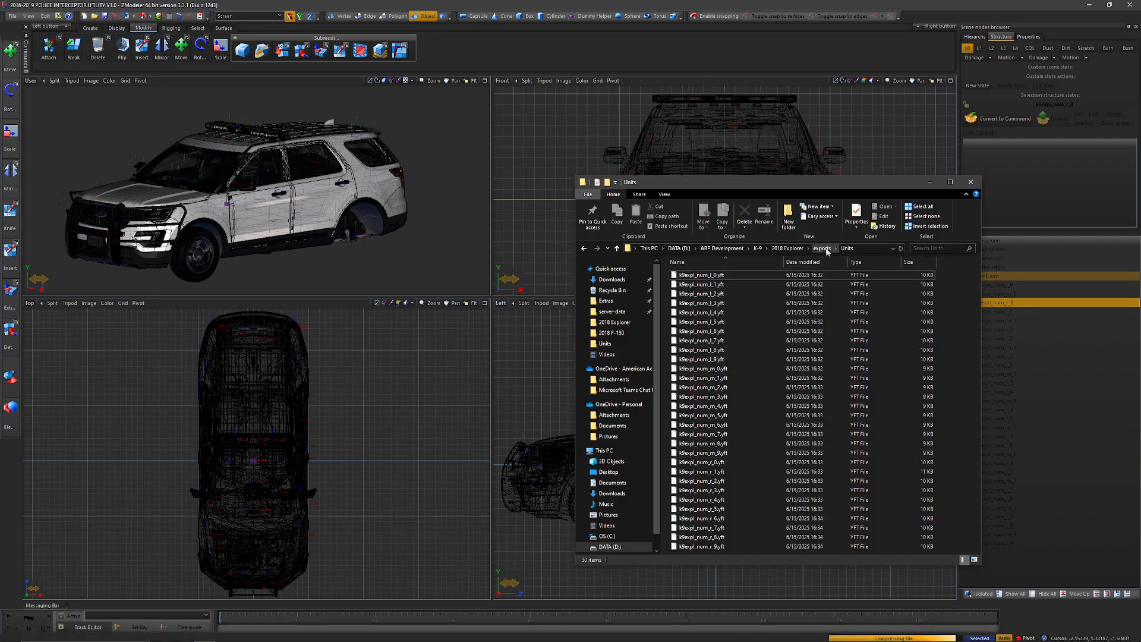
click(799, 295)
key(ctrl+a)
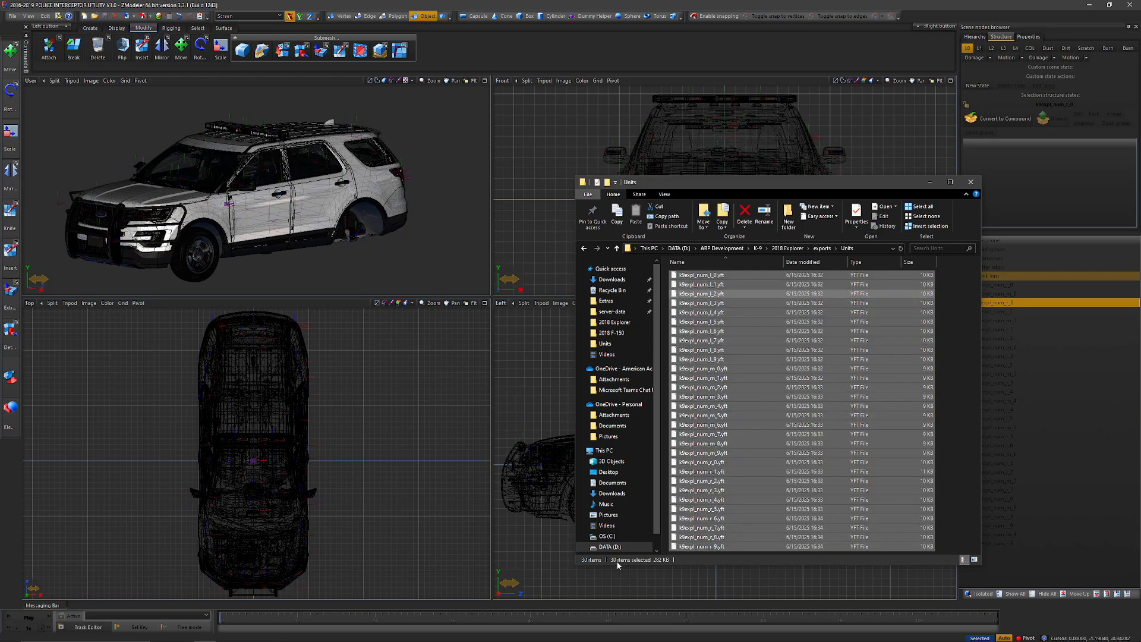
click(808, 303)
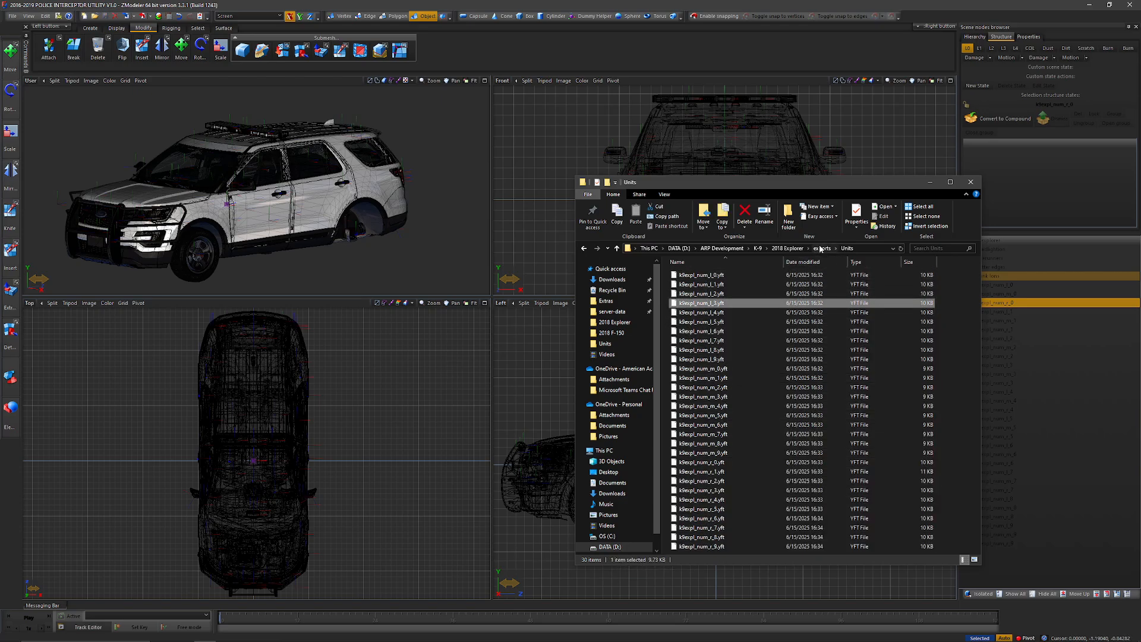
click(821, 249)
click(1042, 240)
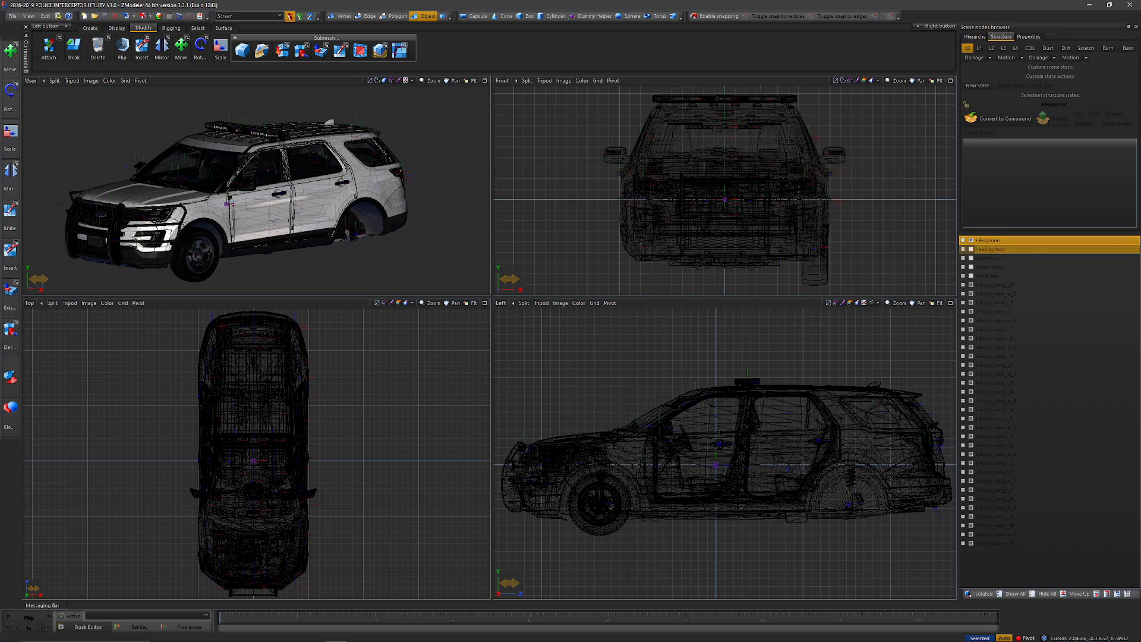
Switch to Visual Studio Code and copy the kit name 765213_k9explorer_modkit from carcols.meta
key(alt+Tab)
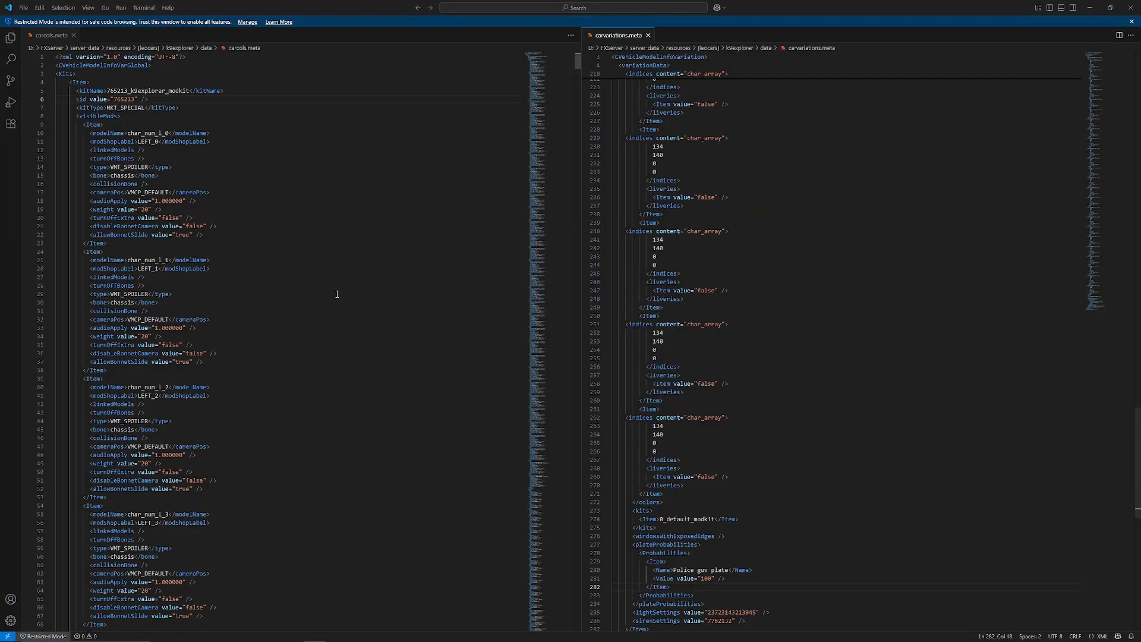
click(267, 141)
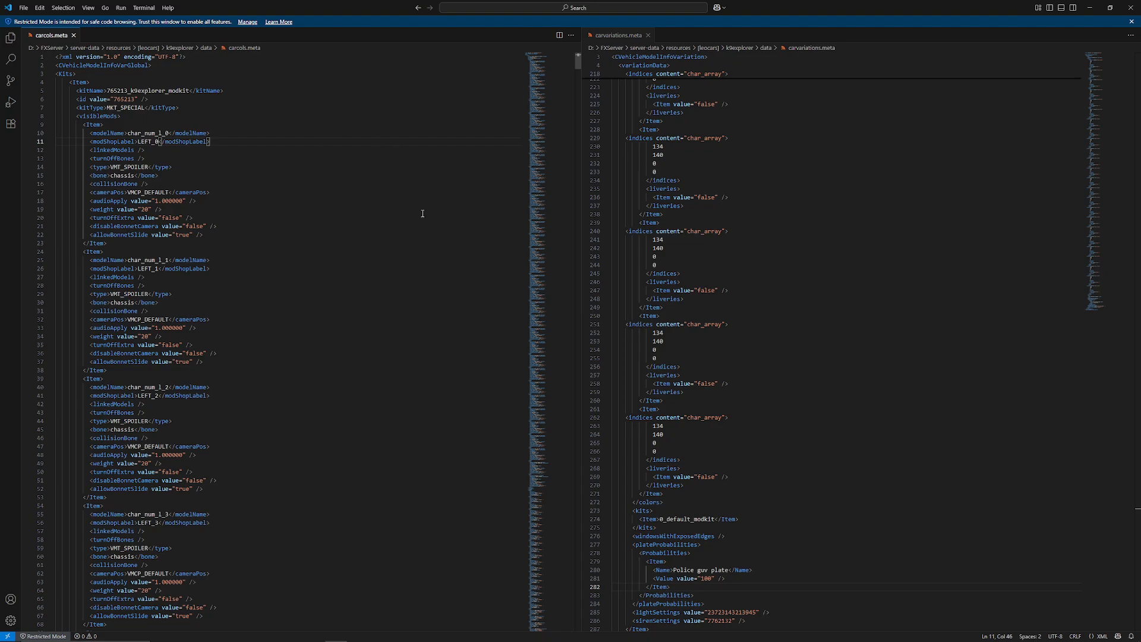
scroll(790, 331, down, 3)
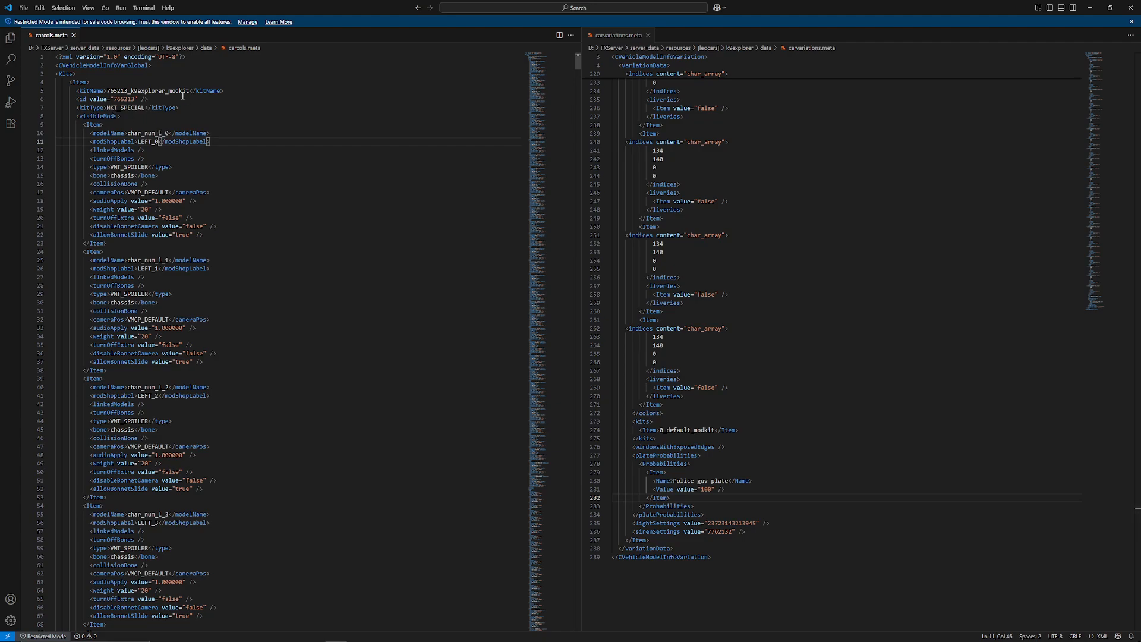
drag(109, 91, 186, 91)
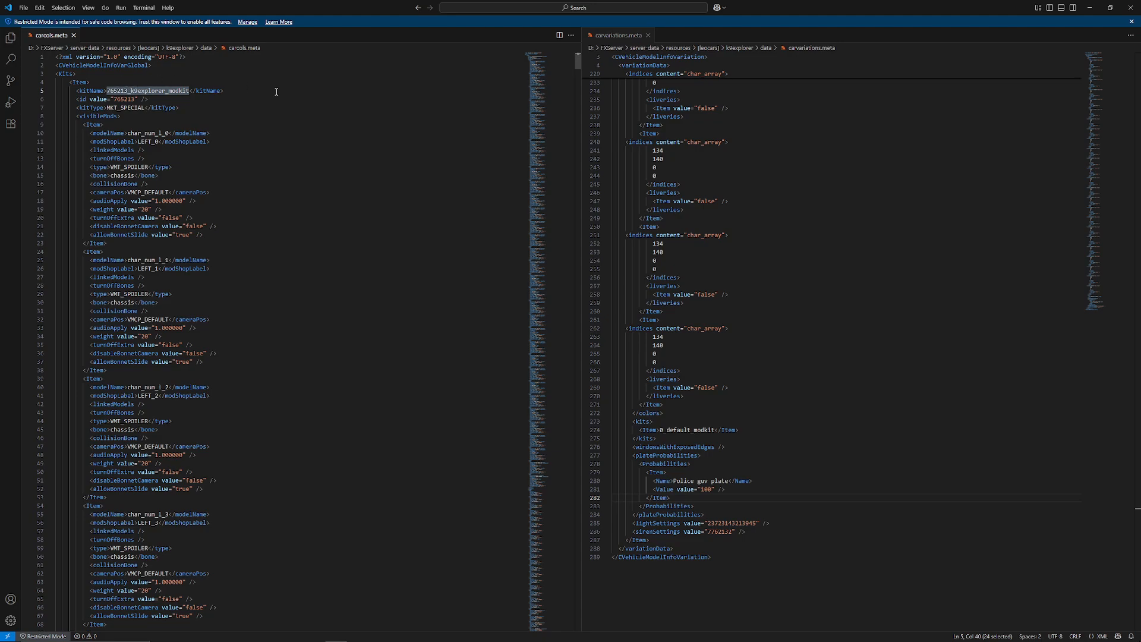
Replace 0_default_modkit in the kits item of carvariations.meta with 765213_k9explorer_modkit and save the file
click(704, 430)
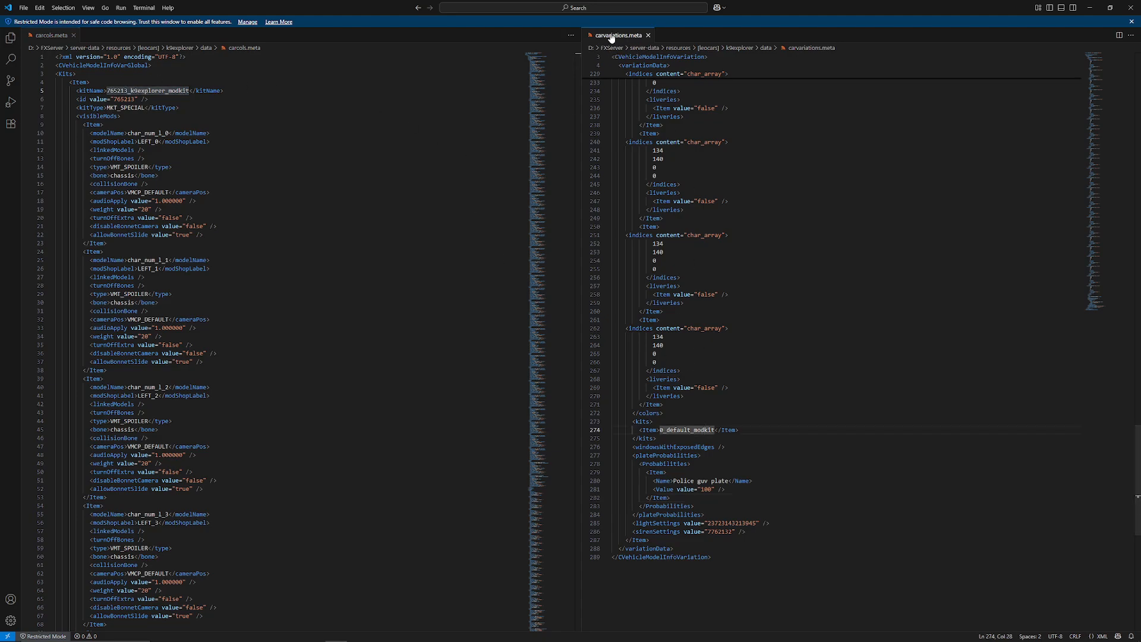
double_click(674, 430)
text(765213_k9explorer_modkit)
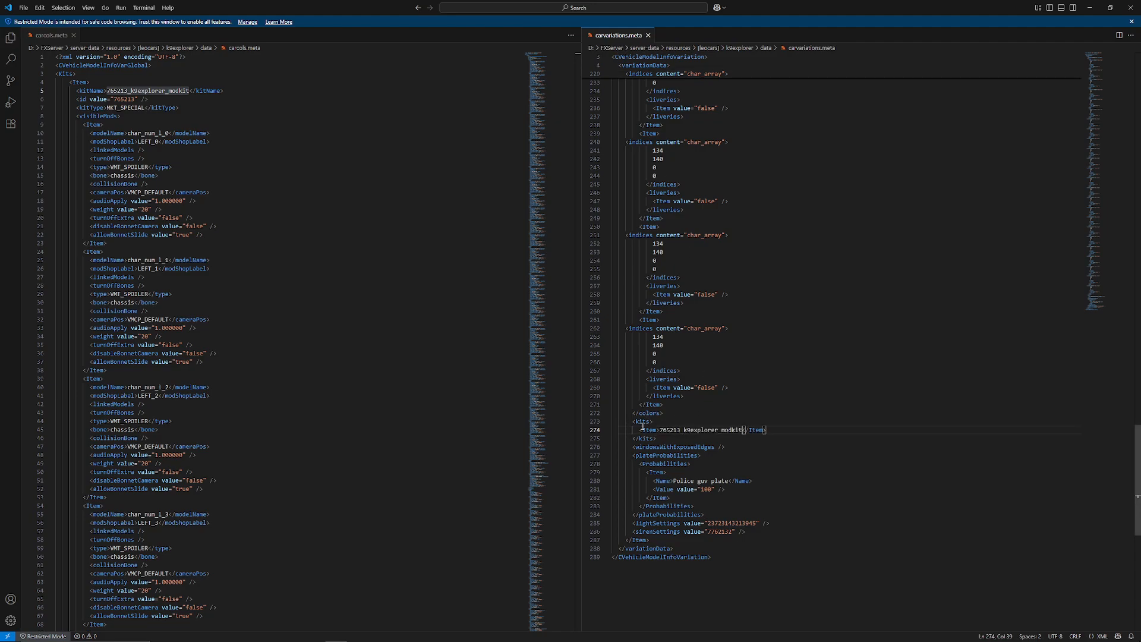
key(ctrl+z)
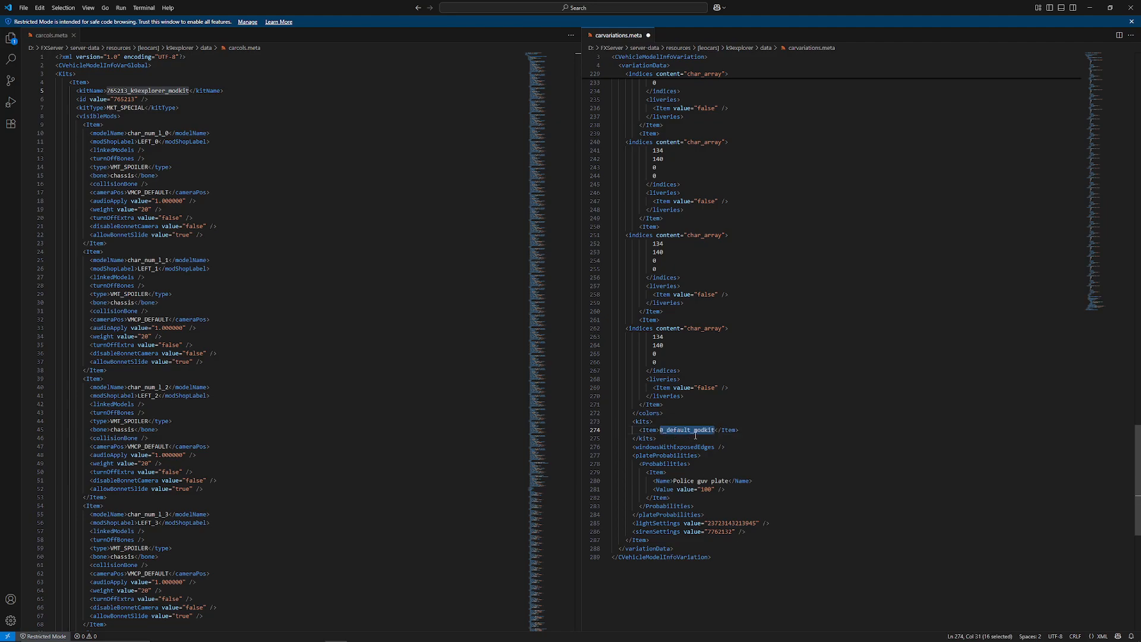
text(765213_k9explorer_modkit)
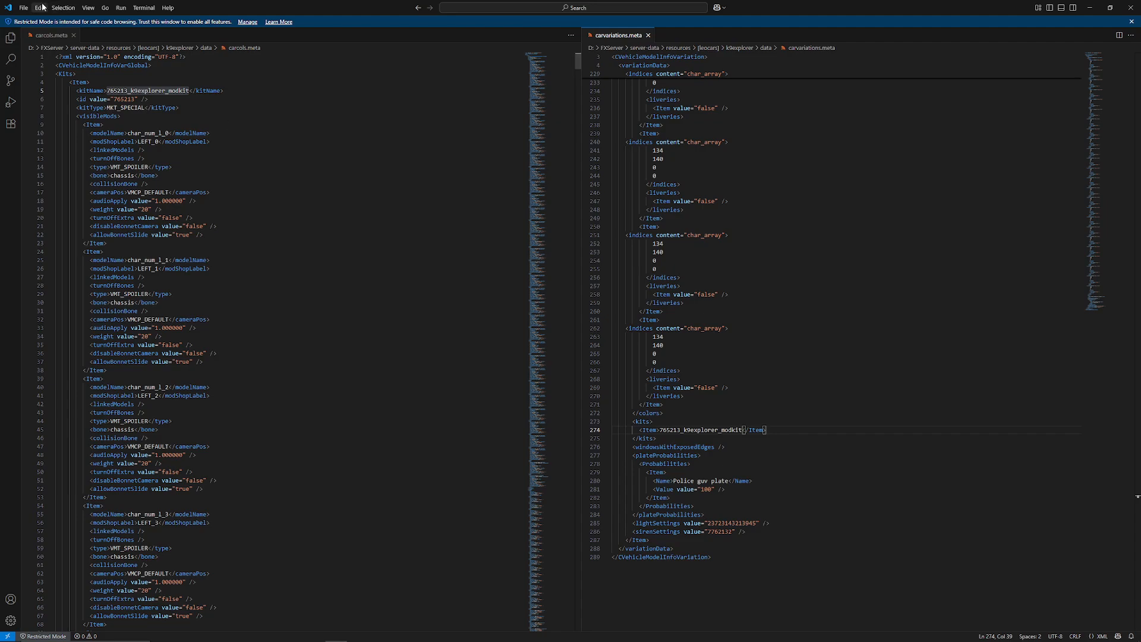
Compare the kit's id value in carcols.meta with the number at the start of its kitName
click(120, 90)
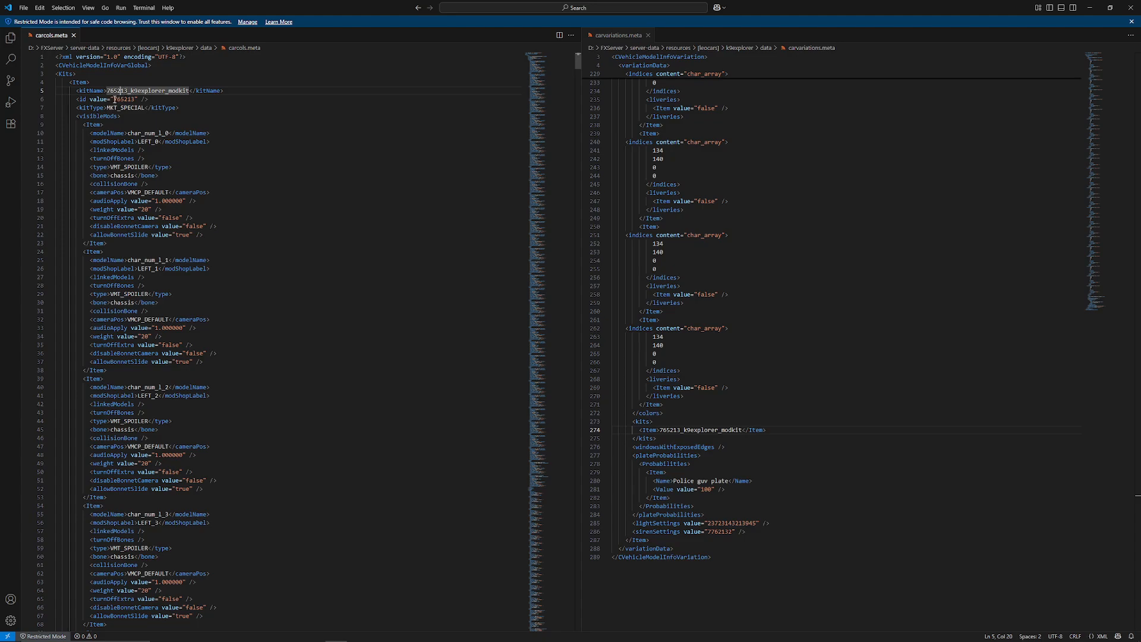
drag(115, 99, 136, 100)
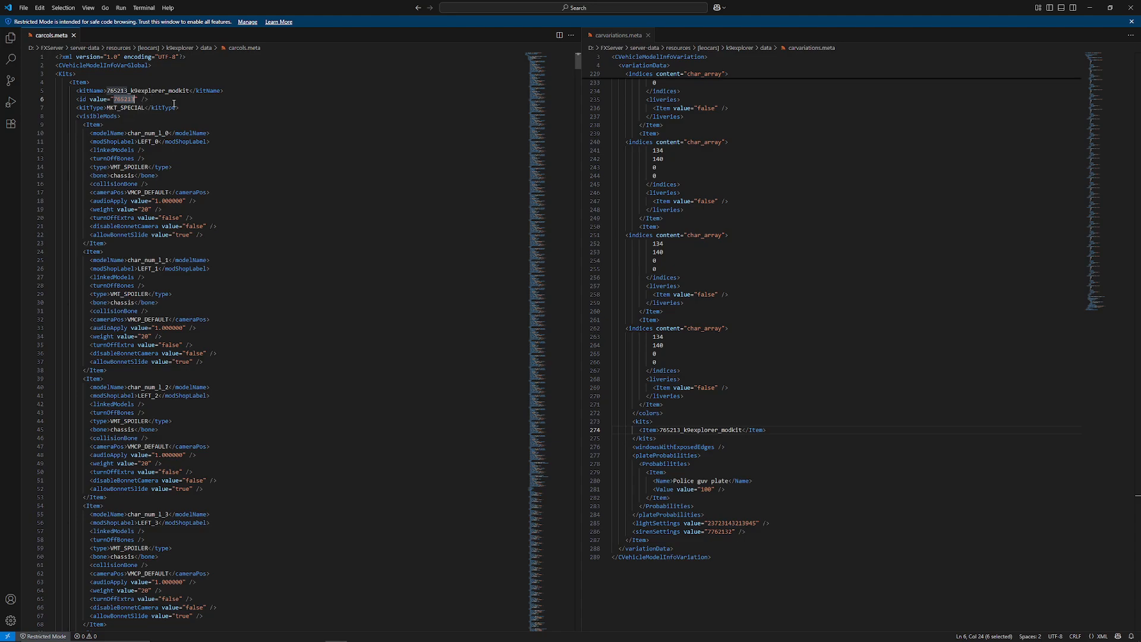
click(252, 140)
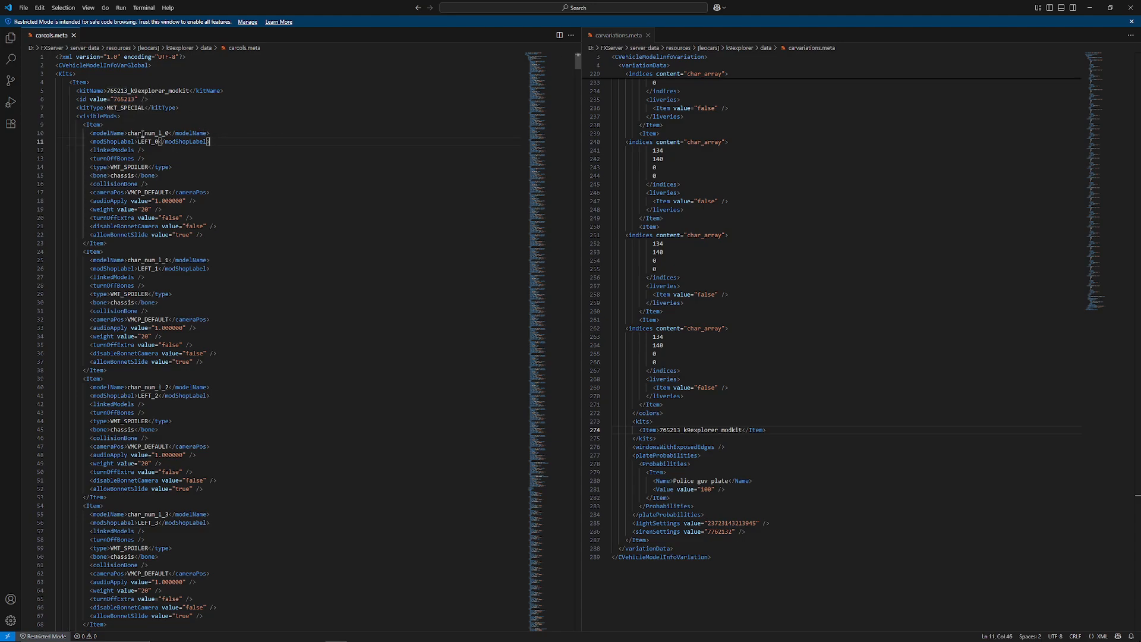
Switch to File Explorer and open the Units folder in the exports folder to review the digit file names
click(205, 633)
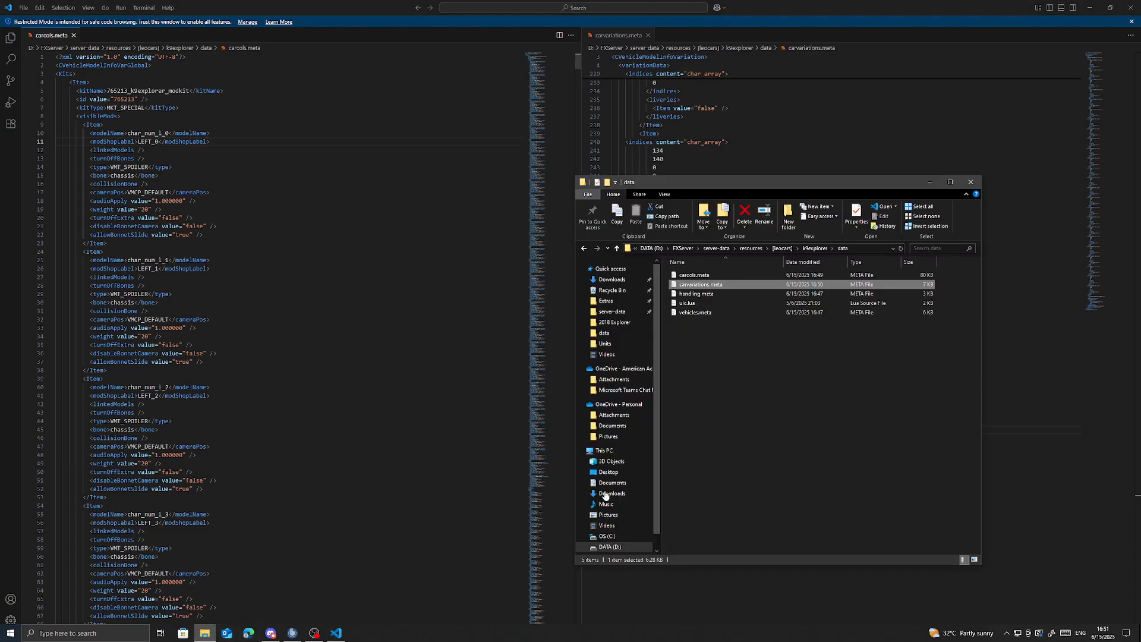
double_click(713, 279)
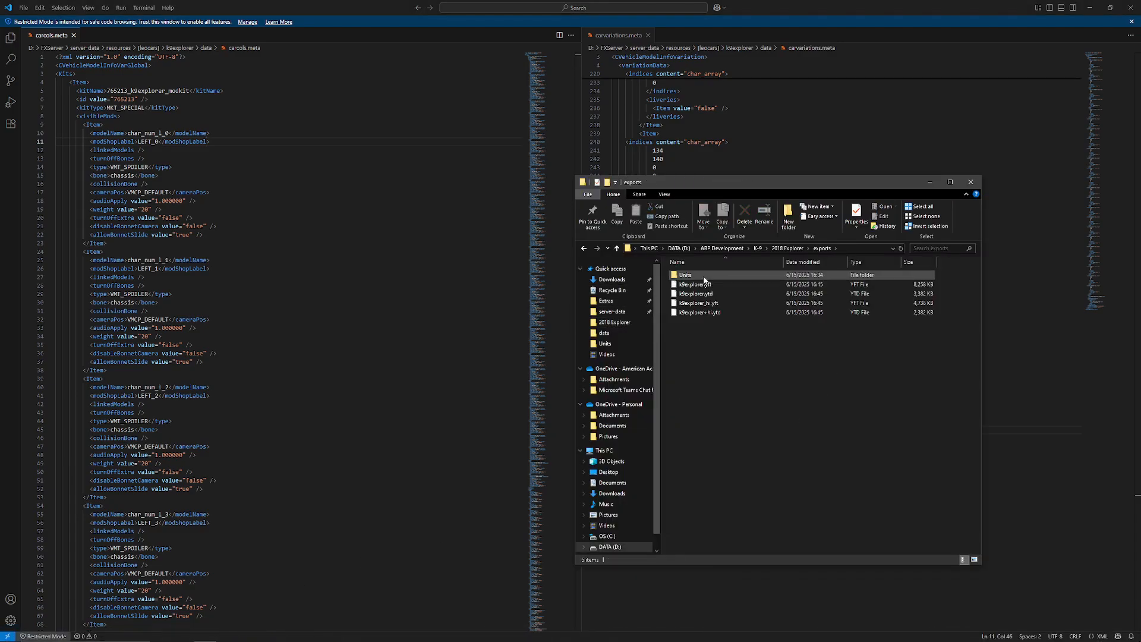
double_click(692, 279)
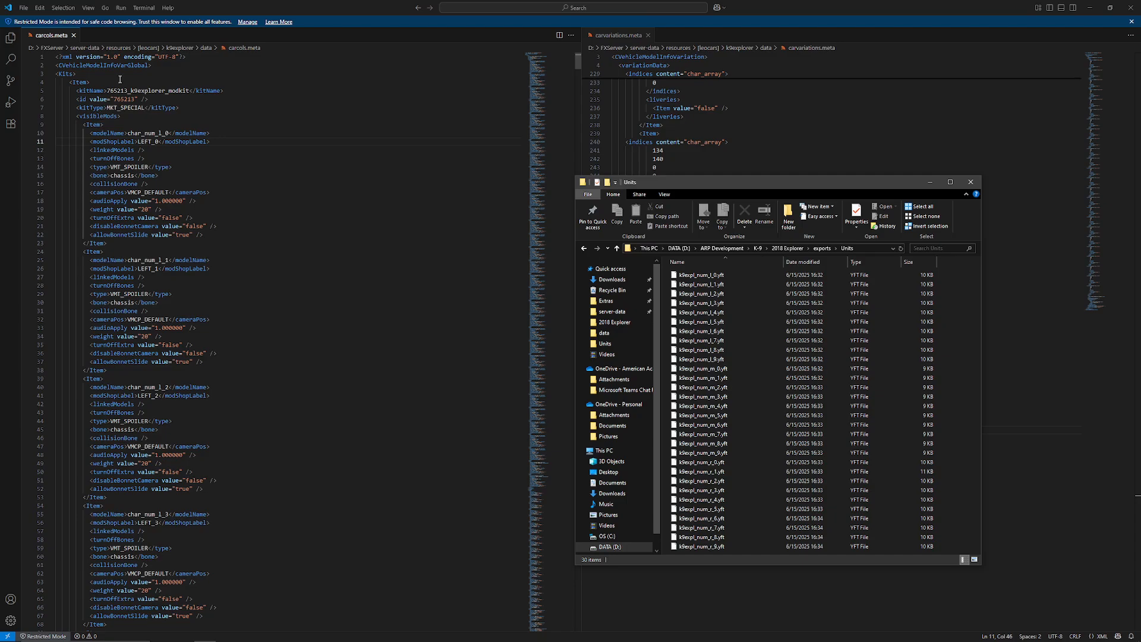
Return to Visual Studio Code and search carcols.meta for char_n, going to the first match in the visible mods
drag(129, 134, 158, 141)
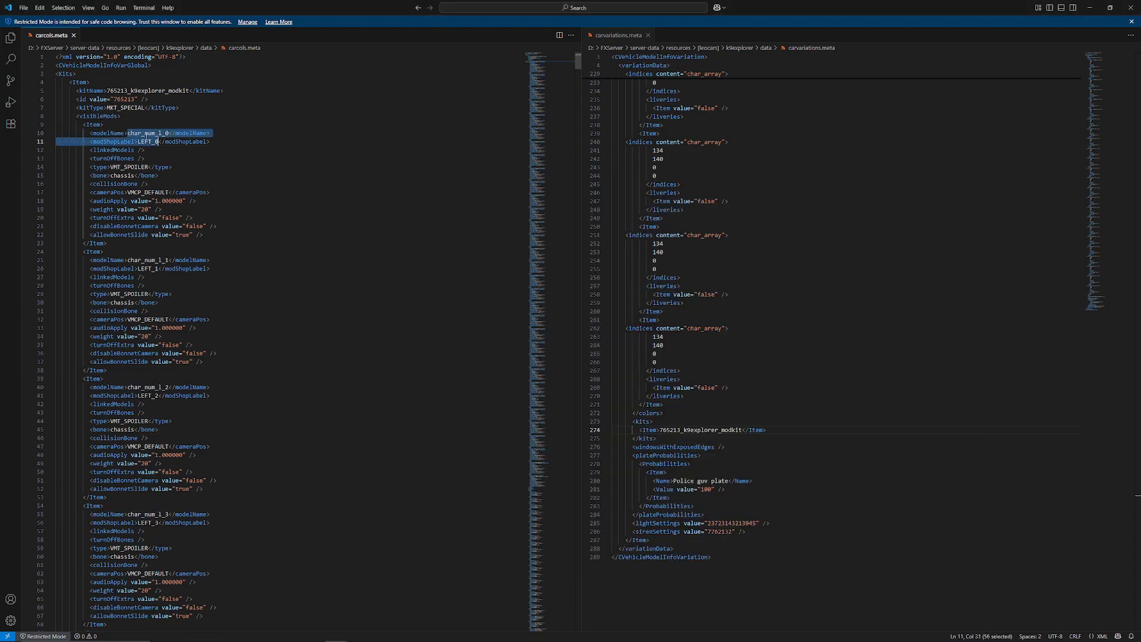
click(302, 144)
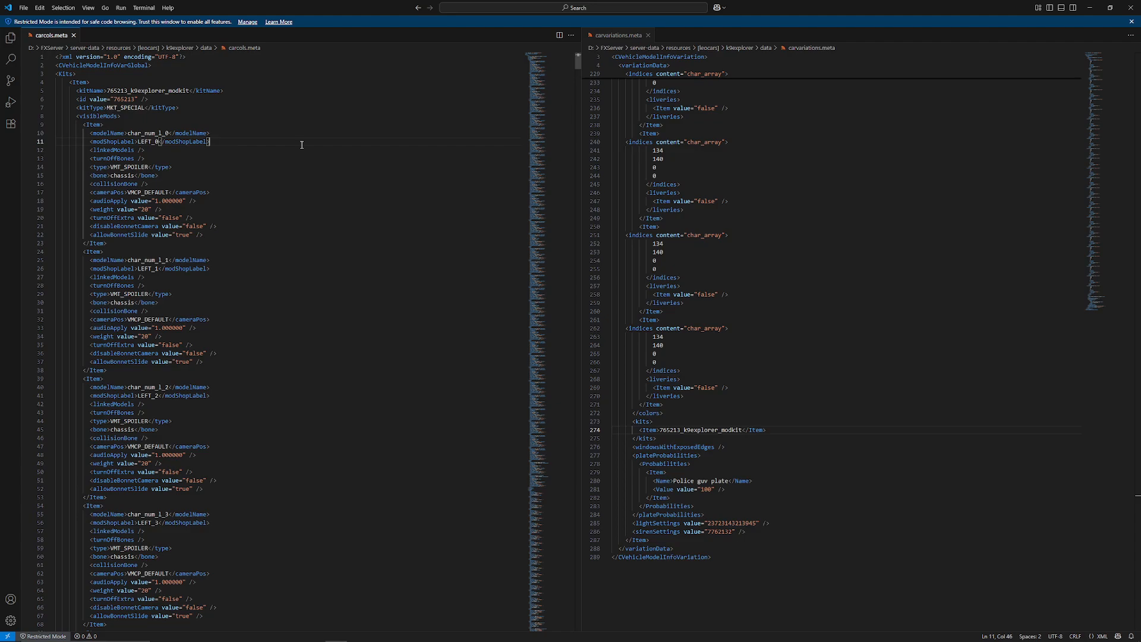
key(ctrl+f)
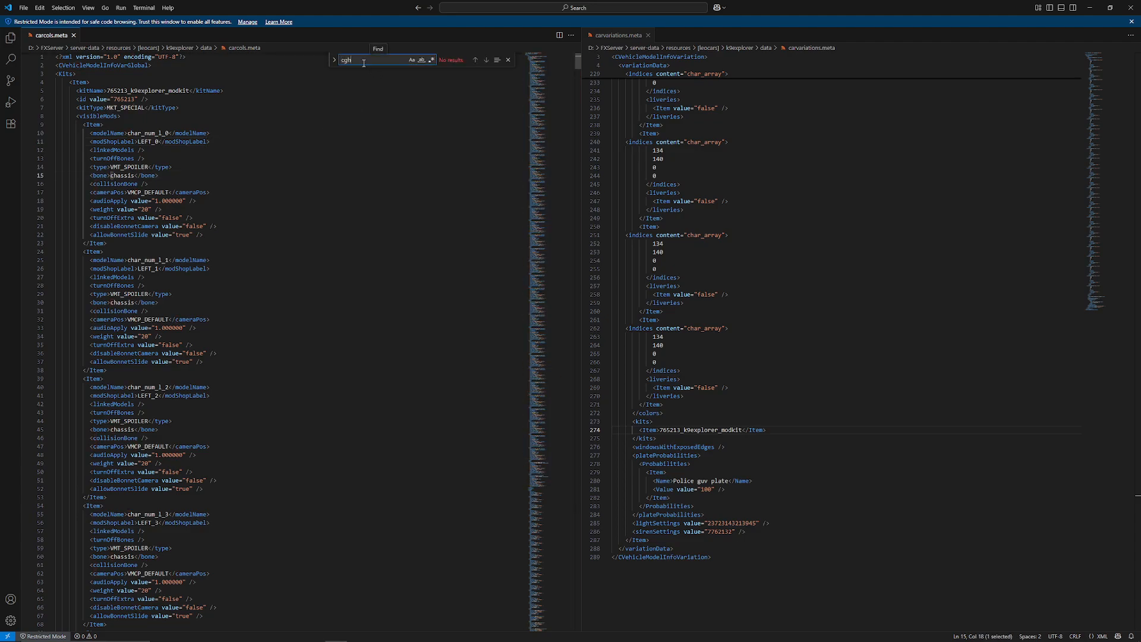
text(char_)
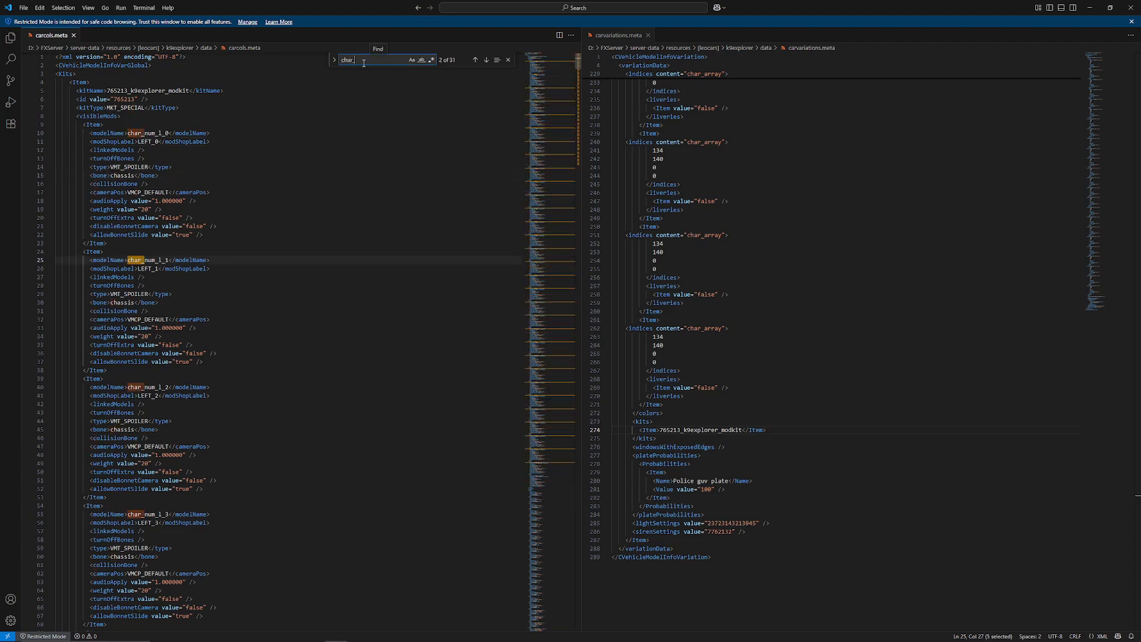
text(n)
click(474, 60)
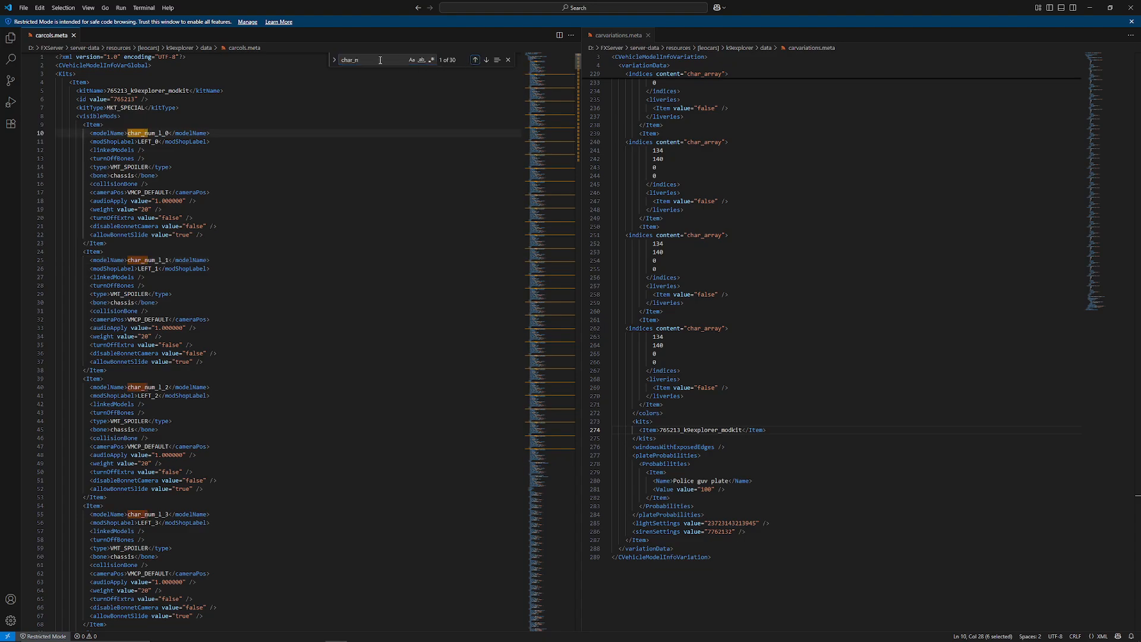
Replace every char_n in carcols.meta with k9expl_n and save the file
click(334, 63)
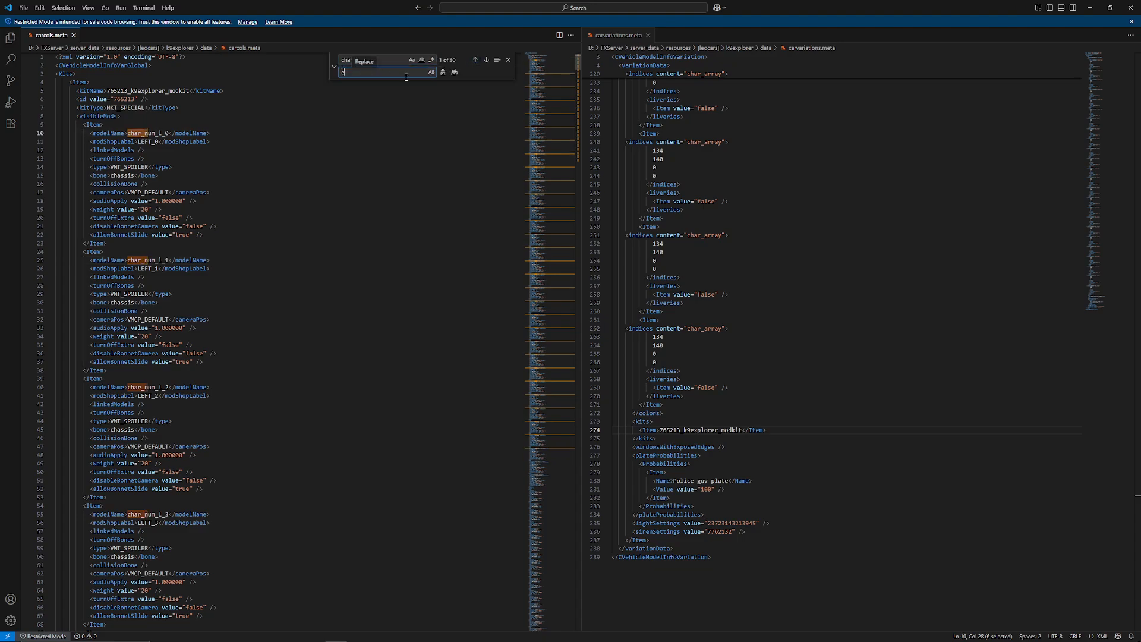
text(k9expl_n)
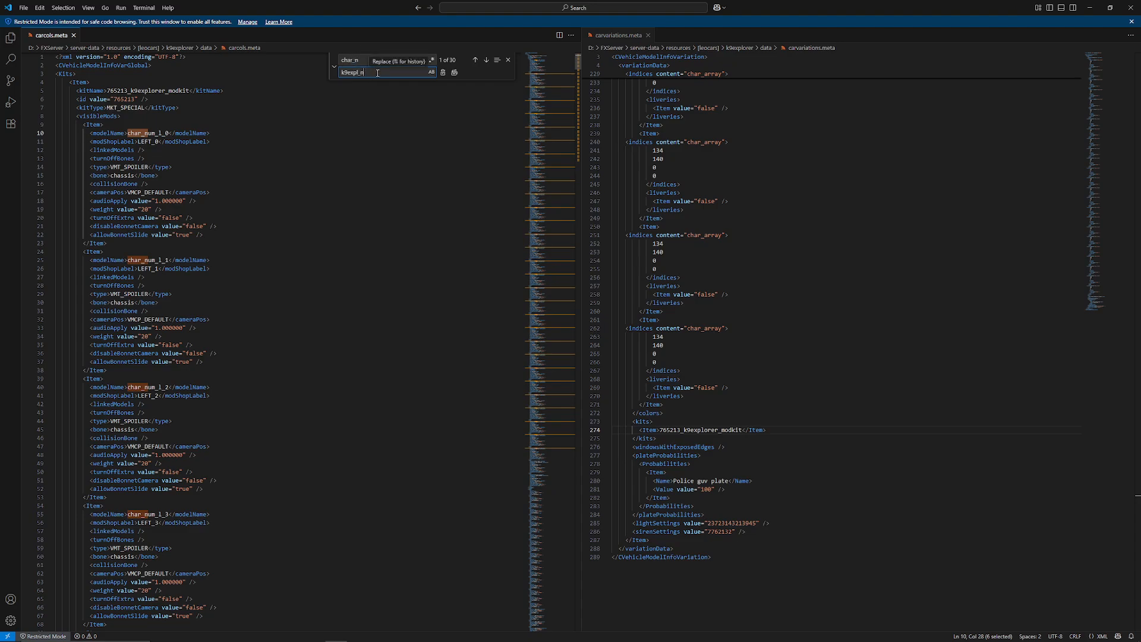
click(442, 73)
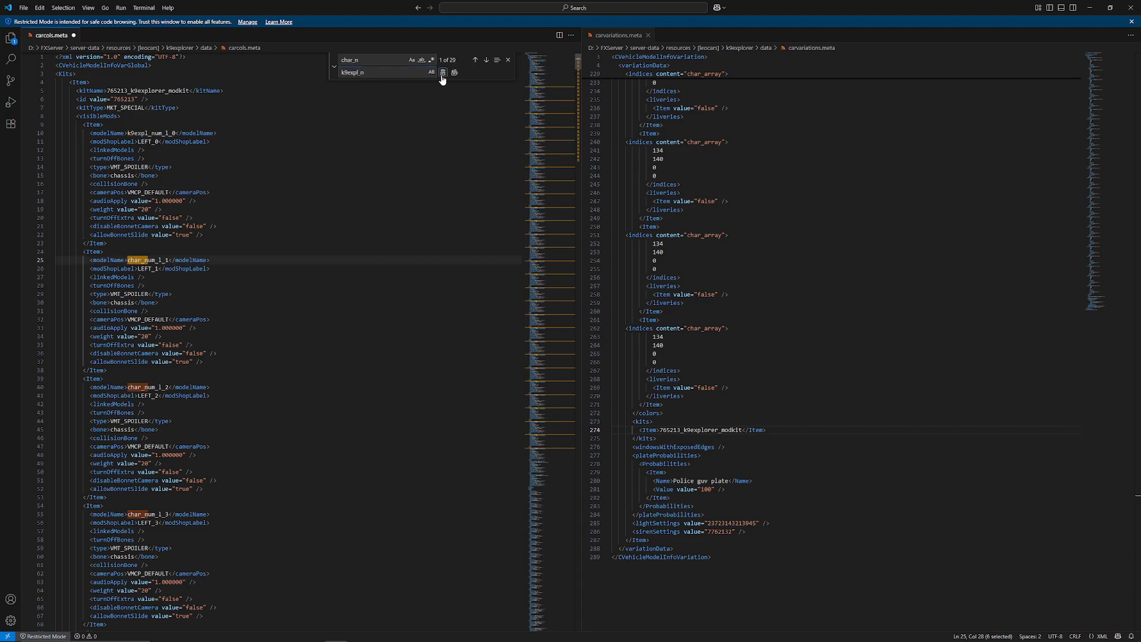
click(442, 74)
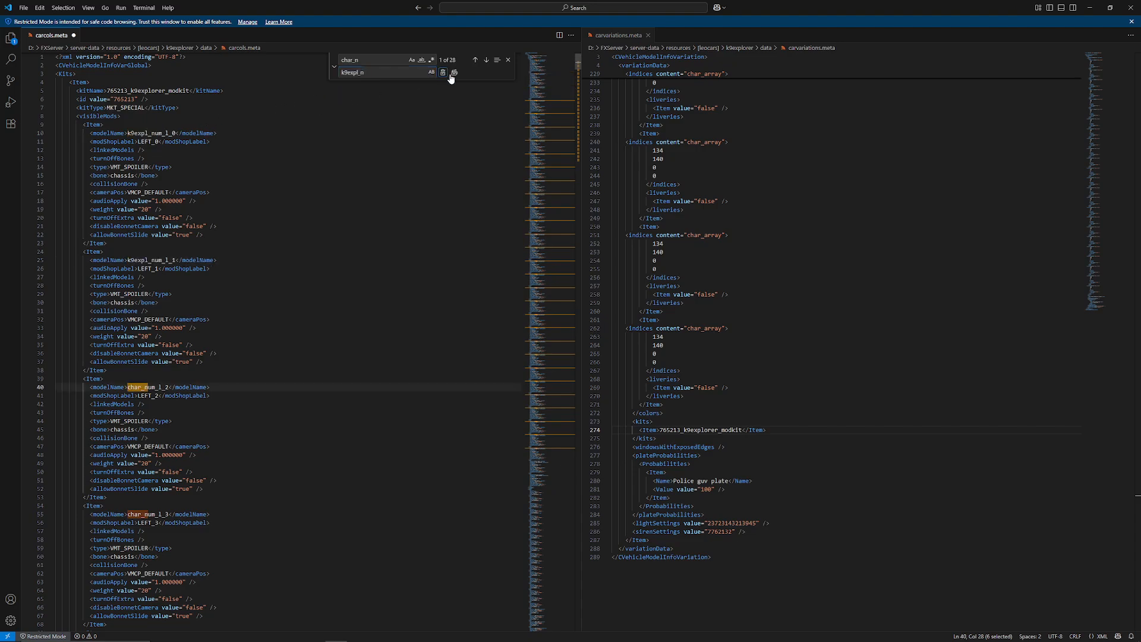
click(455, 73)
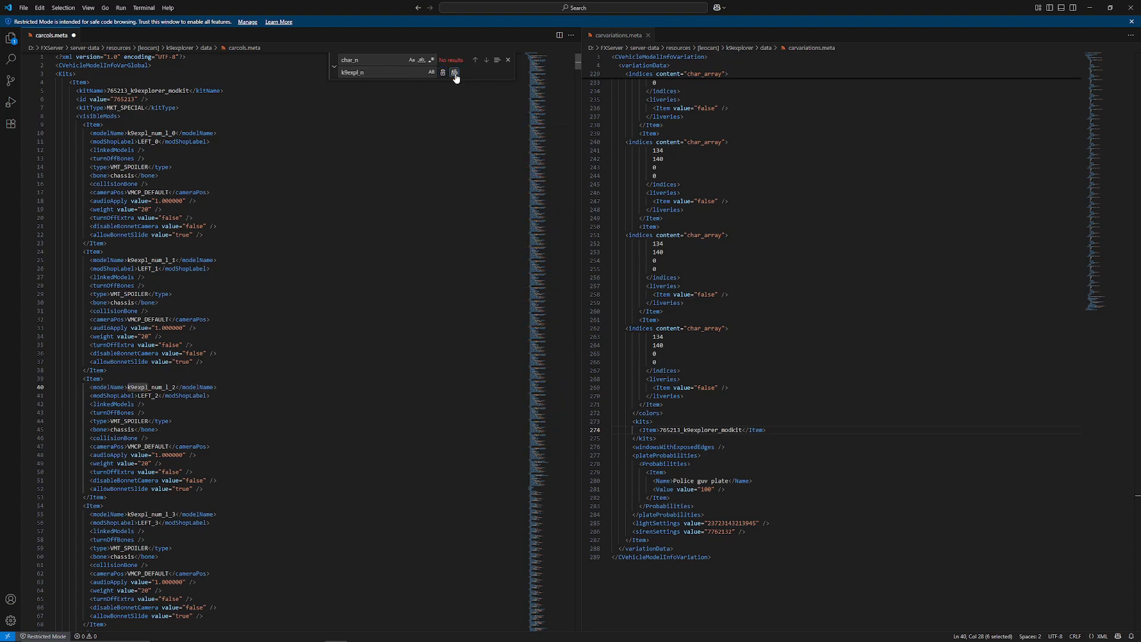
click(508, 60)
click(471, 167)
key(ctrl+s)
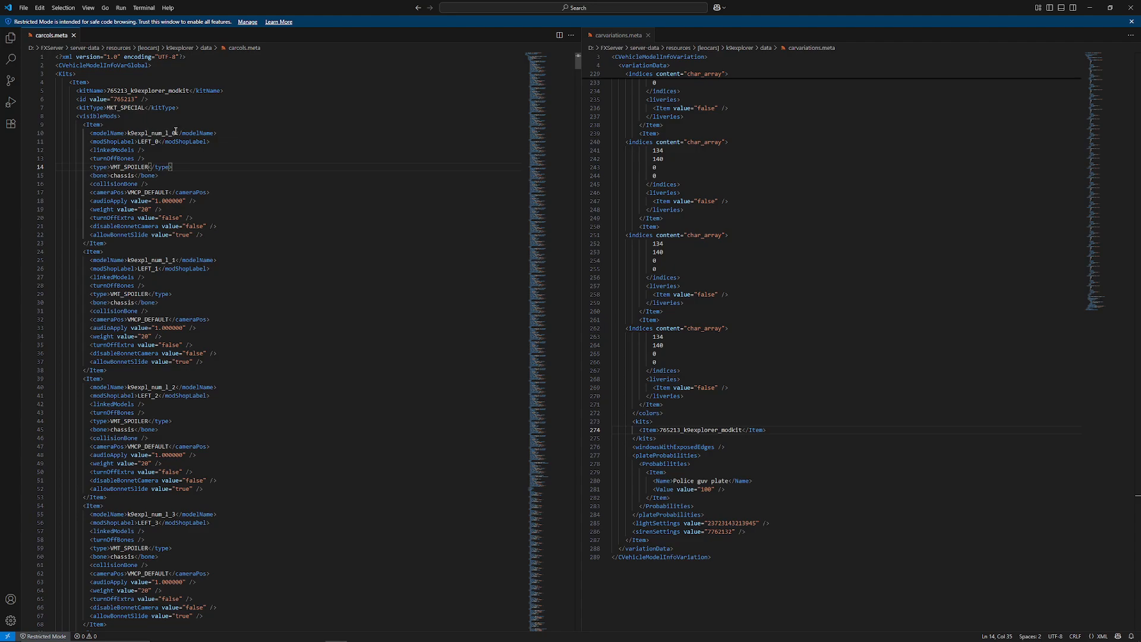
Review the mod type assigned to the left-digit and middle-digit items in carcols.meta
drag(110, 169, 149, 168)
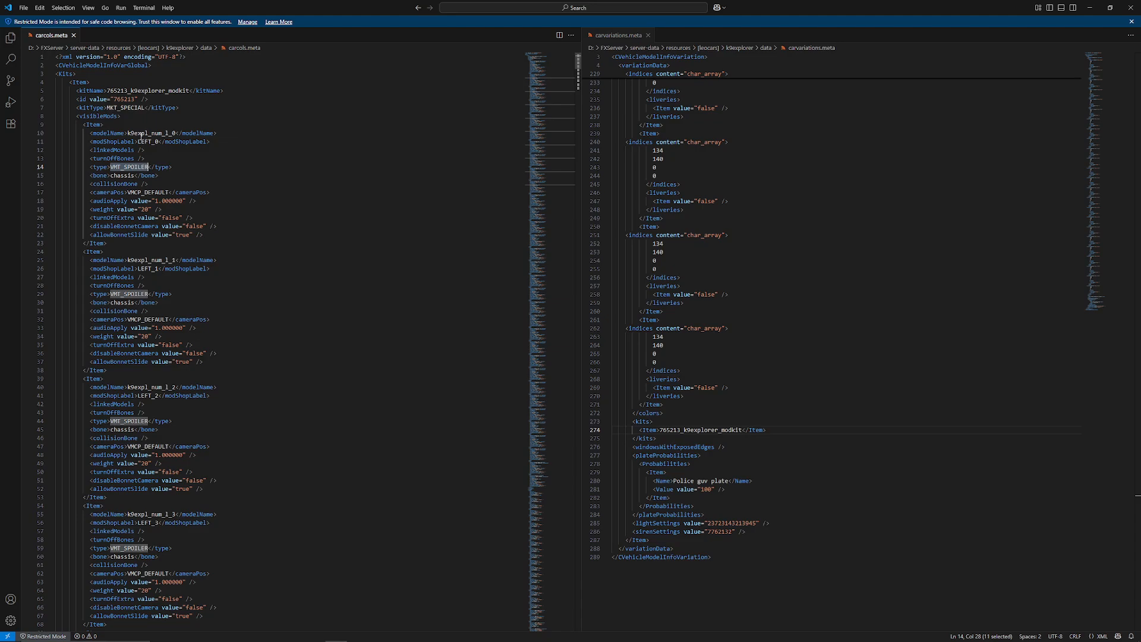
scroll(168, 280, down, 10)
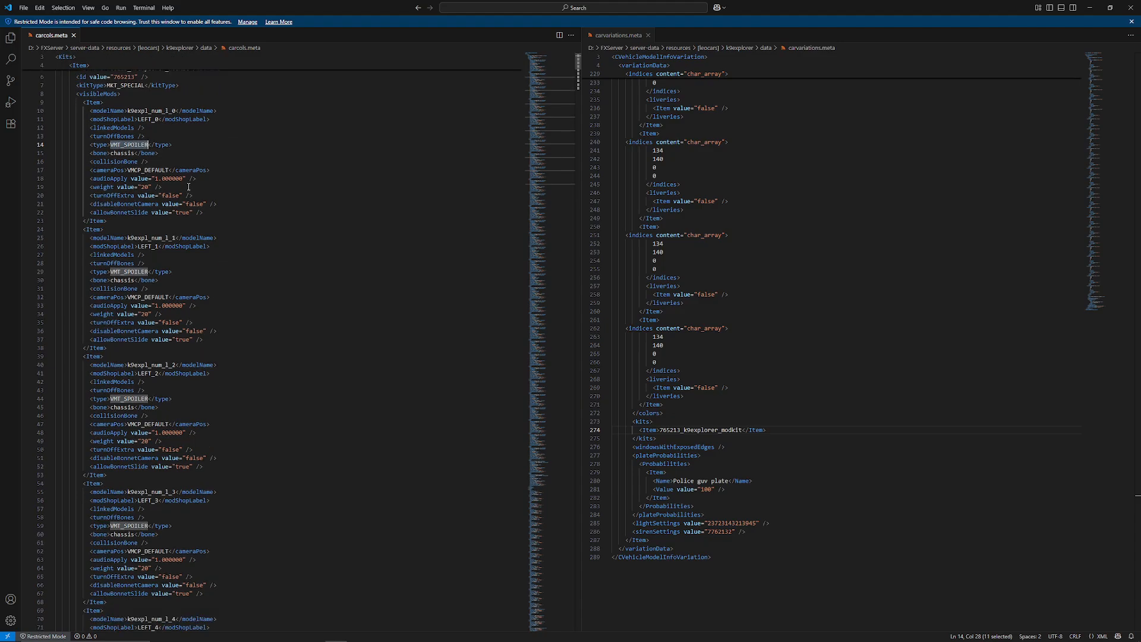
scroll(156, 469, down, 1)
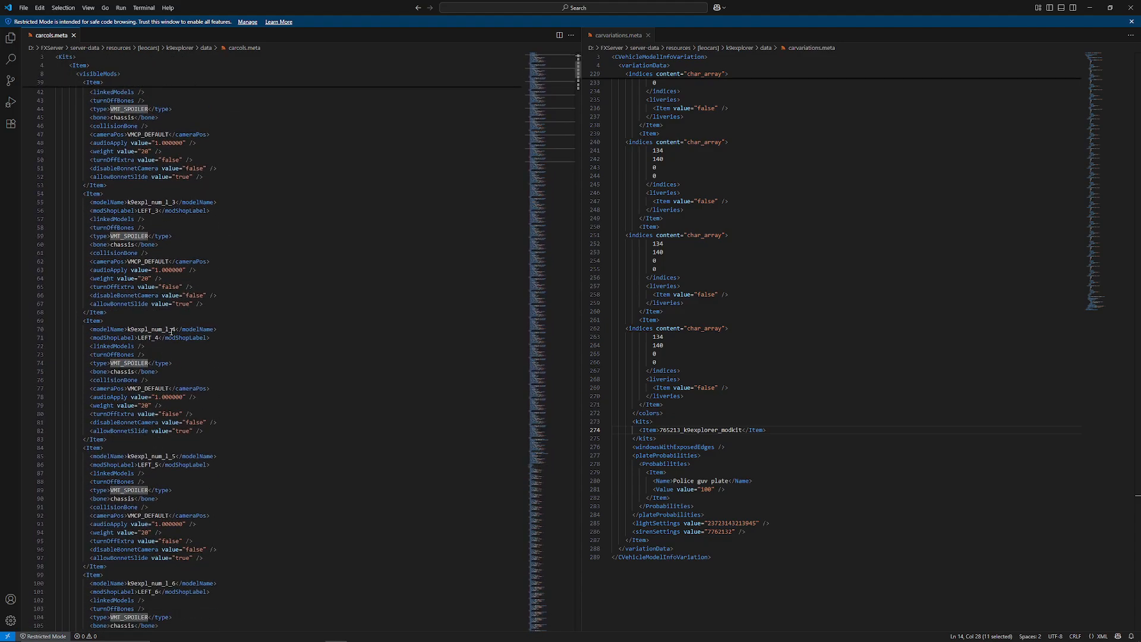
scroll(143, 369, down, 19)
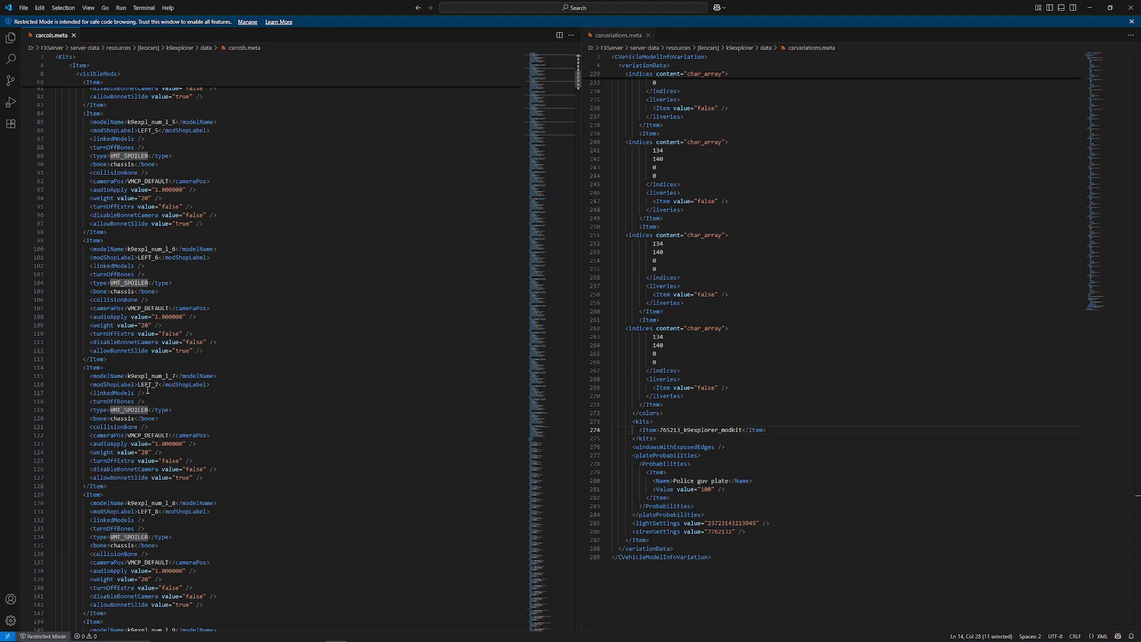
scroll(177, 338, down, 5)
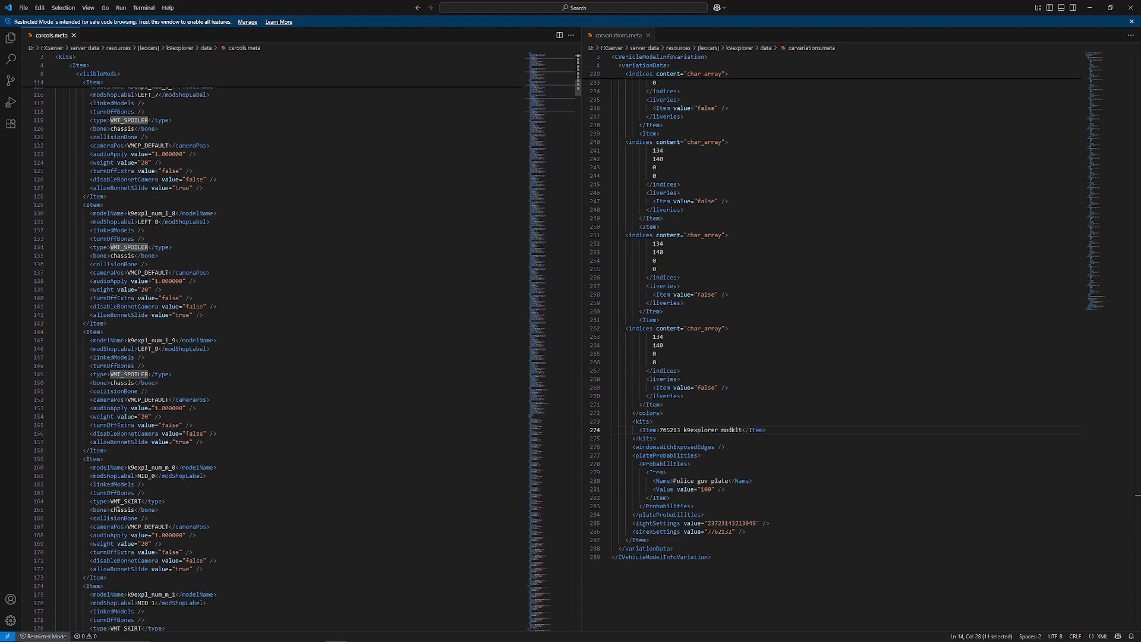
click(121, 502)
click(198, 502)
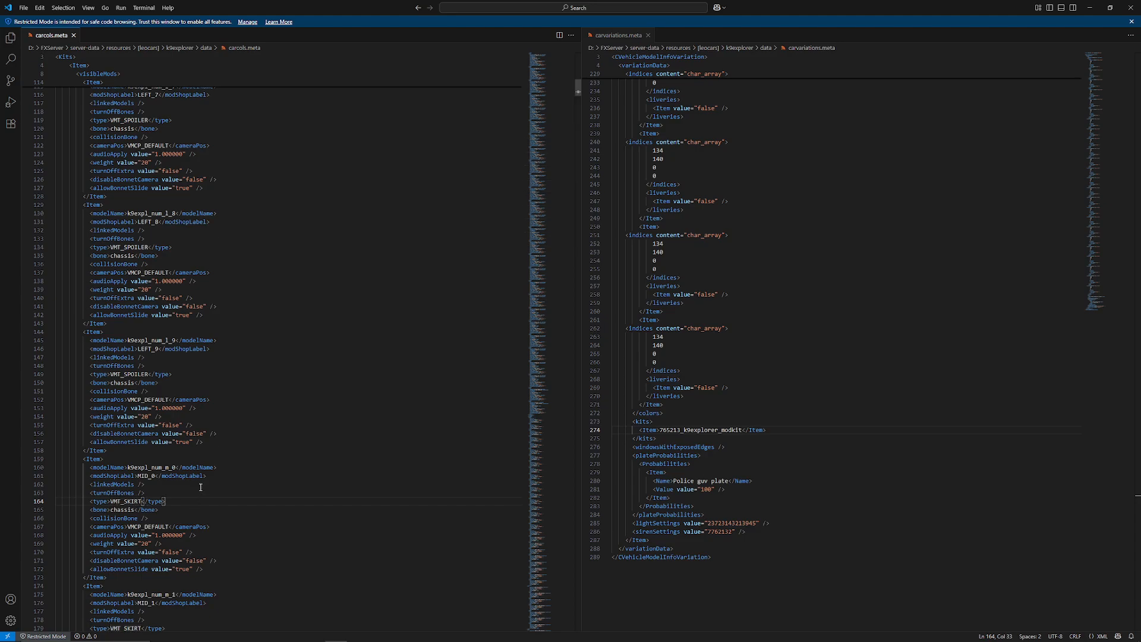
double_click(128, 502)
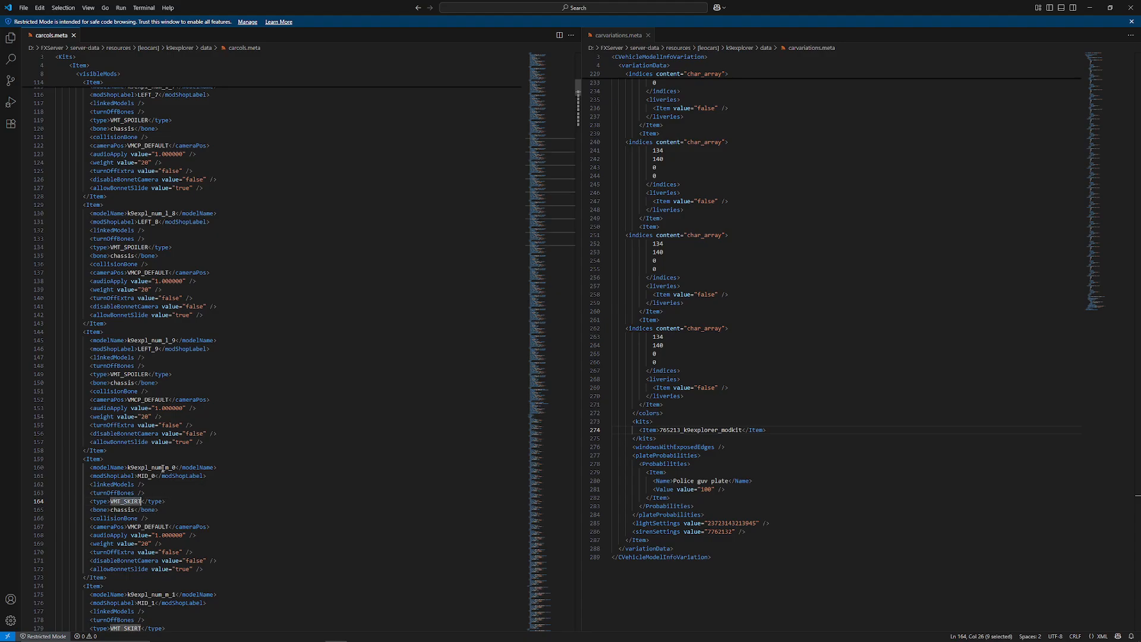
Examine the mod type and bone of the right-digit items, down to the remaining items at the end of the visible mods
scroll(171, 496, down, 17)
scroll(171, 495, down, 7)
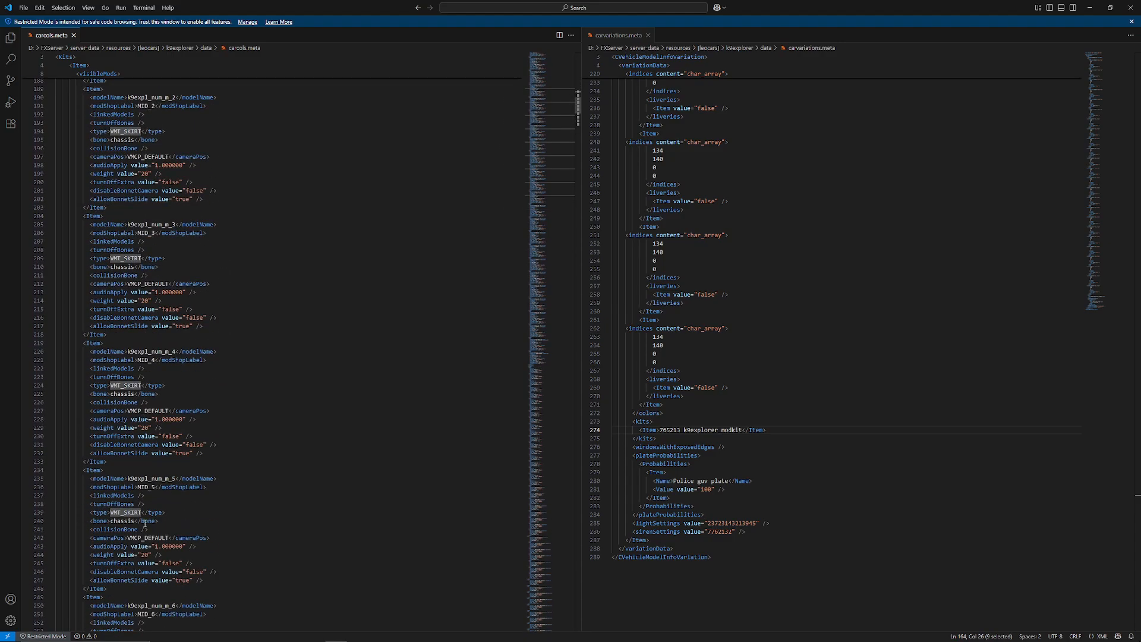
scroll(144, 523, down, 20)
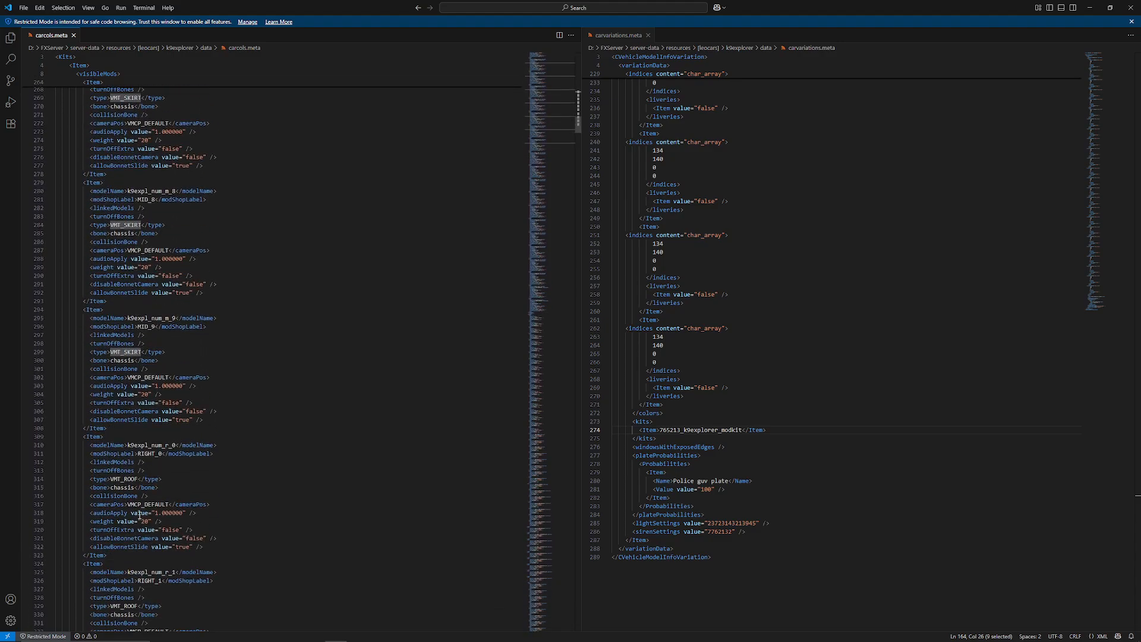
double_click(129, 478)
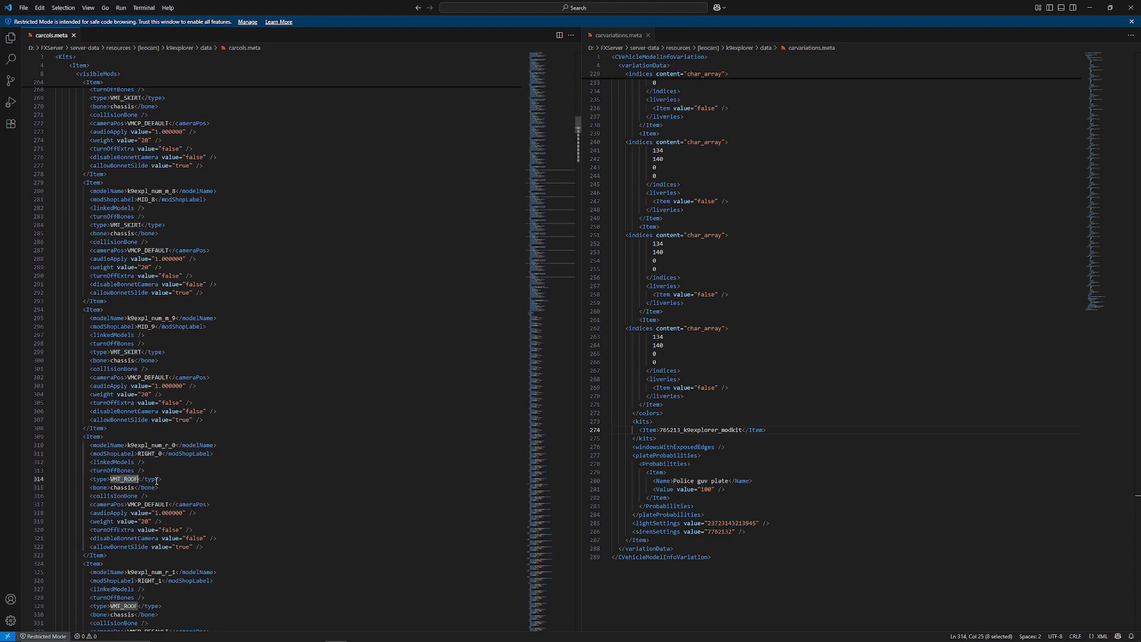
scroll(153, 519, down, 13)
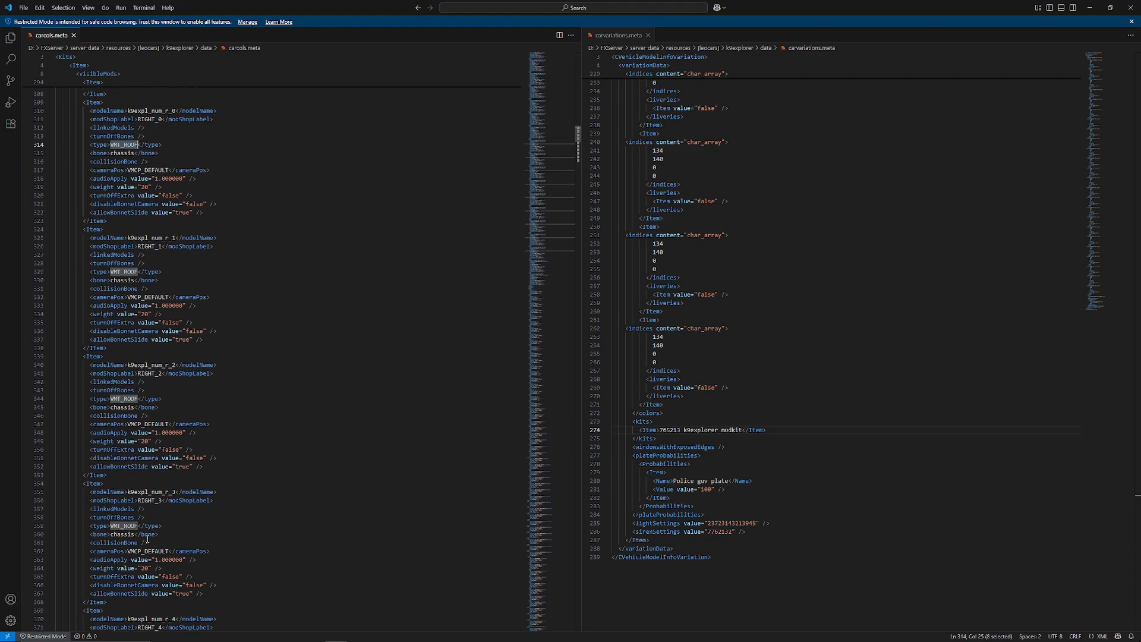
drag(158, 534, 90, 534)
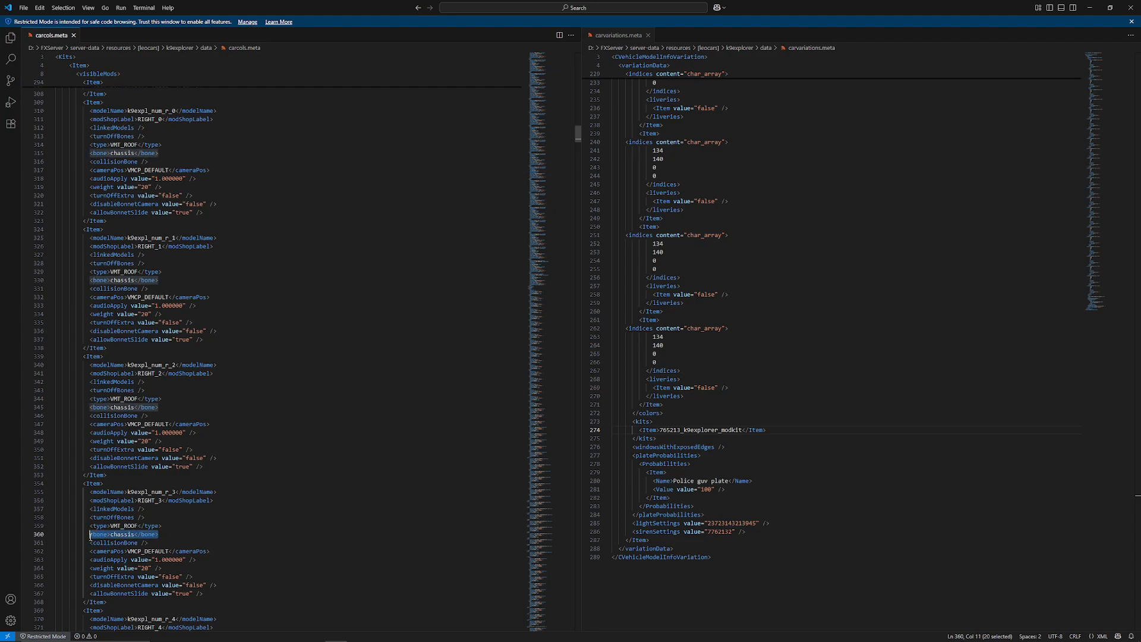
click(176, 533)
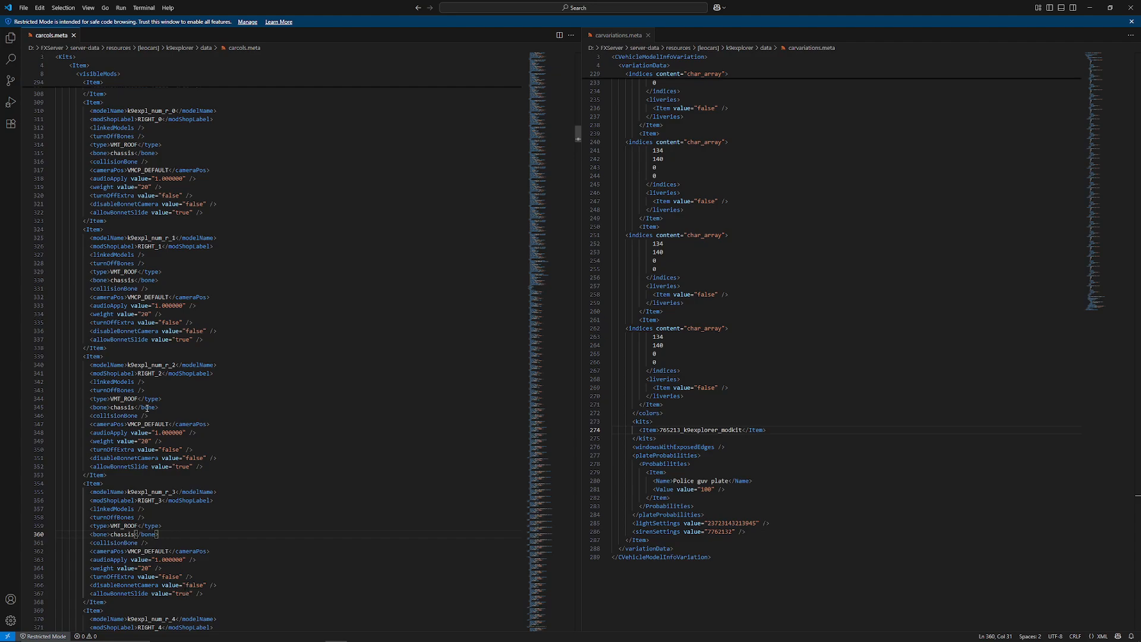
scroll(169, 434, down, 10)
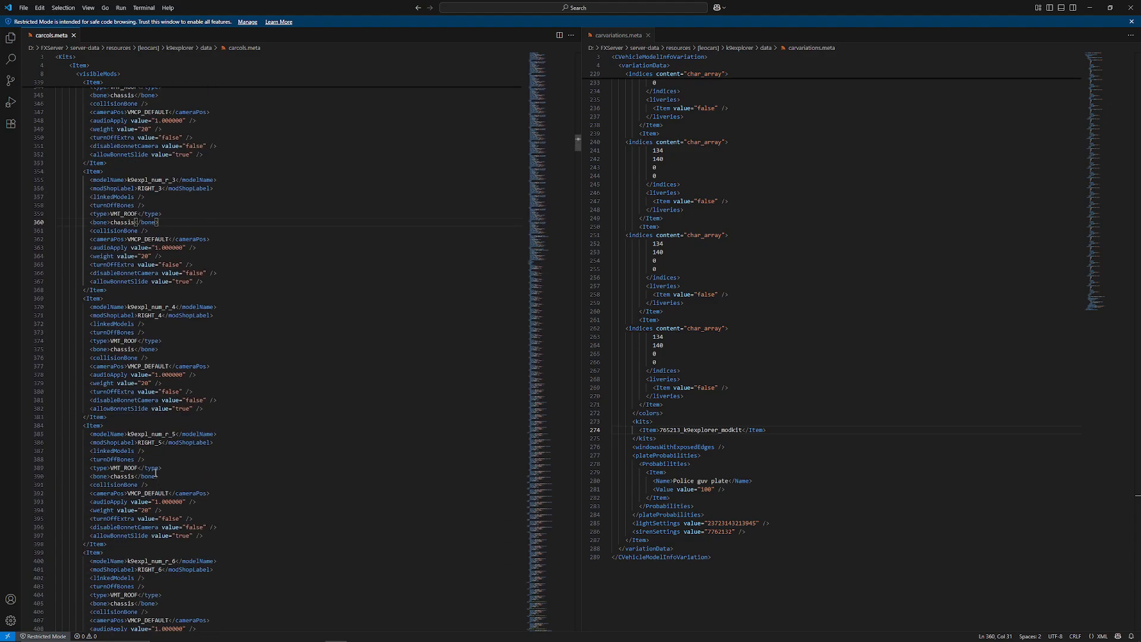
scroll(203, 393, down, 18)
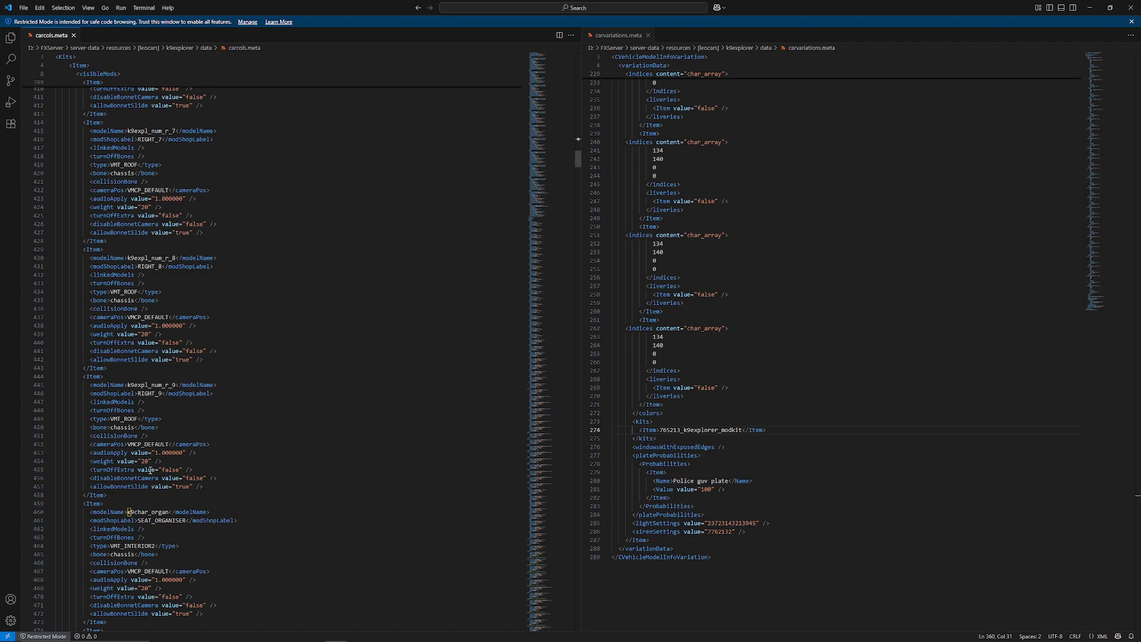
scroll(160, 443, down, 2)
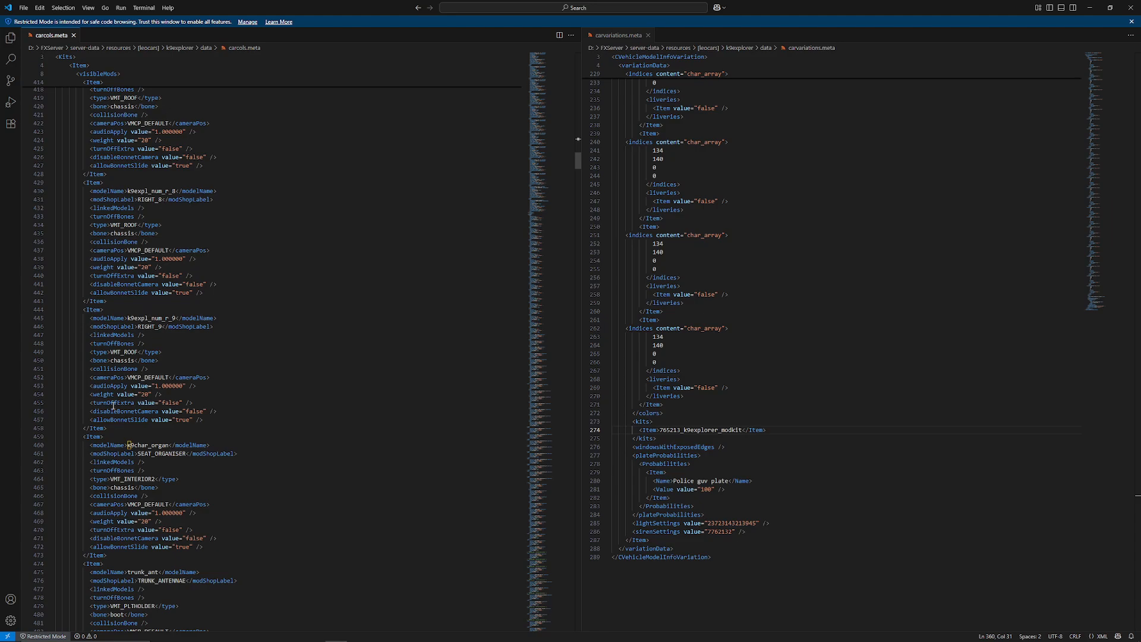
drag(83, 436, 147, 567)
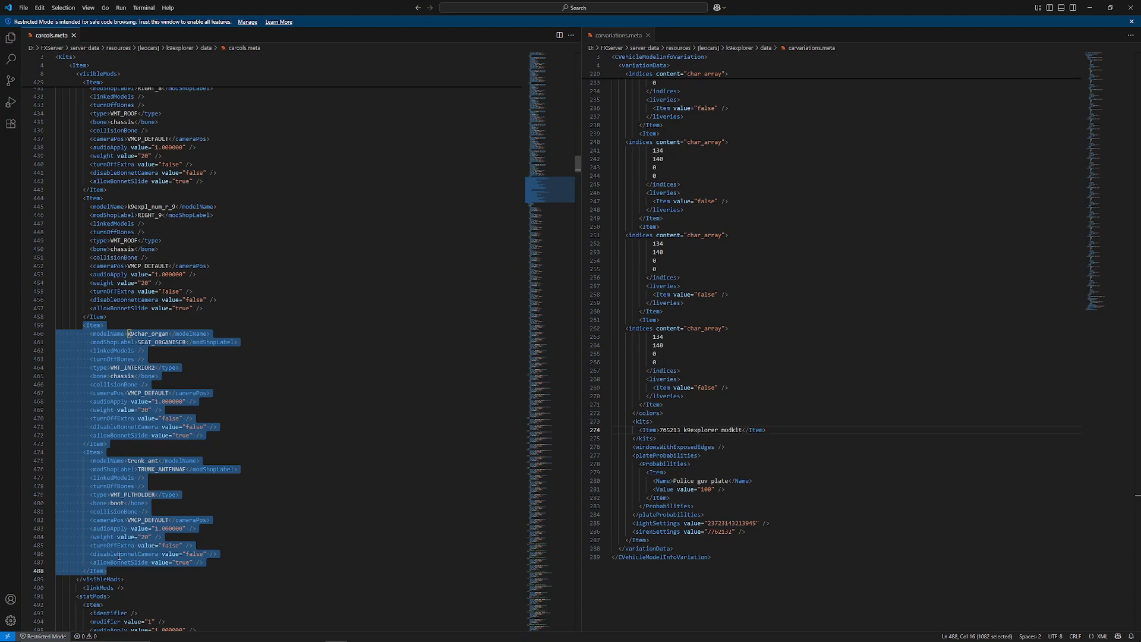
key(BackSpace)
key(BackSpace)
key(BackSpace)
key(BackSpace)
key(BackSpace)
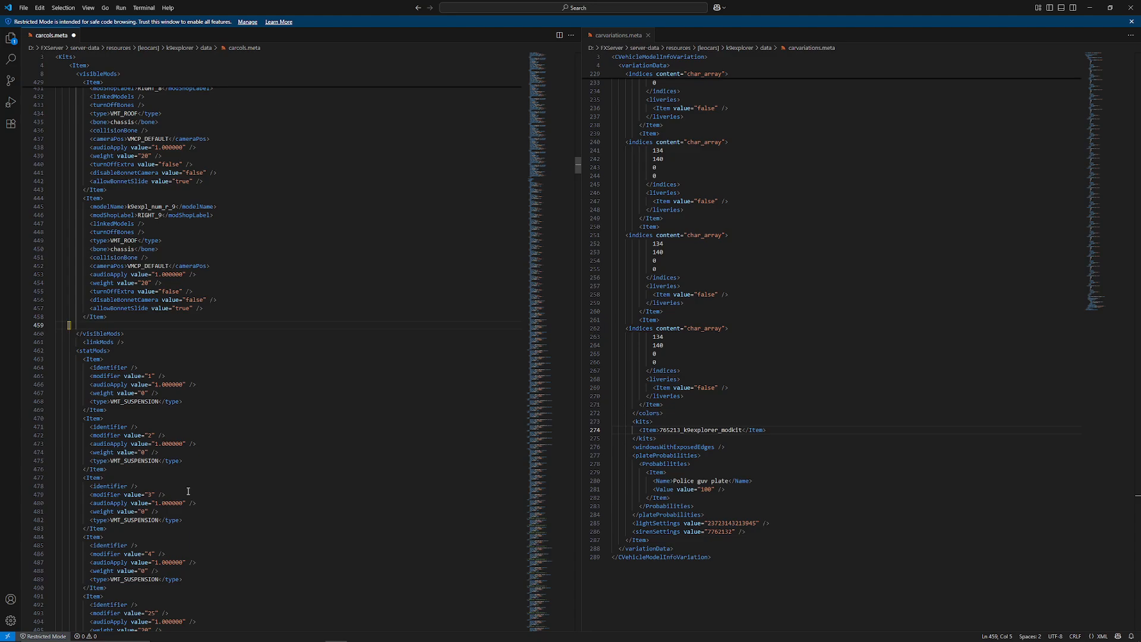
key(ctrl+z)
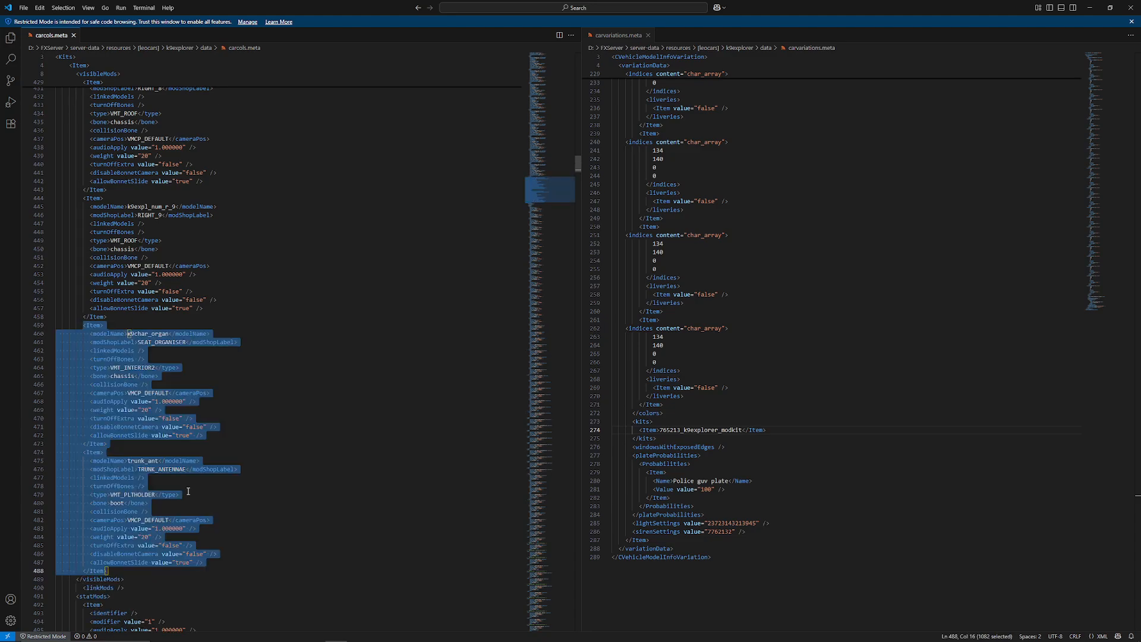
Delete the trunk_ant item from the end of the visible mods in carcols.meta and save the file
click(148, 570)
drag(174, 571, 28, 452)
key(BackSpace)
key(BackSpace)
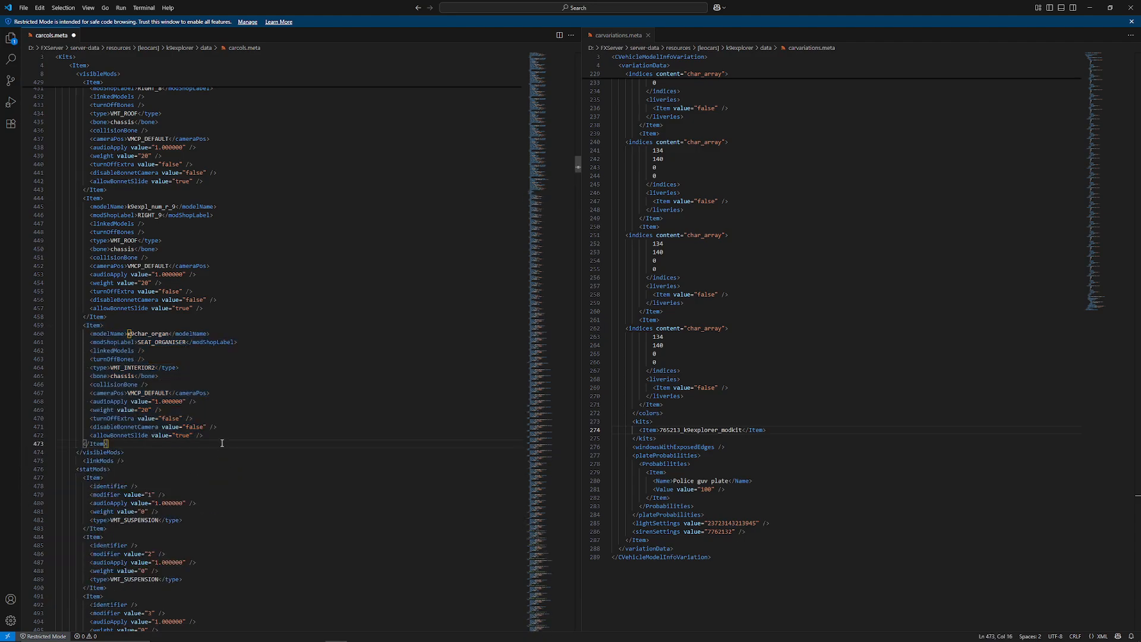
key(ctrl+s)
Change the SEAT_ORGANISER item's model name to k9expl_organ and save carcols.meta
click(162, 334)
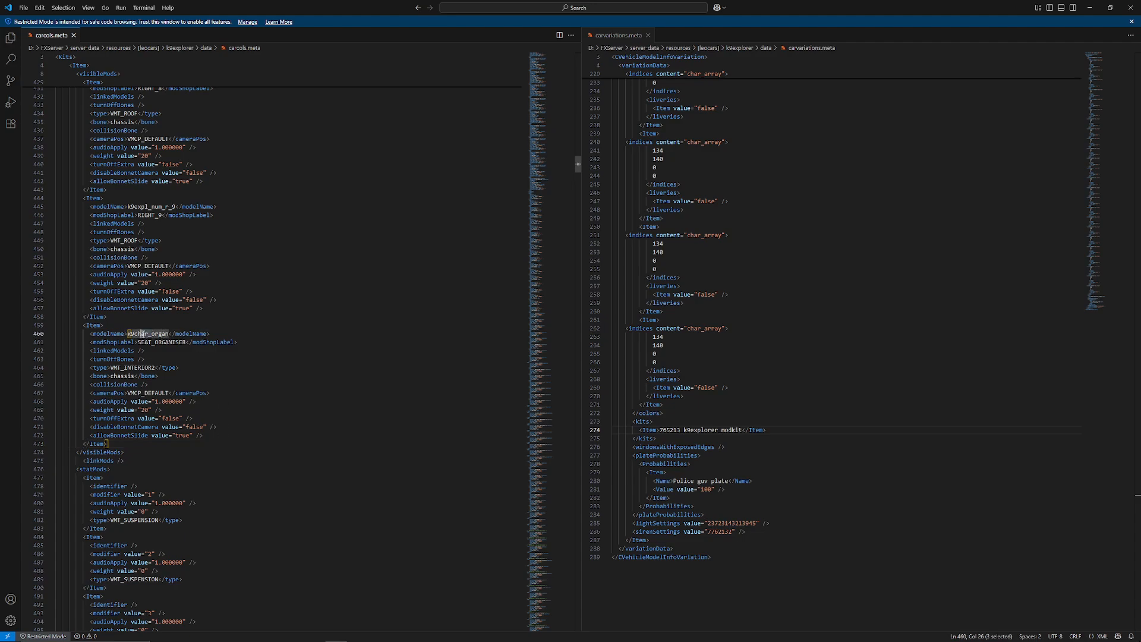
click(148, 334)
shift+click(129, 334)
text(k9expl)
key(Escape)
Review the stat mods, lights and sirens sections of carcols.meta and compare their ids with those in carvariations.meta
scroll(205, 387, down, 9)
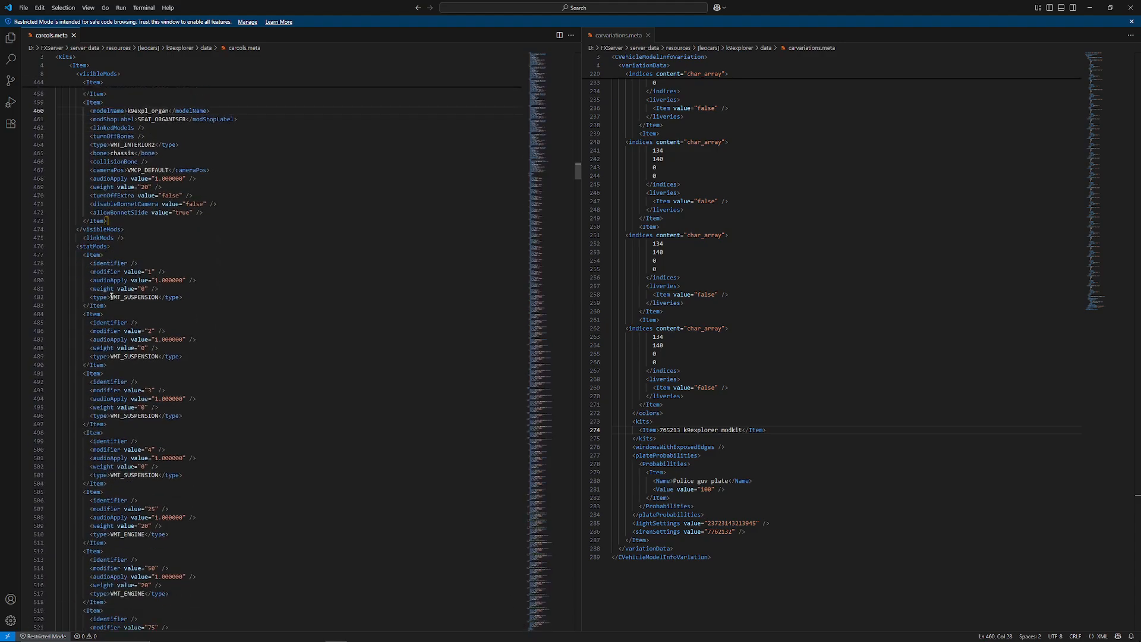
scroll(111, 296, down, 20)
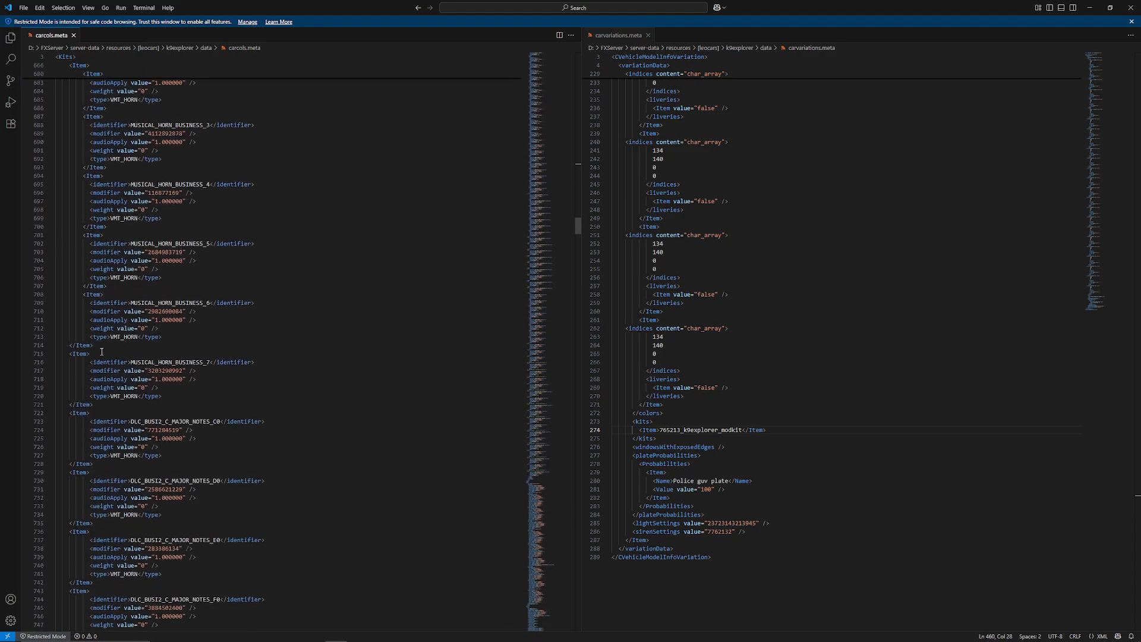
scroll(102, 352, down, 20)
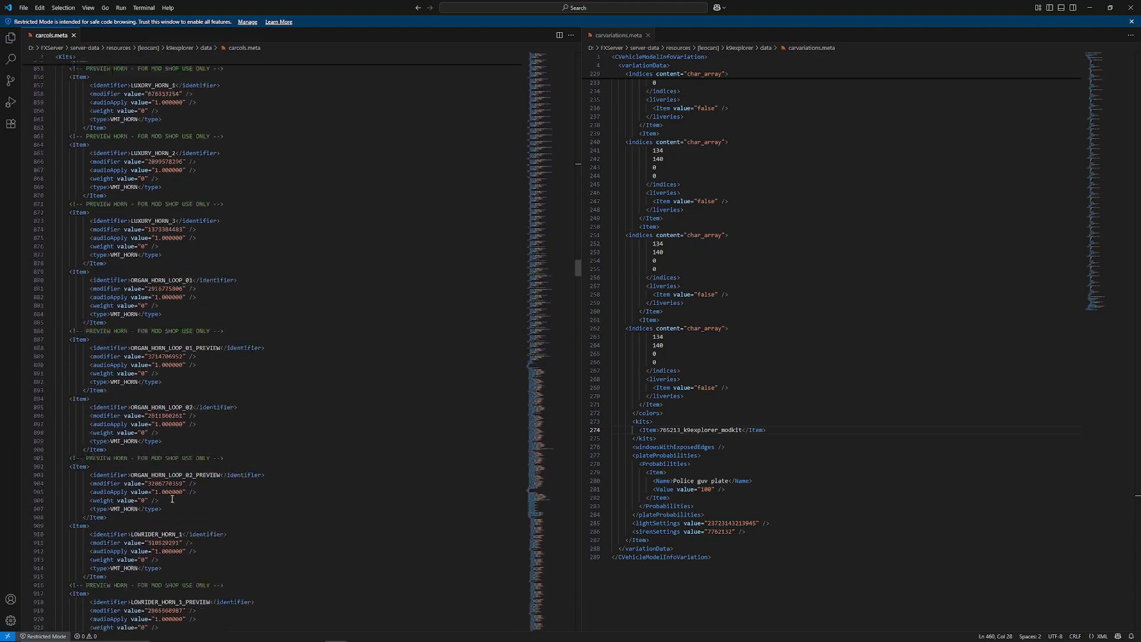
scroll(172, 499, down, 20)
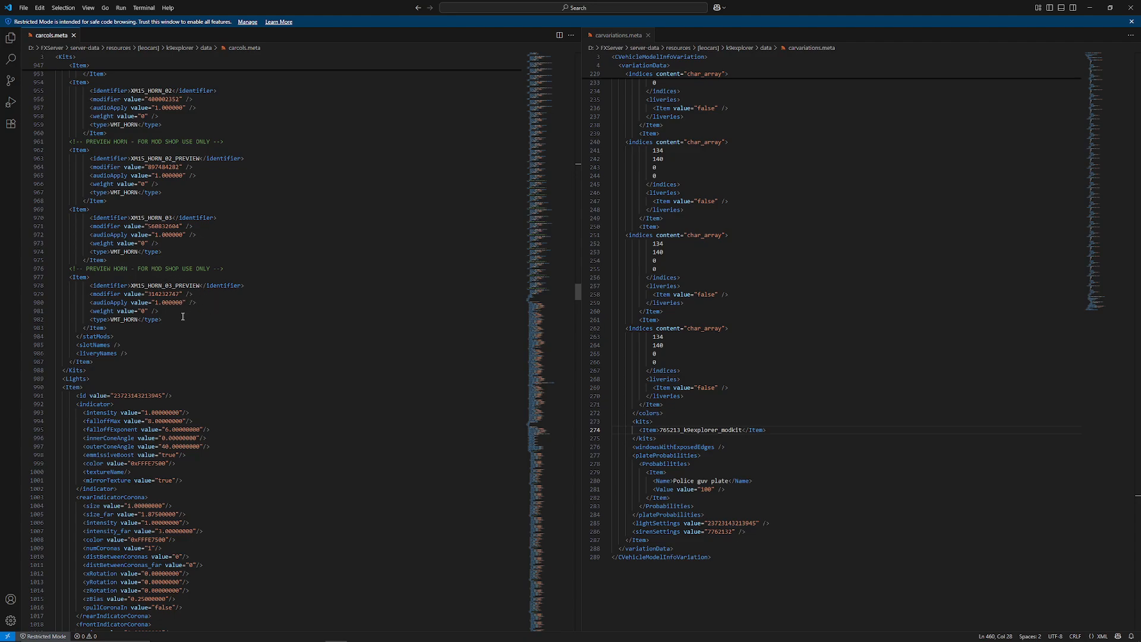
scroll(170, 340, down, 4)
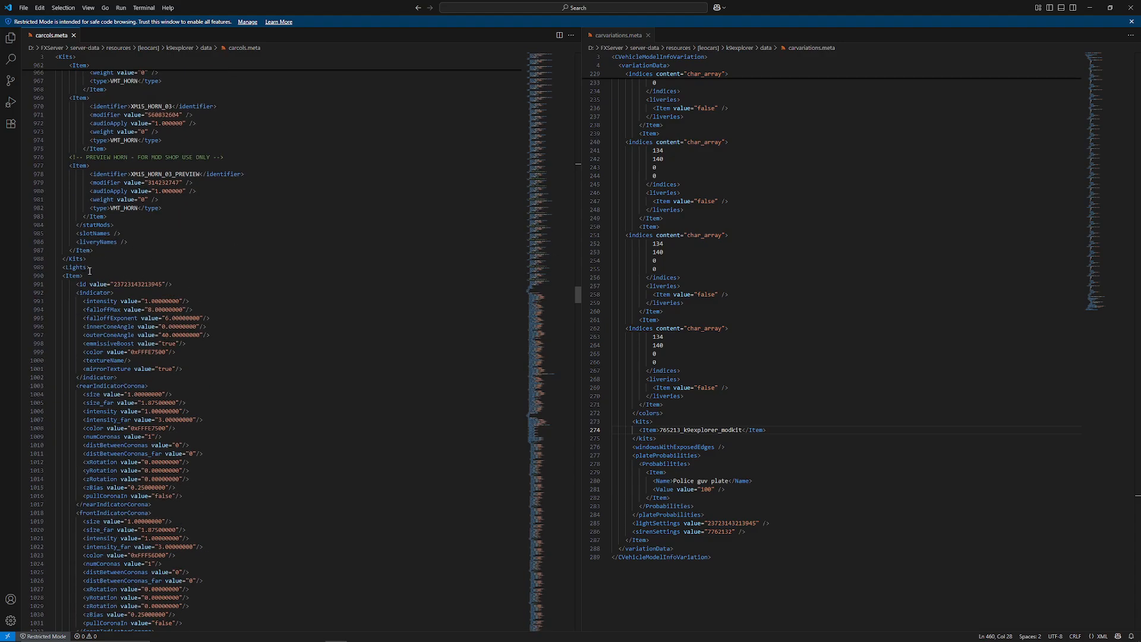
scroll(217, 368, down, 20)
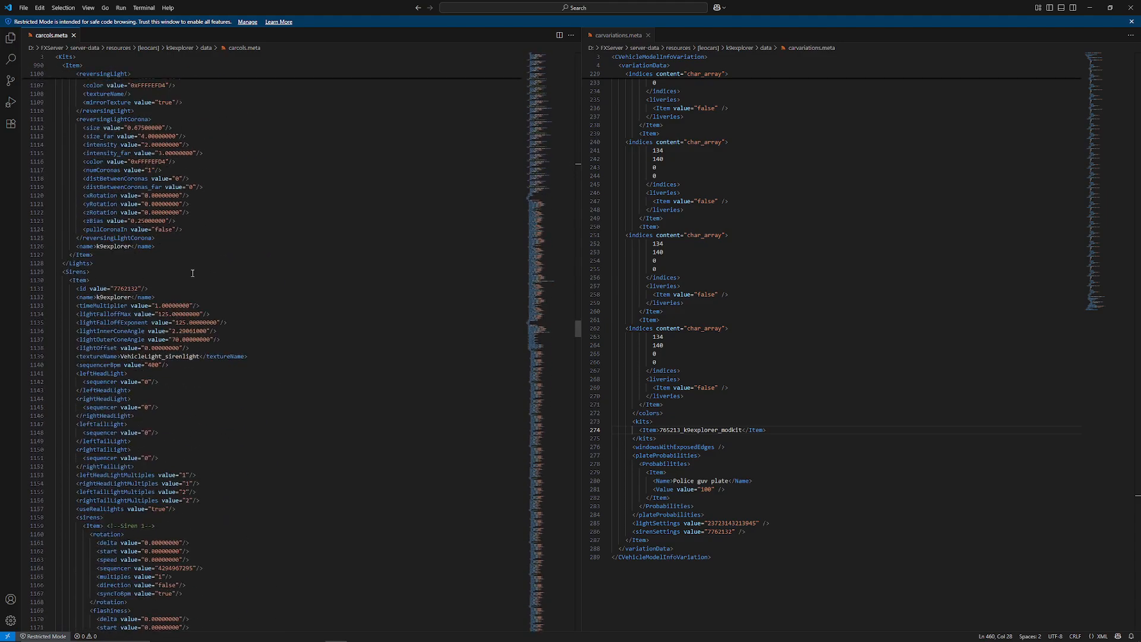
scroll(109, 312, up, 9)
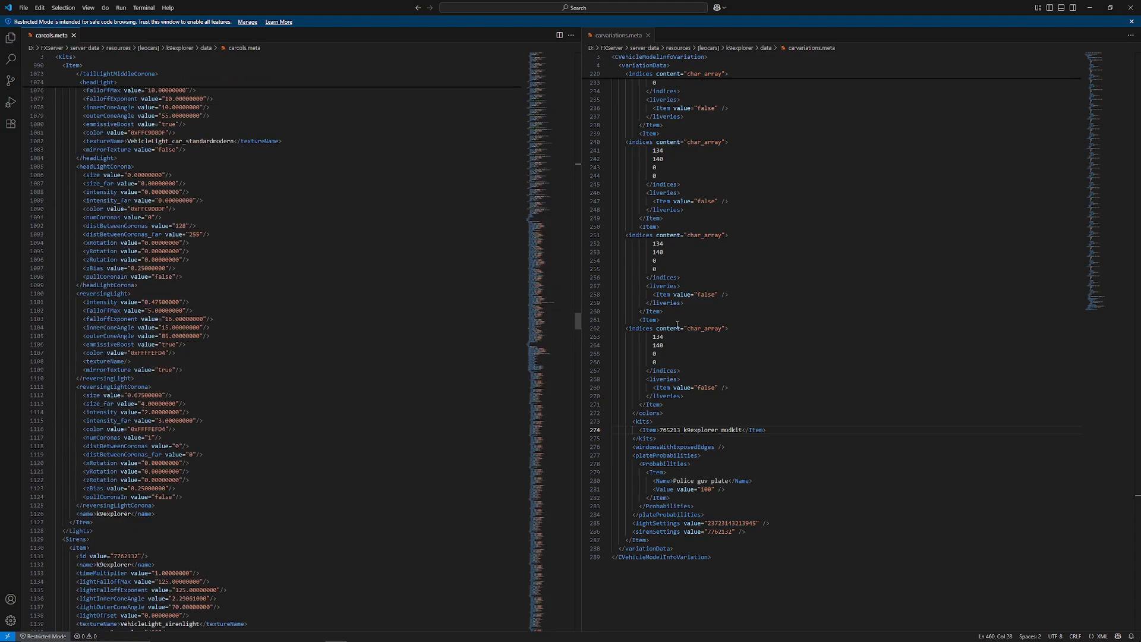
scroll(815, 391, up, 5)
click(815, 391)
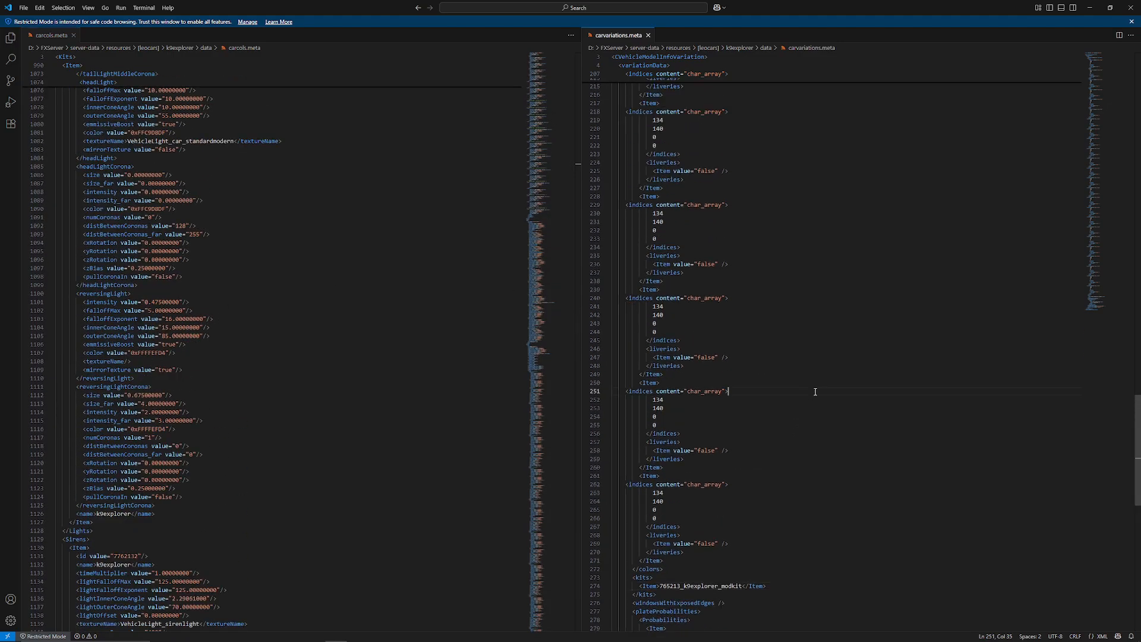
click(433, 328)
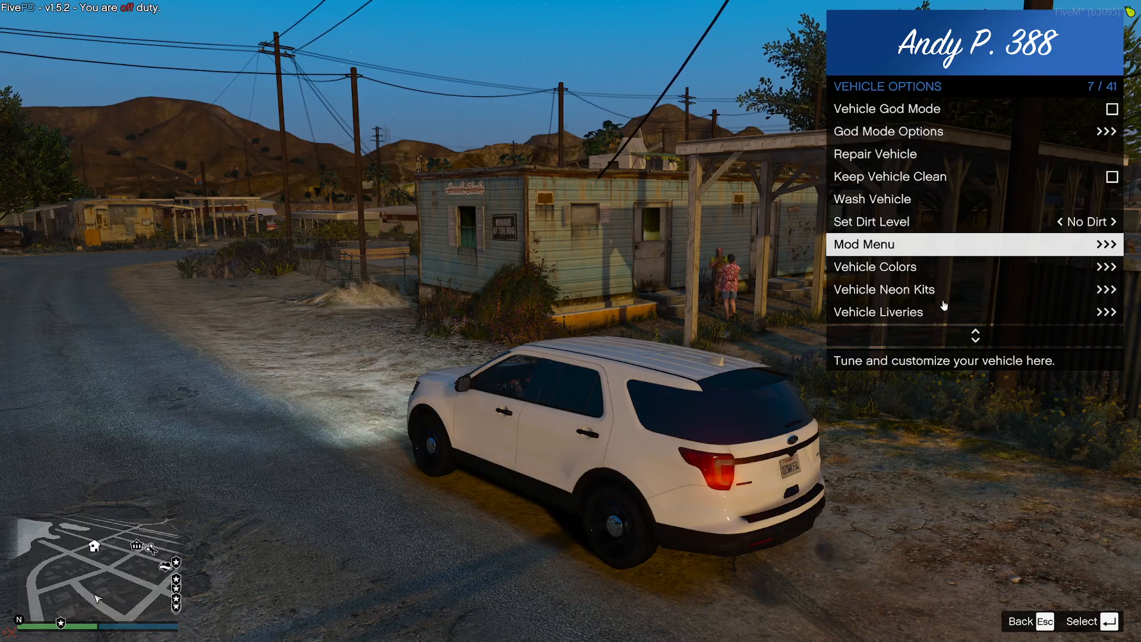
In FiveM, open the white police Explorer's mod menu and fit Spoiler 4 as the first roof digit
key(Up)
key(Up)
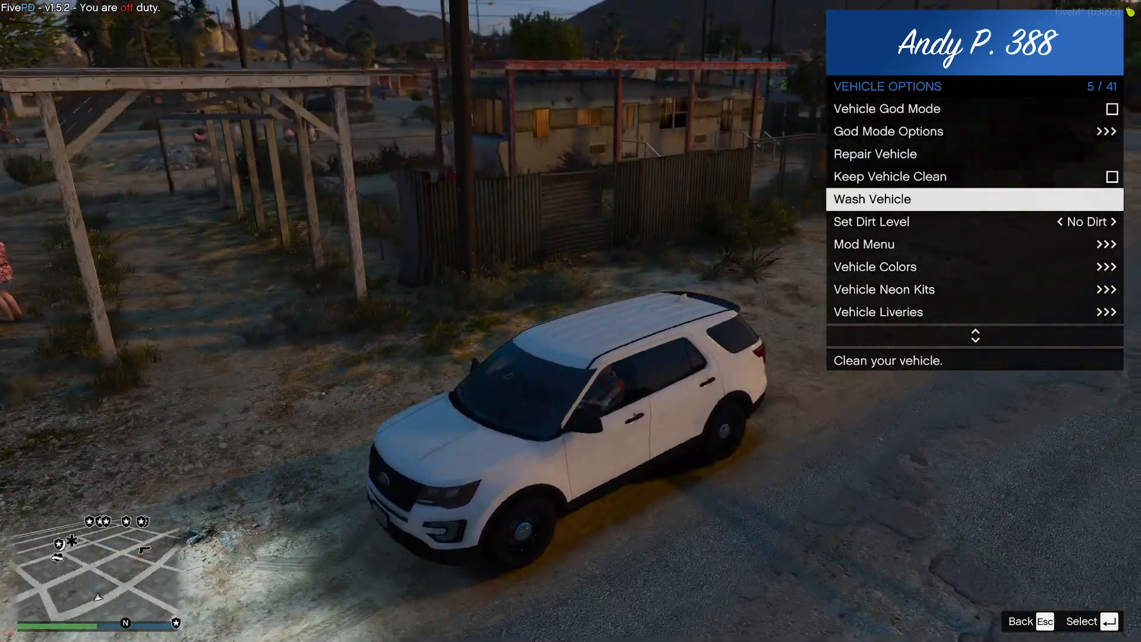
key(Down)
key(Down)
key(Down)
key(Up)
key(Return)
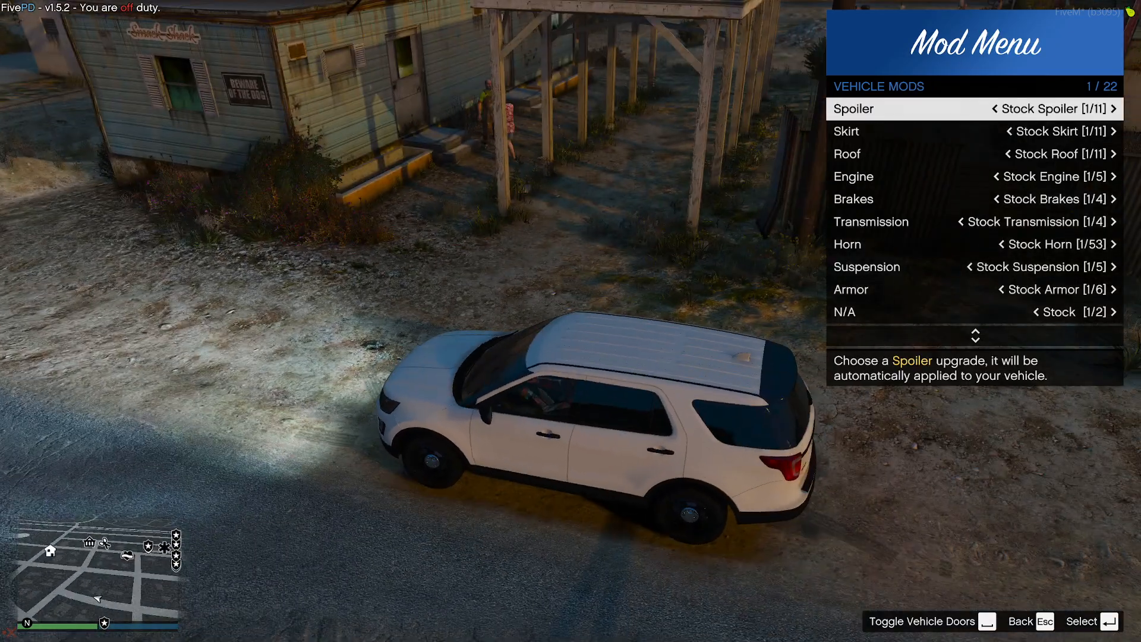
key(Right)
key(Right)
key(Right)
key(Right)
Set the Skirt mod to Skirt 9 and choose the Roof mod that completes the roof number 388
key(Down)
key(Left)
key(Left)
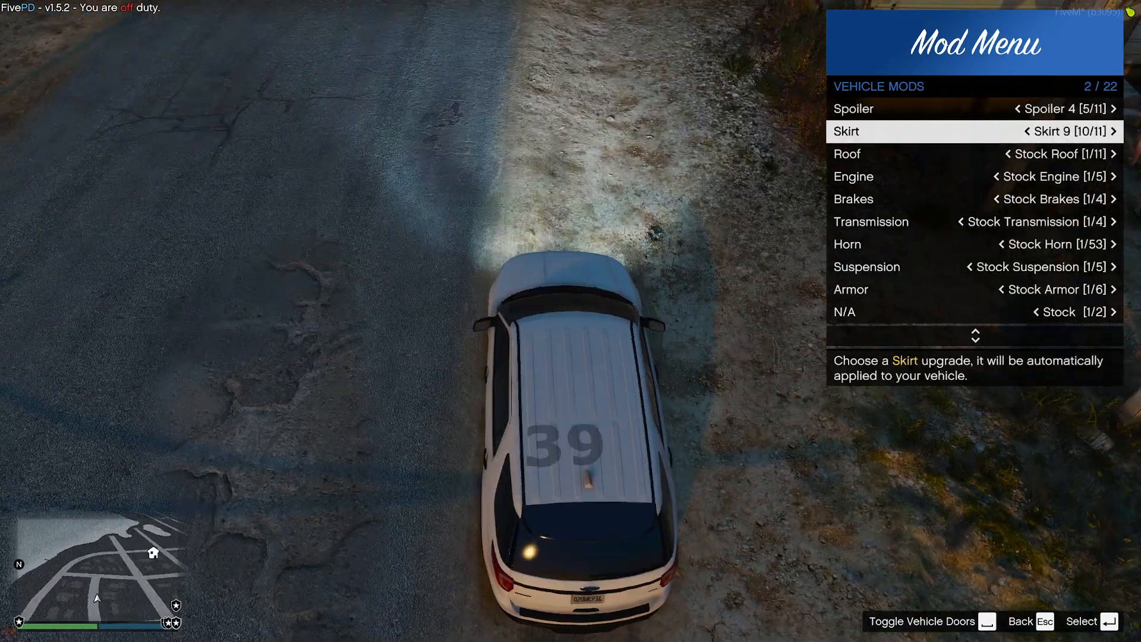
key(Down)
key(Left)
Cycle the Explorer's classic primary color through Red and Stone Silver, and set it to Black
key(Escape)
key(Down)
key(Return)
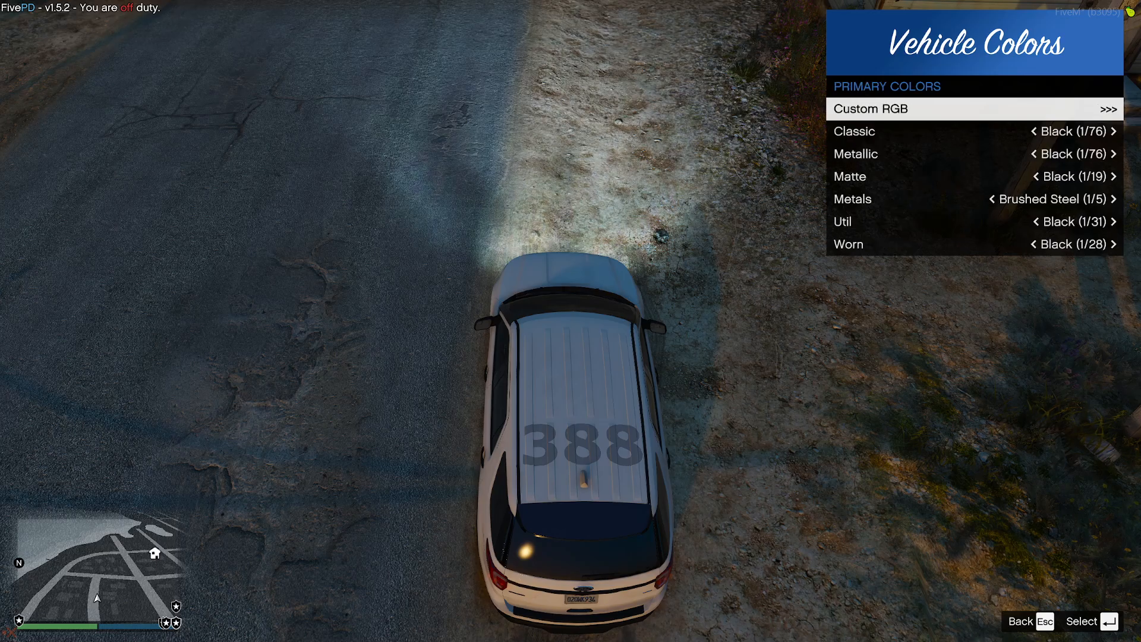
key(Down)
key(Left)
key(Right)
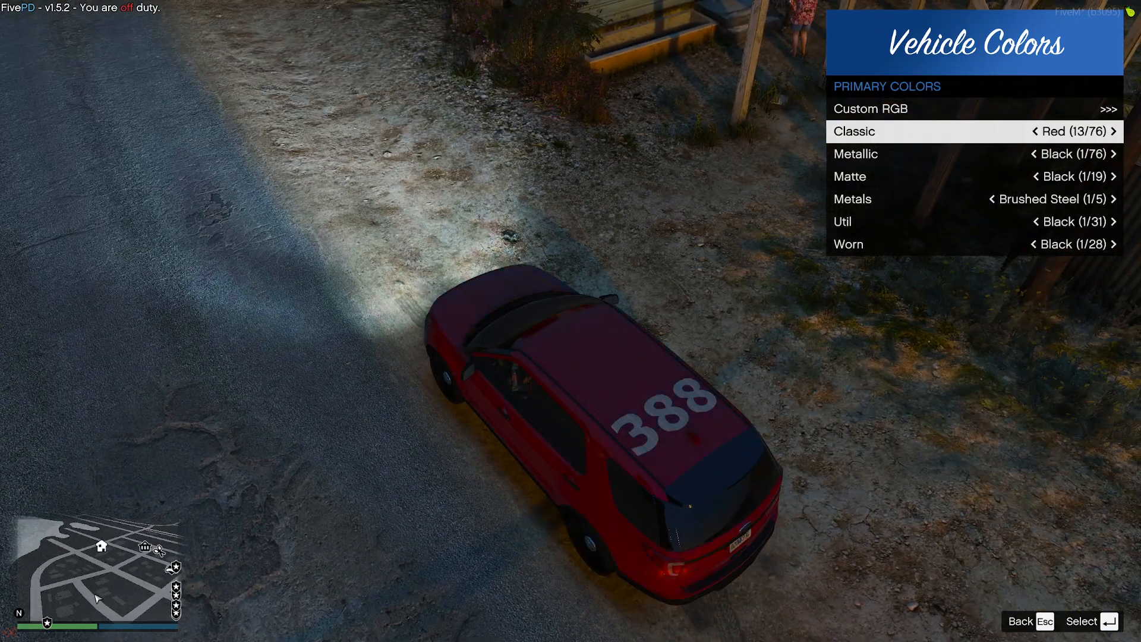
key(Left)
key(Left)
key(Left)
key(Left)
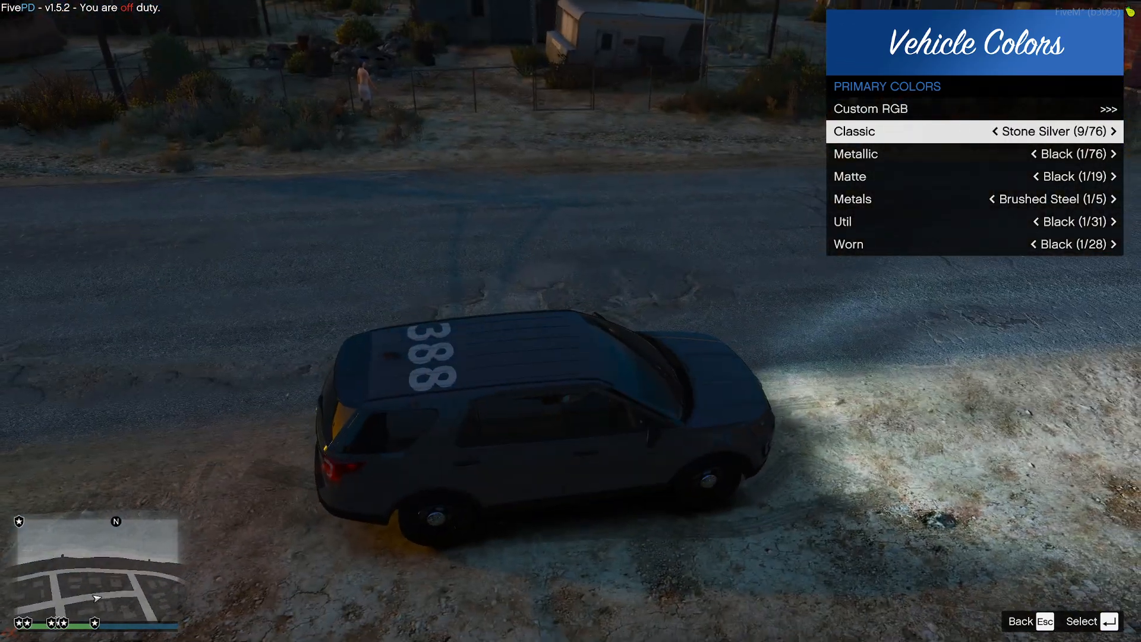
key(Left)
key(Left)
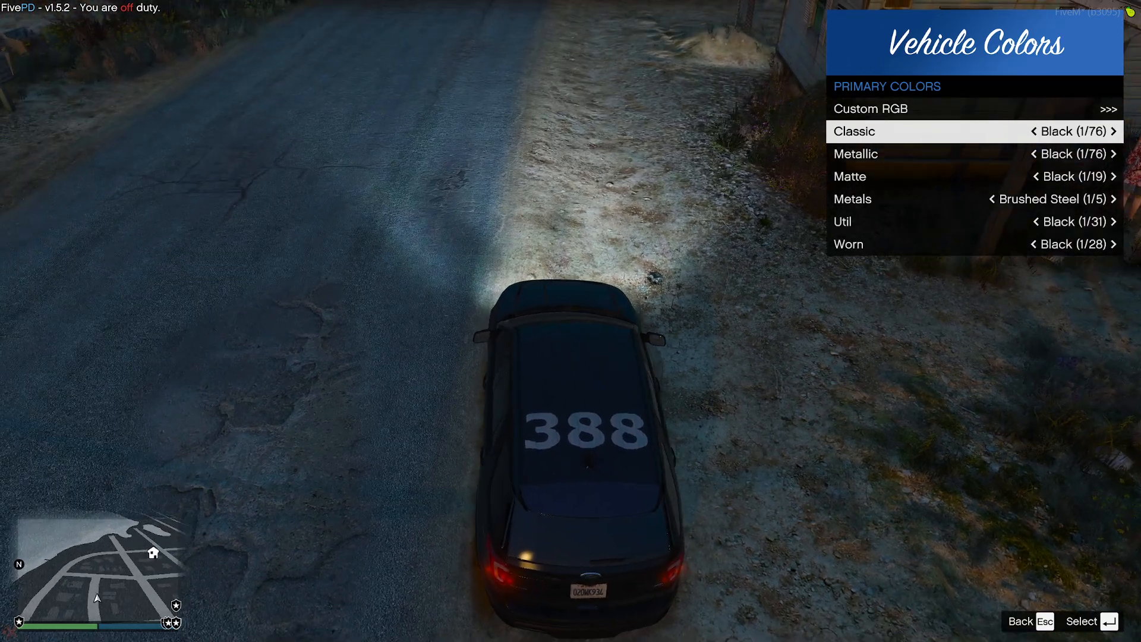
Leave the Explorer and disable Replace Previous Vehicle in the vehicle spawner settings
key(f)
key(Escape)
key(Escape)
key(Down)
key(Return)
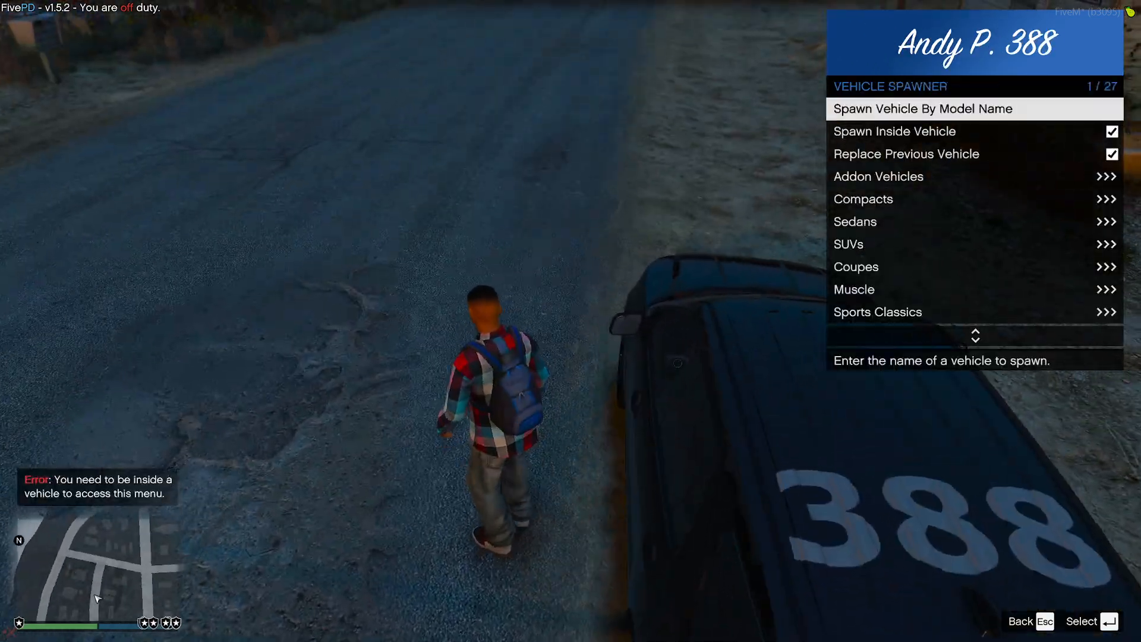
key(Down)
key(Down)
key(Return)
Spawn the vehicle with model name portasu beside the parked Explorer and close the spawner
key(Up)
key(Up)
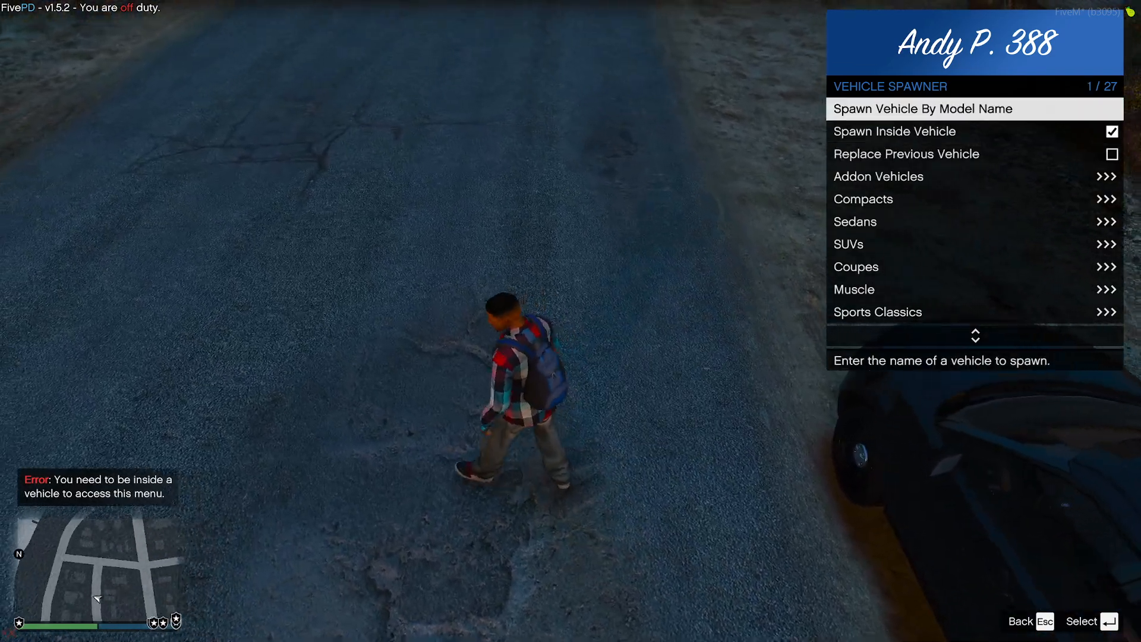
key(Return)
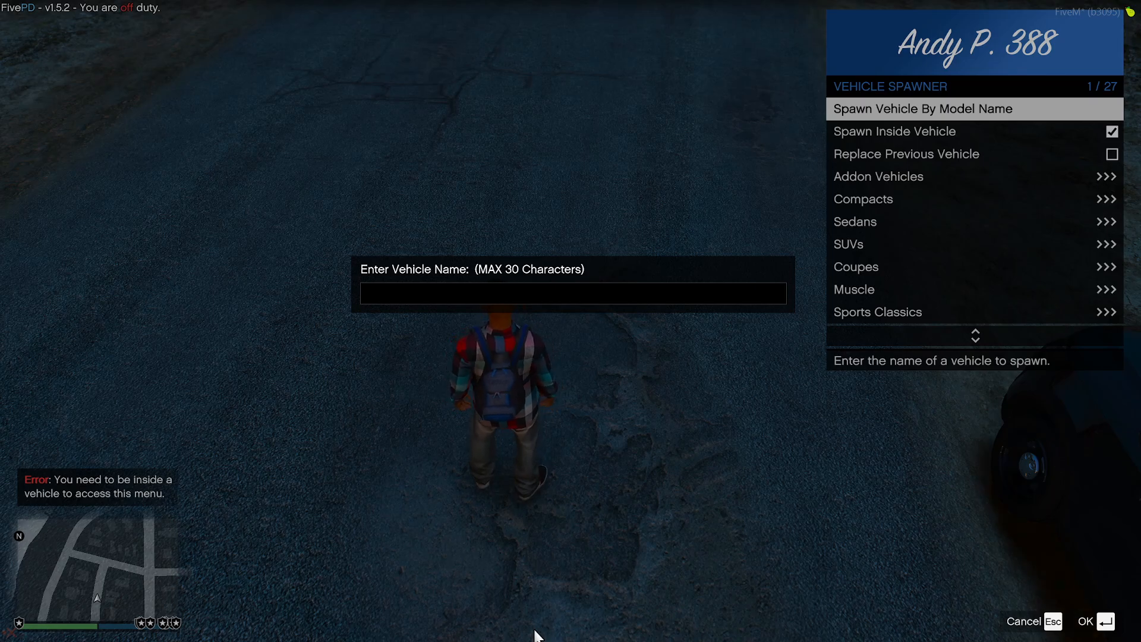
text(portasu)
key(Return)
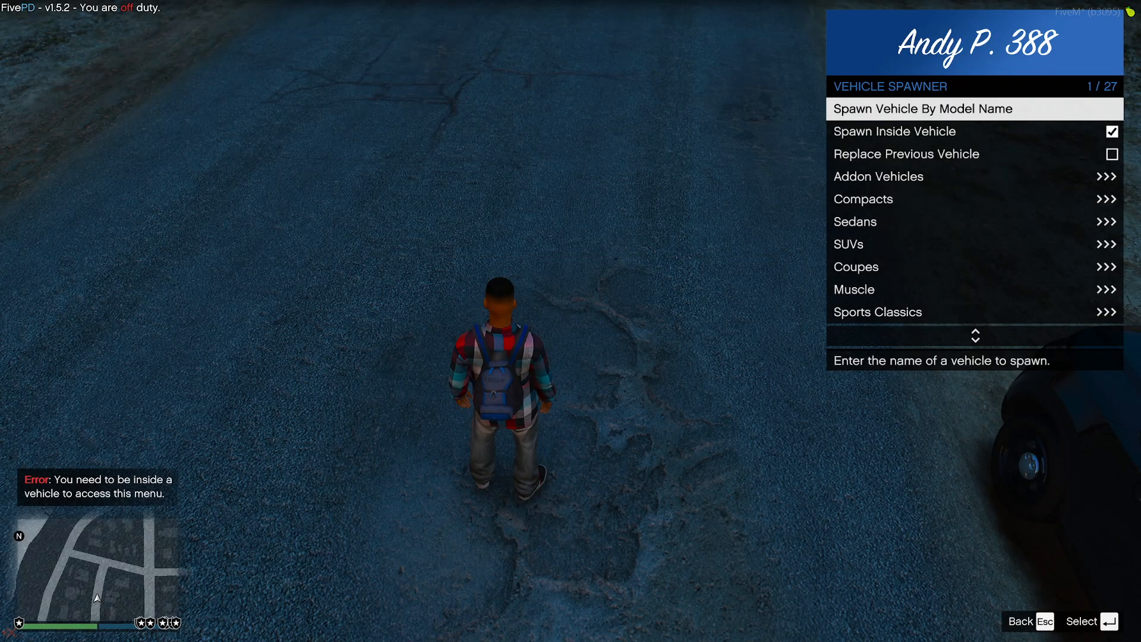
key(Escape)
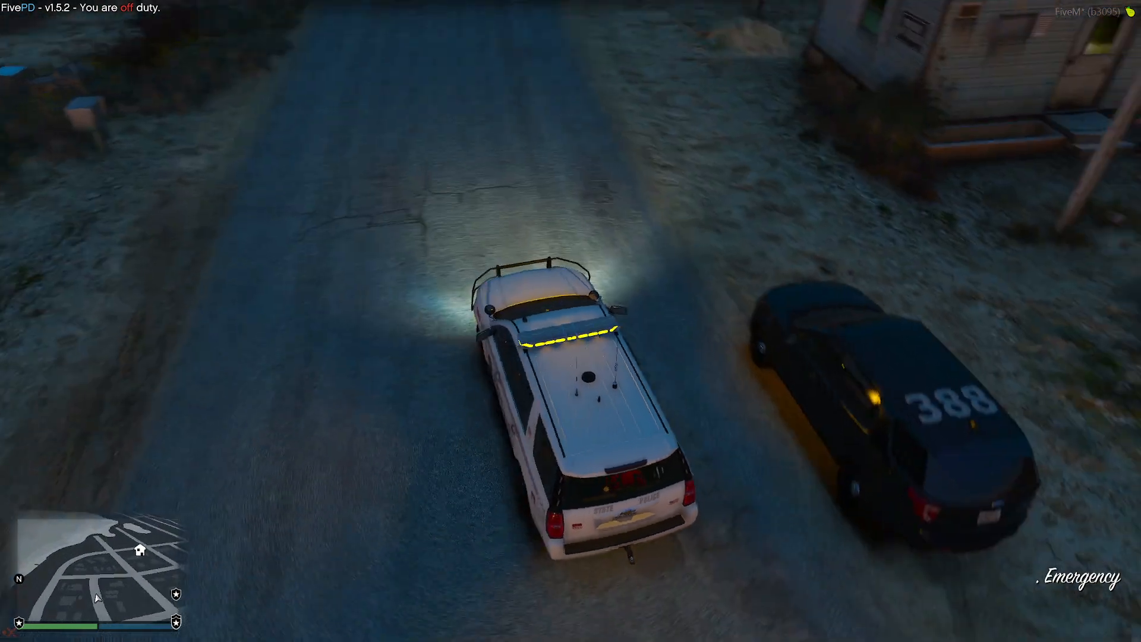
Open the vehicle options for the newly spawned State Police vehicle
key(m)
key(Return)
key(Return)
key(Escape)
key(Up)
key(Return)
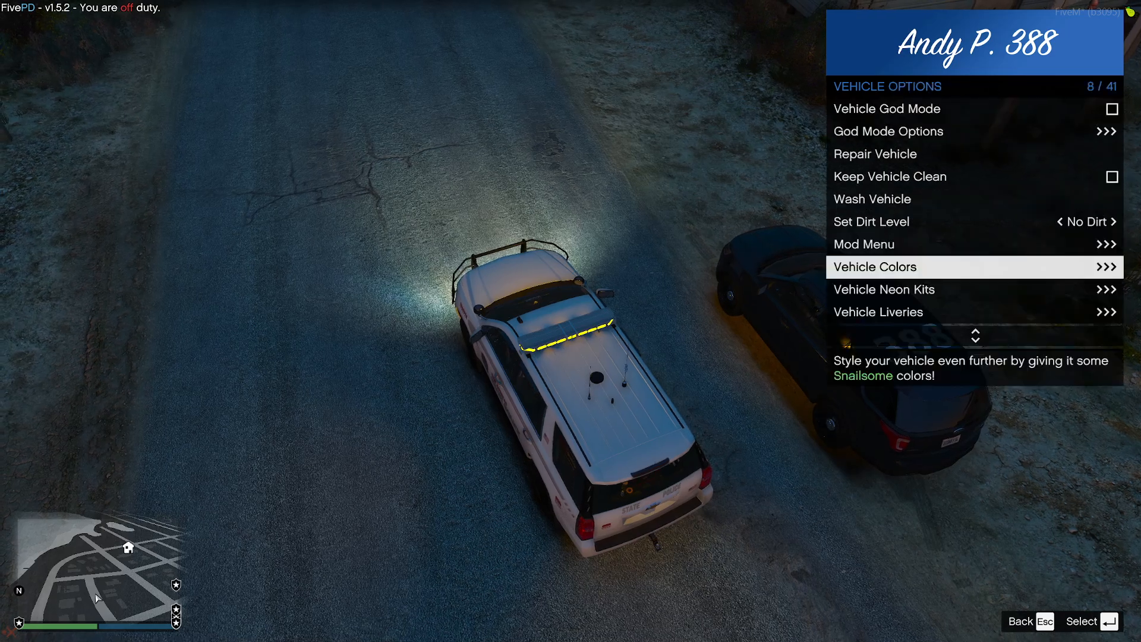
Switch off Extra #12 in the State Police vehicle's extras and return to its vehicle options
key(Down)
key(Down)
key(Down)
key(Down)
key(Up)
key(Return)
key(Up)
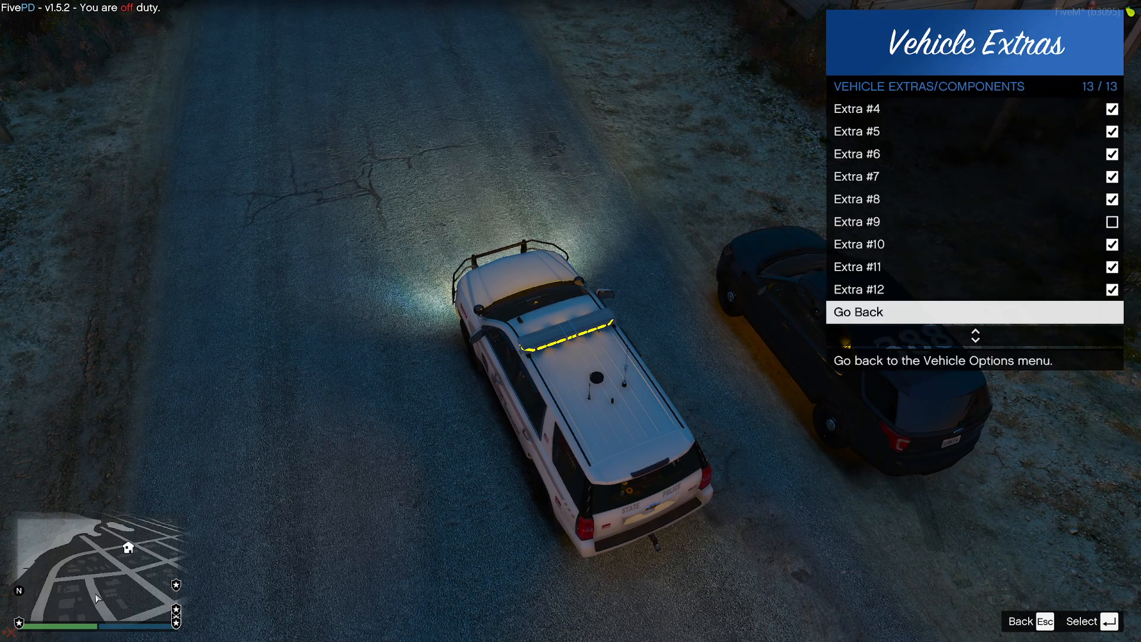
key(Up)
key(Return)
key(Up)
key(Escape)
Open the State Police vehicle's mod menu from its vehicle options
key(Down)
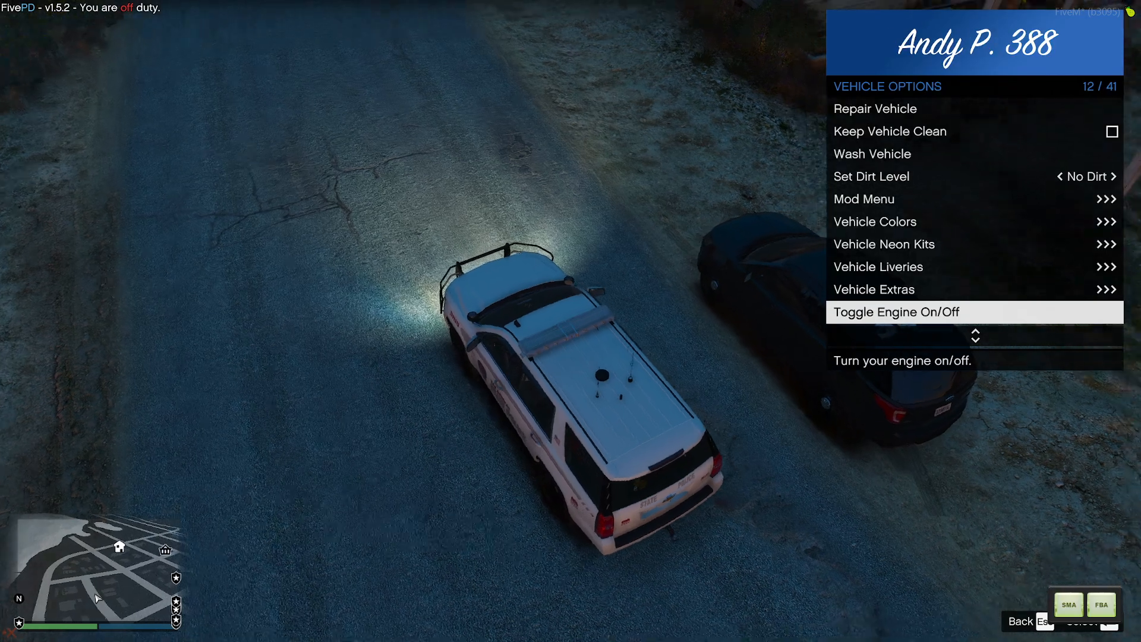
key(Up)
key(Up)
key(Up)
key(Up)
key(Up)
key(Return)
key(Up)
key(Up)
key(Up)
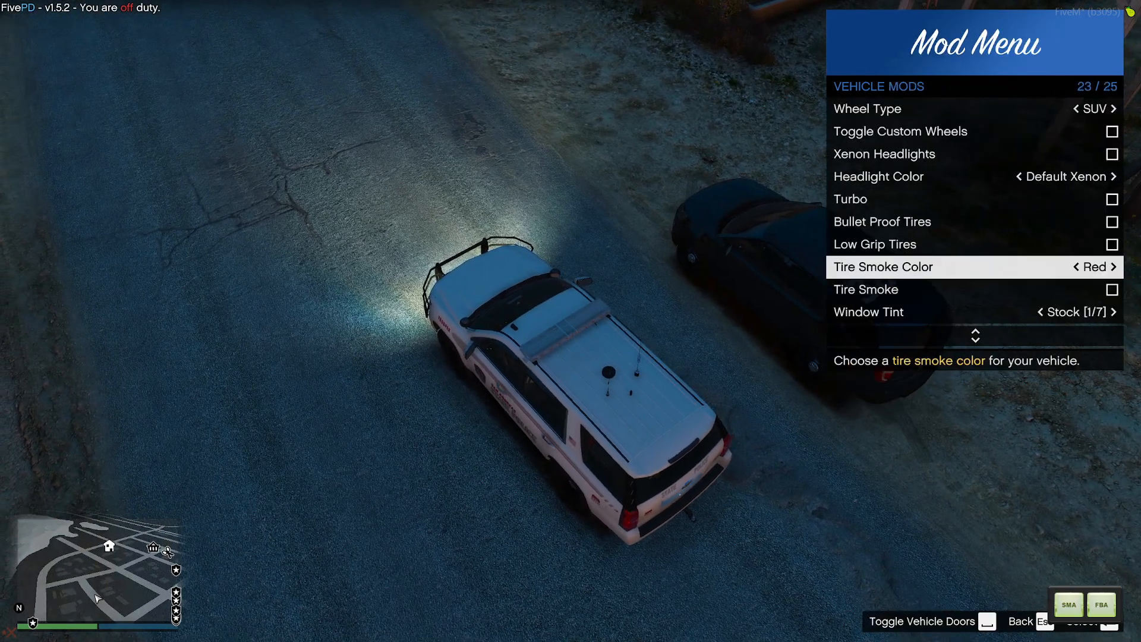
Fit Spoiler 4 on the State Police vehicle as its first roof digit
key(Down)
key(Down)
key(Down)
key(Down)
key(Up)
key(Left)
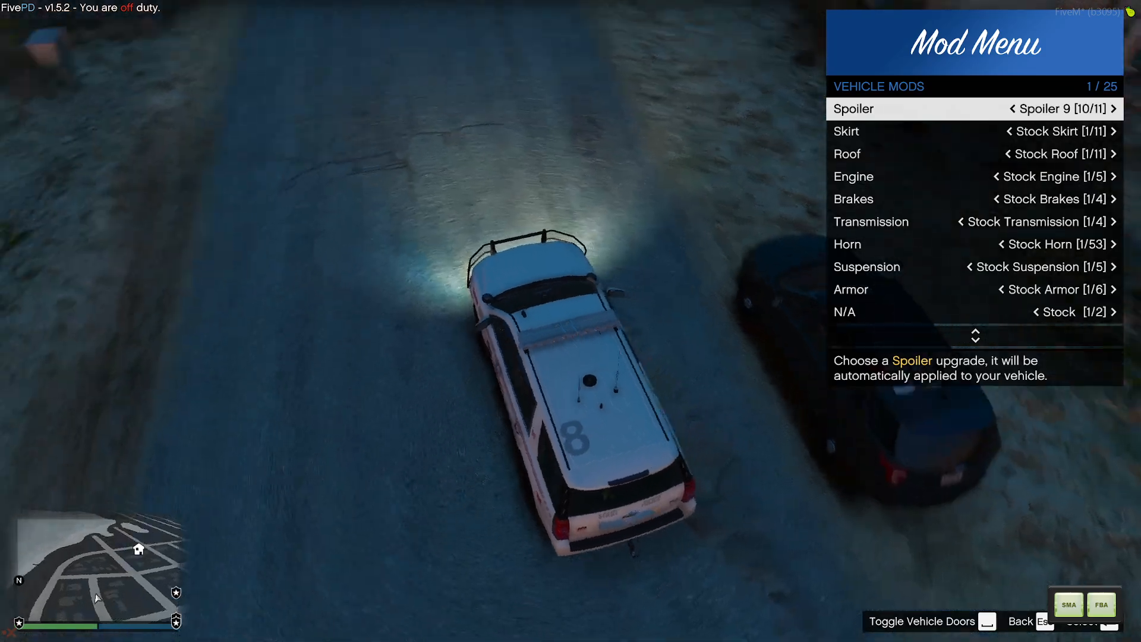
key(Right)
key(Right)
key(Right)
key(Right)
Set the State Police vehicle's Skirt to Skirt 9 and its Roof to Roof 9, completing the number 388
key(Down)
key(Left)
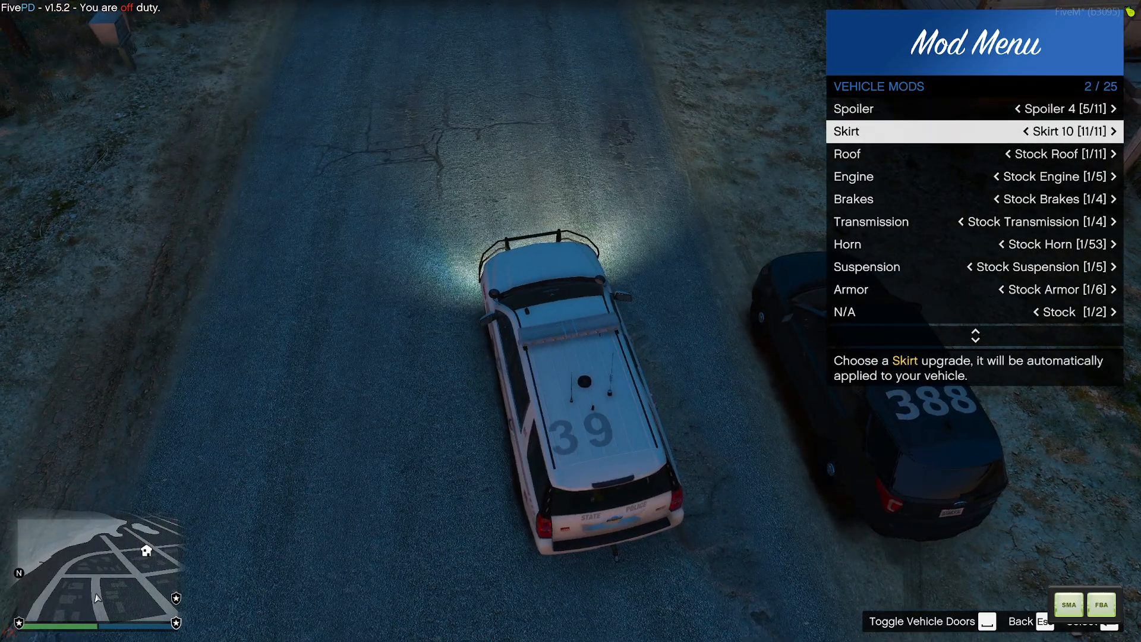
key(Left)
key(Down)
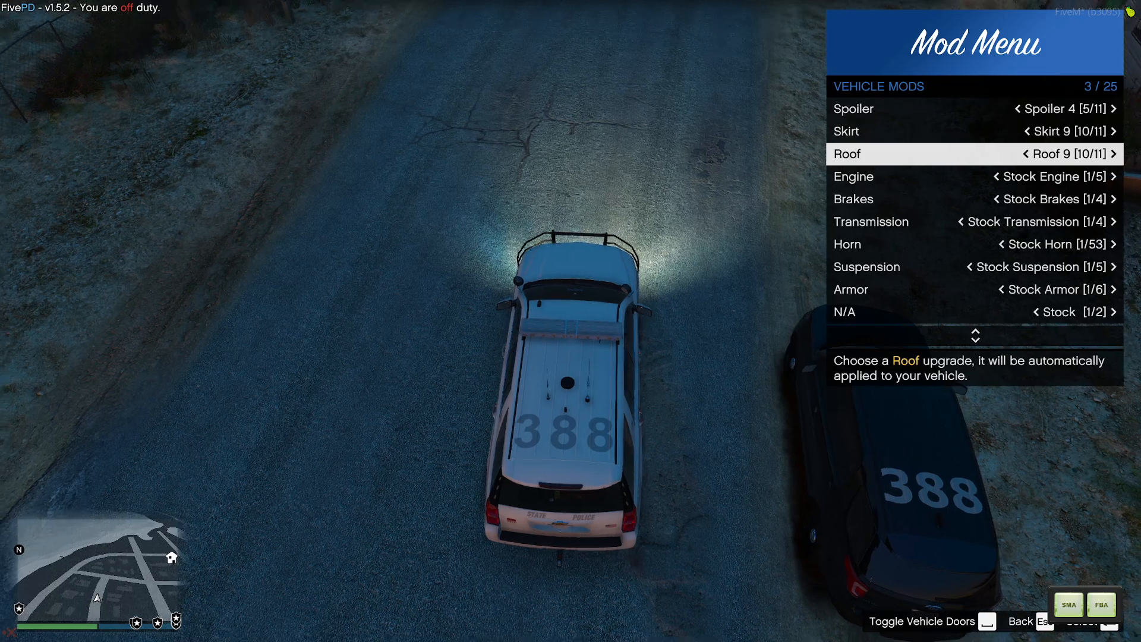